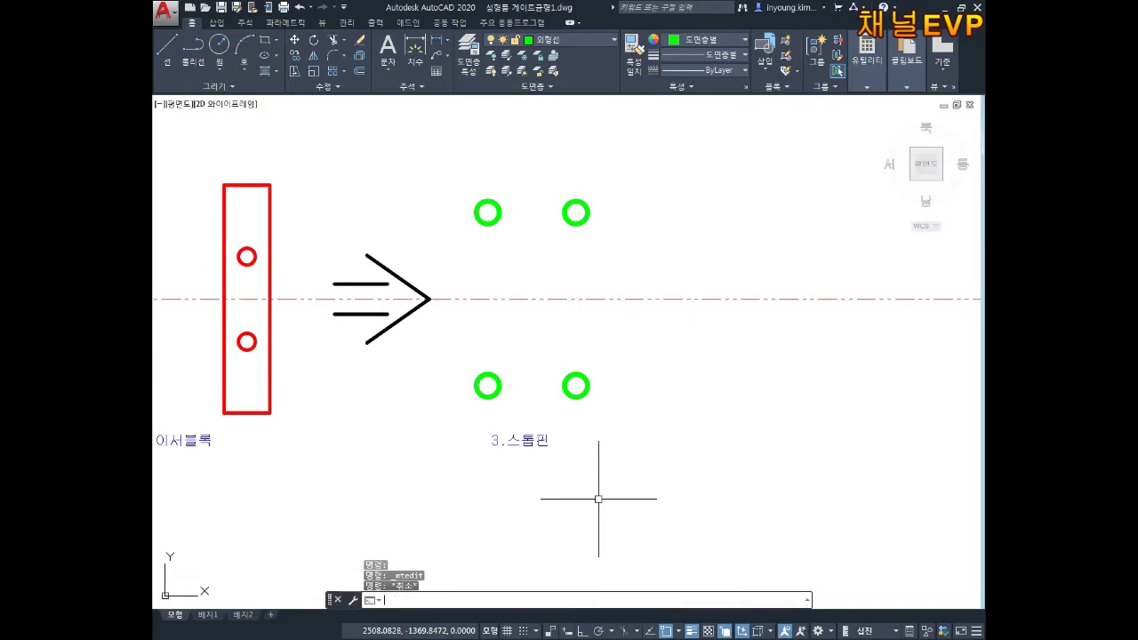
Move the "3.스톱핀" label horizontally to centre it beneath the four green stop pins
type("M")
key("Return")
left_click(564, 432)
left_click(526, 488)
key("Return")
left_click(560, 506)
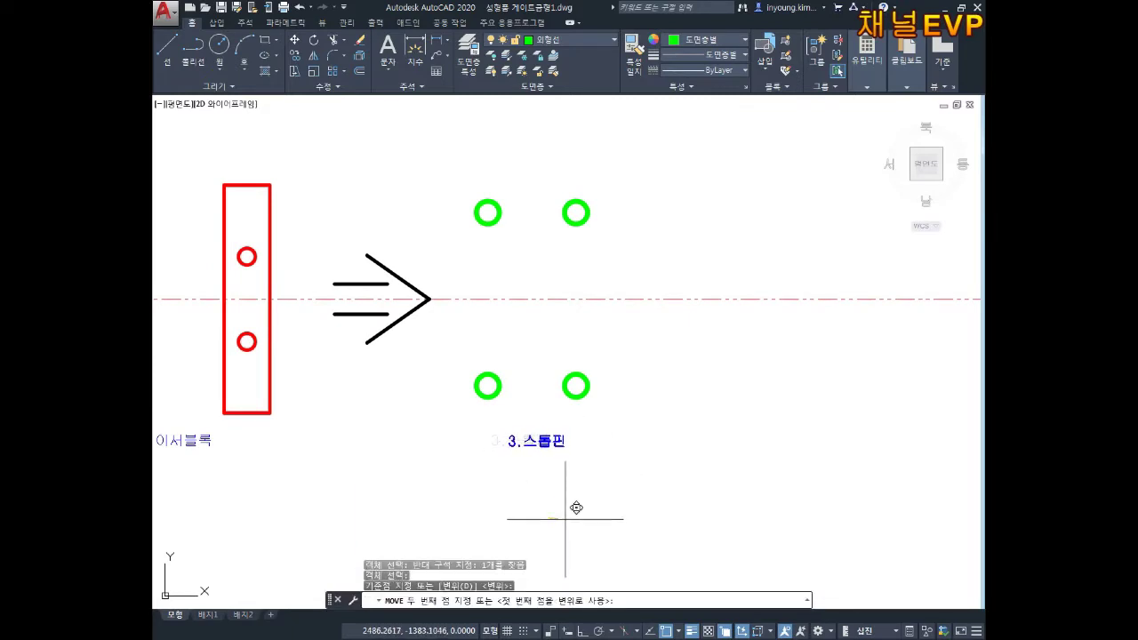
key("Escape")
key("Escape")
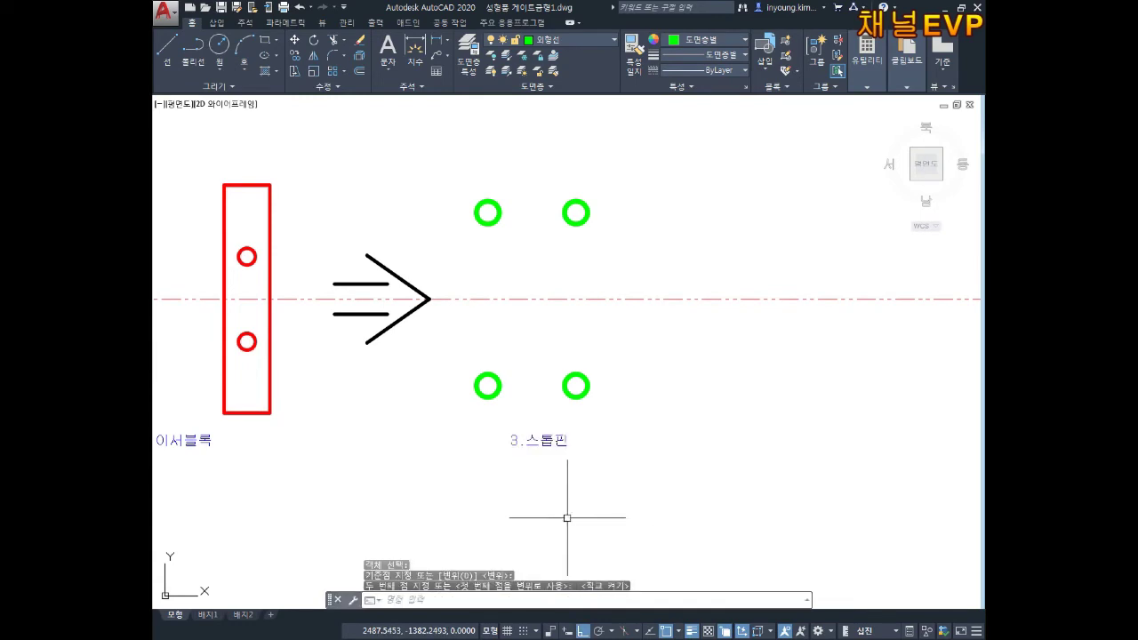
Copy the black arrow between the spacer blocks and stop pins along the centreline to the far side of the stop pins
scroll(712, 424, "down", 4)
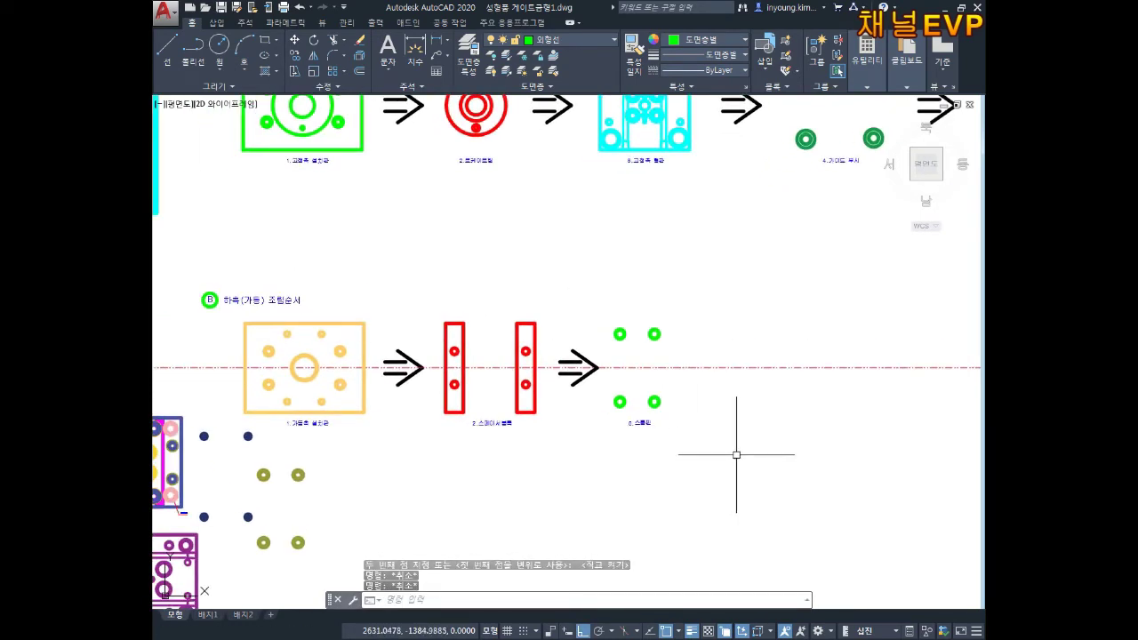
scroll(583, 389, "up", 4)
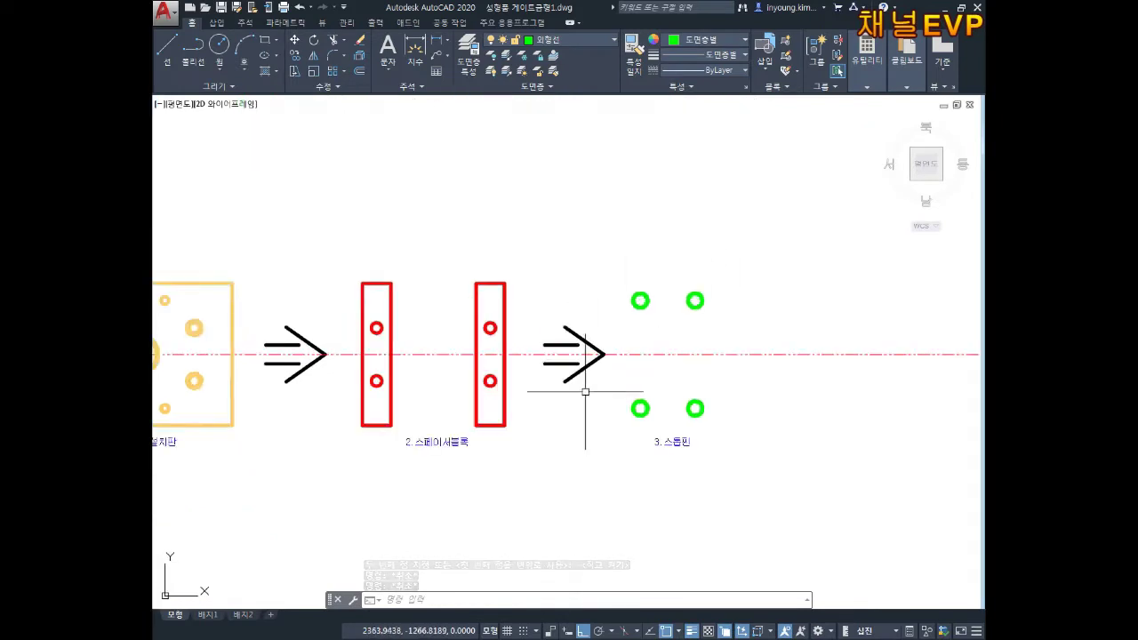
type("co")
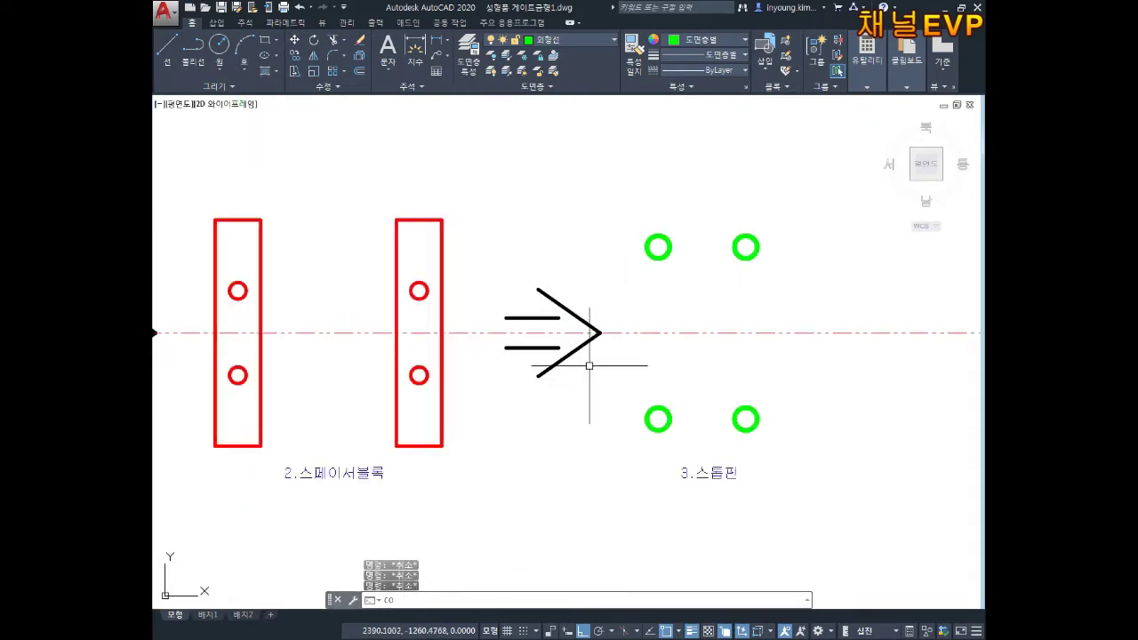
key("Return")
left_click(585, 350)
key("Return")
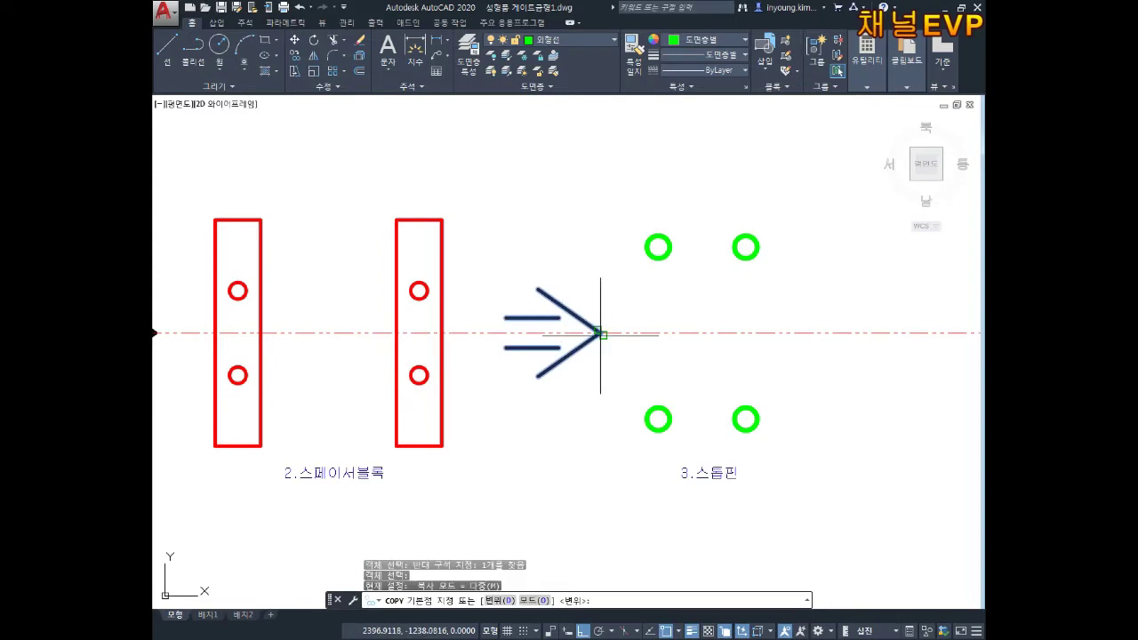
left_click(602, 333)
middle_click_drag(817, 334, 622, 358)
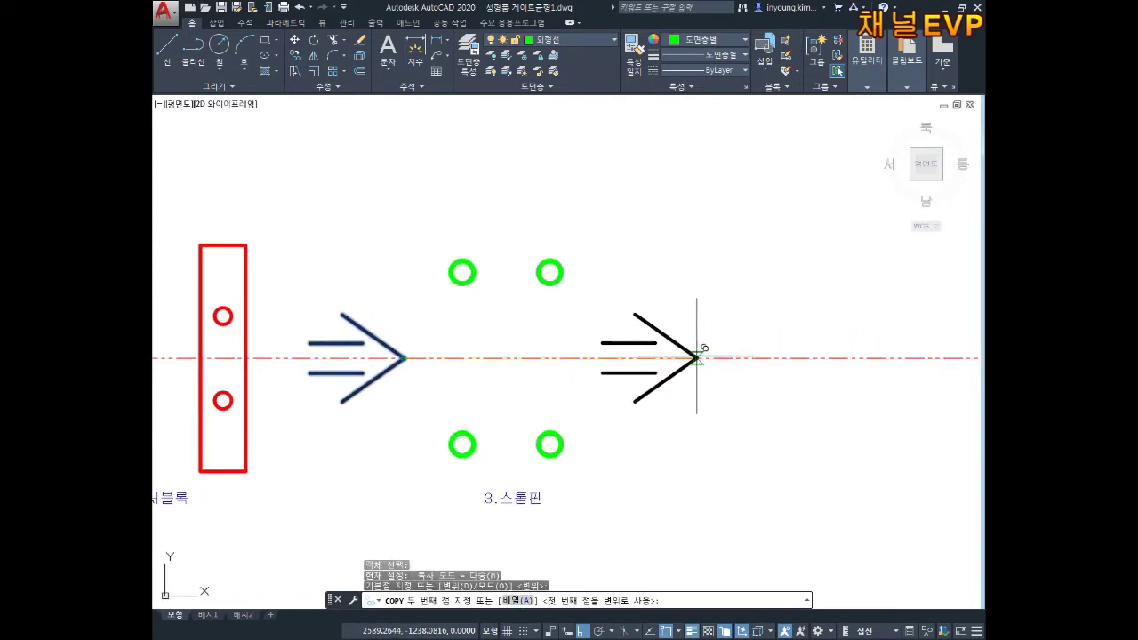
left_click(715, 357)
key("Escape")
key("Escape")
Examine the assembly drawing and the remaining plan-view parts to find the next component of the lower assembly sequence
middle_click_drag(755, 473, 733, 431)
scroll(583, 379, "down", 2)
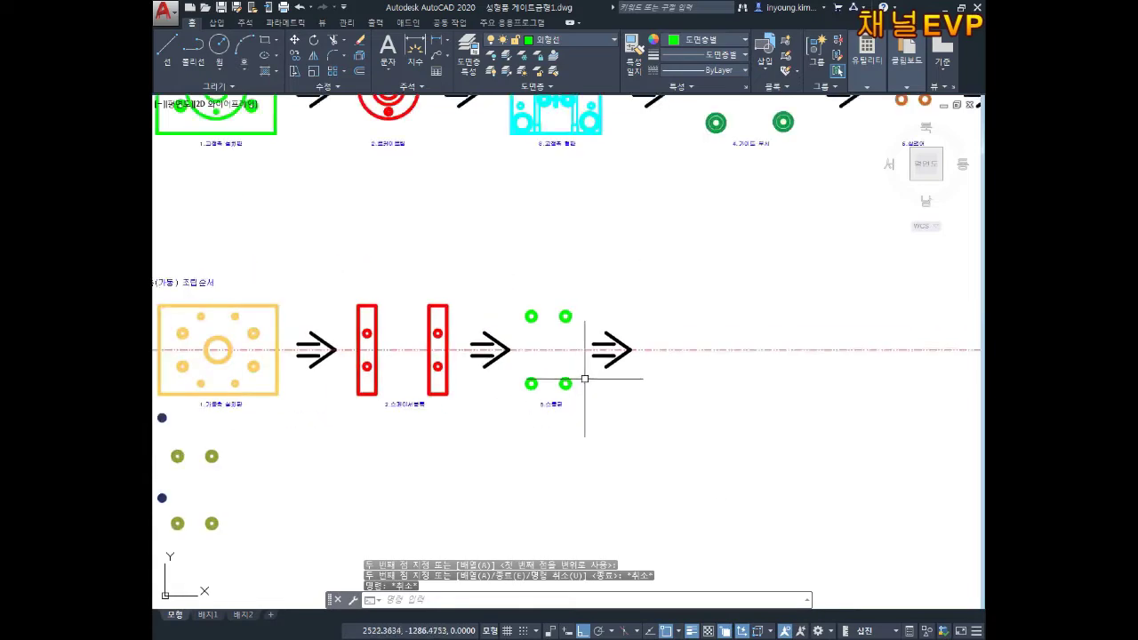
middle_click_drag(584, 379, 632, 334)
mouse_move(484, 279)
middle_mouse_down()
mouse_move(489, 326)
mouse_move(507, 326)
mouse_move(457, 388)
mouse_move(573, 347)
mouse_move(596, 220)
middle_mouse_up()
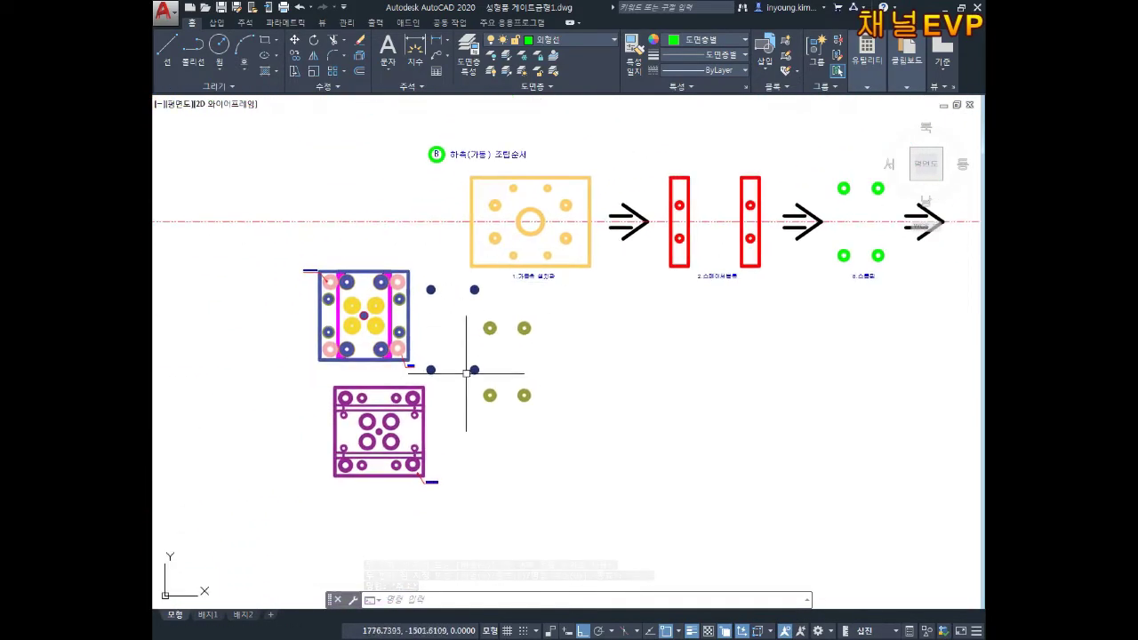
middle_click_drag(497, 376, 537, 319)
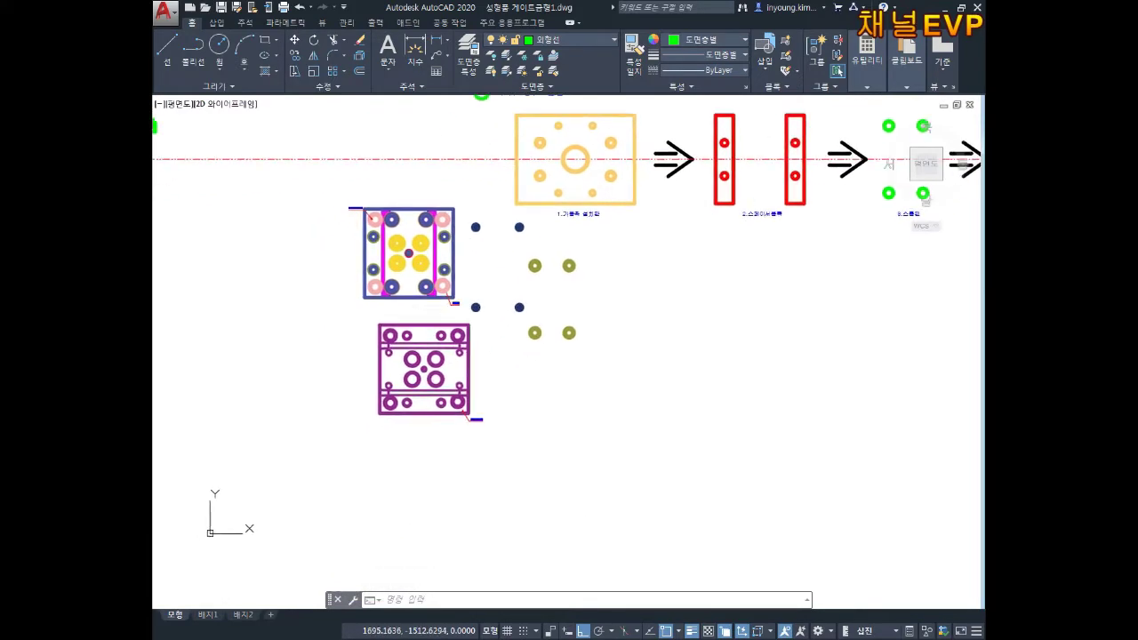
scroll(490, 350, "up", 4)
middle_click_drag(447, 329, 474, 477)
scroll(413, 203, "up", 4)
middle_click_drag(413, 204, 547, 533)
scroll(459, 305, "down", 6)
scroll(516, 359, "down", 4)
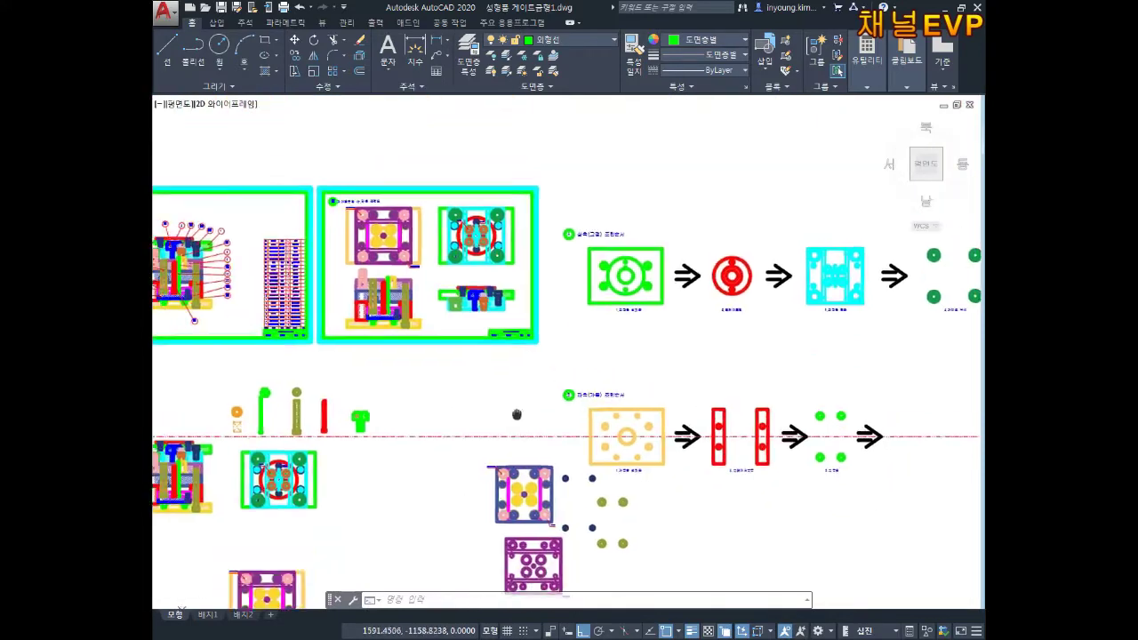
scroll(456, 339, "up", 4)
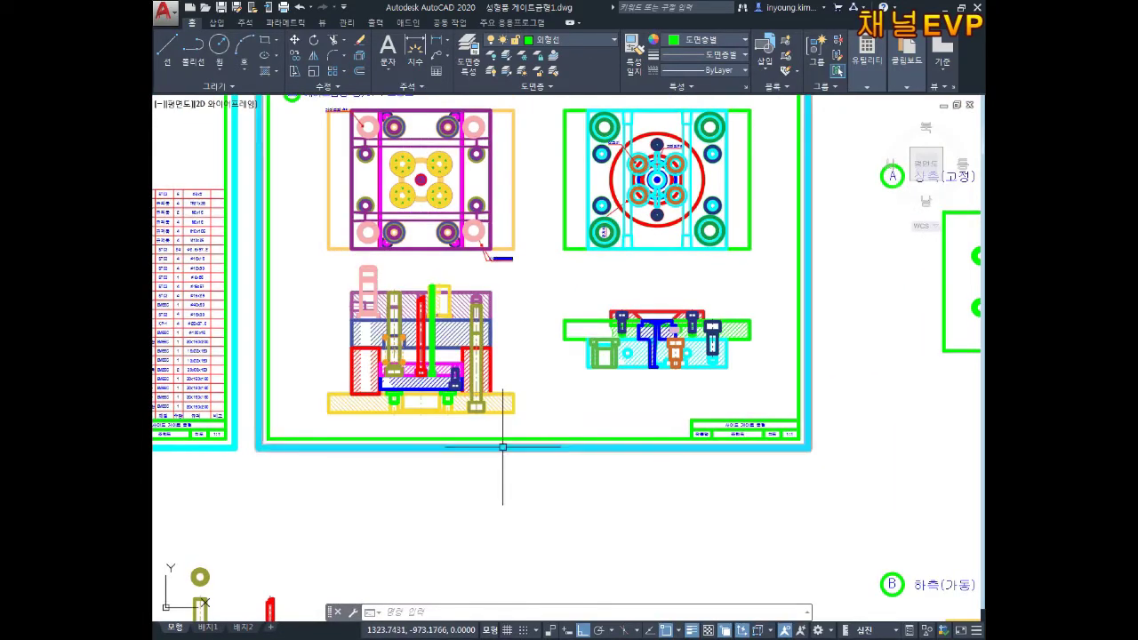
middle_click_drag(546, 472, 505, 170)
middle_click_drag(653, 434, 537, 302)
Move the blue plate with four corner bolt holes horizontally out of the support plate's plan view to below the newest arrow's far side
scroll(579, 400, "up", 8)
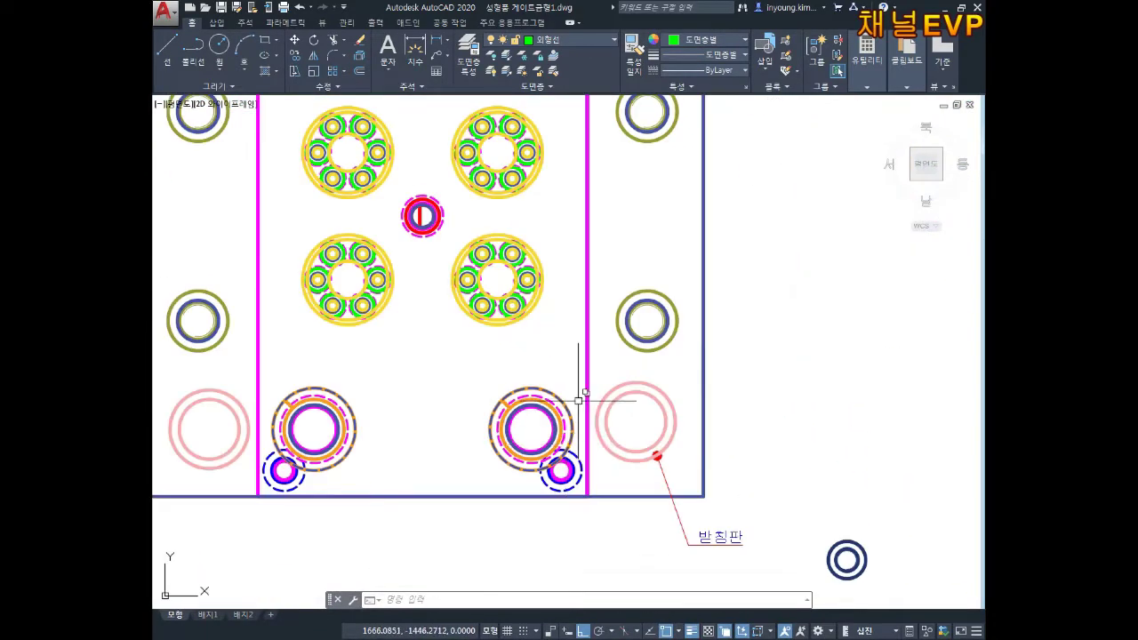
key("Escape")
key("Escape")
key("Escape")
type("m")
key("Return")
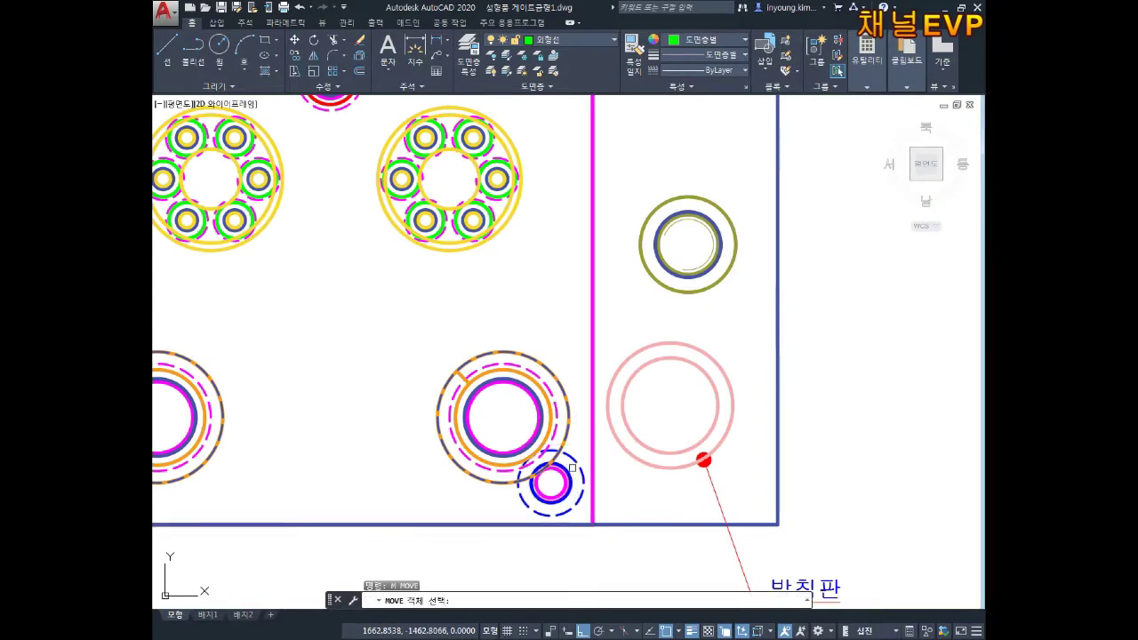
left_click(571, 484)
key("Return")
left_click(574, 466)
scroll(642, 433, "down", 6)
middle_click_drag(783, 403, 546, 367)
middle_click_drag(827, 359, 585, 342)
middle_click_drag(785, 336, 488, 336)
middle_click_drag(706, 365, 505, 360)
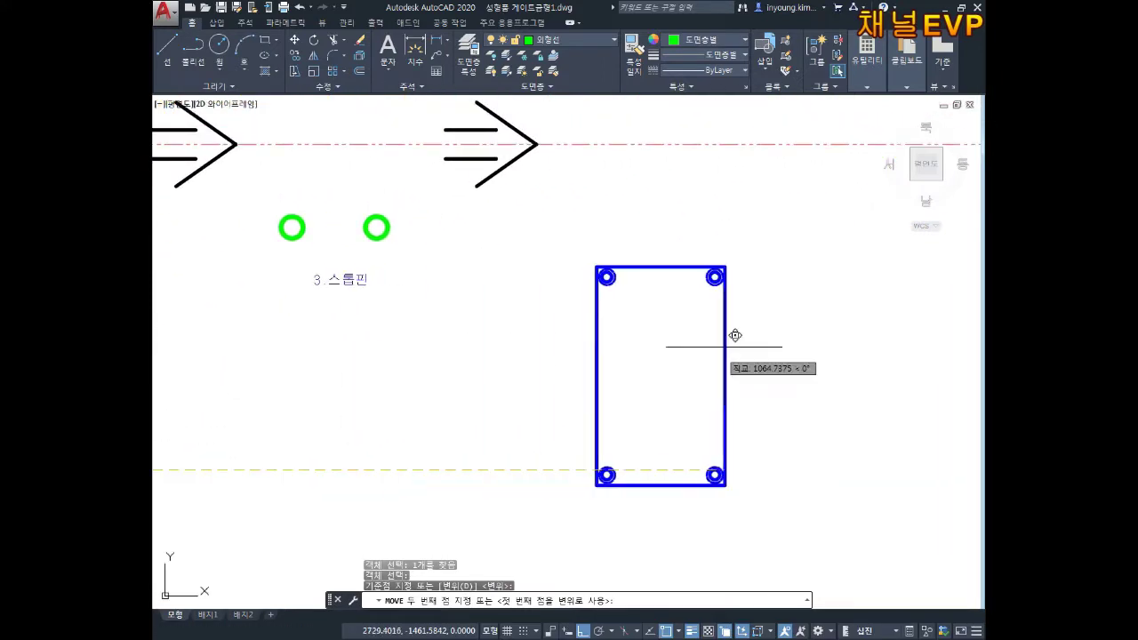
left_click(745, 349)
Draw a horizontal helper line across the blue plate between the midpoints of its two long sides
middle_click_drag(703, 376, 587, 328)
type("l")
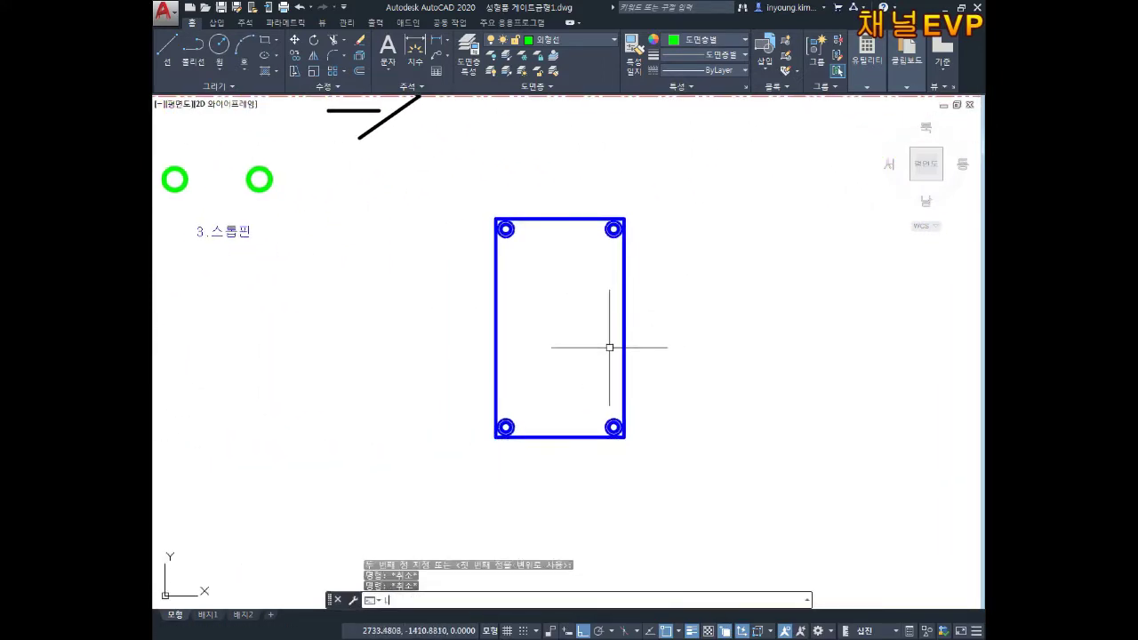
key("Return")
left_click(495, 328)
left_click(623, 328)
key("Return")
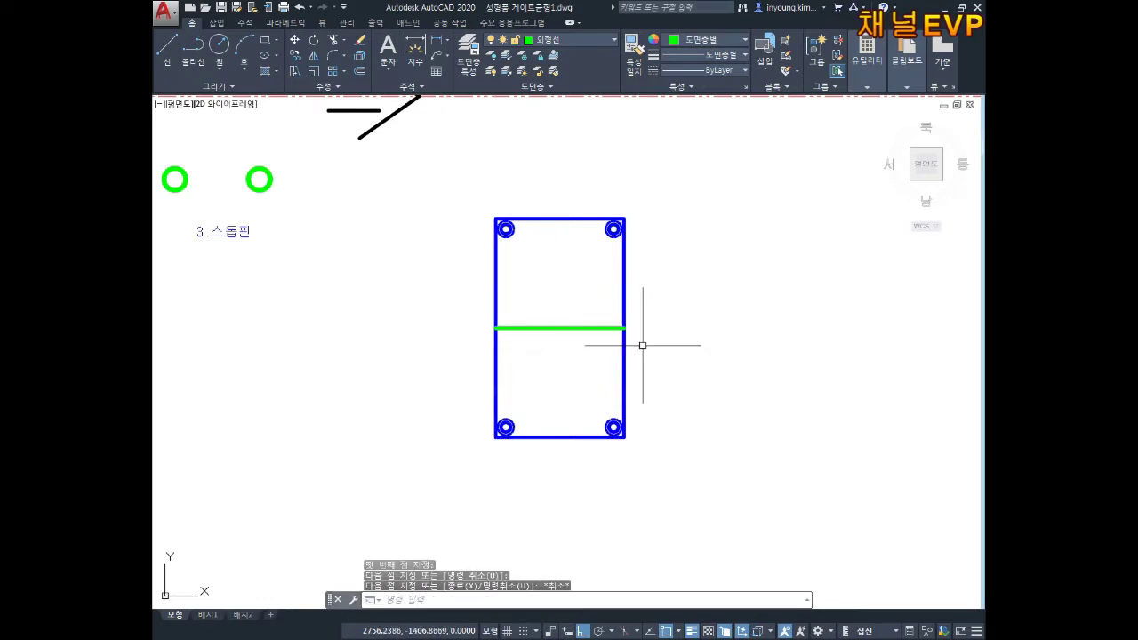
Move the blue plate by the helper line's midpoint onto the red centreline, just past the last arrow
type("m")
key("Return")
left_click(666, 384)
left_click(573, 470)
key("Return")
scroll(538, 333, "up", 4)
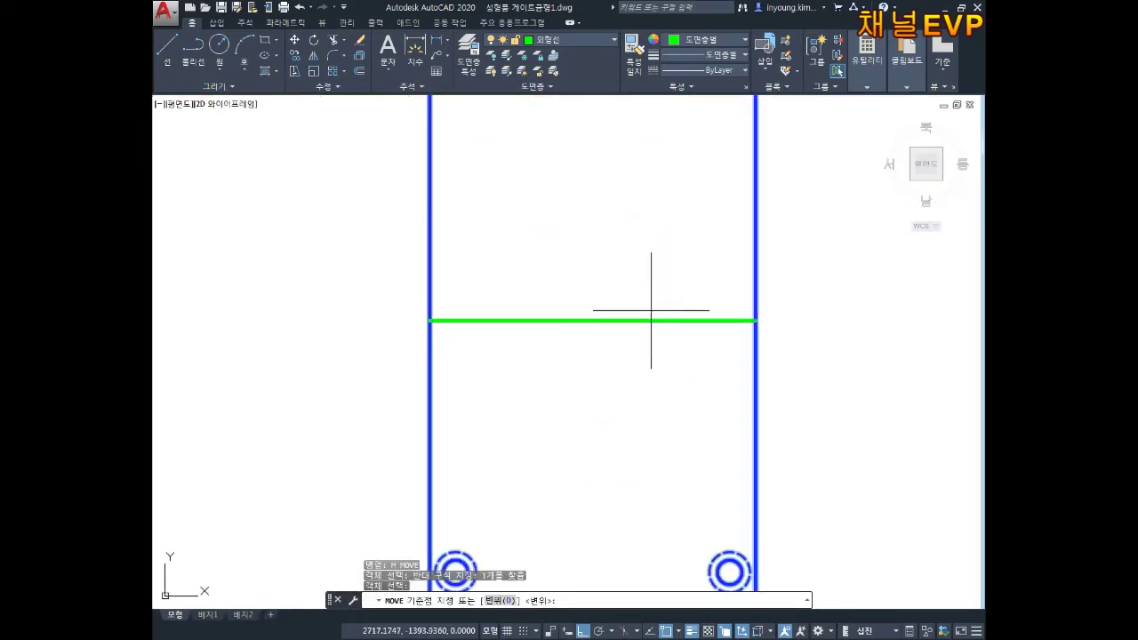
left_click(592, 320)
scroll(602, 299, "down", 4)
middle_click_drag(602, 300, 543, 389)
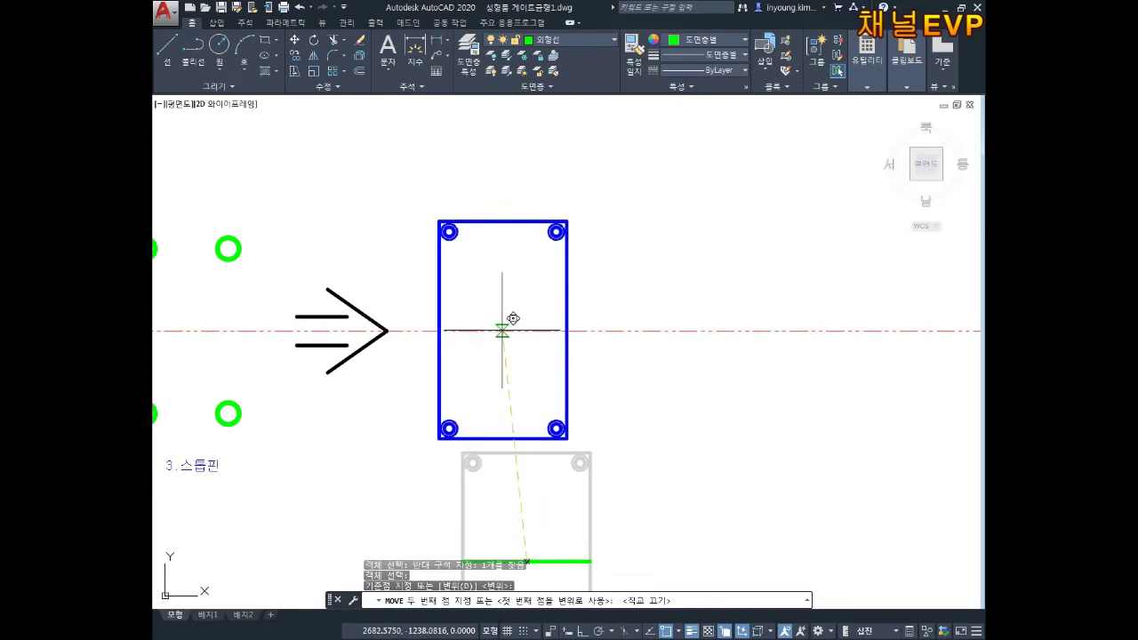
left_click(504, 327)
Delete the green helper line left below the blue plate
middle_click_drag(509, 347, 613, 356)
scroll(605, 418, "down", 4)
key("Escape")
key("Escape")
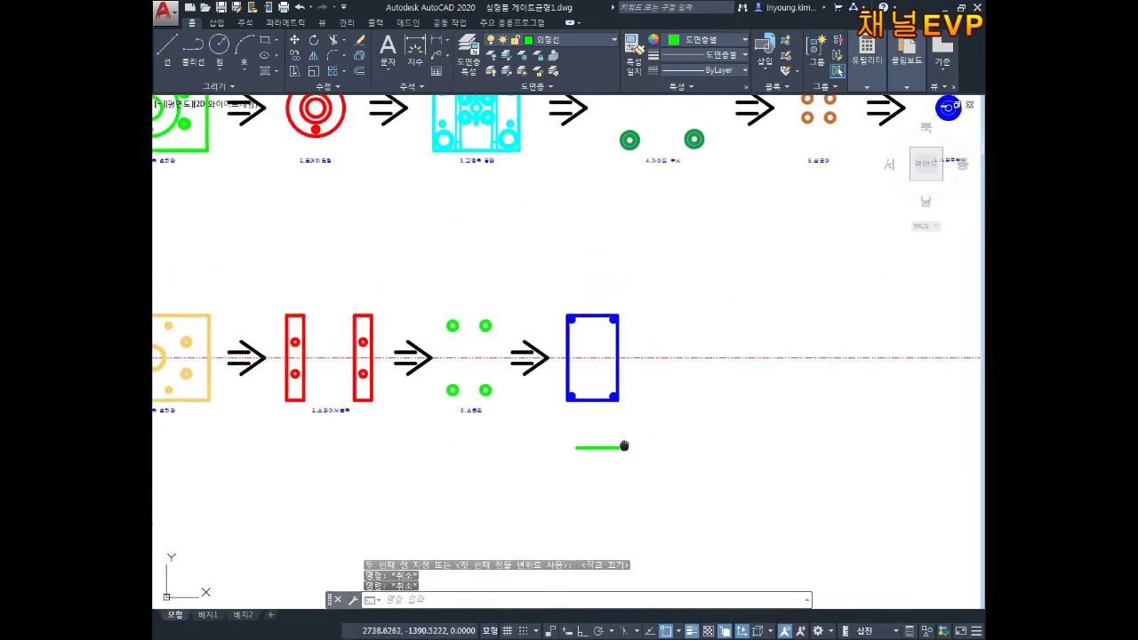
left_click(652, 442)
key("Delete")
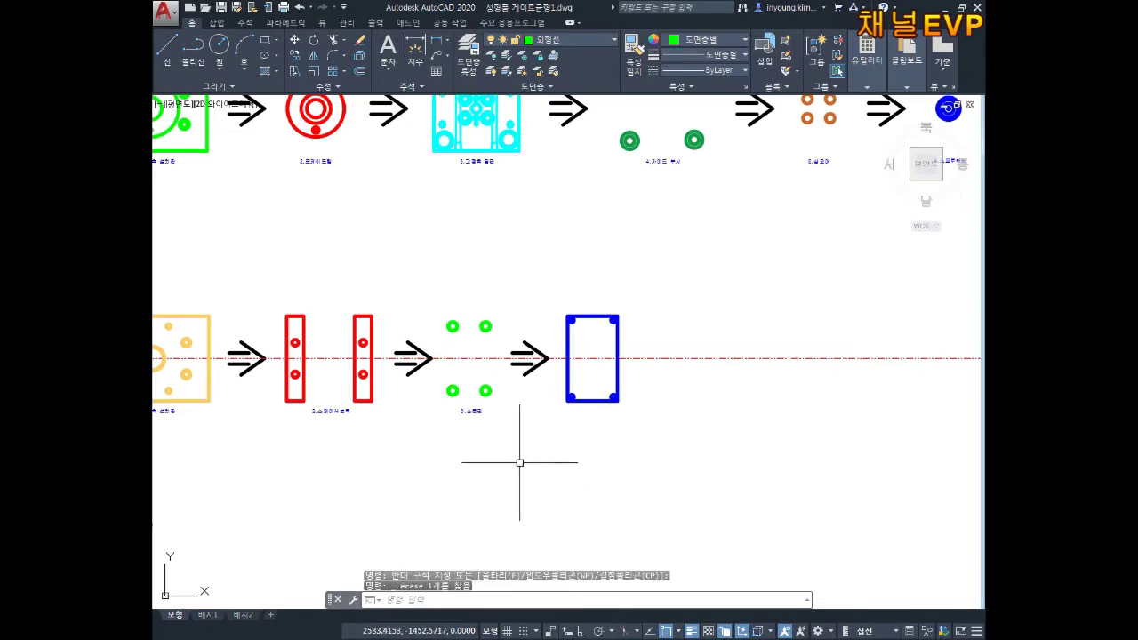
Copy the "3.스톱핀" label to beneath the blue plate, using points on the centreline to keep it level
scroll(491, 476, "up", 4)
key("Escape")
type("ㄷ")
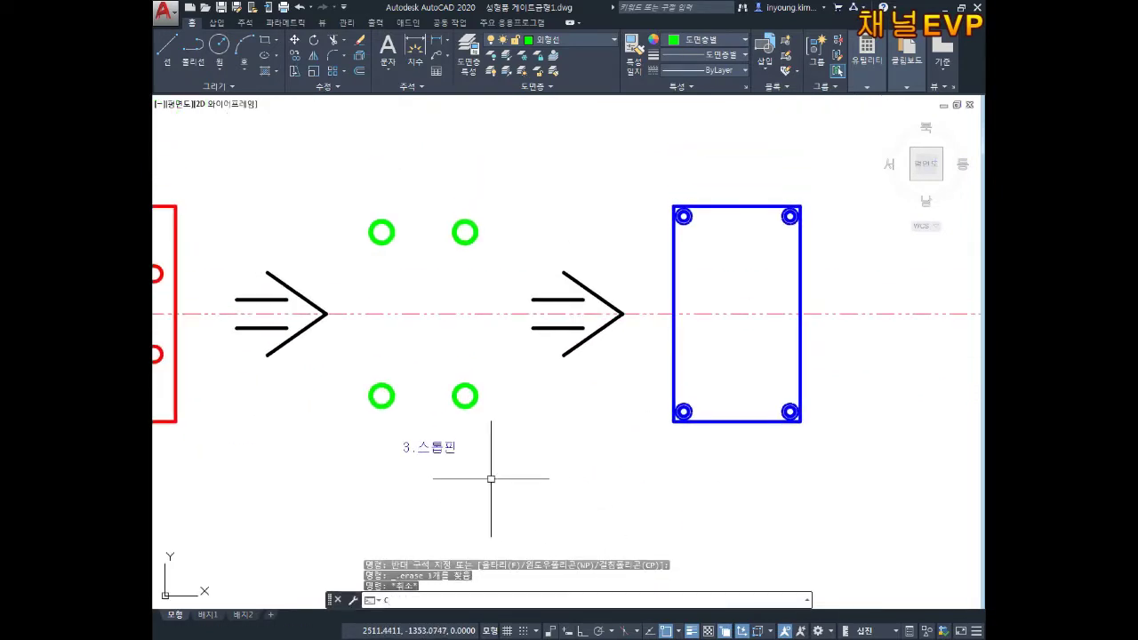
type("o")
key("space")
left_click(477, 434)
left_click(418, 475)
key("space")
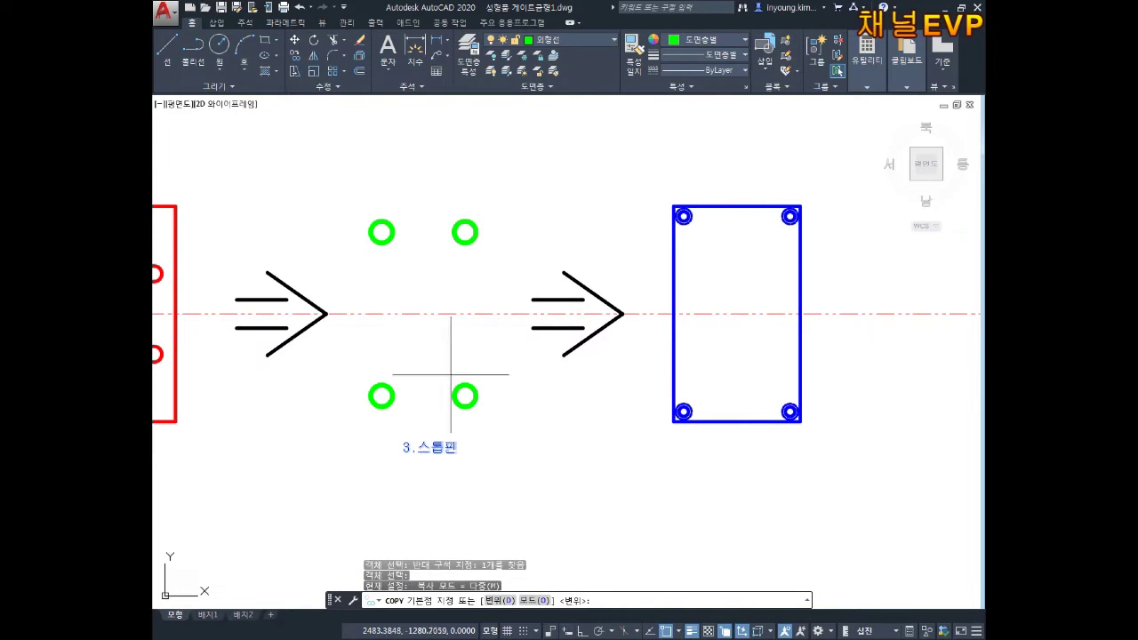
left_click(432, 313)
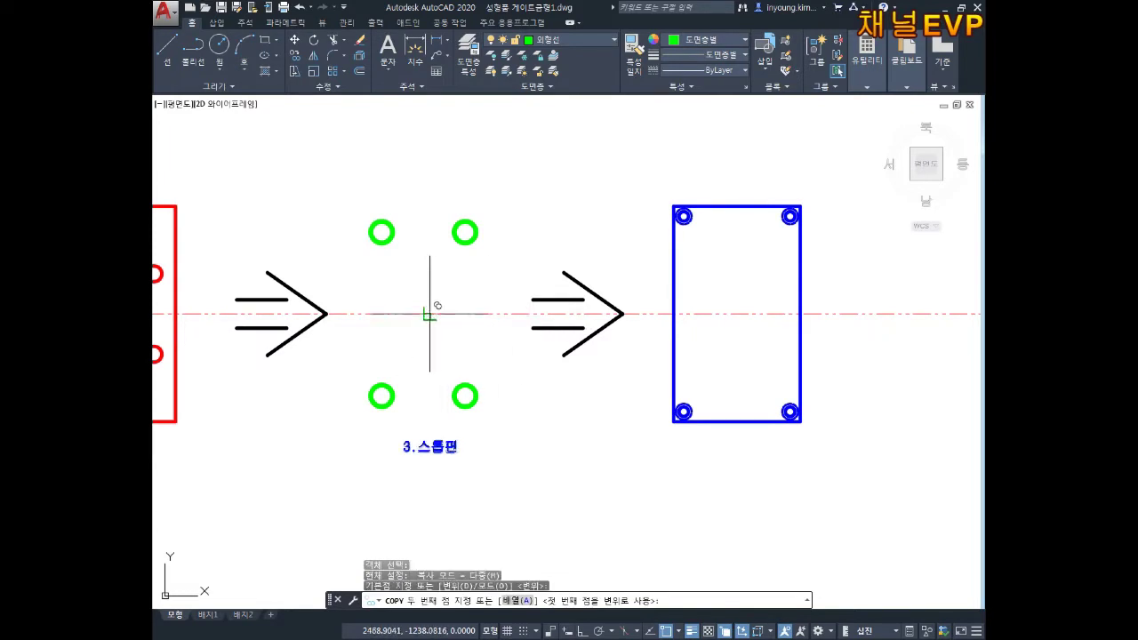
left_click(737, 313)
key("Escape")
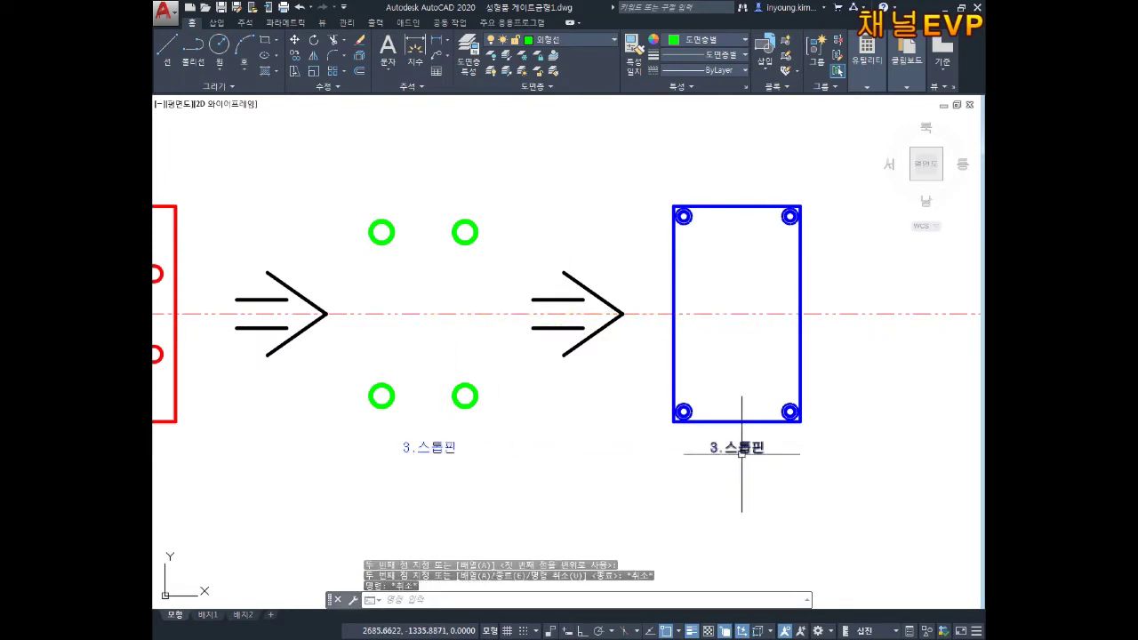
Change the copied label under the blue plate to "4.하밀판"
double_click(743, 411)
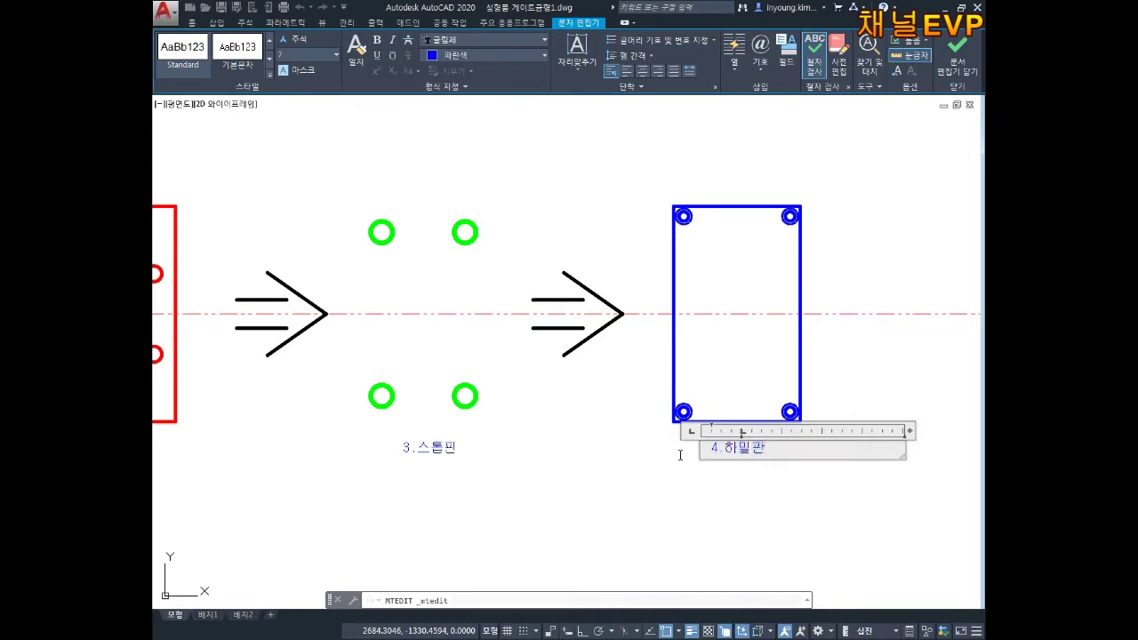
key("Escape")
Examine the blue plate's corner bolt holes and its place in the lower assembly sequence
middle_click_drag(729, 513, 699, 546)
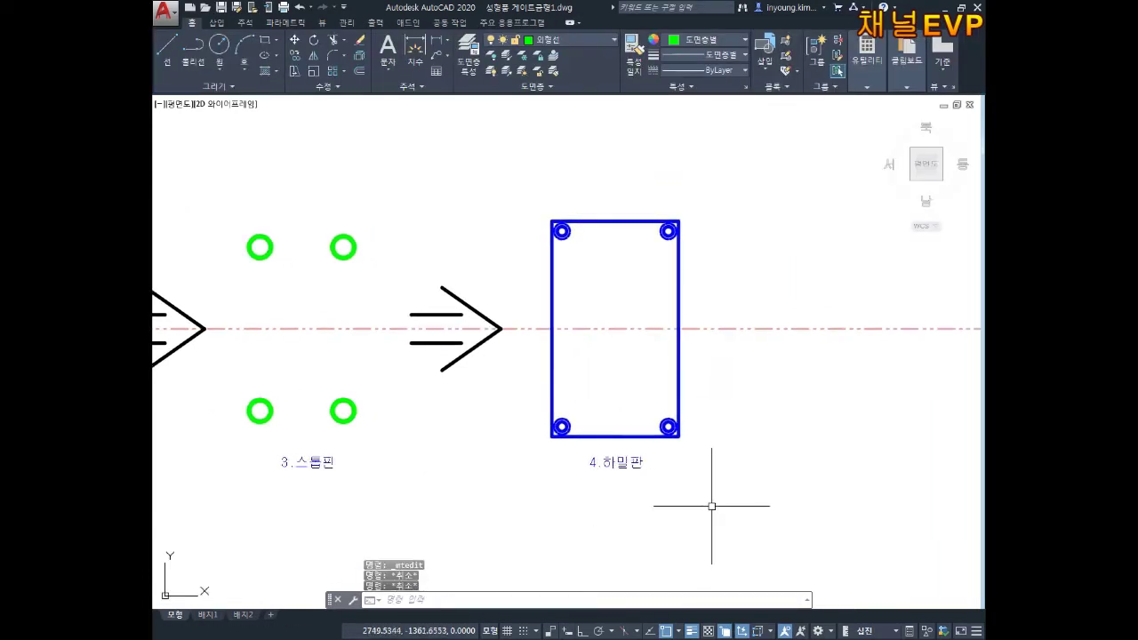
middle_click_drag(666, 426, 737, 394)
scroll(735, 400, "down", 3)
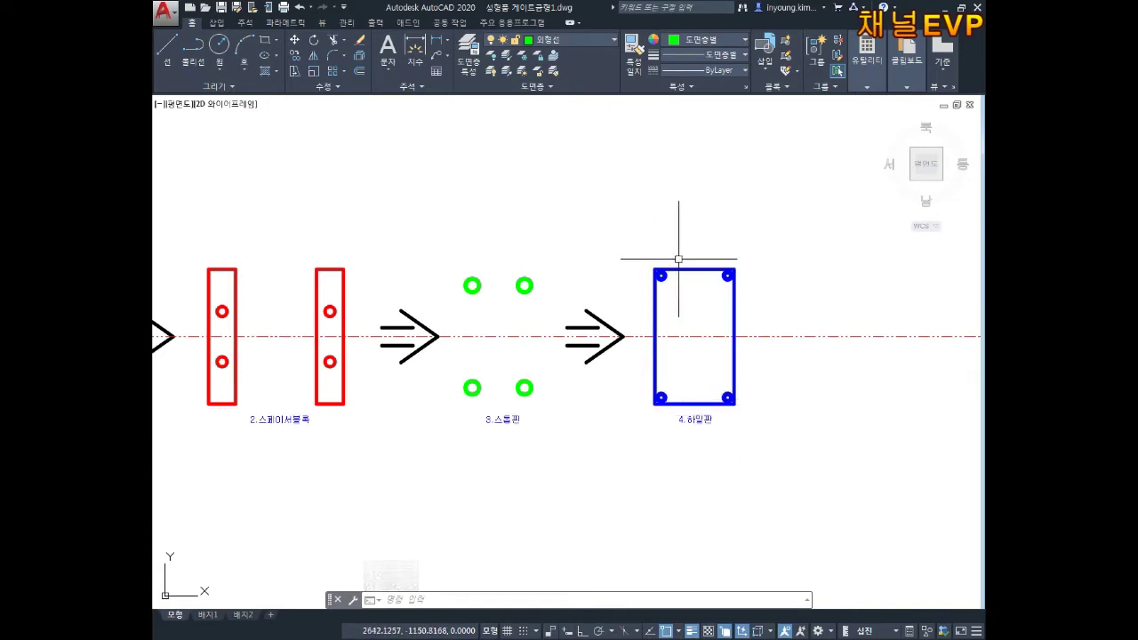
scroll(721, 299, "up", 5)
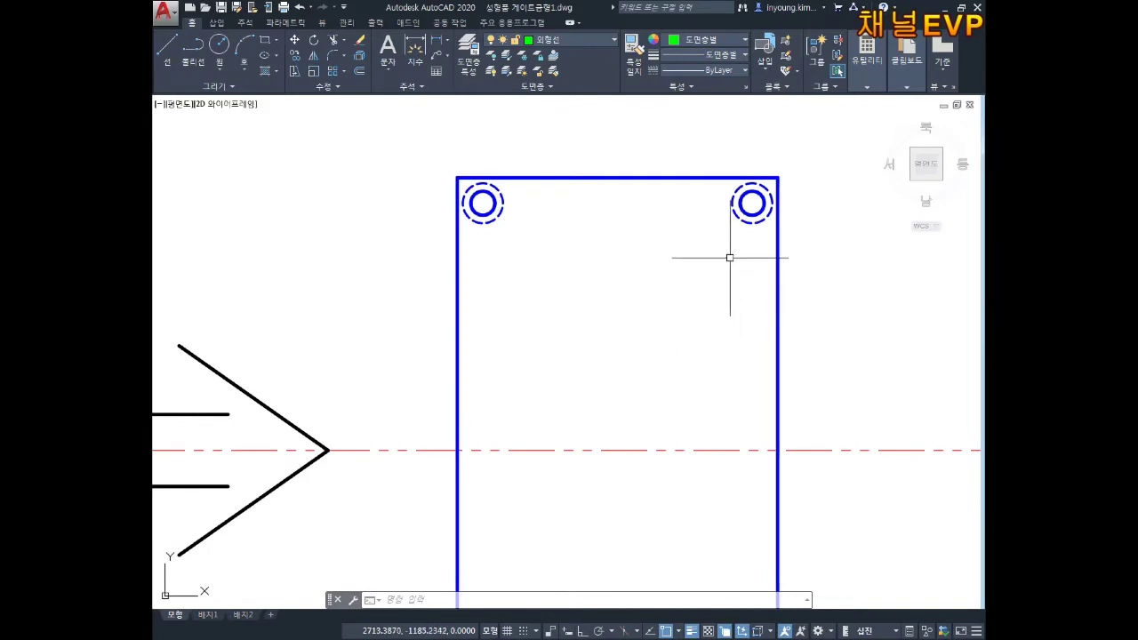
scroll(715, 274, "down", 2)
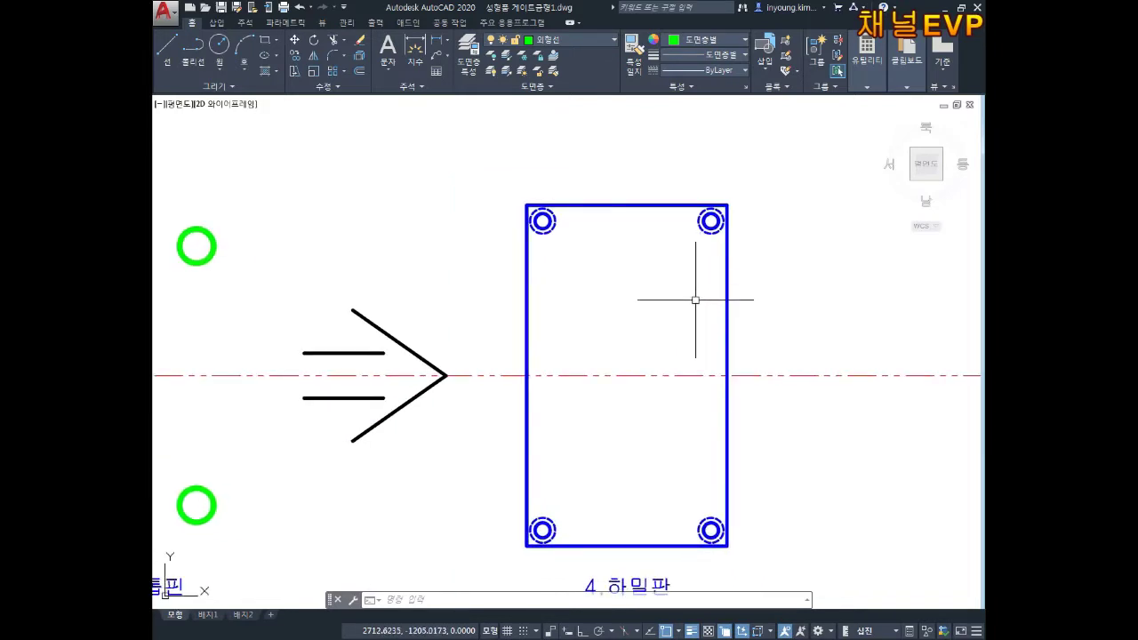
scroll(672, 306, "down", 2)
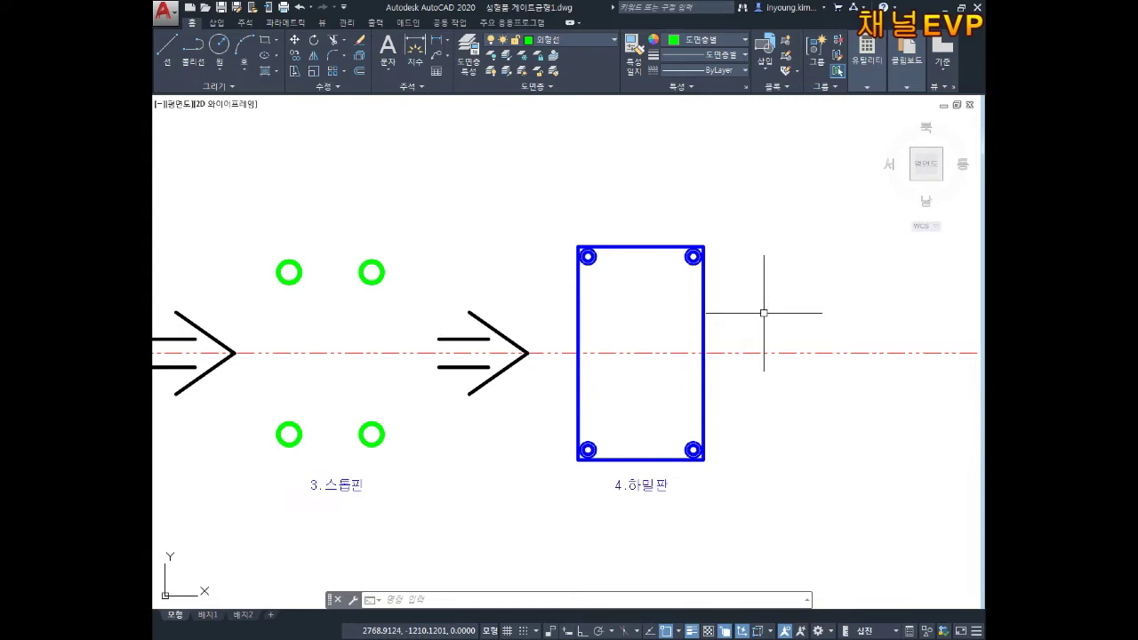
scroll(759, 320, "down", 6)
scroll(702, 443, "up", 4)
key("Escape")
key("Escape")
key("Escape")
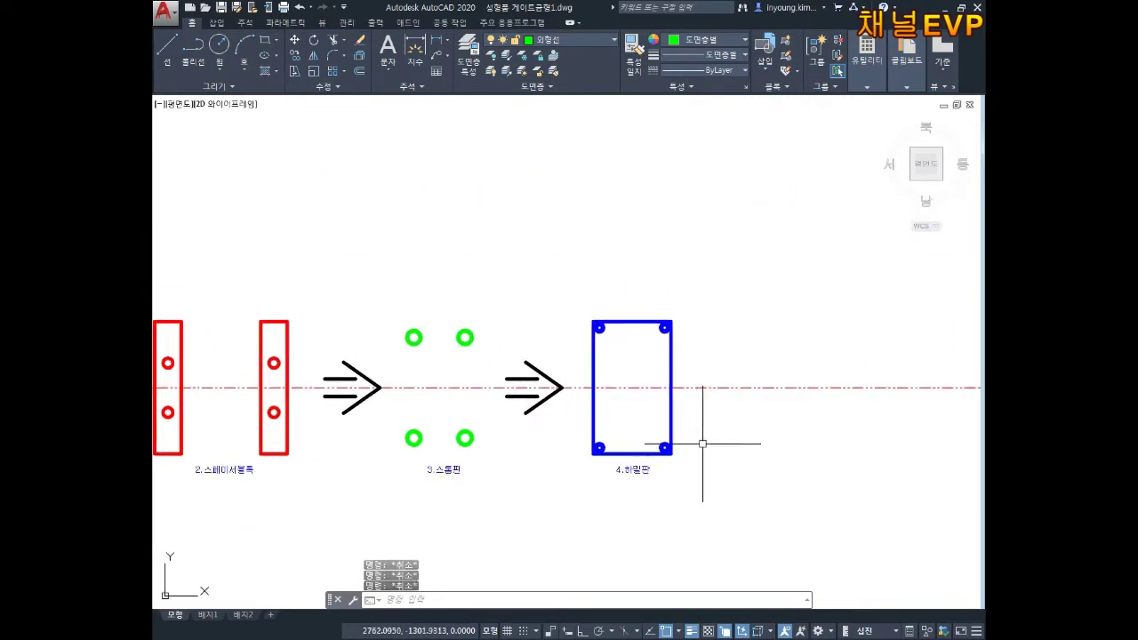
key("space")
key("Escape")
key("Escape")
key("Escape")
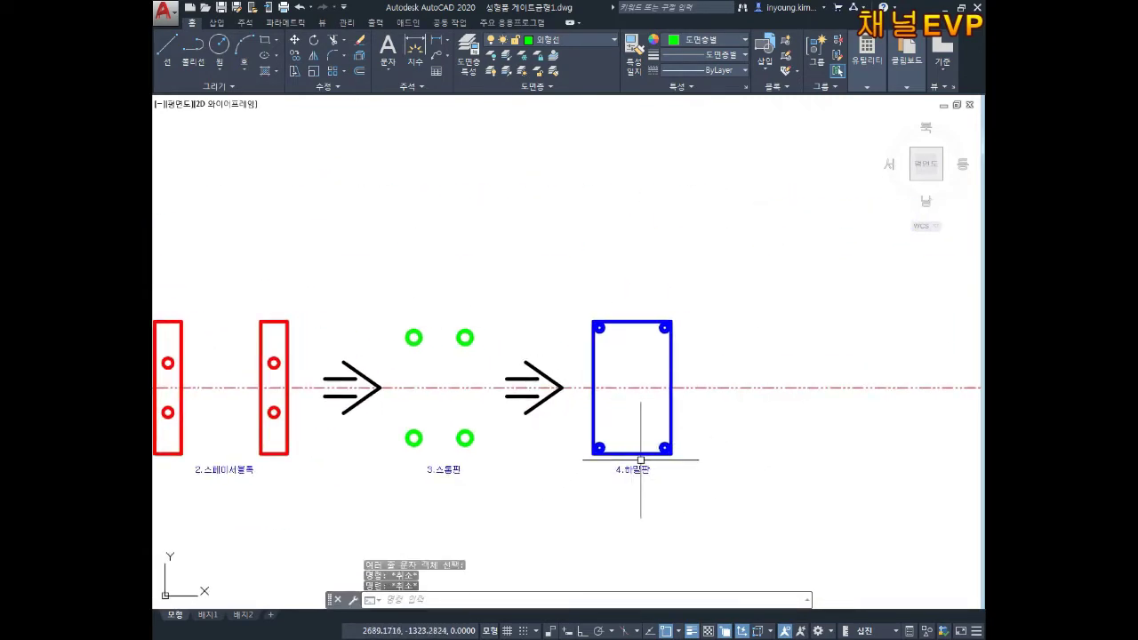
Move the blue plate together with its "4.하밀판" label slightly along the centreline, away from the arrow
type("m")
key("space")
left_click(705, 430)
left_click(597, 483)
key("space")
left_click(635, 388)
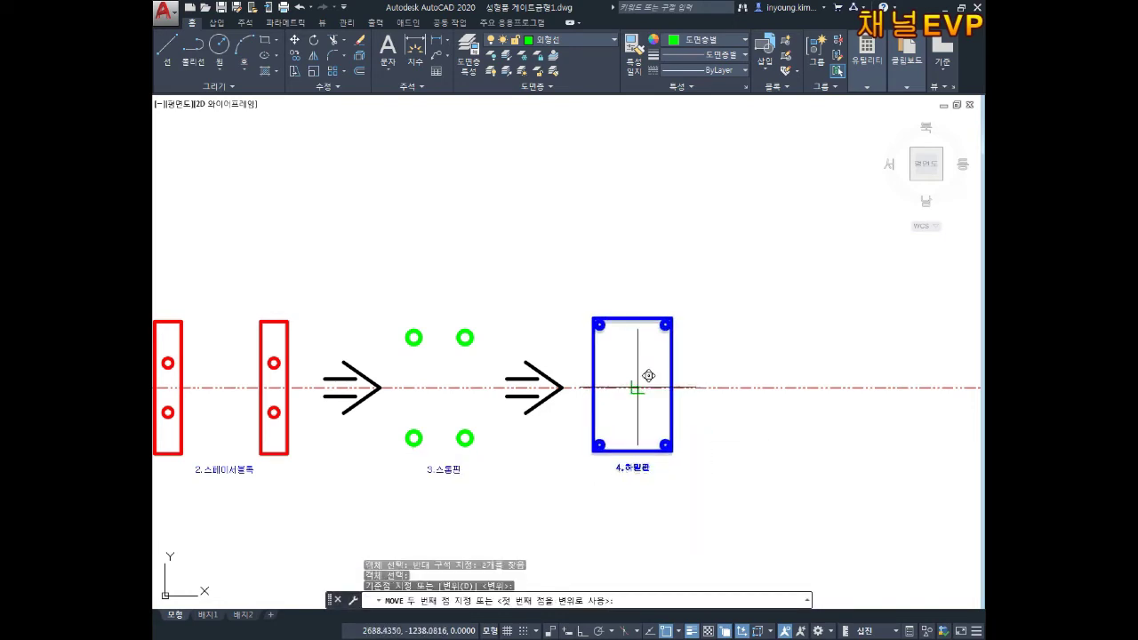
key("Escape")
key("Escape")
key("Escape")
middle_click_drag(658, 374, 650, 378)
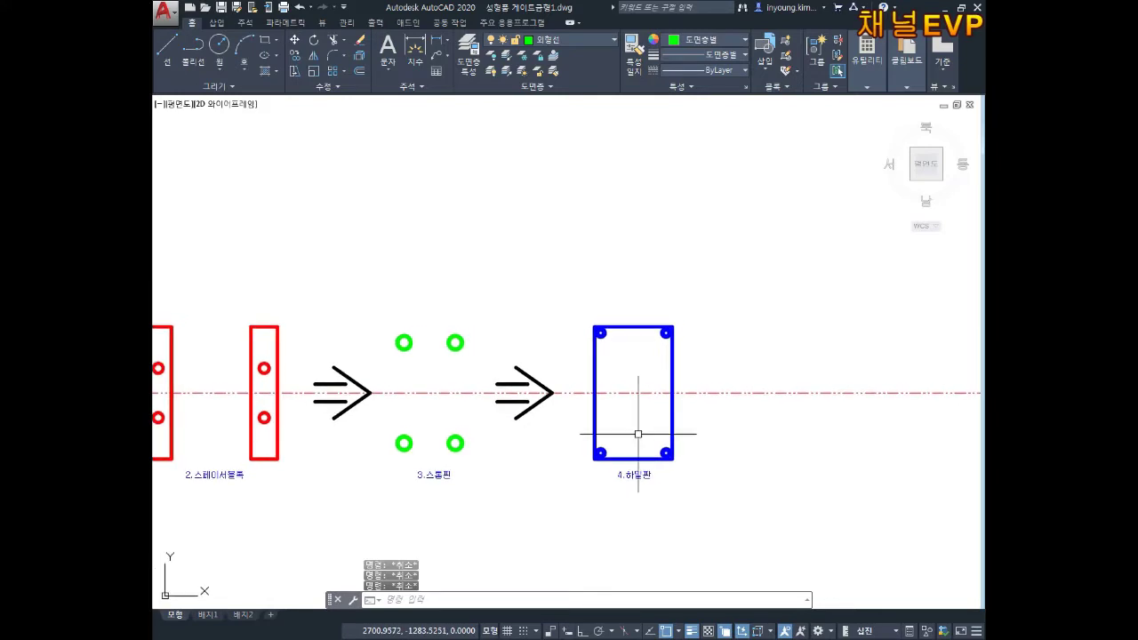
type("co")
key("space")
left_click(569, 316)
left_click(451, 433)
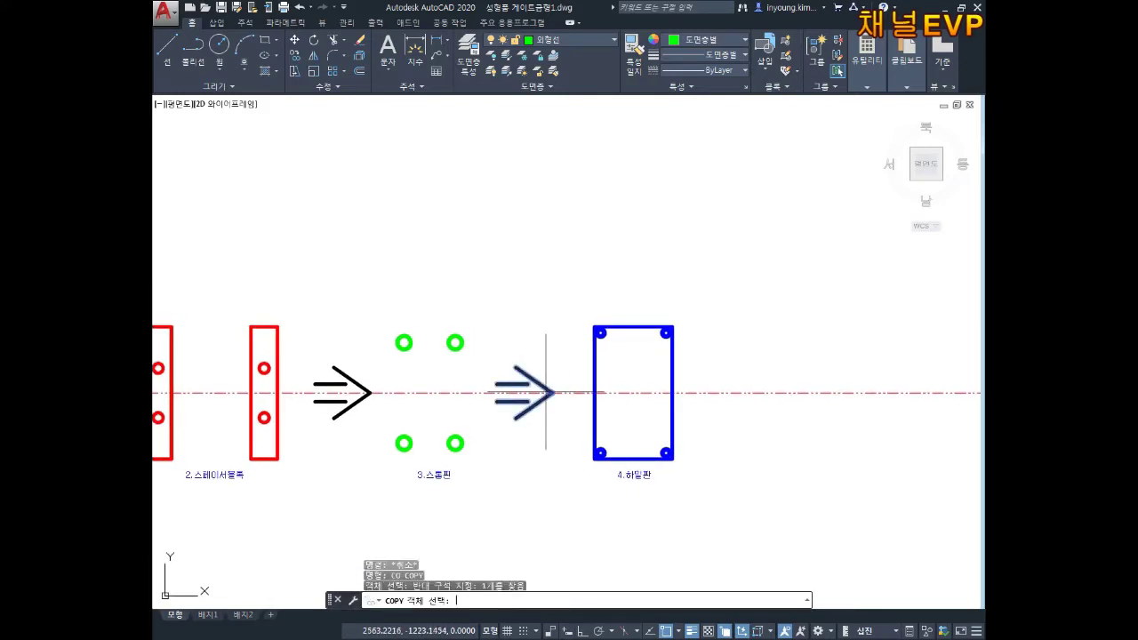
key("space")
left_click(559, 393)
key("Escape")
key("Escape")
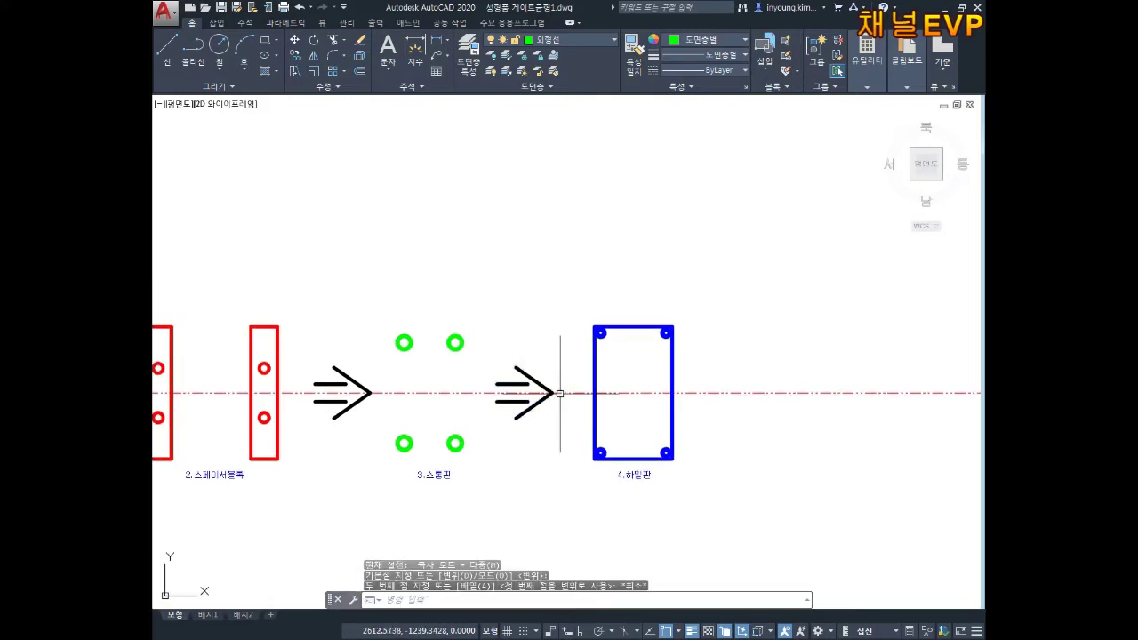
Copy the arrow in front of the blue plate to the plate's other side, keeping its tip on the centreline
scroll(541, 379, "up", 6)
key("space")
left_click(543, 374)
left_click(474, 409)
key("space")
left_click(584, 436)
scroll(584, 437, "down", 4)
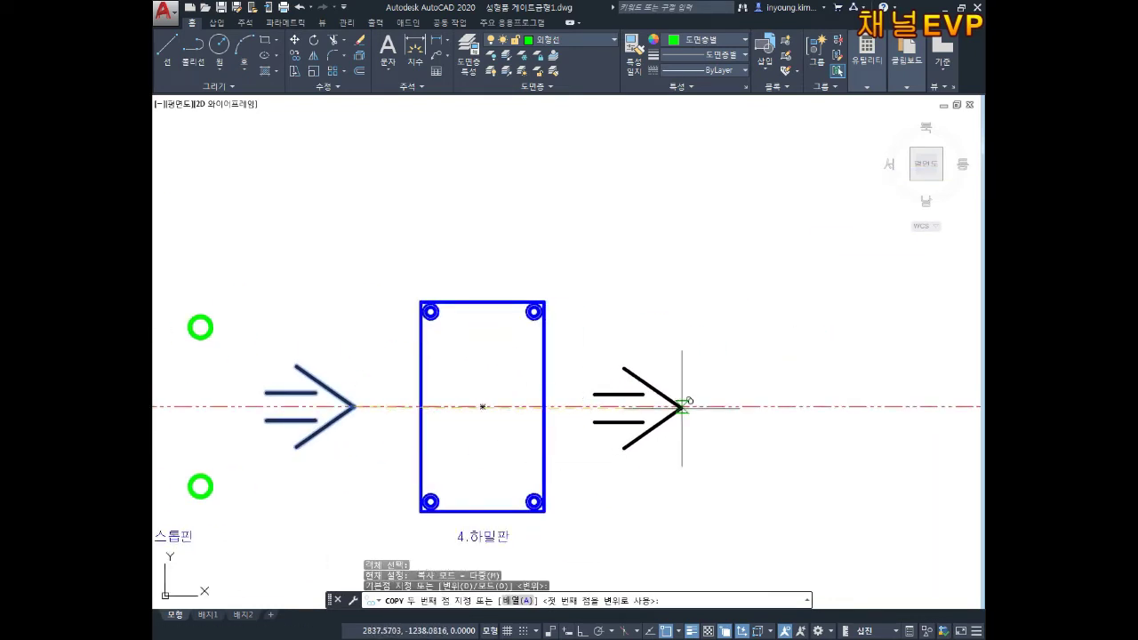
left_click(686, 409)
key("Escape")
key("Escape")
key("Escape")
Examine the lower assembly's section and plan views around the olive pins and their orange springs to identify the next part
scroll(680, 475, "down", 4)
mouse_move(535, 436)
middle_mouse_down()
mouse_move(569, 389)
mouse_move(649, 347)
middle_mouse_up()
middle_click_drag(493, 400, 616, 346)
scroll(450, 365, "up", 4)
mouse_move(319, 373)
middle_mouse_down()
mouse_move(449, 365)
mouse_move(517, 391)
mouse_move(483, 381)
mouse_move(482, 425)
middle_mouse_up()
scroll(453, 363, "up", 2)
scroll(388, 318, "up", 6)
scroll(475, 327, "down", 10)
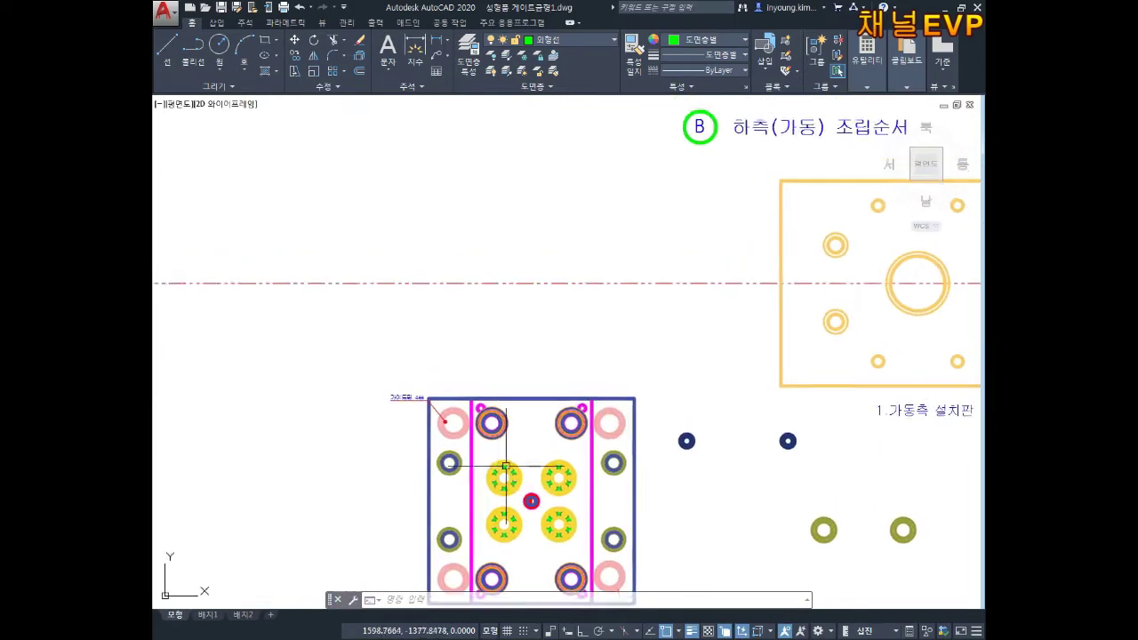
scroll(420, 322, "up", 3)
scroll(418, 315, "up", 4)
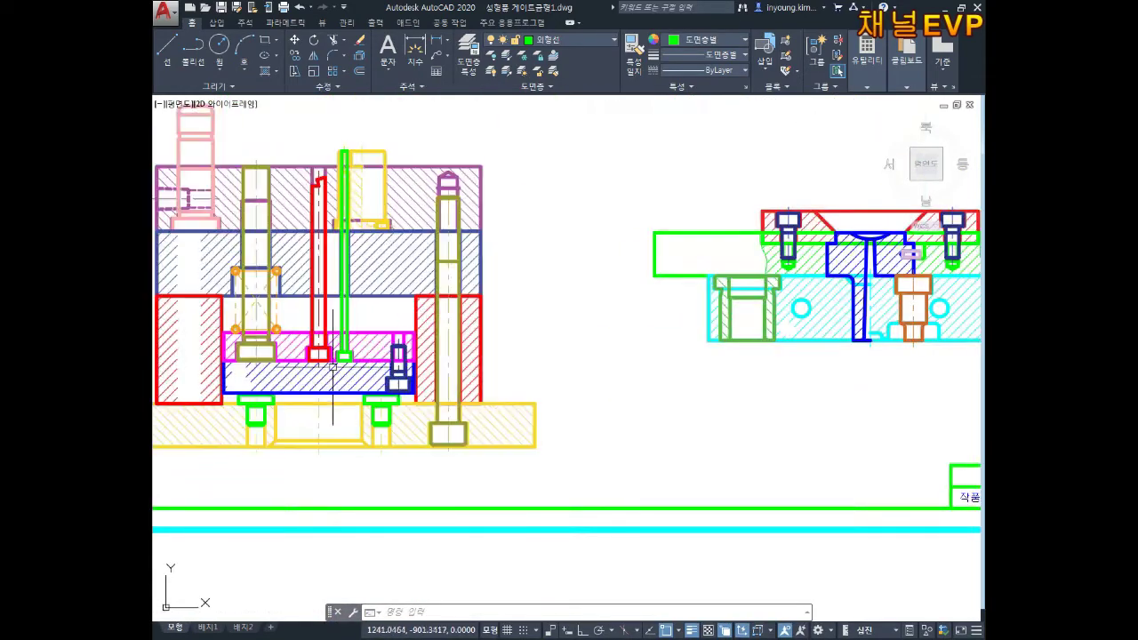
scroll(253, 276, "up", 5)
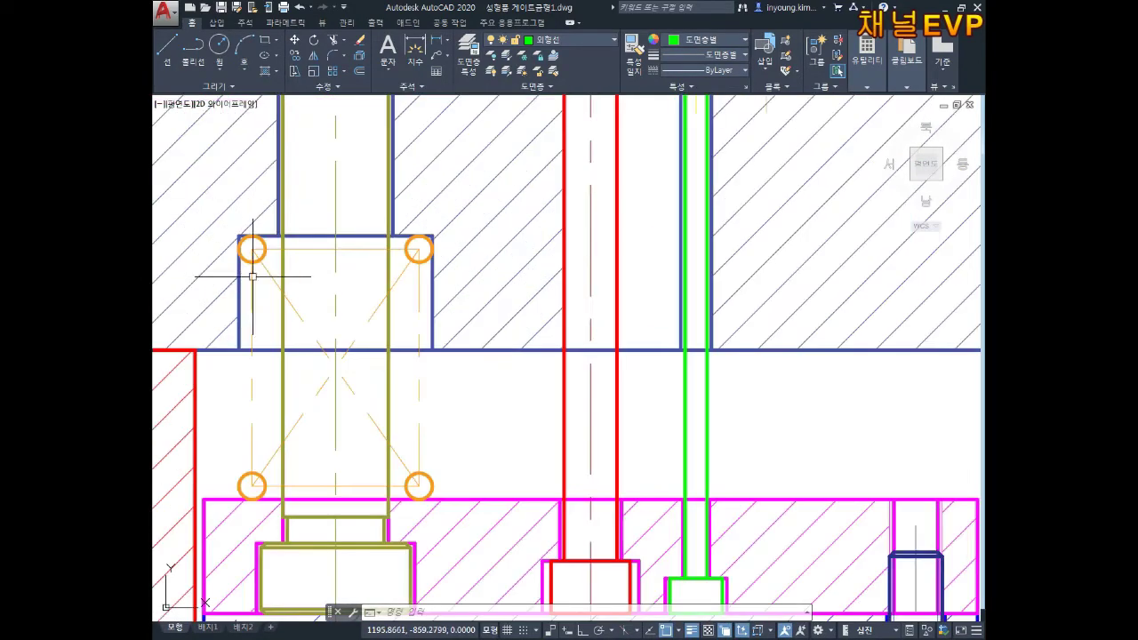
scroll(530, 387, "down", 10)
middle_click_drag(626, 384, 436, 208)
middle_click_drag(611, 430, 556, 287)
middle_click_drag(642, 558, 584, 377)
scroll(587, 378, "up", 12)
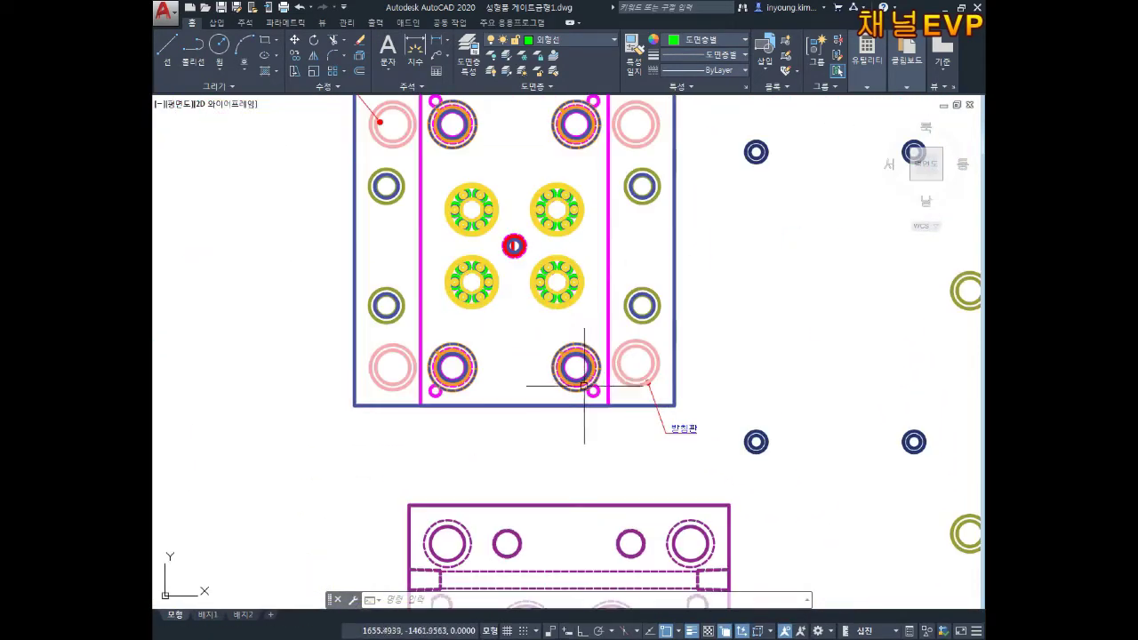
scroll(628, 423, "down", 5)
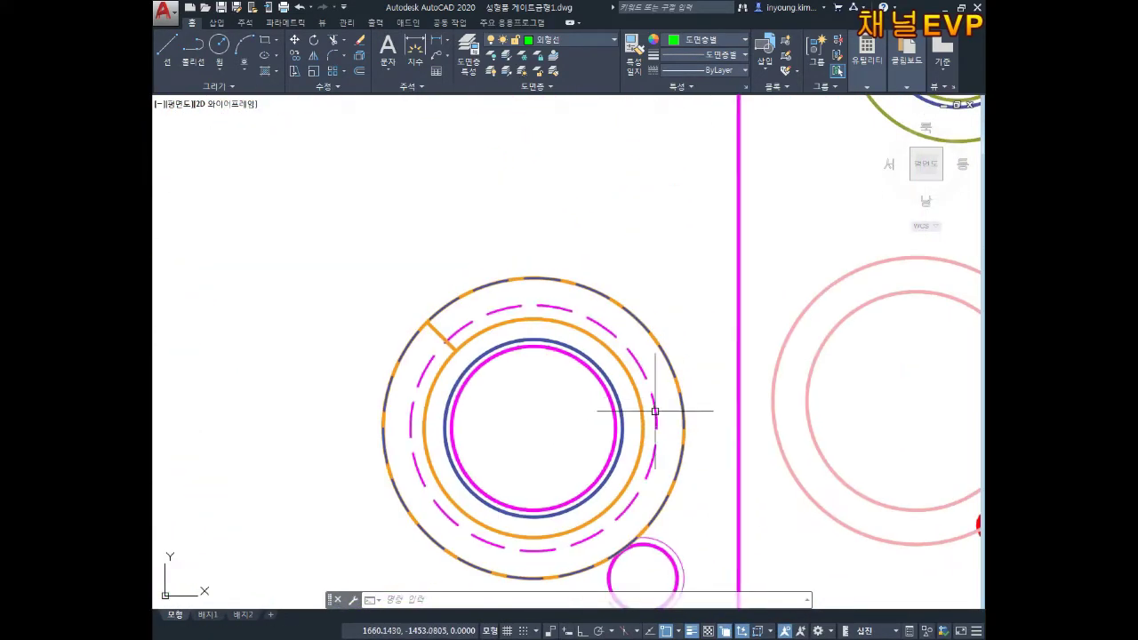
key("Escape")
key("Escape")
key("Escape")
type("m")
key("Return")
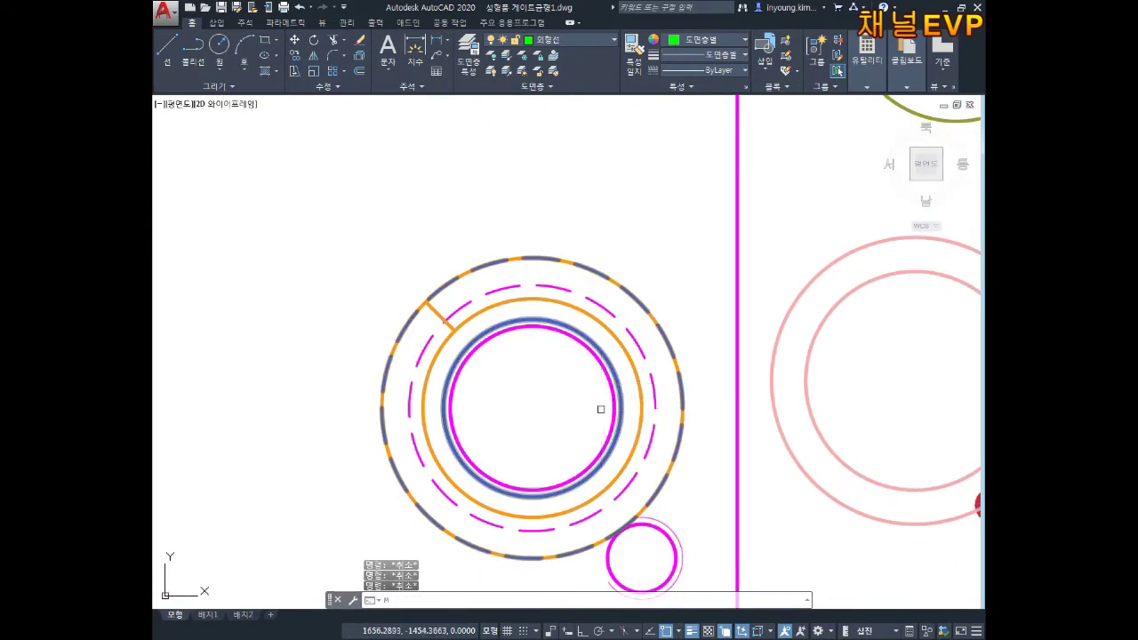
scroll(599, 406, "down", 5)
mouse_move(898, 474)
middle_mouse_down()
mouse_move(712, 465)
mouse_move(498, 360)
middle_mouse_up()
key("Escape")
key("Escape")
key("Escape")
Examine the four separate olive double circles and the matching olive pin in the section view
scroll(690, 444, "up", 8)
scroll(702, 401, "down", 4)
scroll(724, 399, "down", 5)
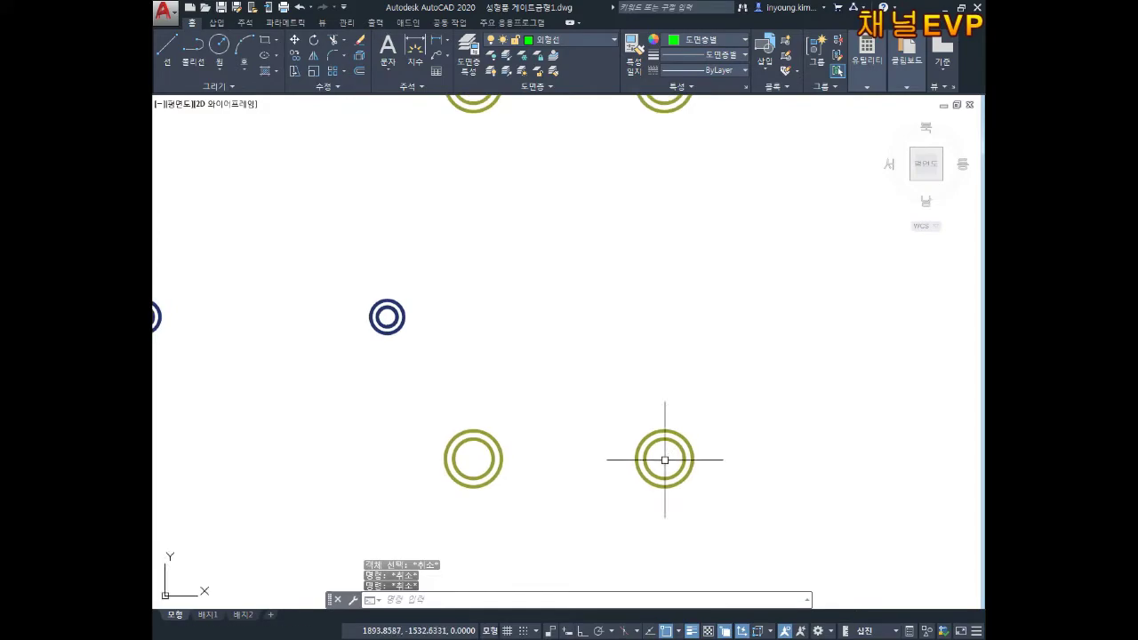
key("Escape")
middle_click_drag(599, 365, 615, 347)
scroll(615, 347, "down", 5)
middle_click_drag(484, 191, 552, 351)
middle_click_drag(359, 217, 498, 355)
middle_click_drag(387, 231, 537, 412)
scroll(468, 349, "up", 5)
scroll(467, 349, "up", 7)
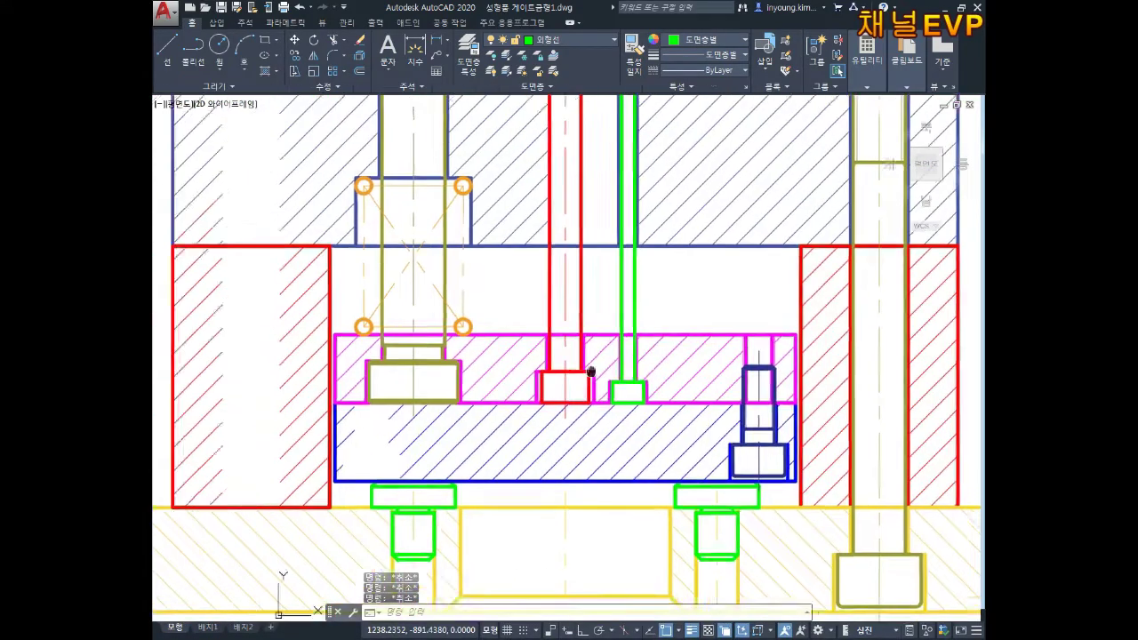
Measure the shaft width and head width of the olive pin in the section view with linear dimensions
type("ㅁ")
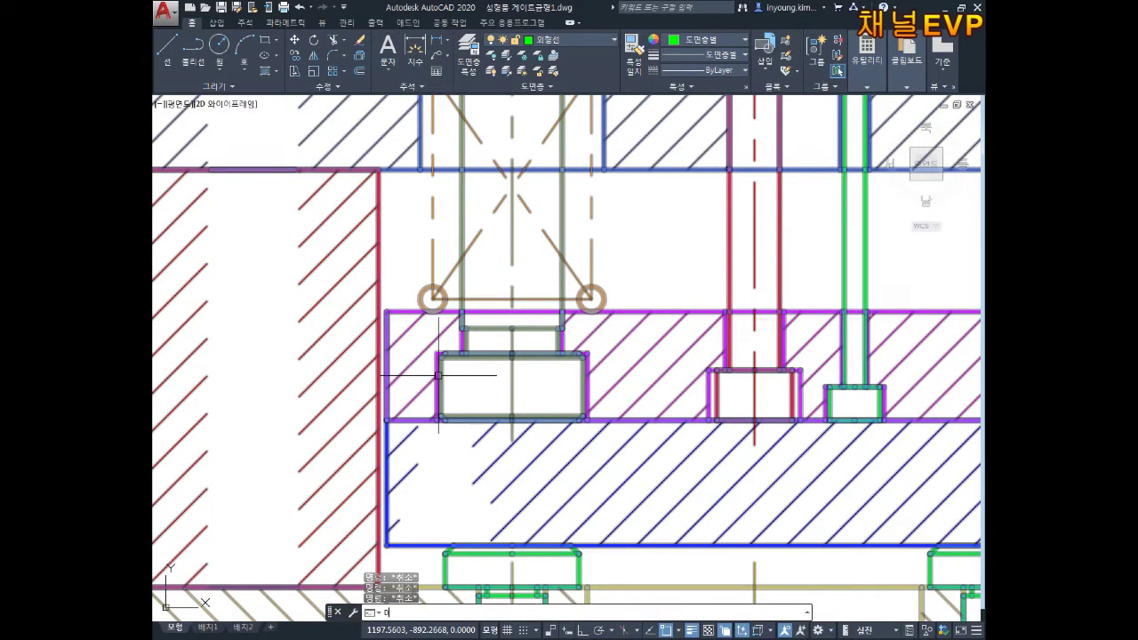
type("LI")
key("Return")
scroll(465, 365, "up", 4)
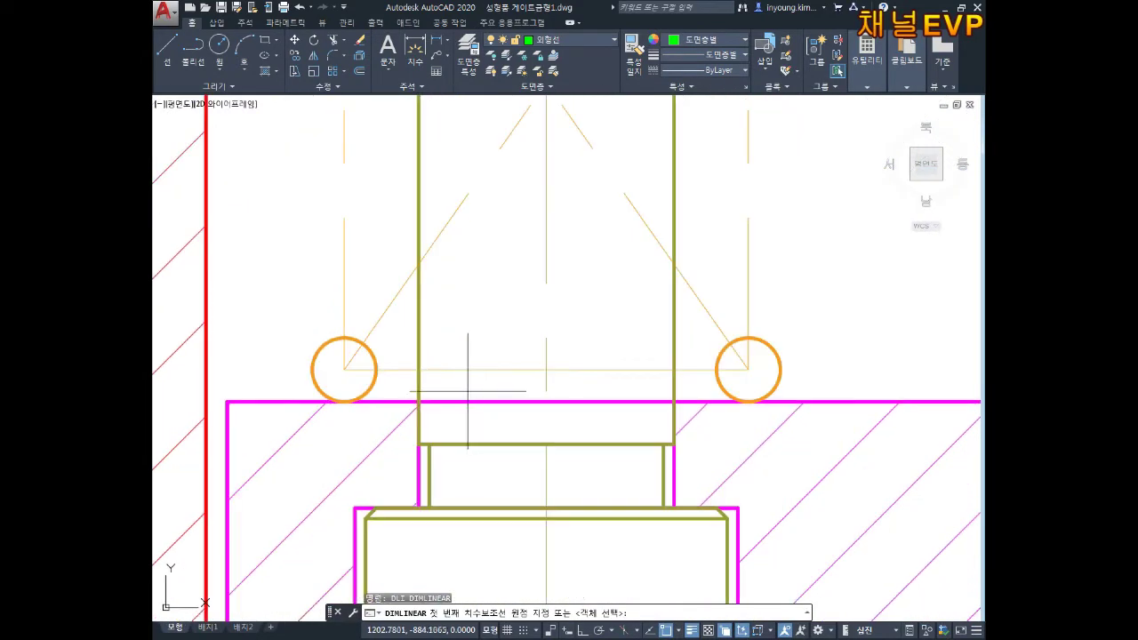
left_click(418, 444)
left_click(674, 444)
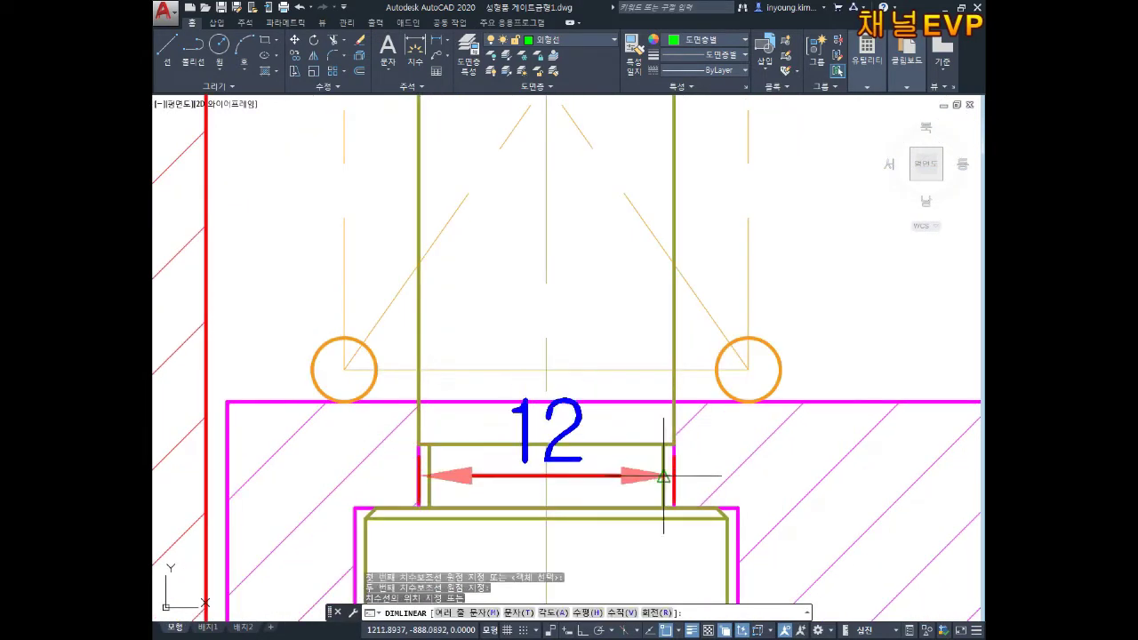
middle_click_drag(658, 451, 668, 391)
key("Escape")
key("space")
left_click(376, 458)
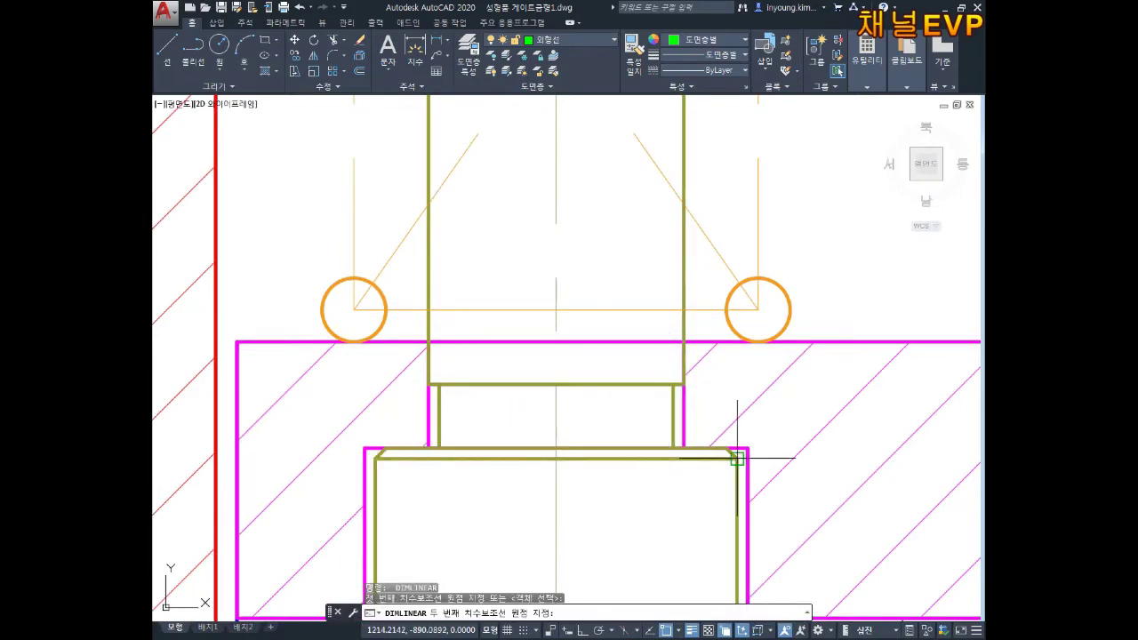
left_click(737, 457)
key("Escape")
Dimension the outer and inner diameters of one separate olive double circle below the lower assembly row
scroll(717, 409, "down", 6)
scroll(716, 409, "down", 10)
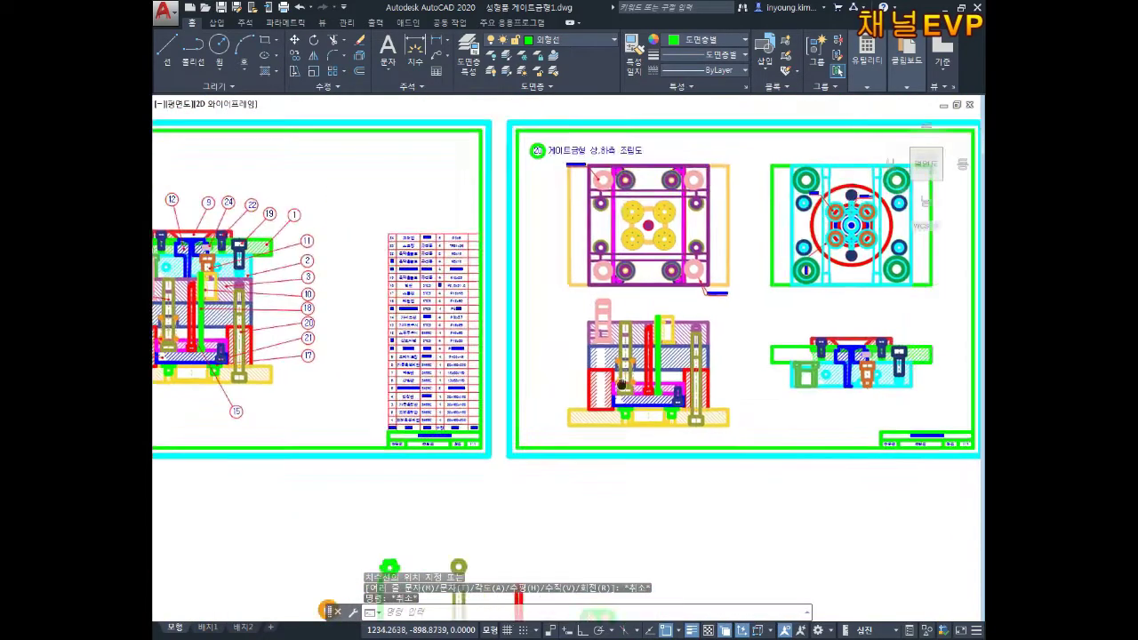
middle_click_drag(773, 444, 587, 376)
middle_click_drag(969, 512, 650, 330)
middle_click_drag(829, 398, 564, 394)
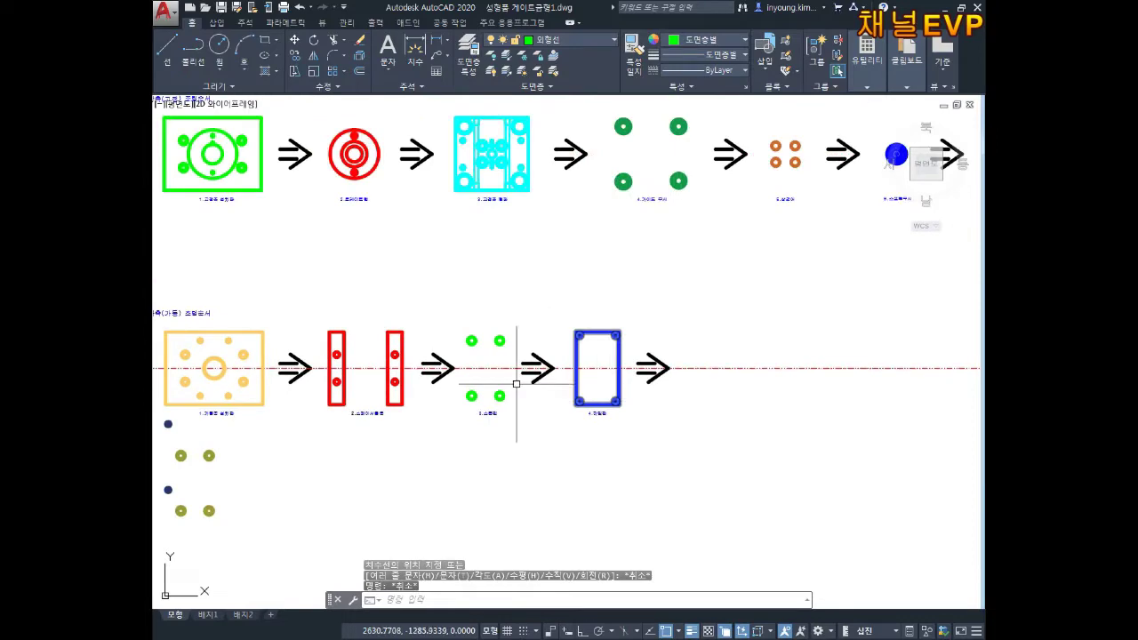
scroll(577, 262, "up", 6)
scroll(604, 336, "up", 6)
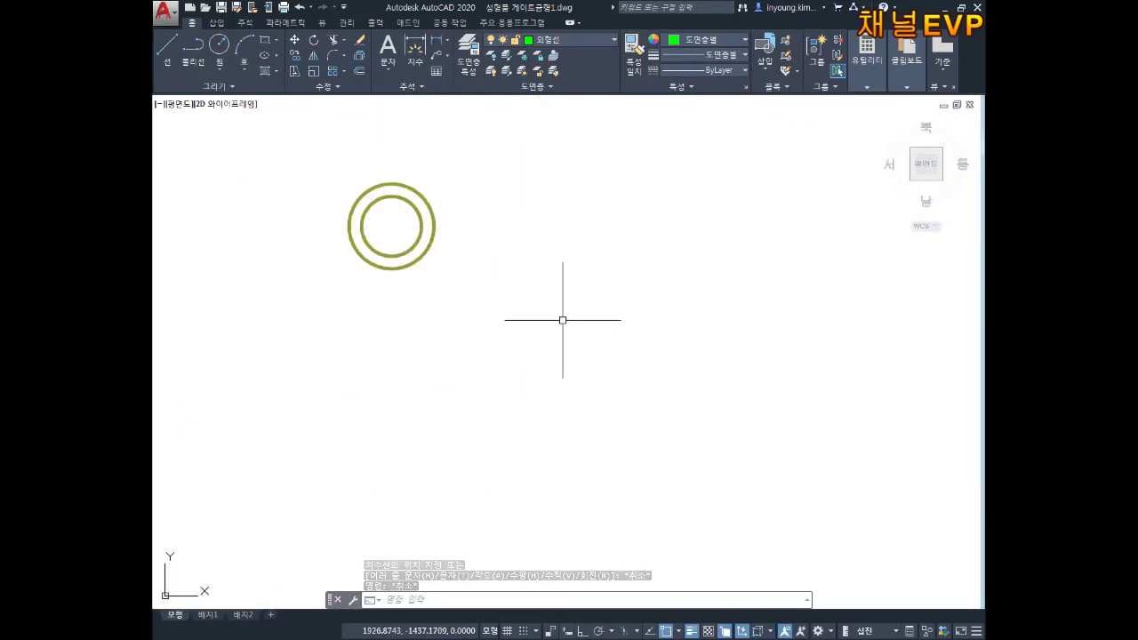
type("ㅂDI")
key("Return")
middle_click_drag(433, 209, 475, 267)
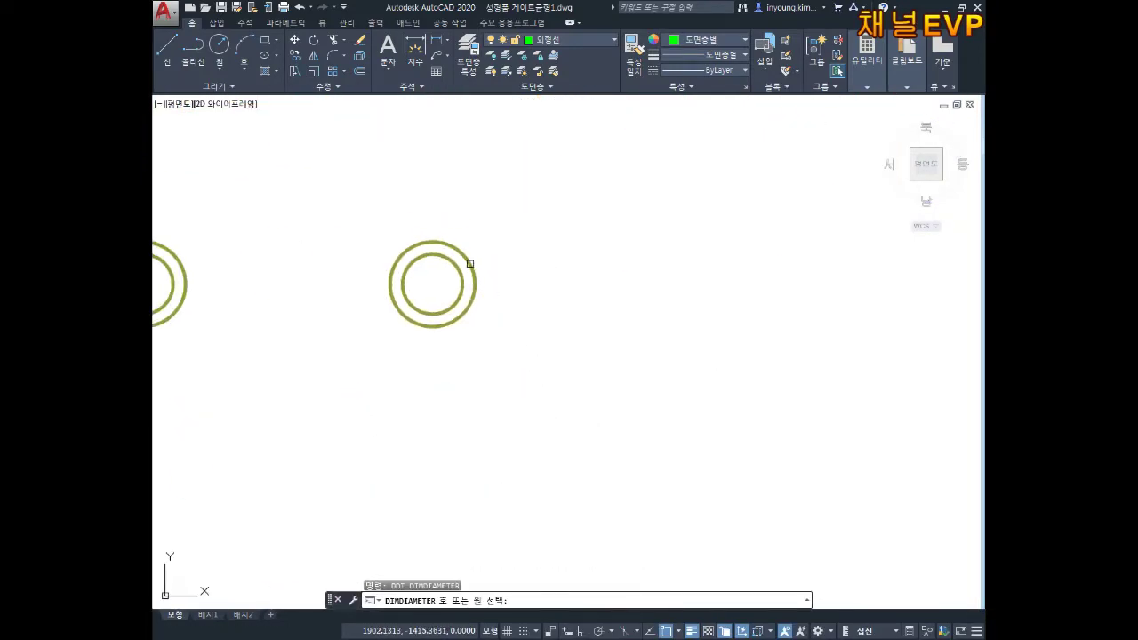
left_click(475, 267)
left_click(501, 243)
key("space")
left_click(445, 256)
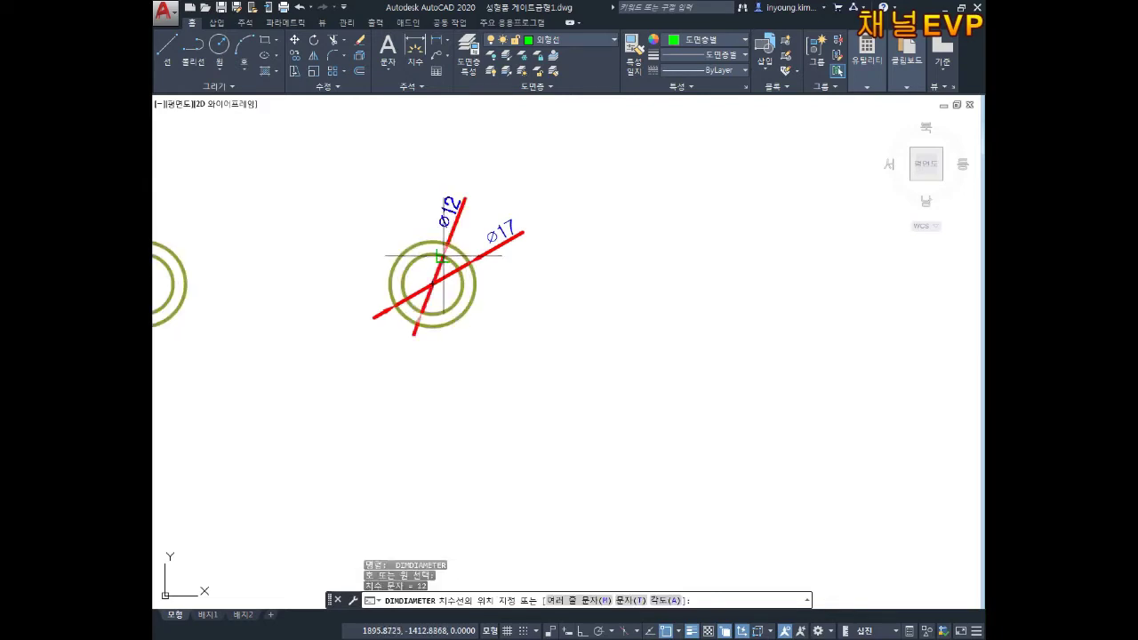
left_click(467, 217)
Delete the two diameter dimensions from the olive double circle
middle_click_drag(552, 194, 553, 278)
key("Escape")
left_click(554, 277)
left_click(490, 353)
key("Delete")
left_click(505, 237)
left_click(434, 291)
key("Delete")
Draw a diagonal line between the centres of the upper-left and lower-right olive double circles
scroll(444, 301, "down", 10)
scroll(448, 307, "up", 4)
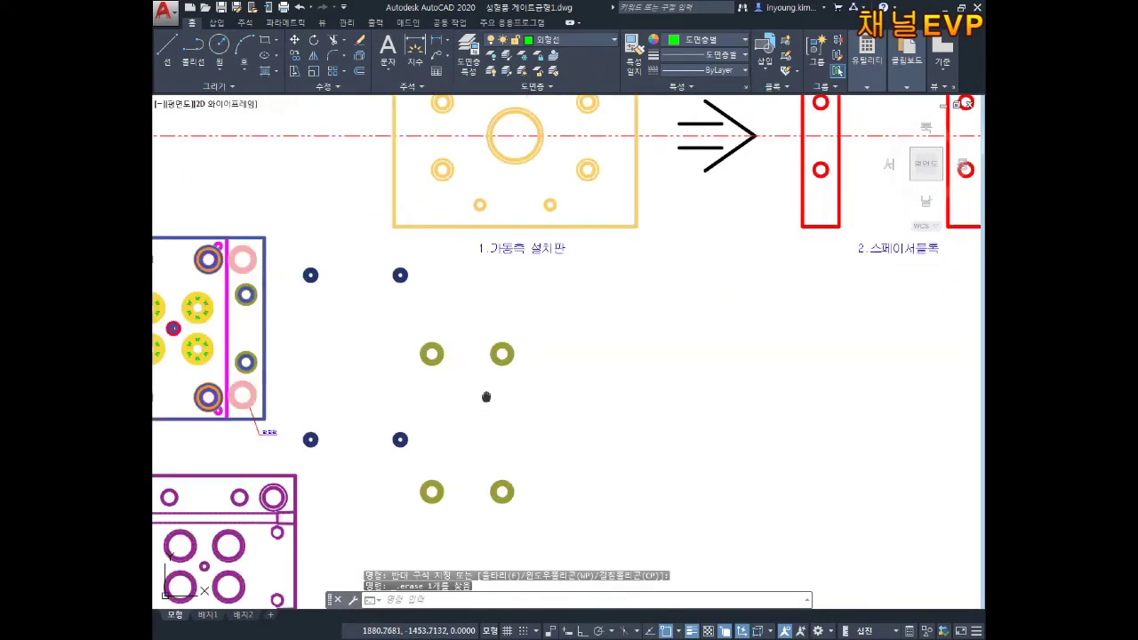
key("Escape")
key("Escape")
key("Escape")
type("l")
key("Return")
scroll(485, 360, "up", 6)
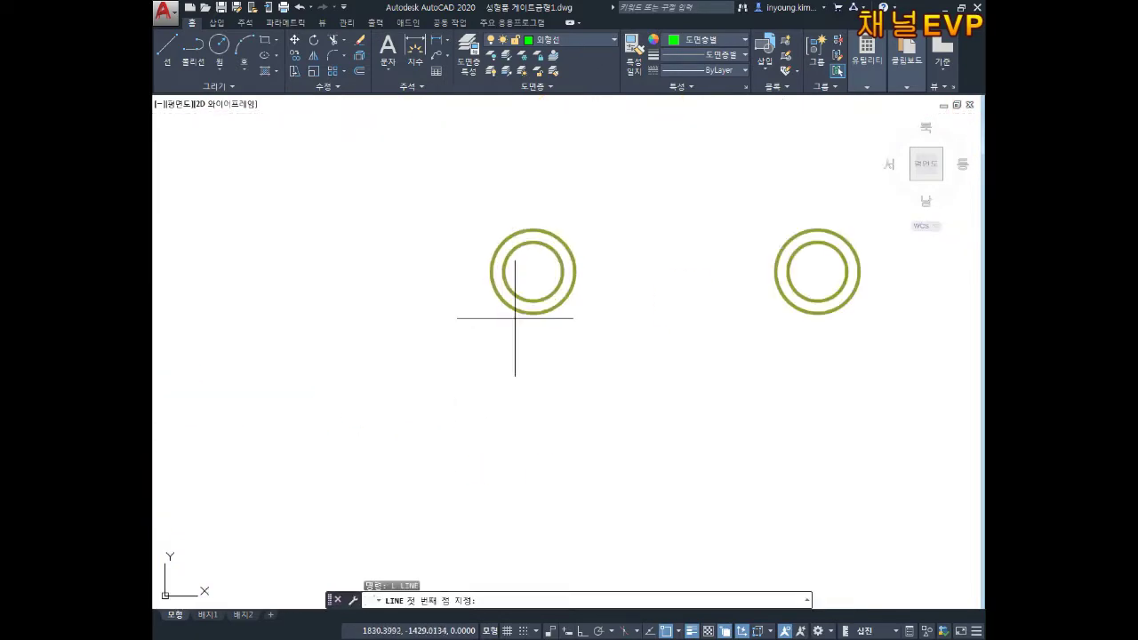
left_click(532, 271)
scroll(546, 233, "down", 4)
scroll(658, 407, "up", 4)
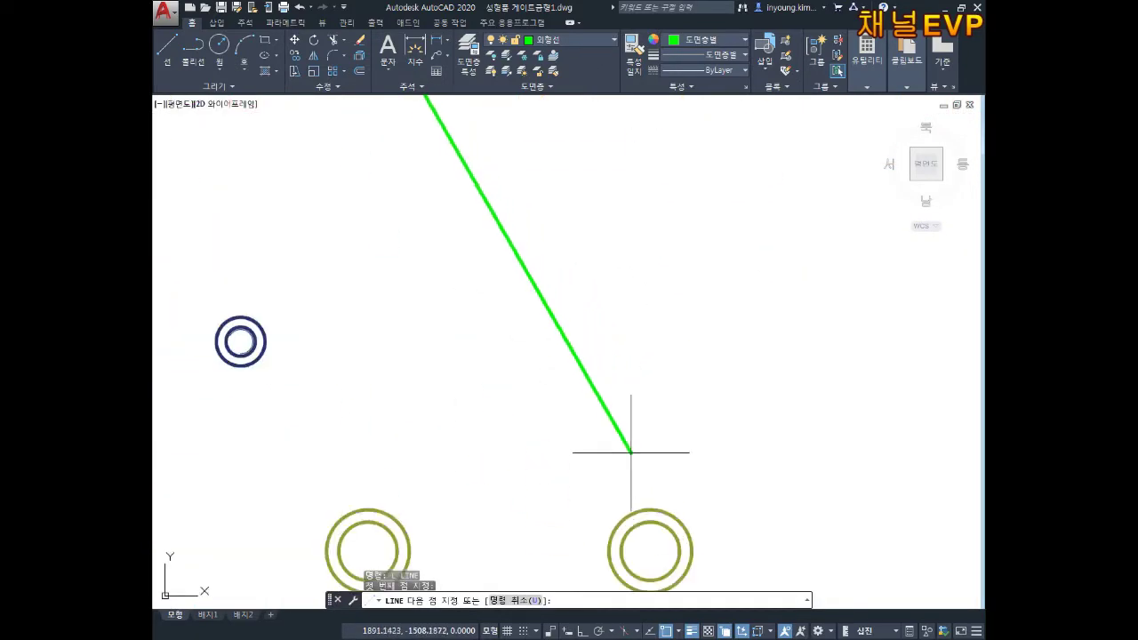
left_click(650, 550)
scroll(650, 457, "down", 1)
key("Escape")
key("Escape")
key("Escape")
scroll(642, 419, "down", 3)
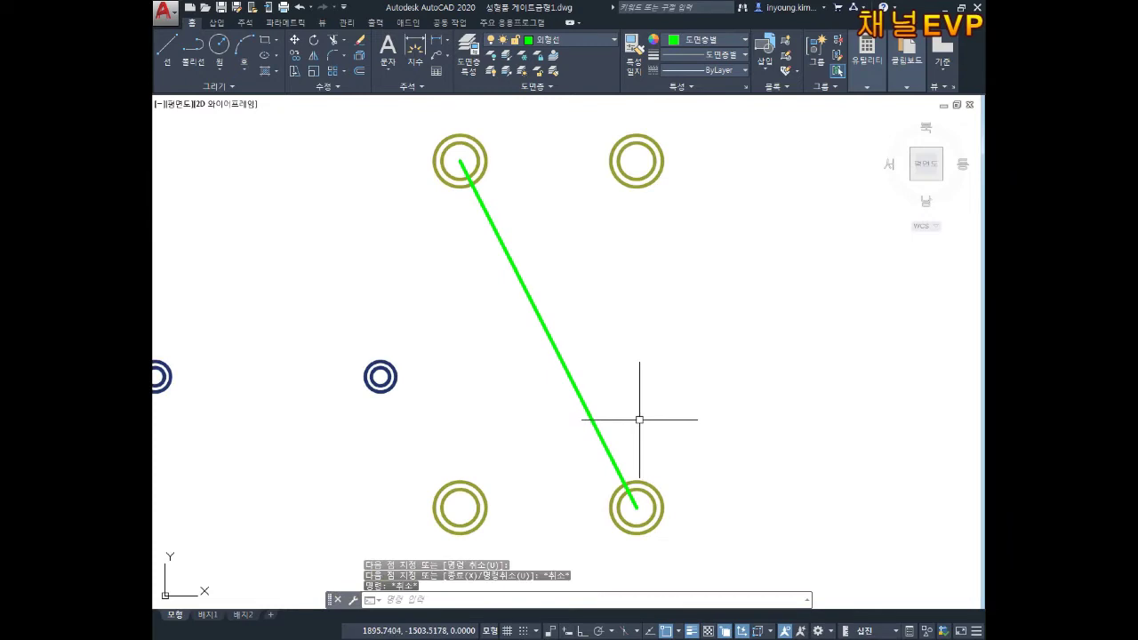
Move the four olive double circles from the diagonal's midpoint onto the centreline, just past the last arrow
type("m")
key("Return")
left_click(650, 229)
left_click(610, 201)
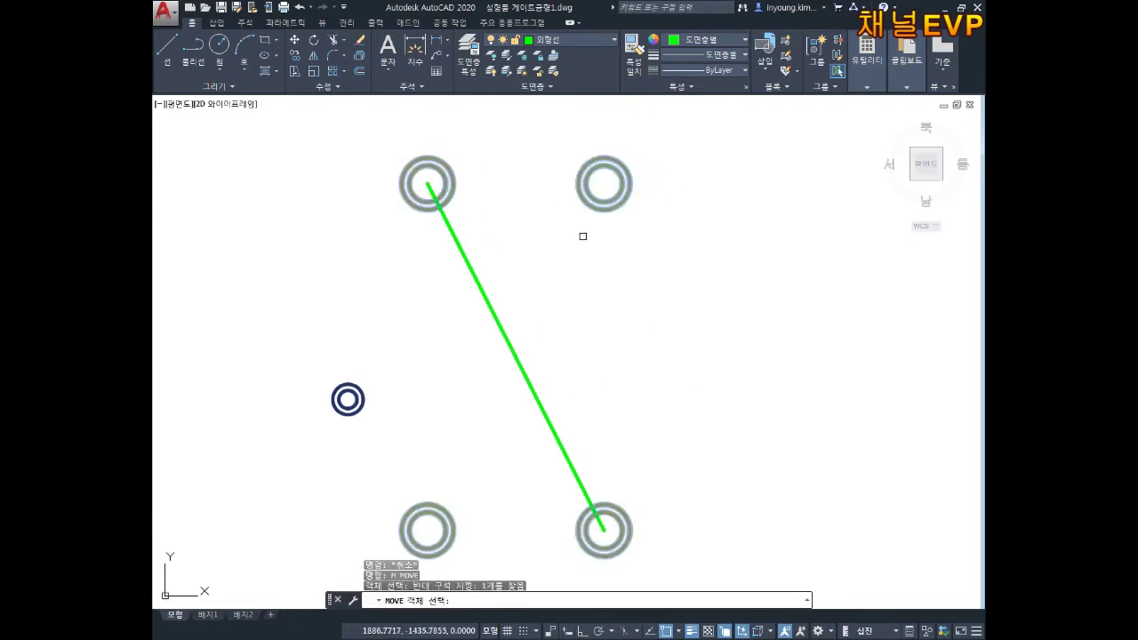
key("Return")
left_click(513, 354)
scroll(688, 280, "down", 4)
middle_click_drag(916, 182, 623, 299)
middle_click_drag(951, 188, 590, 325)
middle_click_drag(960, 296, 602, 307)
middle_click_drag(836, 275, 590, 284)
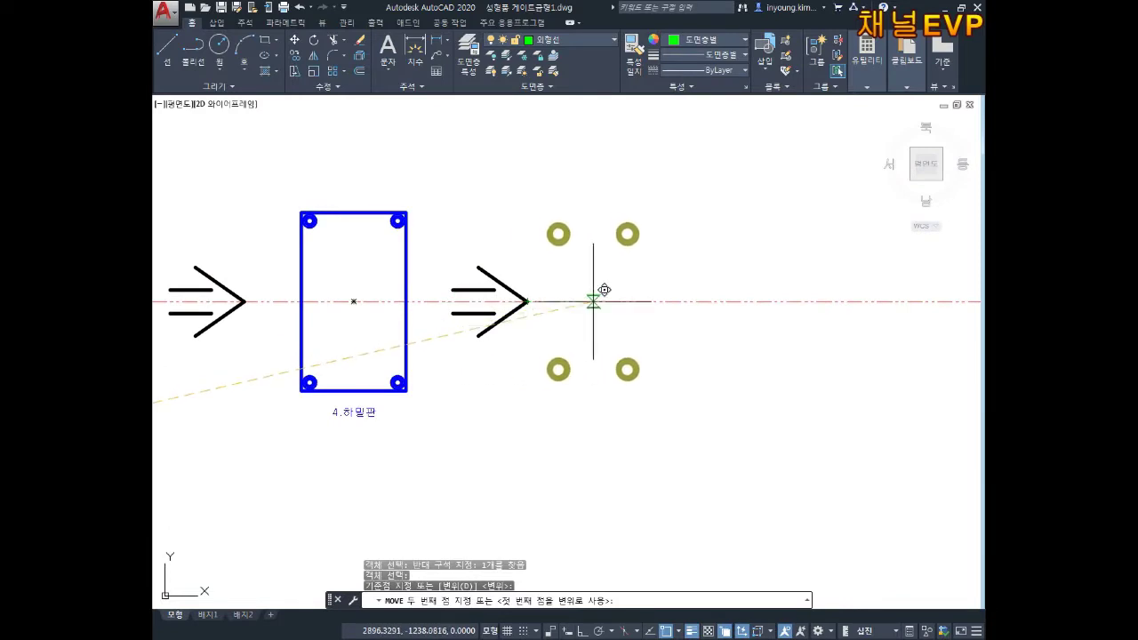
key("Escape")
key("Escape")
key("Escape")
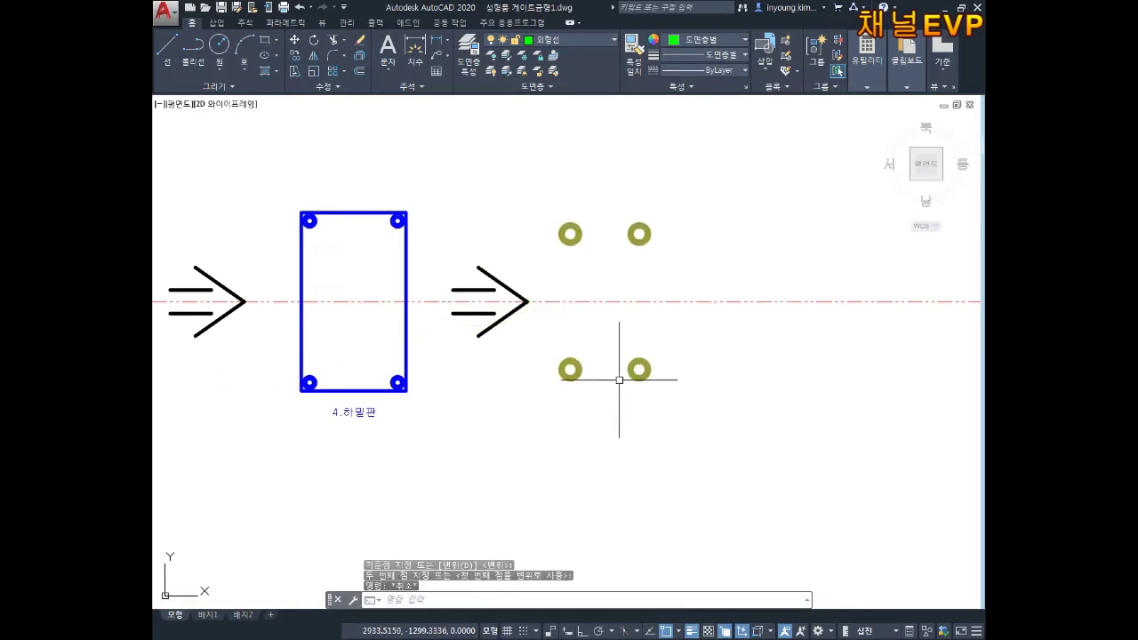
Copy the "4.하밀판" label to beneath the olive double circles, using points on the centreline to keep it level
middle_click_drag(637, 368, 671, 358)
type("co")
key("Return")
left_click(468, 384)
left_click(355, 459)
key("Return")
left_click(386, 291)
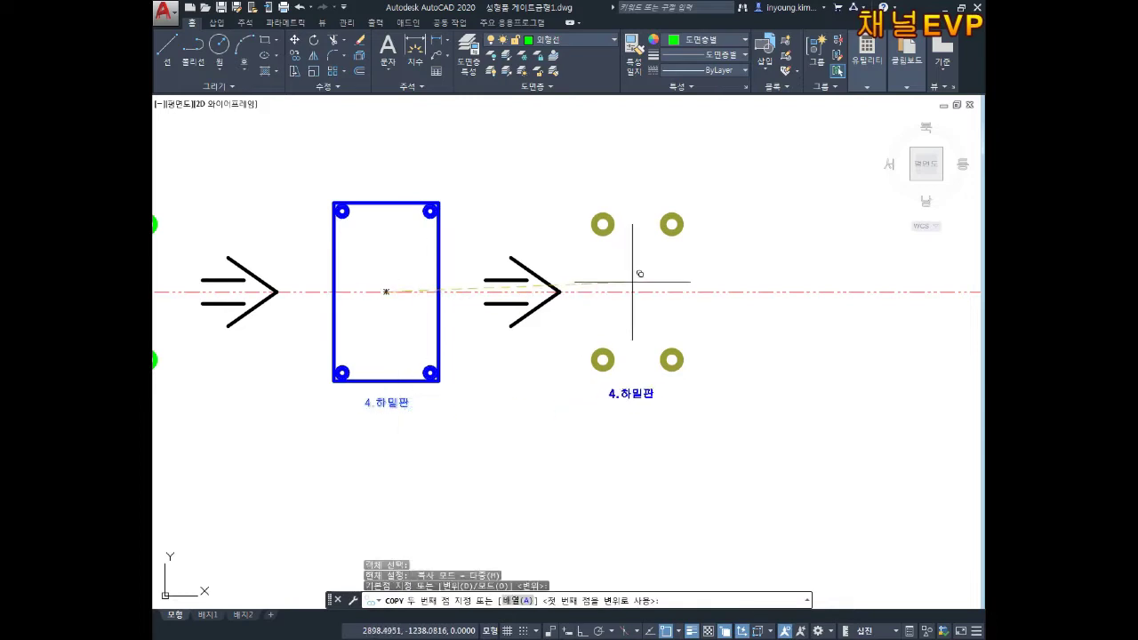
left_click(640, 292)
key("Escape")
Change the copied label under the olive double circles to "5.리턴핀"
scroll(658, 386, "down", 2)
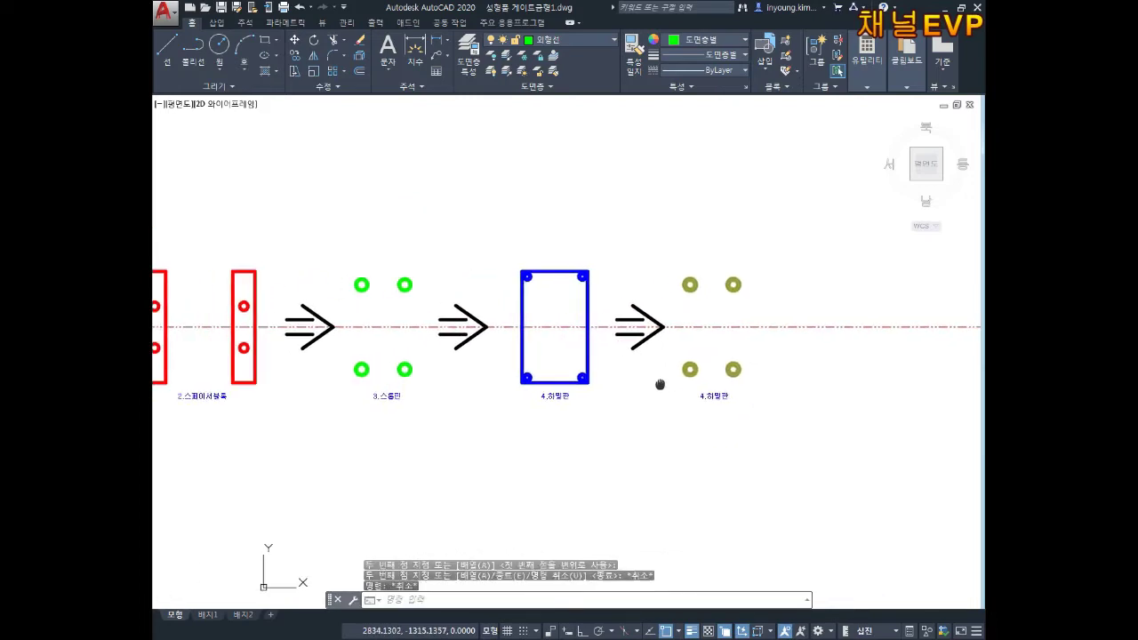
scroll(726, 394, "up", 6)
double_click(687, 396)
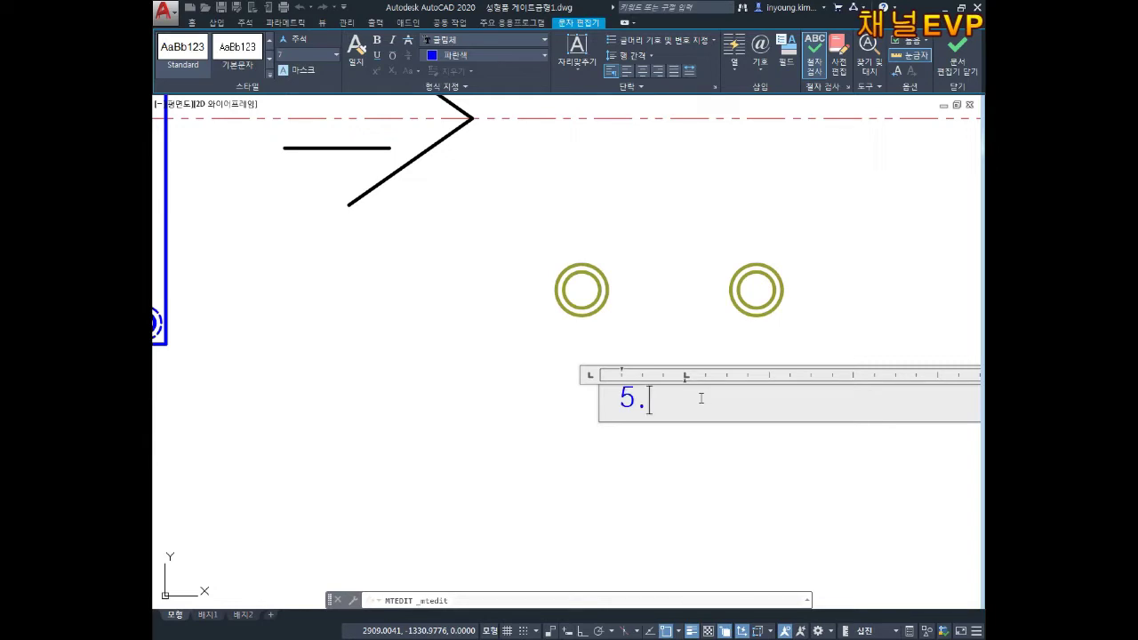
type("리턴핀")
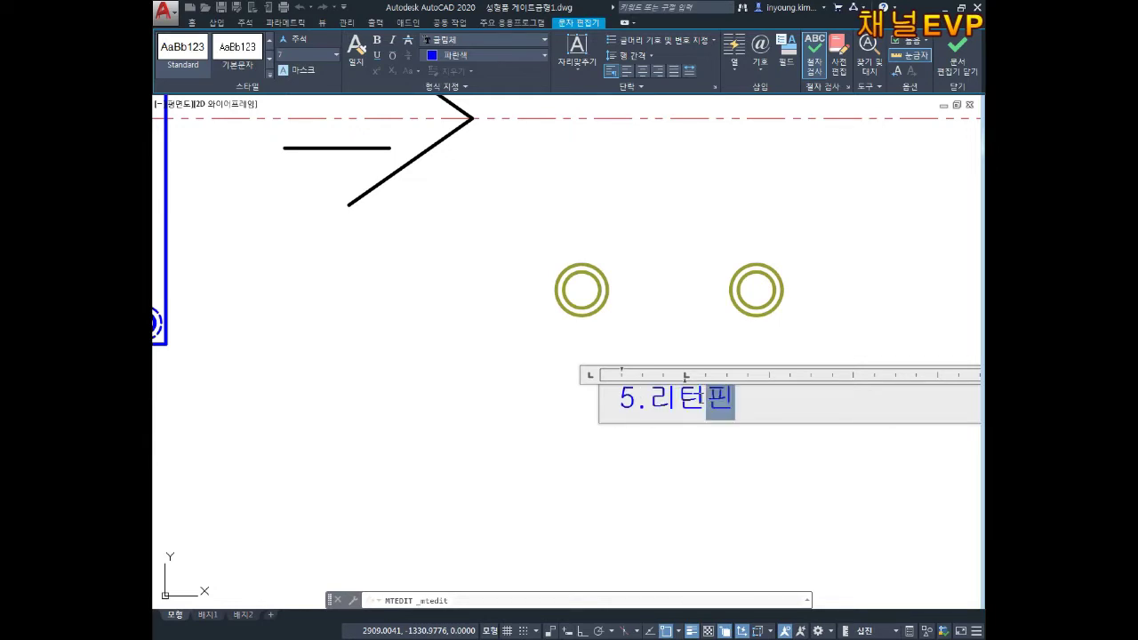
left_click(655, 470)
scroll(569, 418, "down", 4)
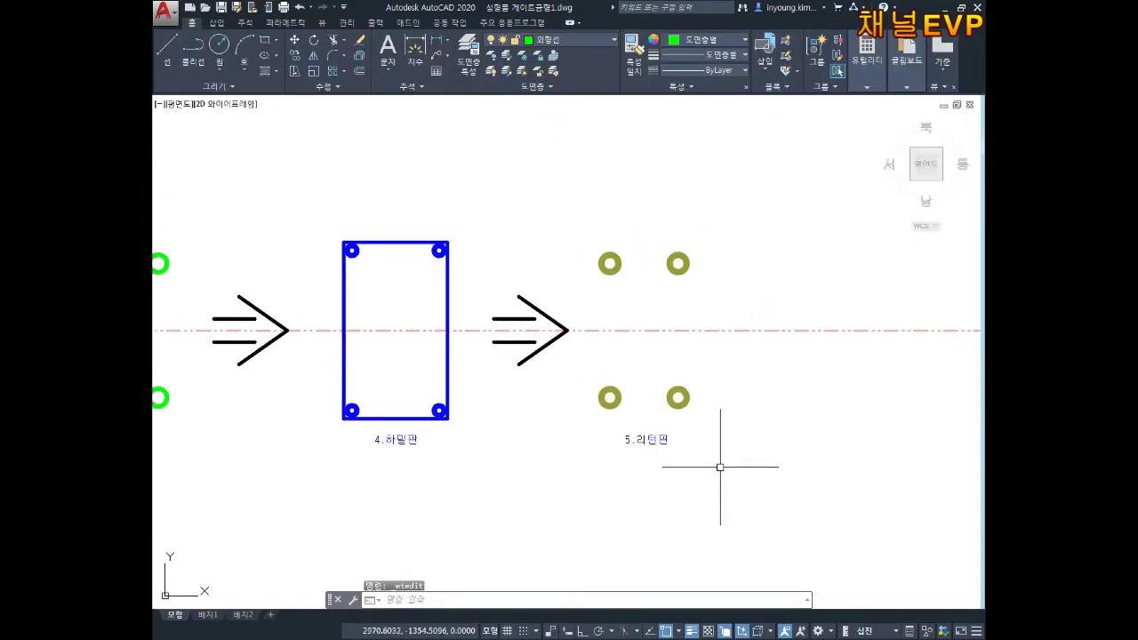
scroll(711, 462, "down", 6)
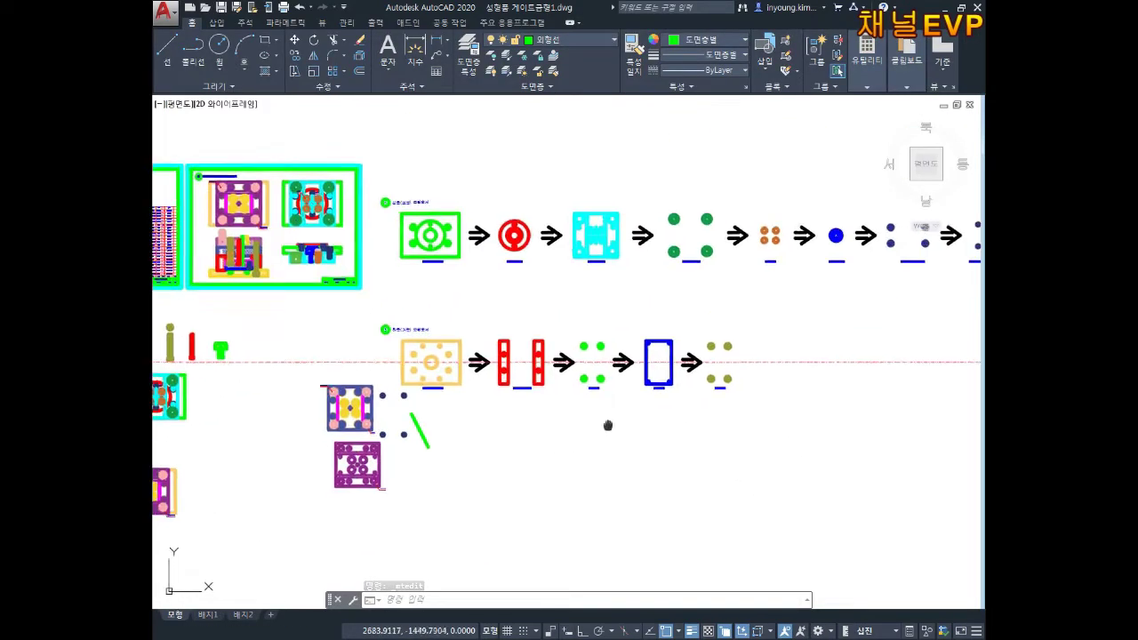
scroll(494, 315, "up", 8)
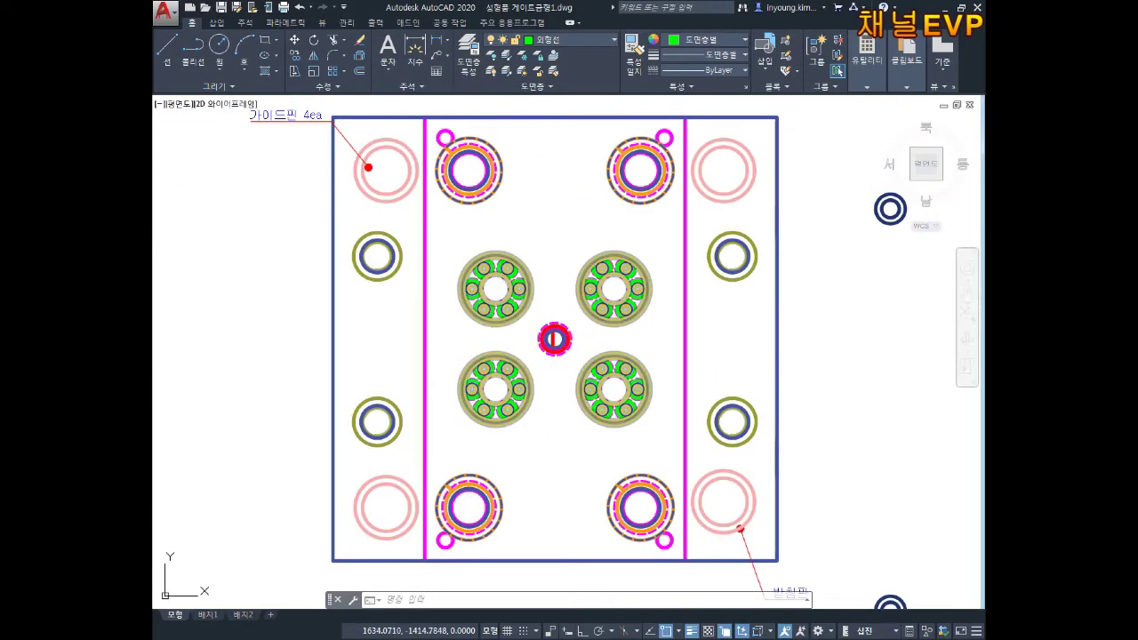
key("space")
scroll(667, 311, "up", 8)
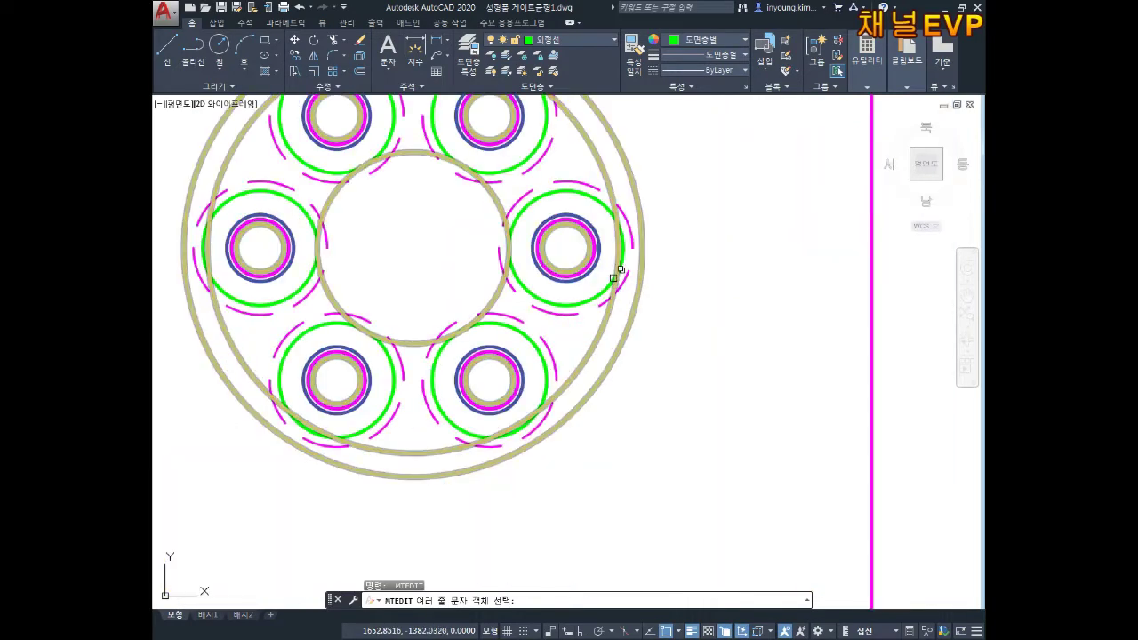
left_click(560, 193)
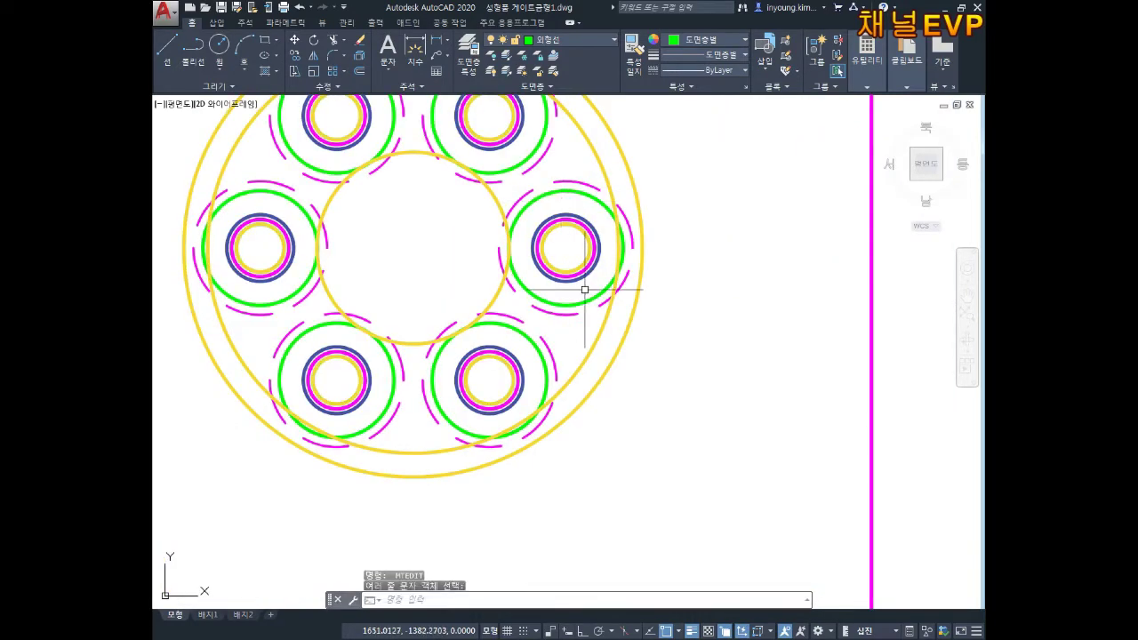
key("space")
left_click(563, 190)
key("space")
key("Escape")
key("Escape")
key("Escape")
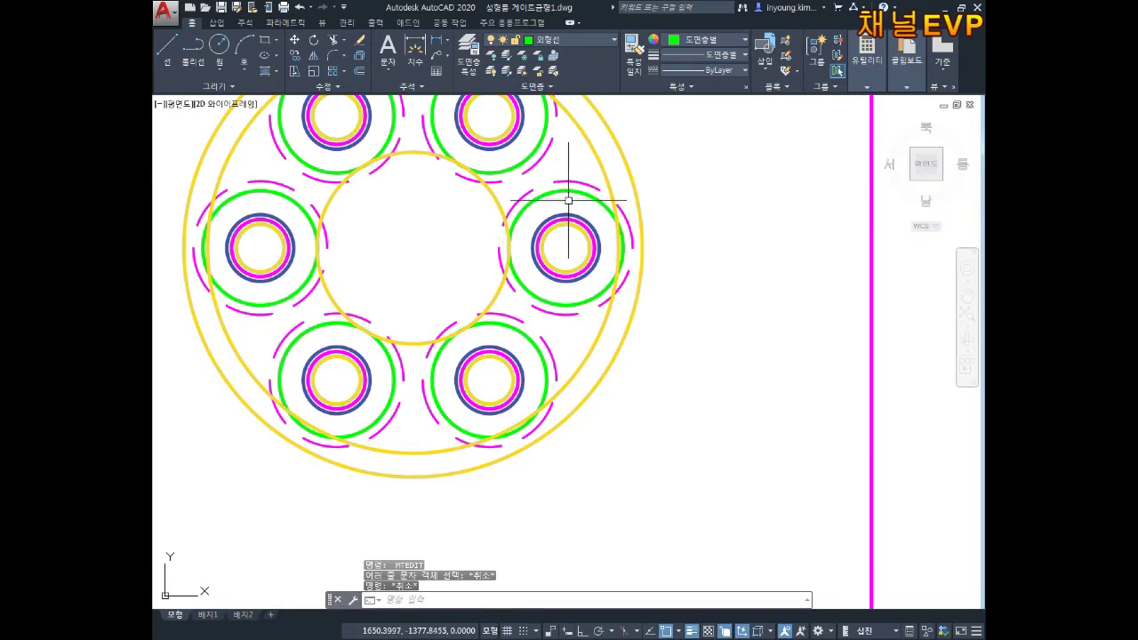
Move the green double-circle pin clusters out of the plate's plan view to below the centreline, past the "5.리턴핀" set
type("m")
key("space")
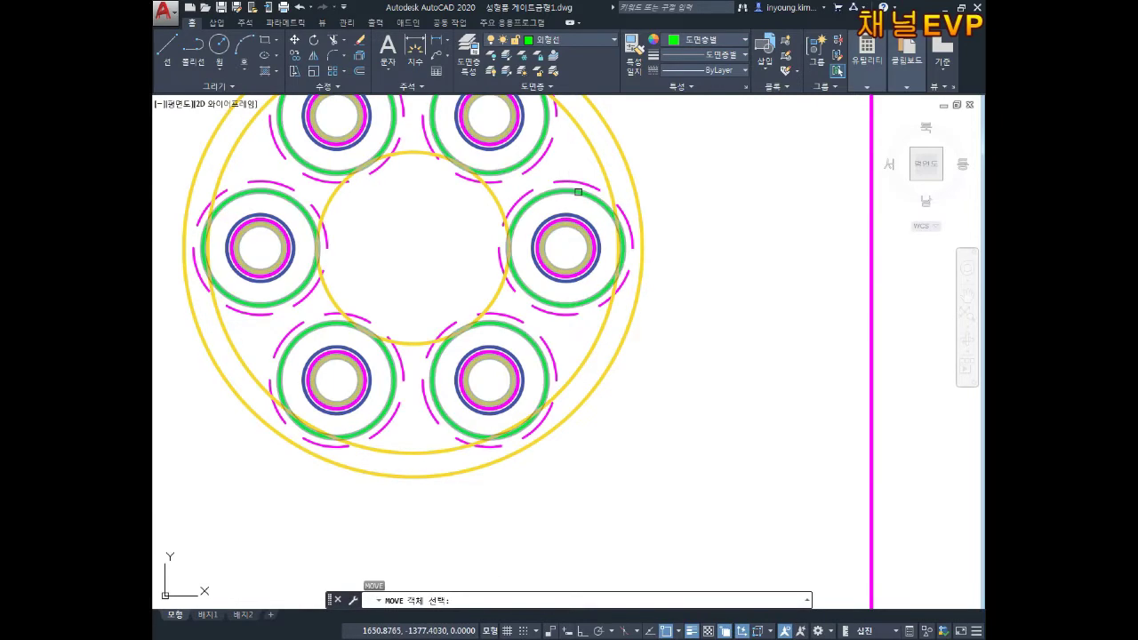
key("space")
left_click(414, 245)
scroll(752, 254, "down", 8)
middle_click_drag(754, 254, 573, 248)
scroll(574, 248, "down", 2)
middle_click_drag(791, 209, 591, 319)
middle_click_drag(747, 258, 491, 328)
middle_click_drag(817, 238, 602, 305)
scroll(725, 311, "down", 5)
middle_click_drag(724, 311, 472, 365)
middle_click_drag(783, 336, 510, 336)
middle_click_drag(747, 338, 521, 345)
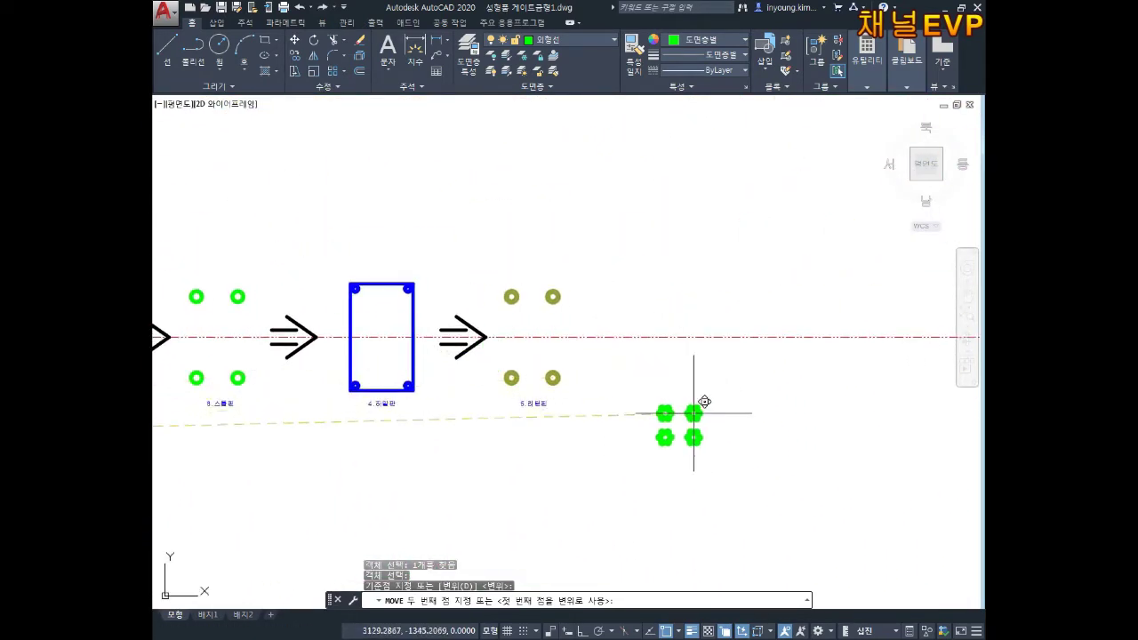
key("Escape")
key("Escape")
key("Escape")
Copy the last arrow along the centreline to just past the four olive double circles, using its tip as base point
scroll(515, 335, "up", 4)
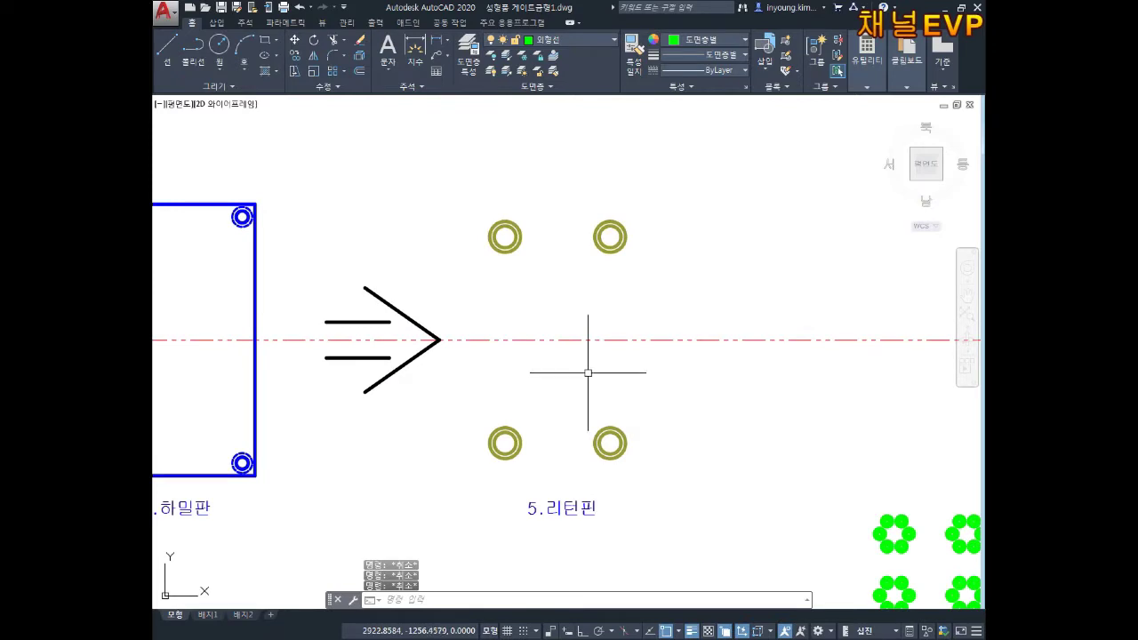
key("Escape")
type("co")
key("space")
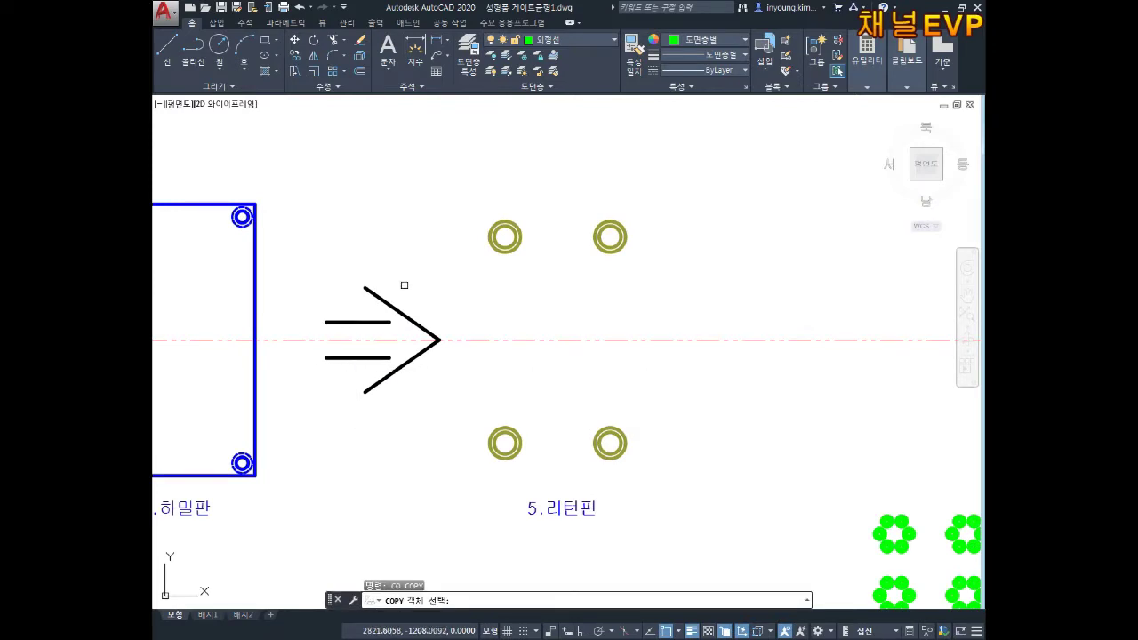
left_click(404, 285)
left_click(387, 313)
key("space")
left_click(437, 339)
middle_click_drag(805, 332, 673, 346)
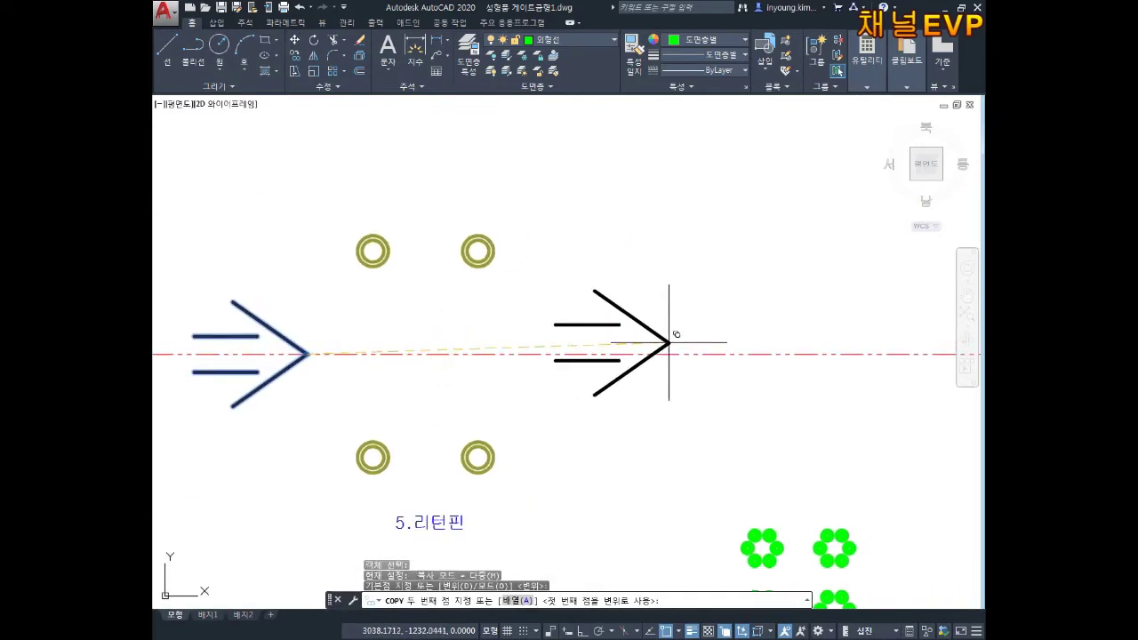
left_click(685, 352)
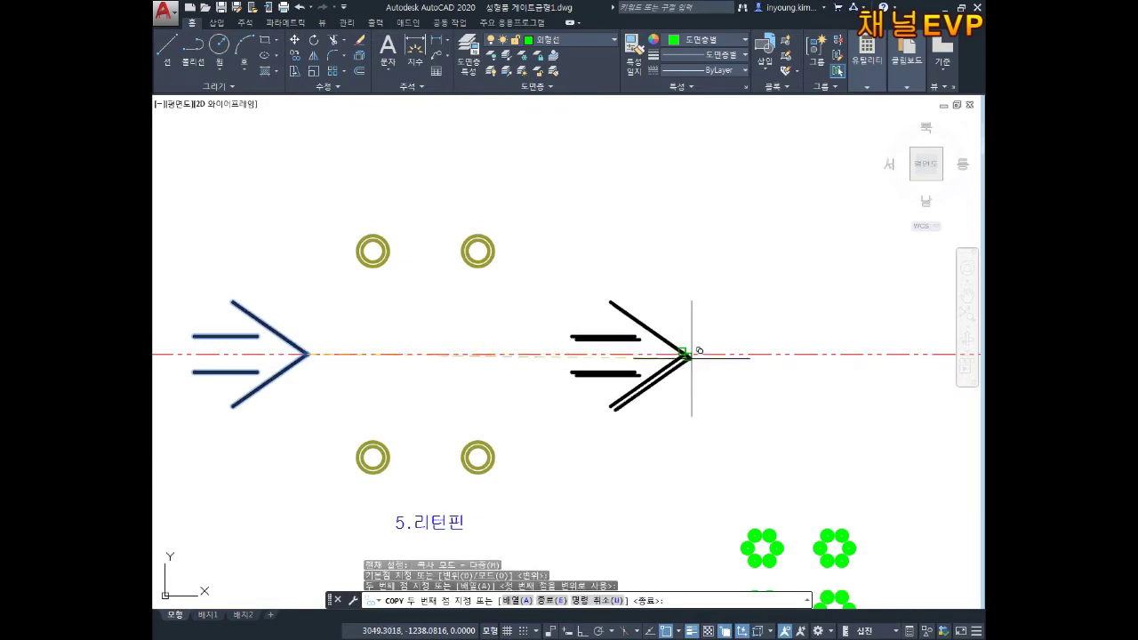
key("Escape")
mouse_move(764, 461)
middle_mouse_down()
mouse_move(758, 383)
mouse_move(731, 399)
mouse_move(680, 351)
middle_mouse_up()
key("Escape")
key("Escape")
type("co")
key("Escape")
scroll(619, 378, "up", 6)
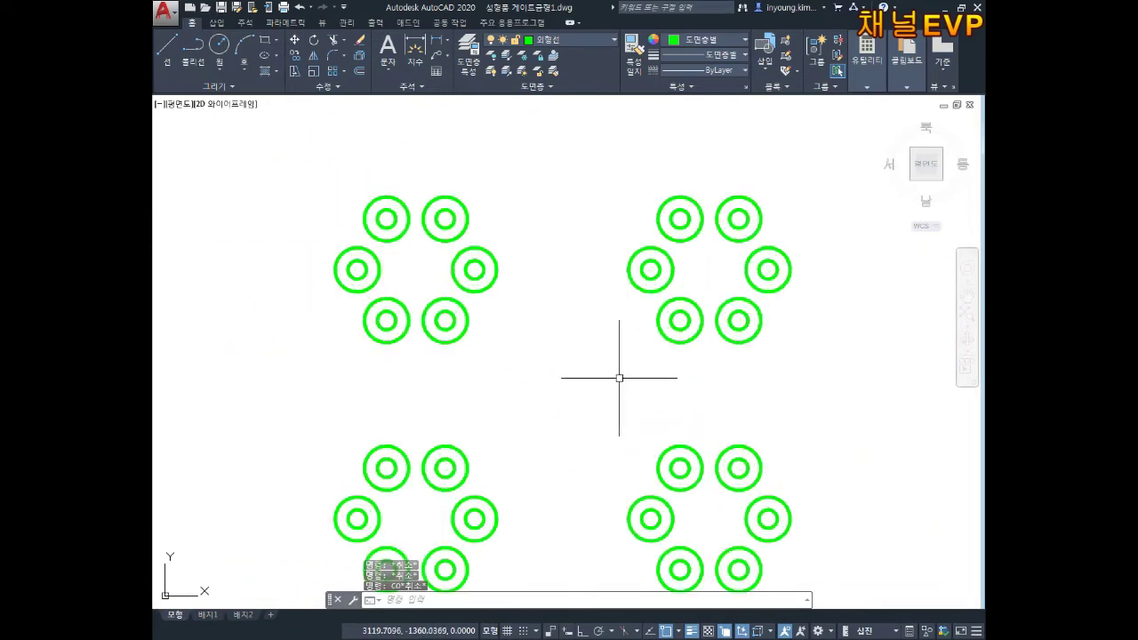
type("l")
key("Return")
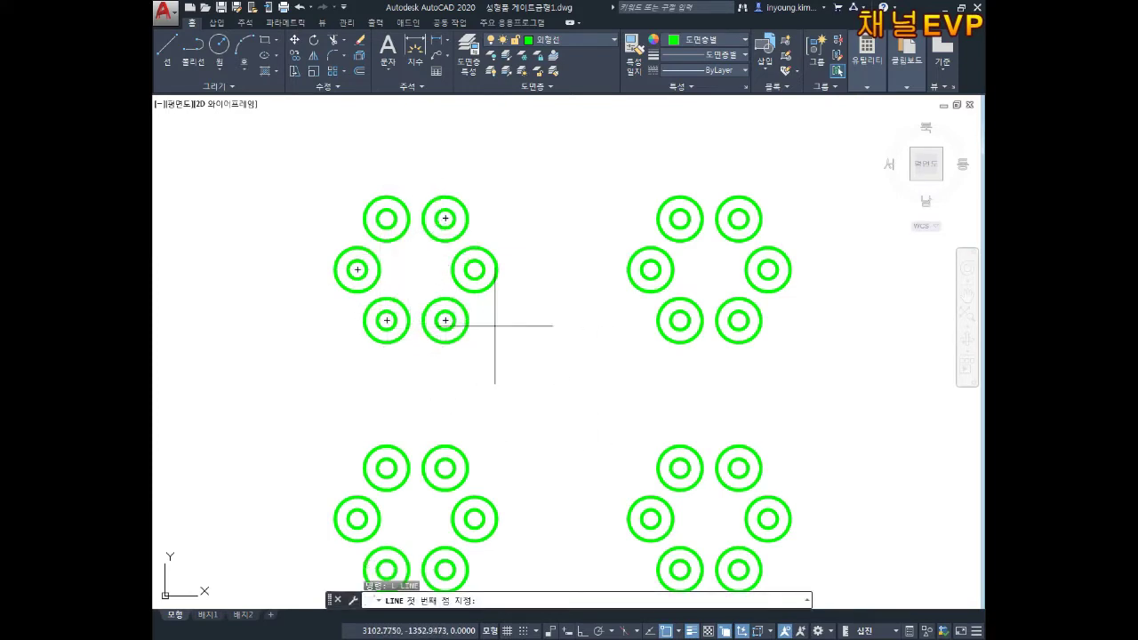
middle_click_drag(584, 412, 599, 374)
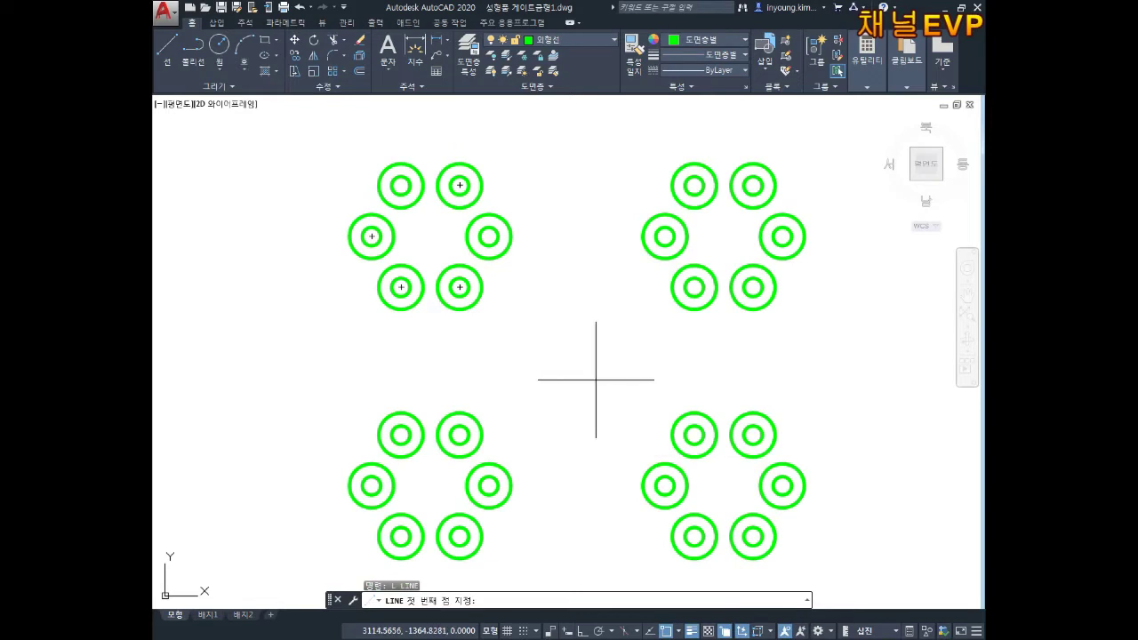
key("Escape")
Draw a two-point helper circle through the centres of two opposite pins in the upper-left green cluster
type("c")
key("Return")
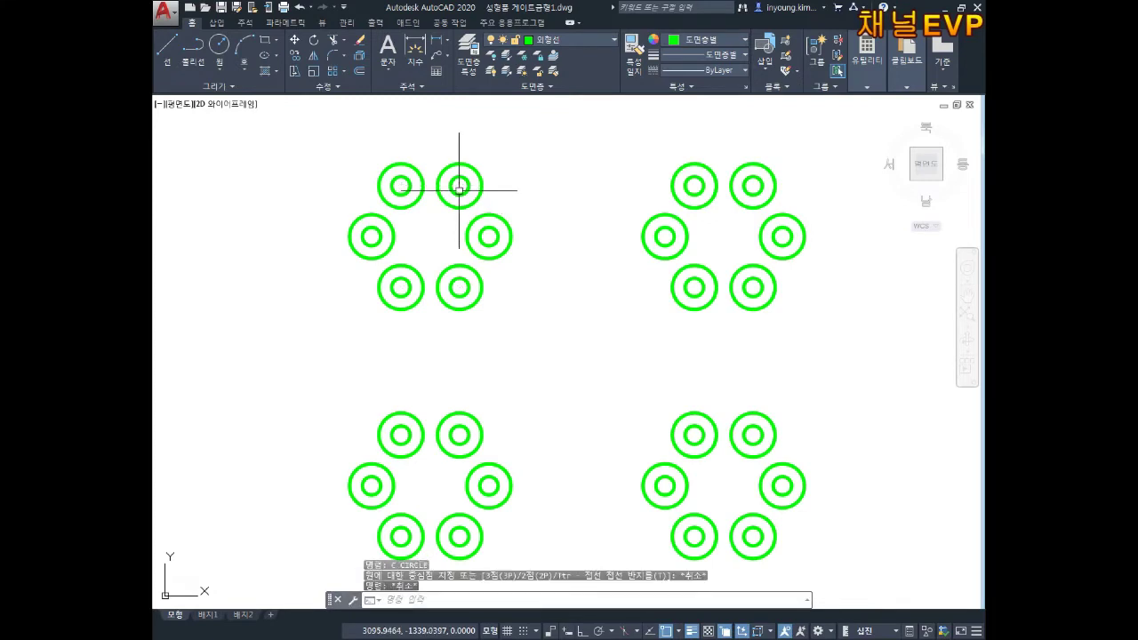
type("2p")
key("Return")
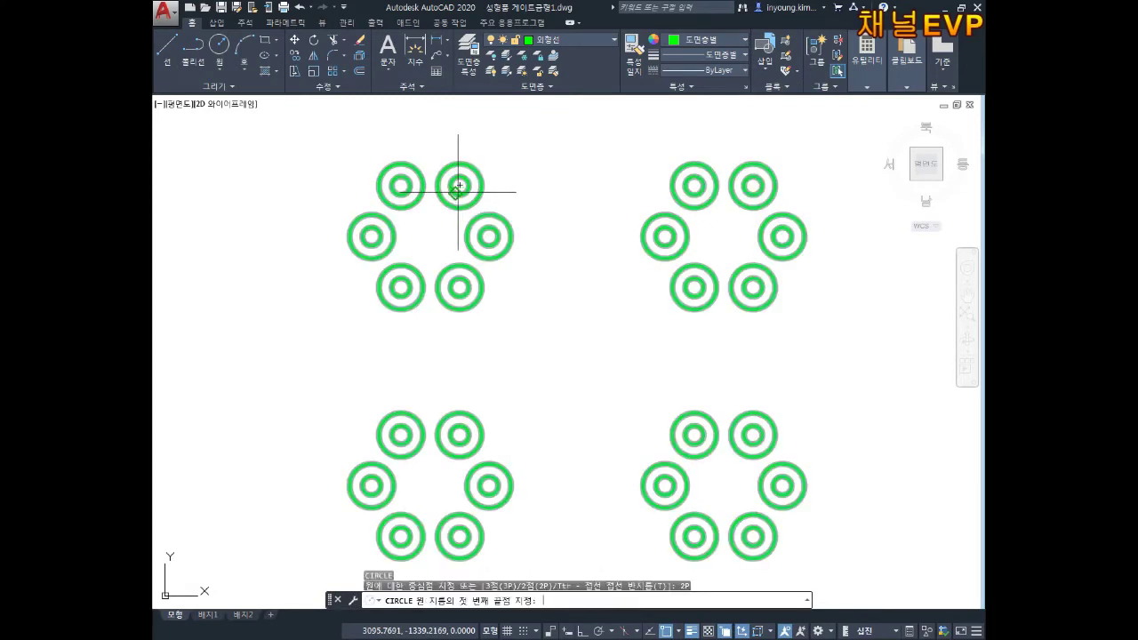
left_click(459, 185)
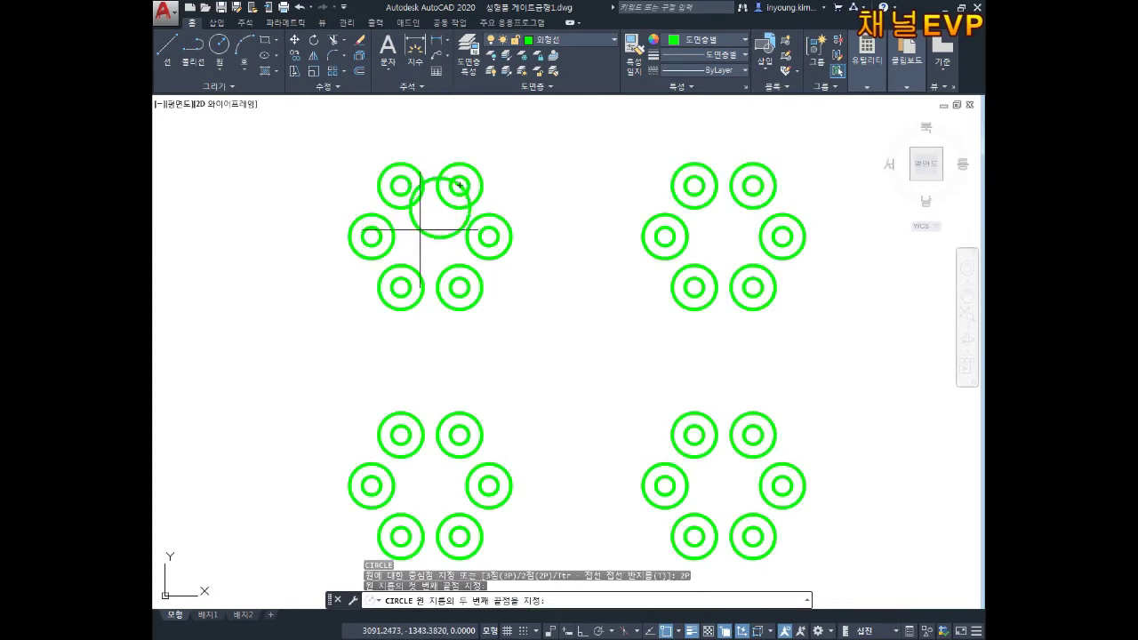
key("Escape")
key("Escape")
key("Escape")
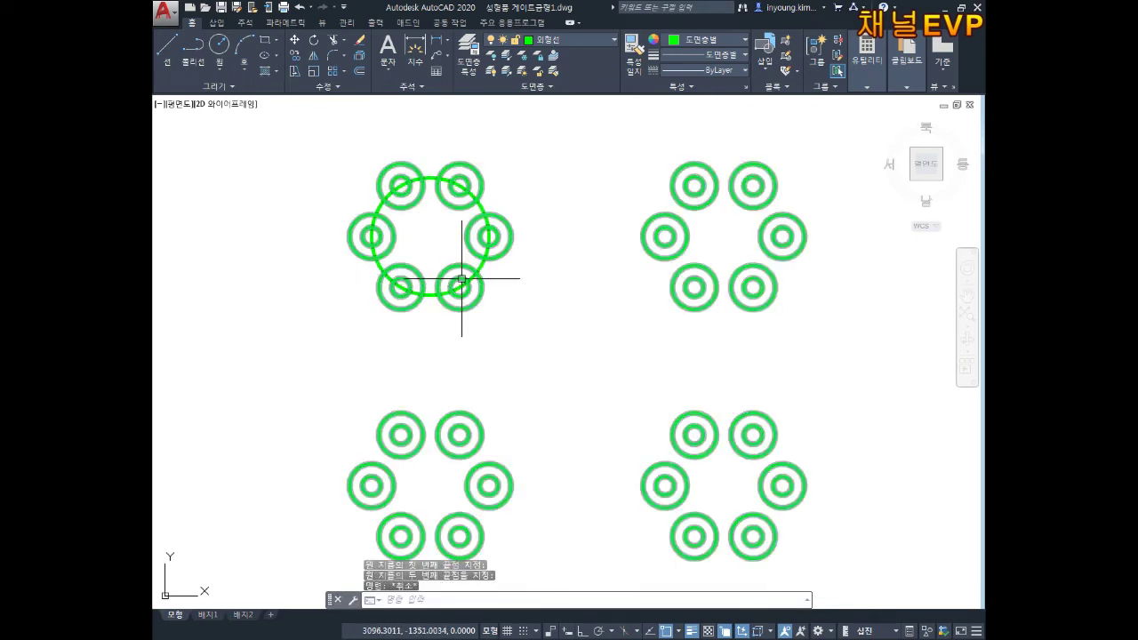
type("co")
key("Return")
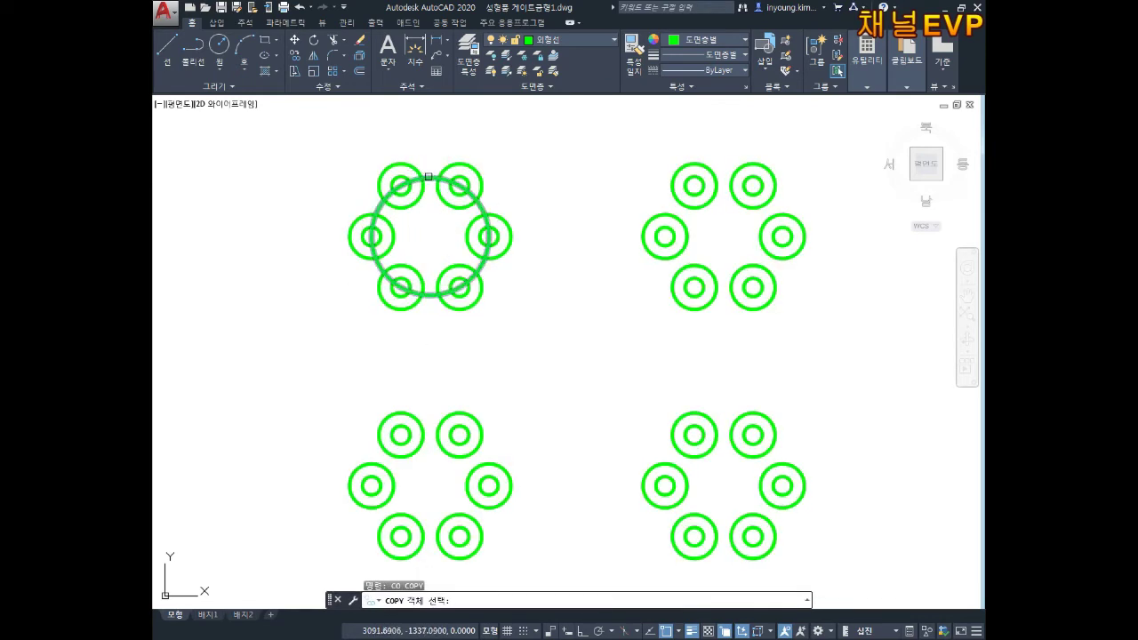
left_click(426, 176)
key("Return")
left_click(430, 235)
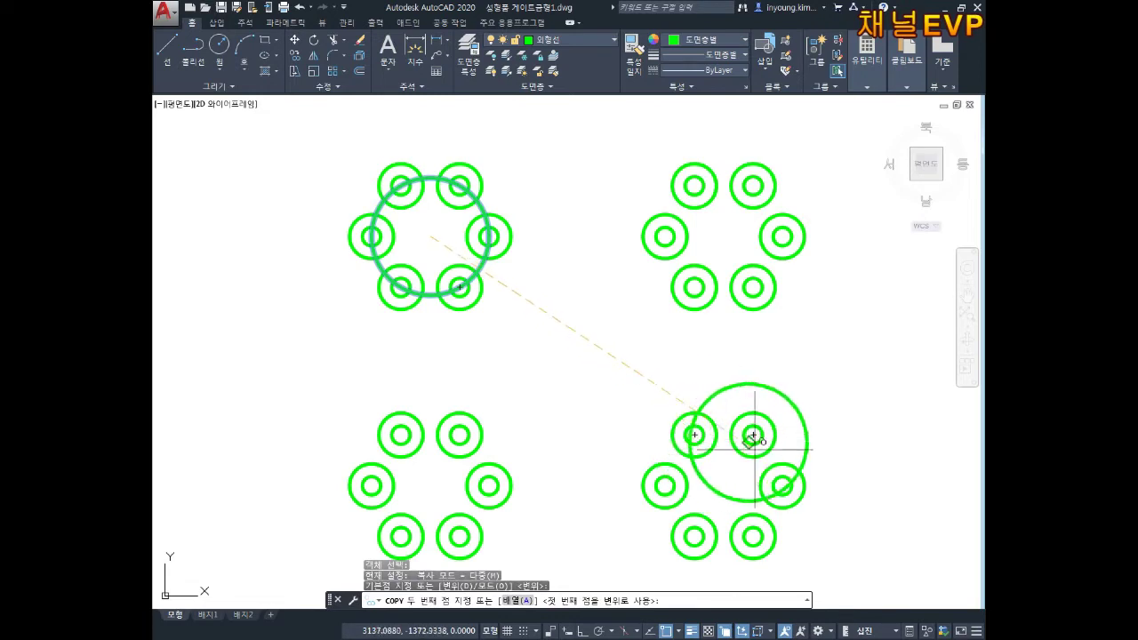
key("Escape")
key("Escape")
key("Escape")
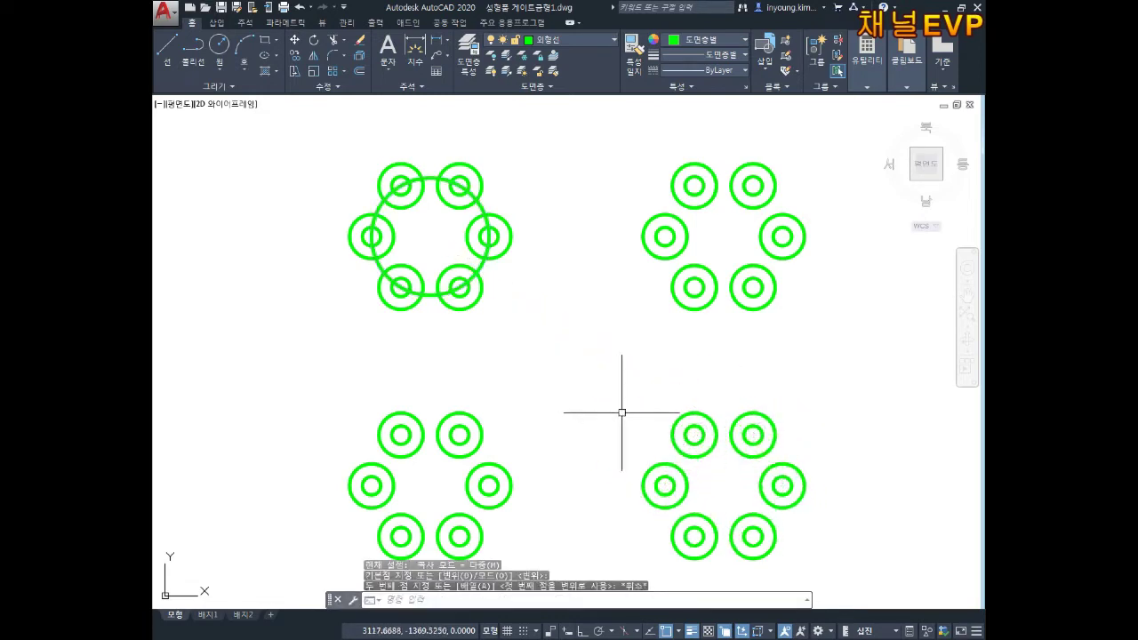
Copy the helper circle from the upper-left cluster to the matching position on the lower-right green cluster
type("c")
key("Return")
scroll(480, 192, "up", 2)
left_click(447, 179)
key("Return")
left_click(447, 179)
scroll(631, 300, "down", 4)
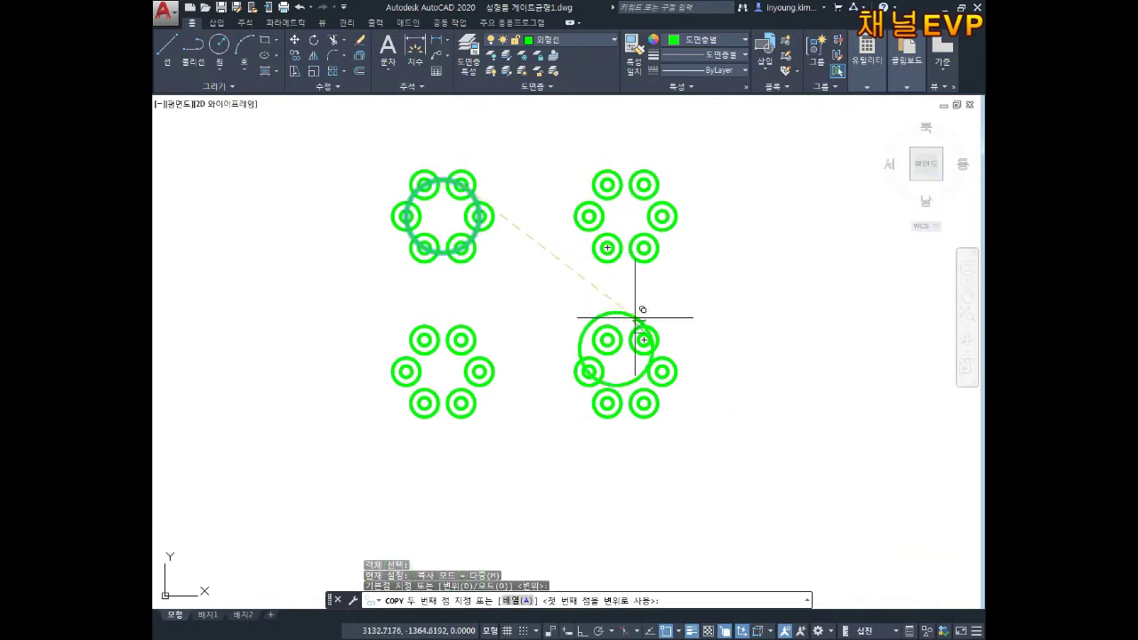
scroll(618, 360, "up", 4)
left_click(636, 345)
key("Escape")
key("Escape")
key("Escape")
scroll(622, 338, "down", 3)
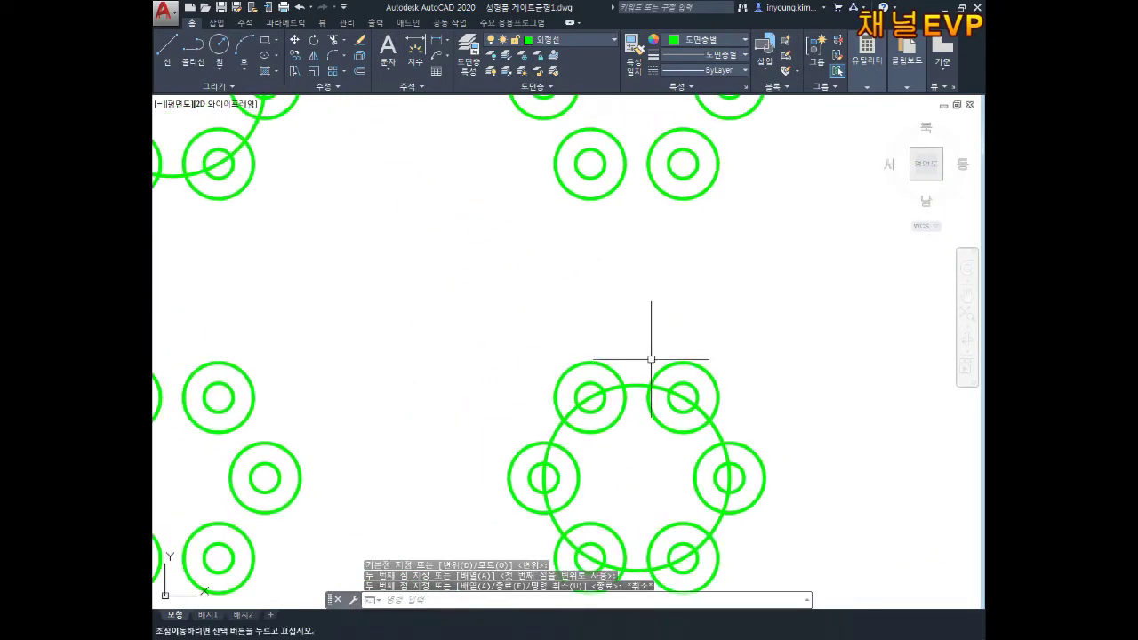
Draw a diagonal line between the centres of the two helper circles
middle_click_drag(550, 310, 557, 316)
type("l")
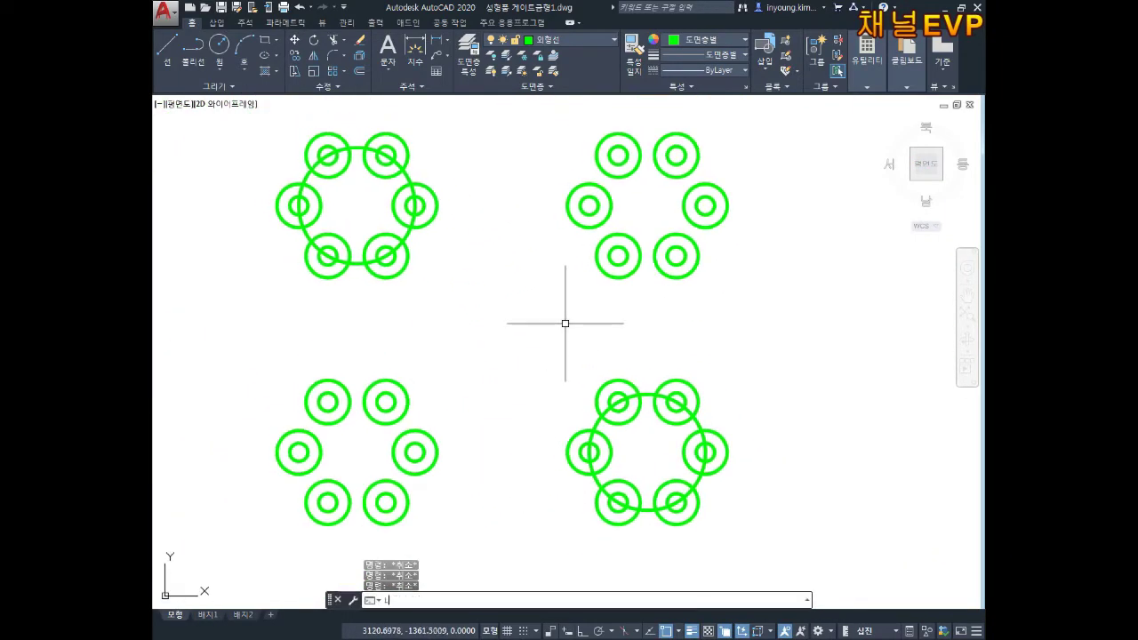
key("Return")
left_click(356, 204)
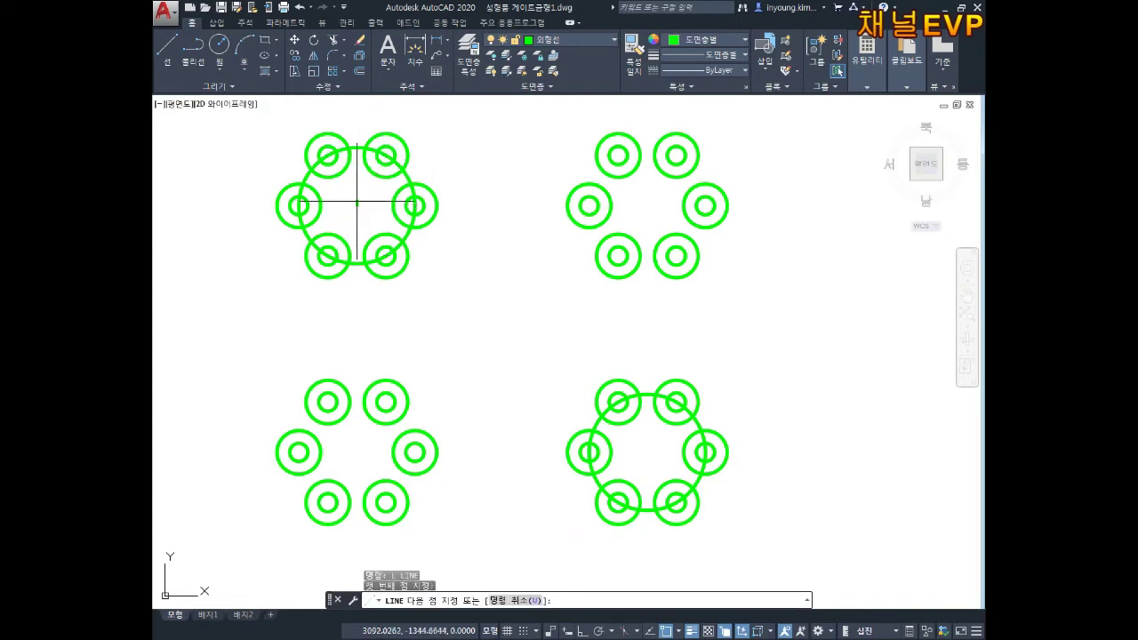
left_click(648, 452)
key("Escape")
Delete both helper circles, keeping the diagonal line between the clusters
scroll(640, 416, "up", 2)
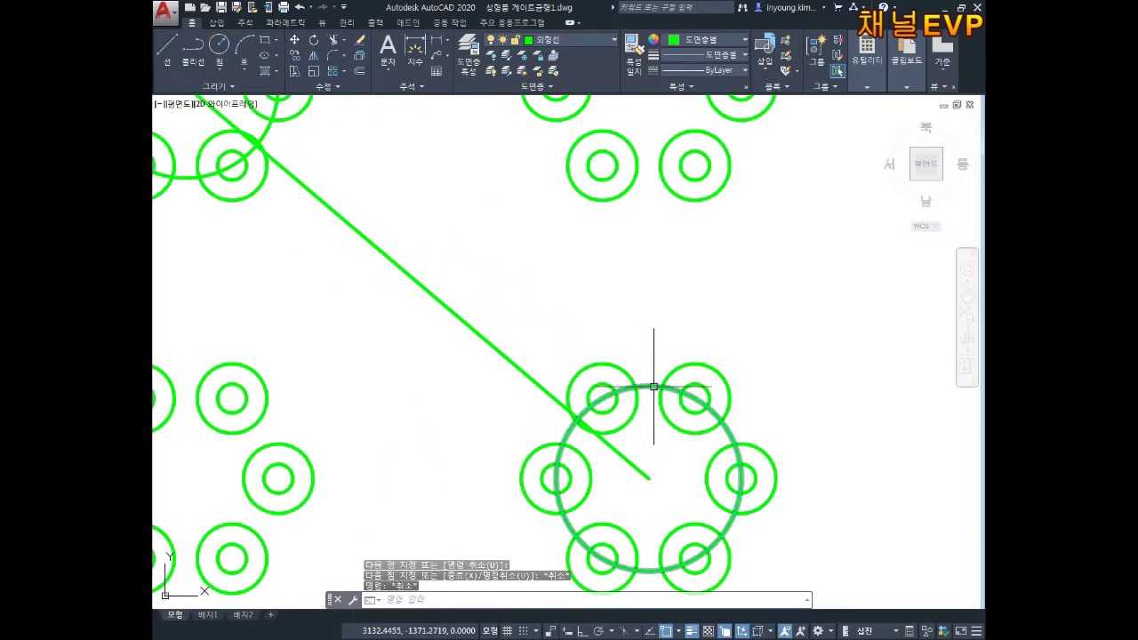
left_click(653, 386)
key("Delete")
scroll(602, 319, "down", 2)
left_click(435, 236)
key("Delete")
scroll(513, 306, "down", 2)
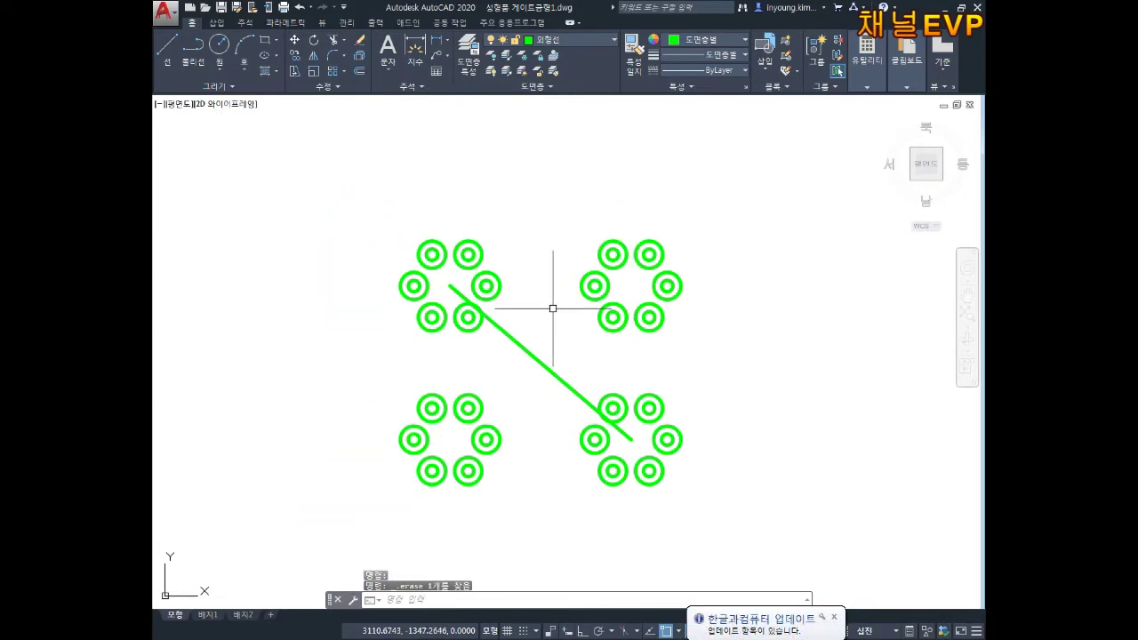
Move the four green pin clusters from the diagonal's midpoint onto the centreline, just past the last arrow
key("Escape")
key("Escape")
key("Escape")
type("M")
key("space")
left_click(637, 342)
left_click(628, 330)
key("space")
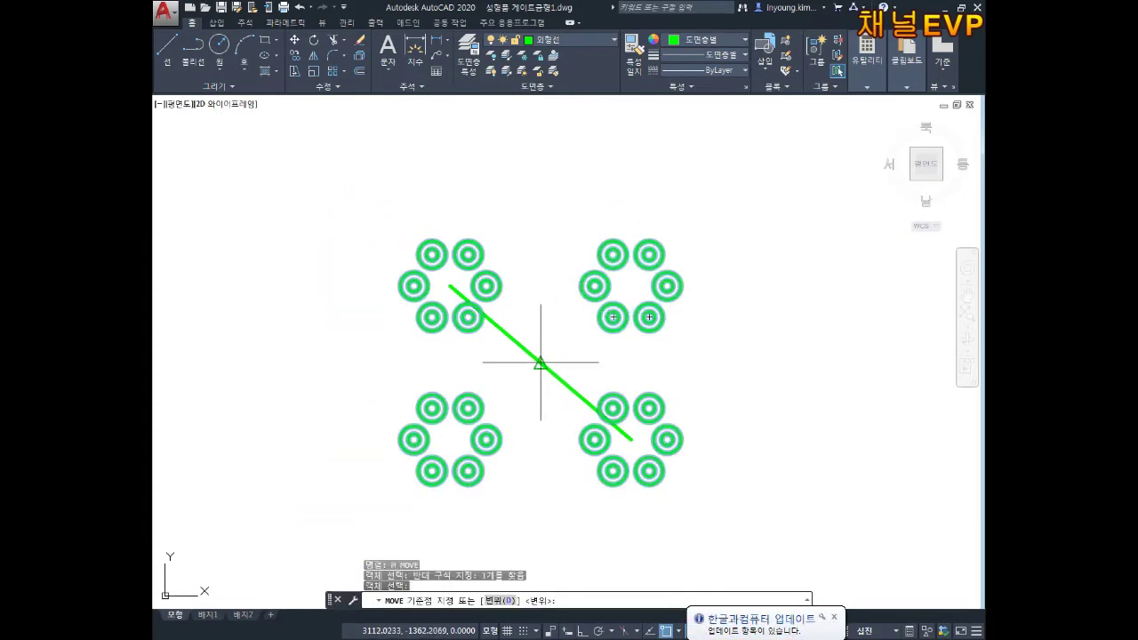
left_click(540, 362)
scroll(627, 265, "down", 4)
middle_click_drag(626, 265, 519, 452)
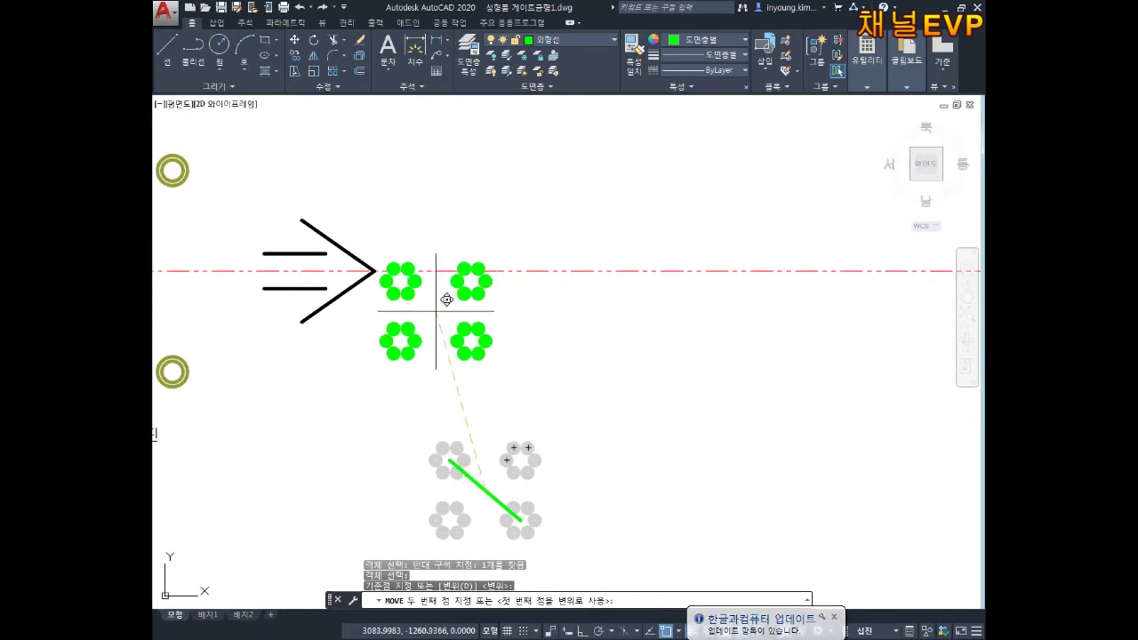
left_click(494, 270)
key("Escape")
key("Escape")
Delete the leftover diagonal line below the centreline
scroll(558, 399, "down", 4)
left_click_drag(542, 351, 495, 401)
key("Delete")
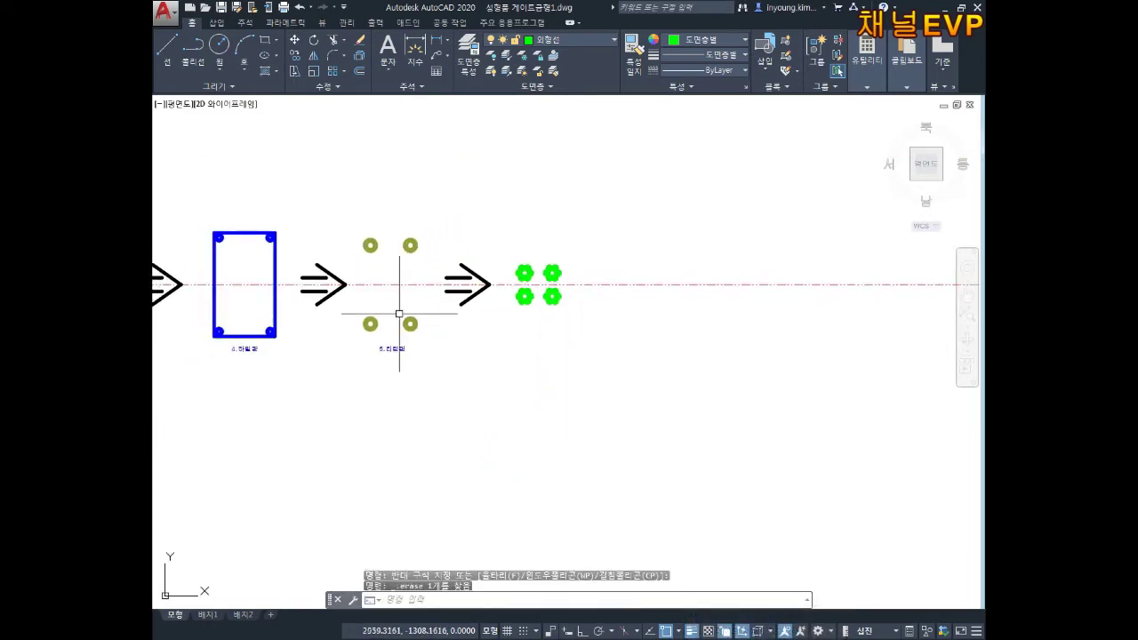
Copy the "5.리턴핀" label to beneath the four green pin clusters, using points on the centreline to keep it level
scroll(399, 317, "up", 5)
key("Escape")
type("co")
key("Return")
left_click(457, 436)
left_click(406, 459)
key("Return")
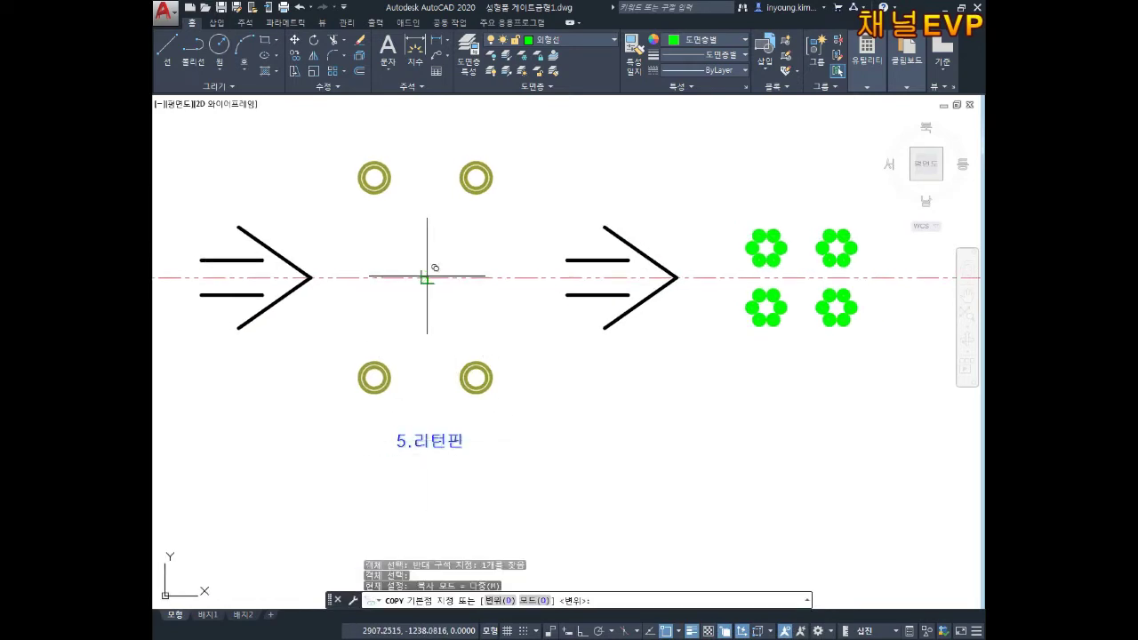
left_click(427, 277)
middle_click_drag(805, 277, 673, 275)
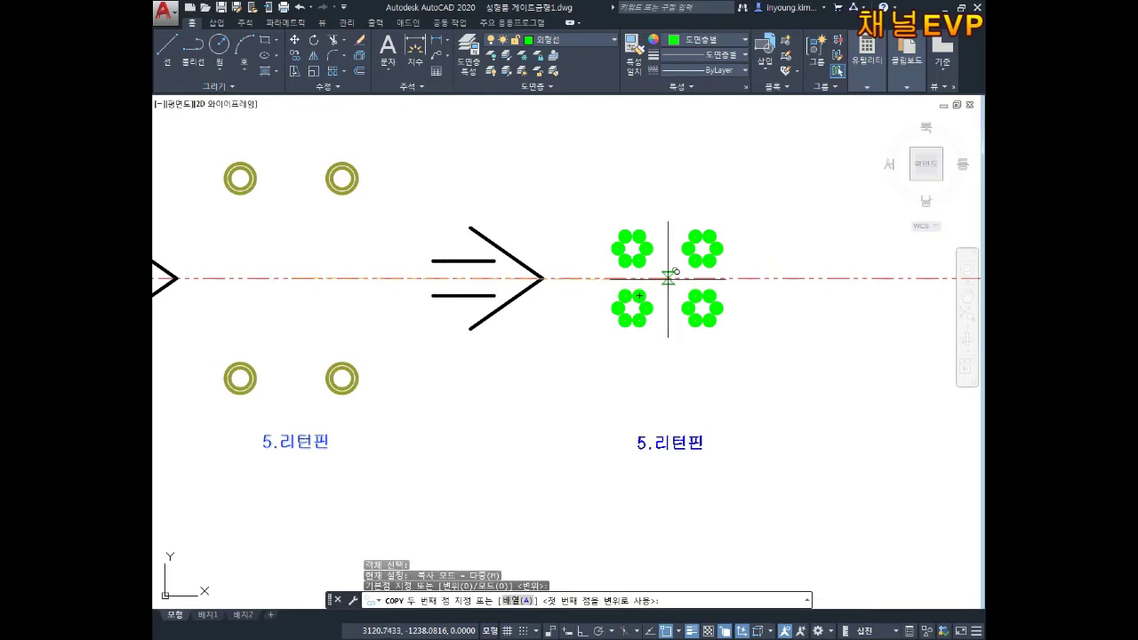
left_click(668, 278)
key("Escape")
key("Escape")
key("Escape")
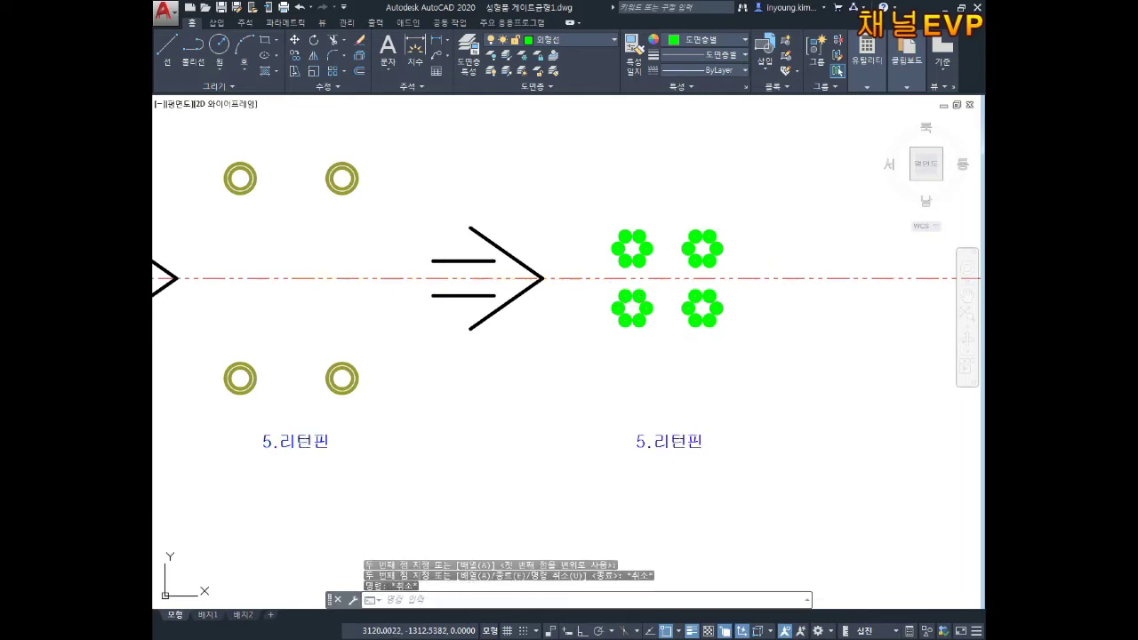
Change the copied label beneath the four green pin clusters to "6.밀핀"
scroll(589, 365, "down", 3)
middle_click_drag(589, 366, 674, 360)
scroll(718, 428, "up", 4)
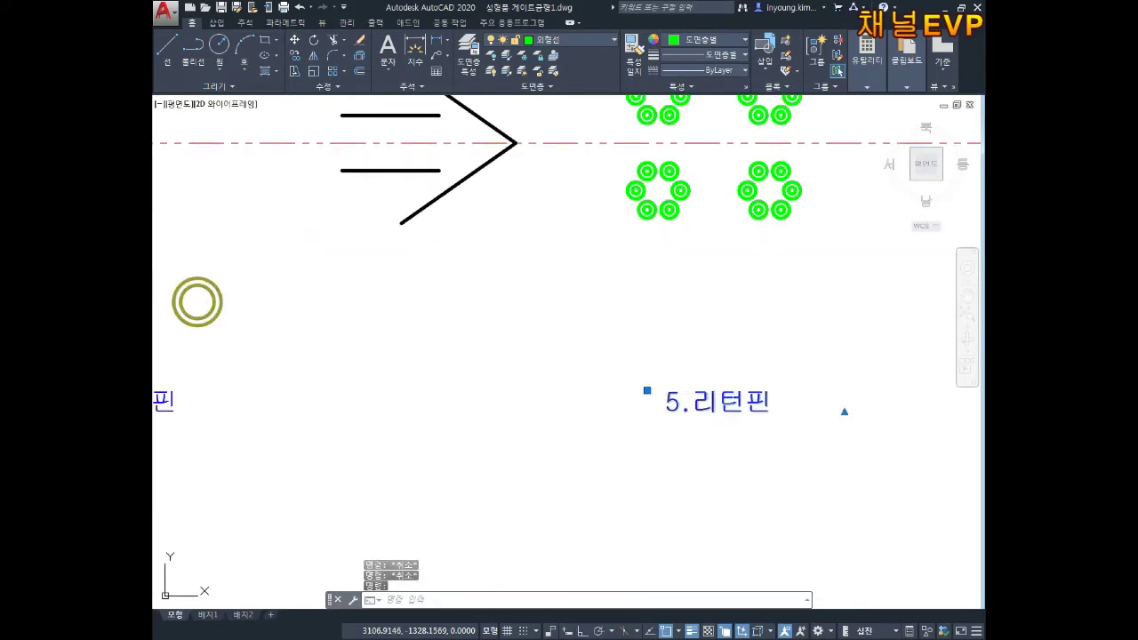
double_click(756, 401)
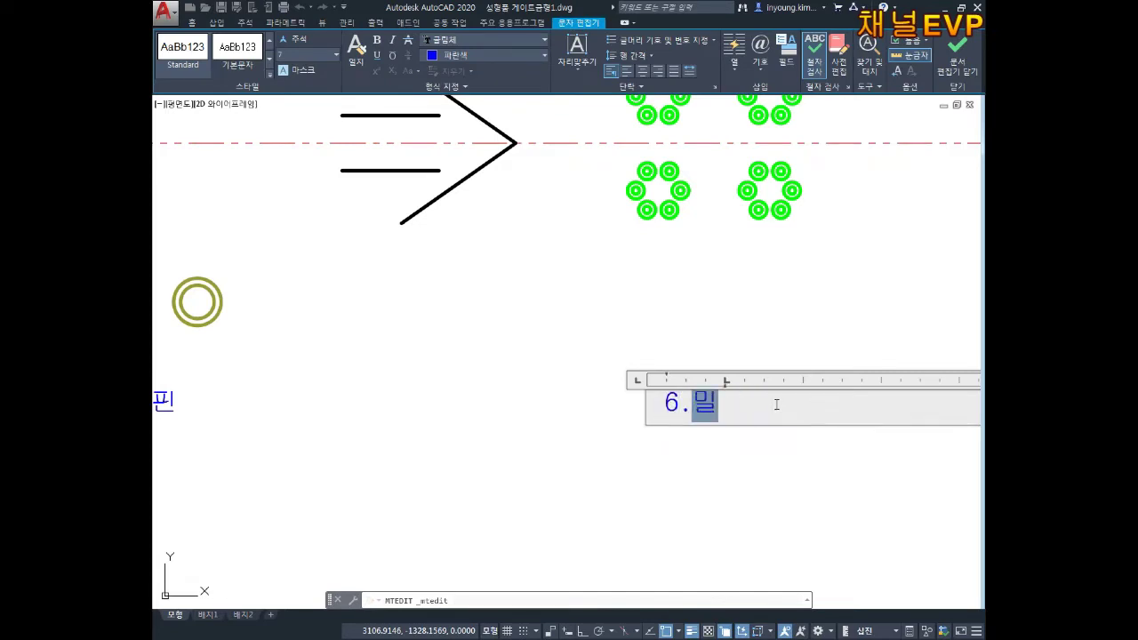
key("Escape")
key("Escape")
scroll(719, 460, "down", 3)
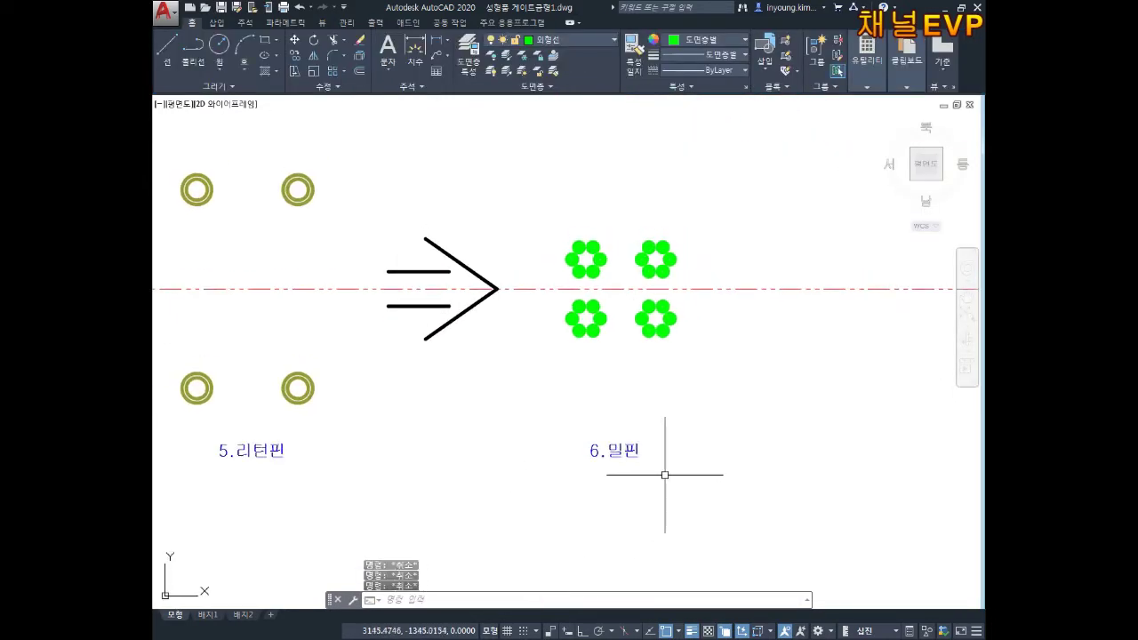
Move the "6.밀핀" label slightly along a horizontal ortho direction to centre it beneath the green pin clusters
key("space")
key("Escape")
type("m")
key("space")
left_click_drag(651, 453, 594, 500)
left_click(602, 500)
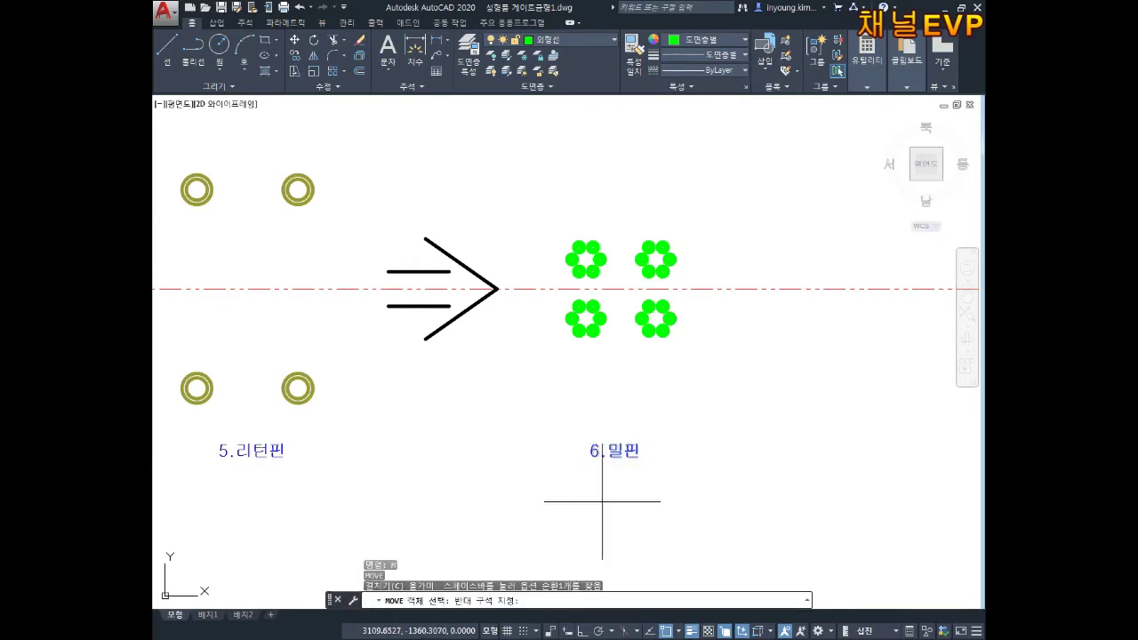
left_click(683, 516)
key("space")
left_click(658, 520)
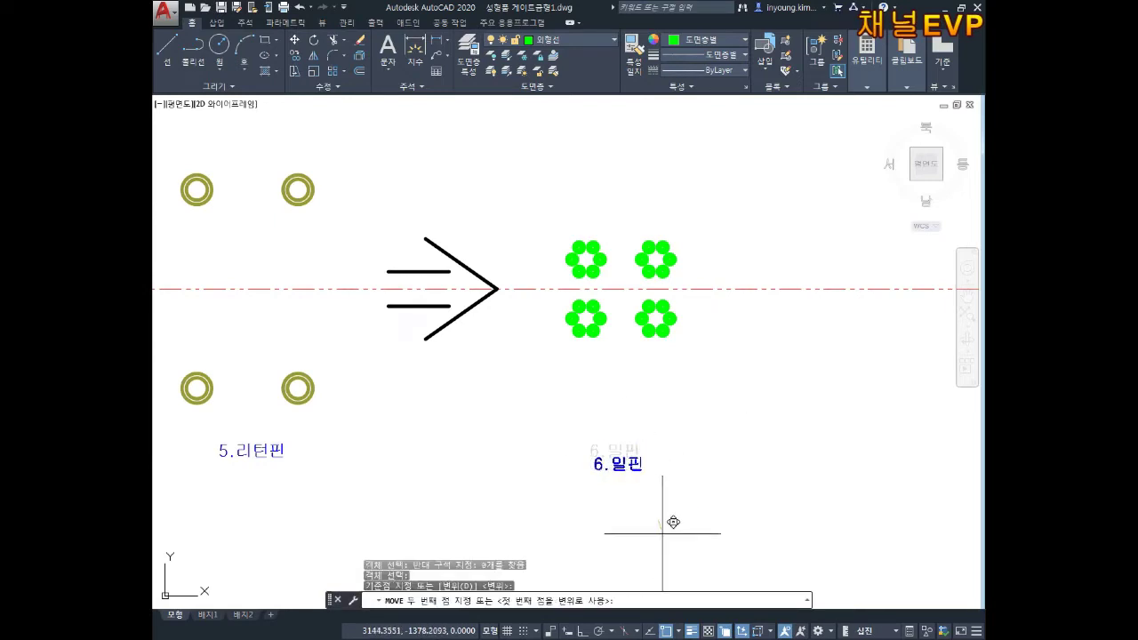
key("F8")
key("Escape")
key("Escape")
key("Escape")
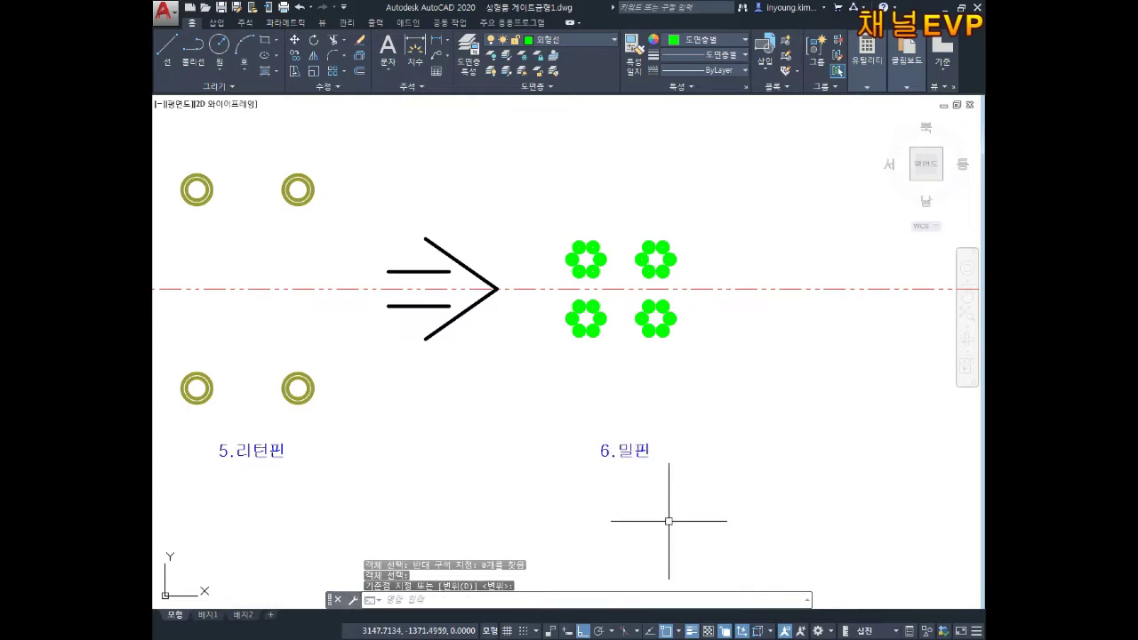
Copy the arrow before the green pin clusters along the centreline to just past them, using its tip as base point
scroll(689, 444, "down", 2)
type("co")
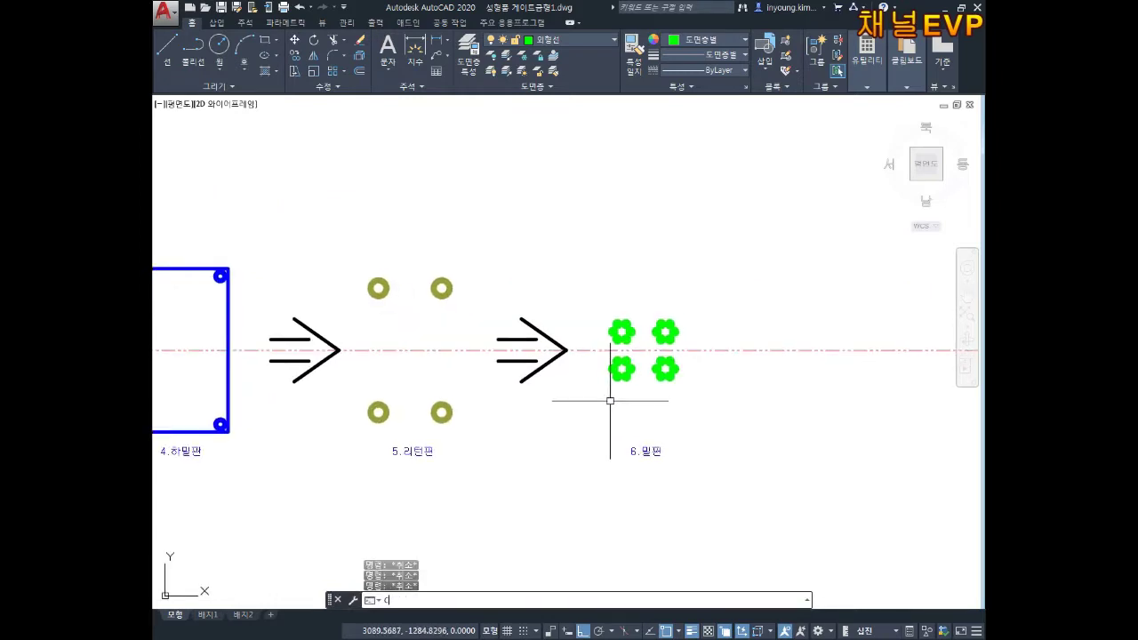
key("space")
left_click(539, 331)
key("space")
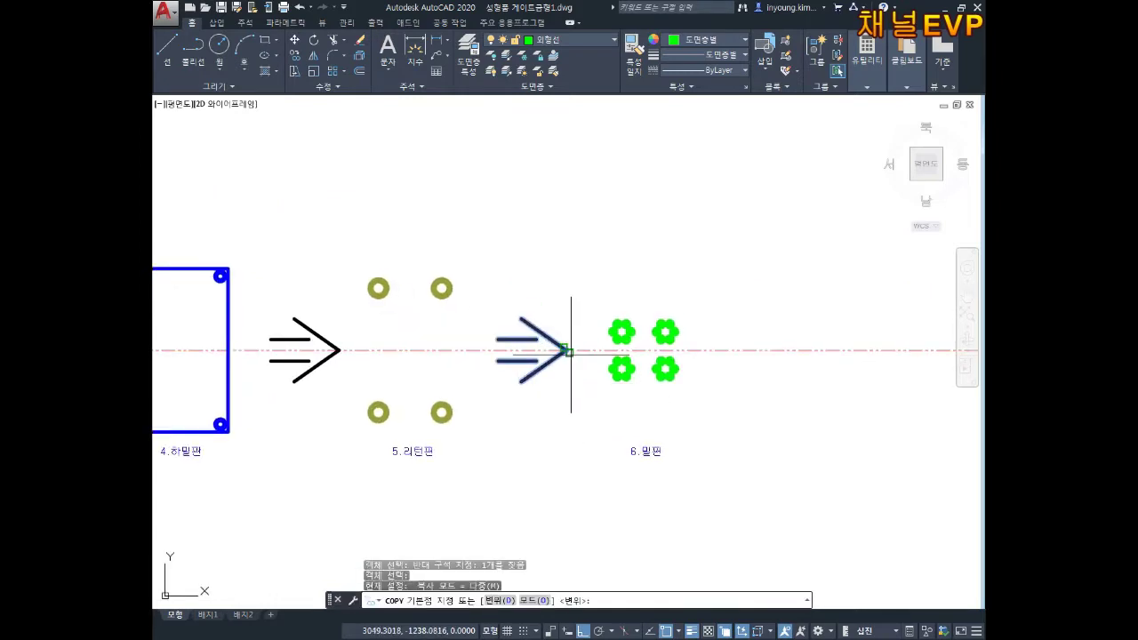
left_click(567, 349)
left_click(790, 349)
key("Escape")
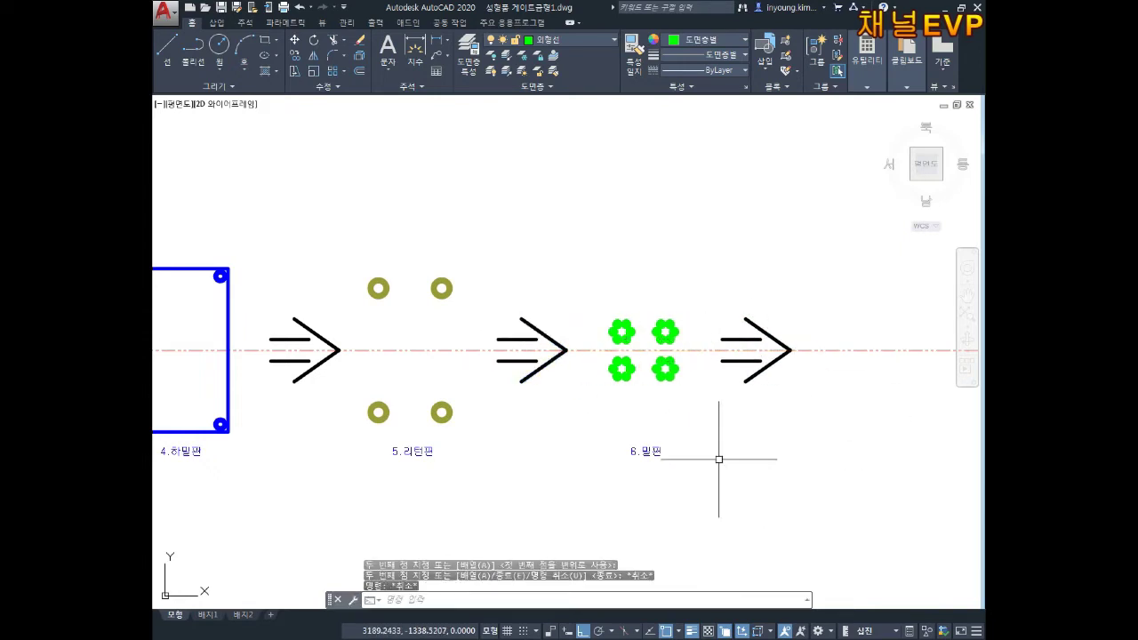
Move the red sprue lock pin from the middle of the assembled plan view onto the centreline, past the last arrow
scroll(604, 347, "down", 7)
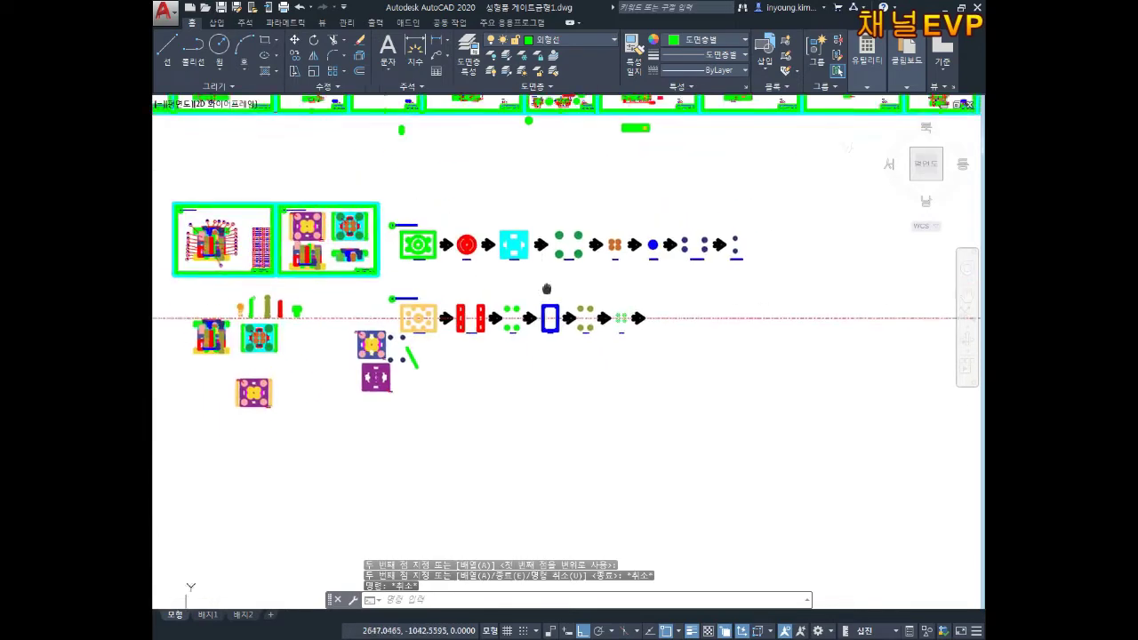
scroll(429, 305, "up", 10)
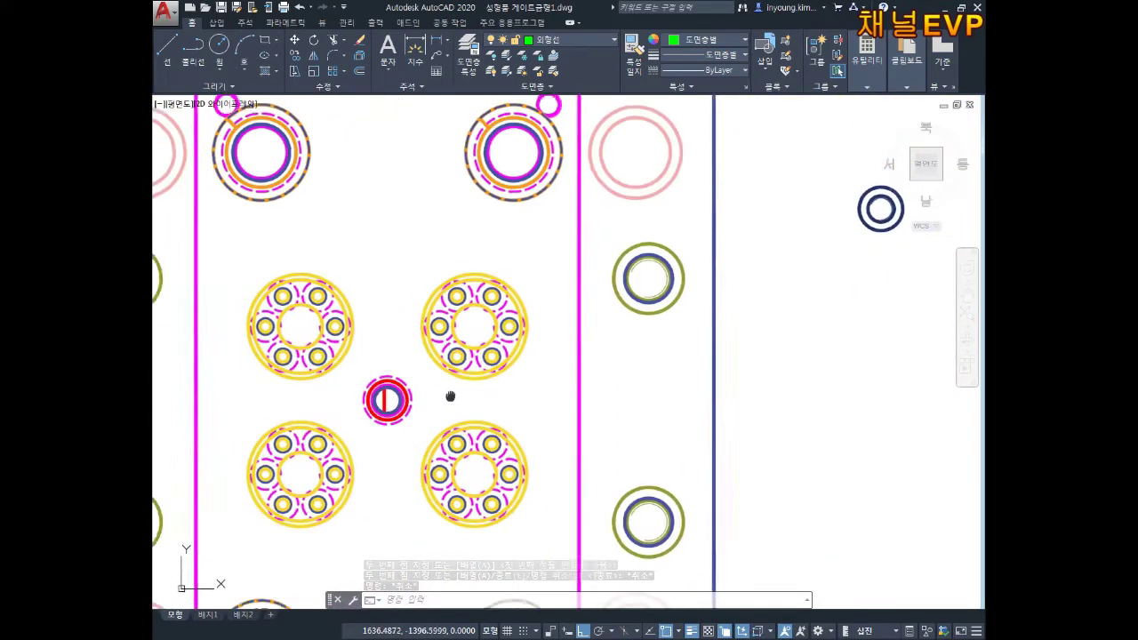
type("m")
key("Return")
scroll(387, 387, "up", 3)
left_click(401, 441)
key("Return")
left_click(401, 442)
scroll(592, 406, "down", 4)
middle_click_drag(827, 331, 515, 407)
key("F8")
middle_click_drag(671, 328, 508, 357)
scroll(539, 308, "down", 2)
middle_click_drag(800, 267, 596, 310)
middle_click_drag(835, 305, 355, 347)
scroll(461, 300, "down", 1)
scroll(541, 294, "down", 1)
middle_click_drag(692, 267, 317, 325)
middle_click_drag(686, 348, 375, 345)
scroll(517, 372, "up", 4)
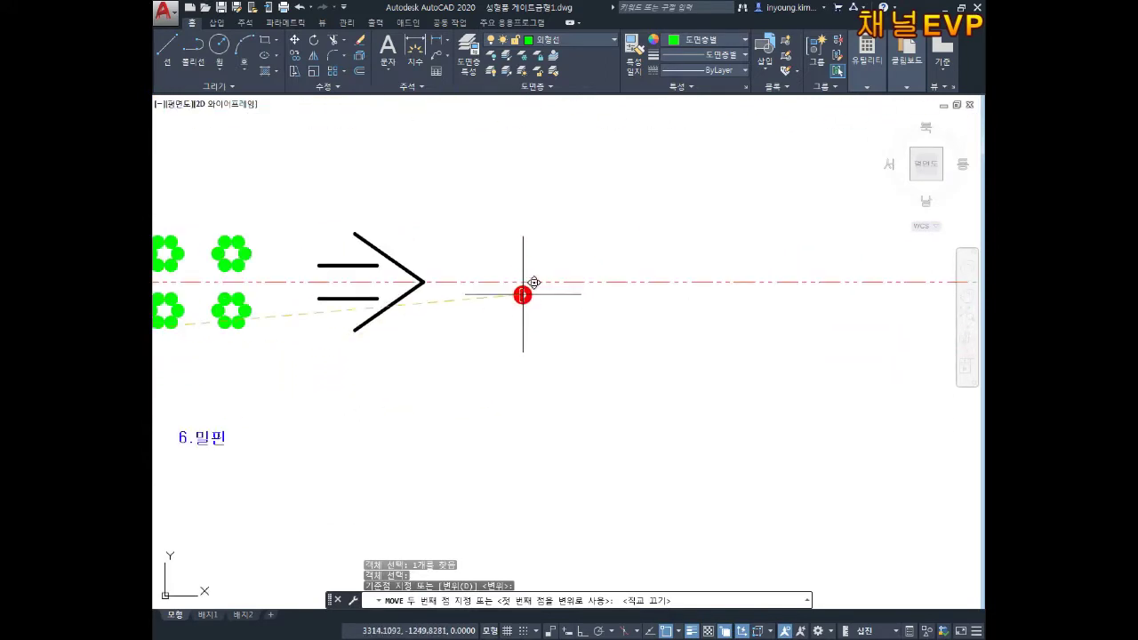
key("Escape")
key("Escape")
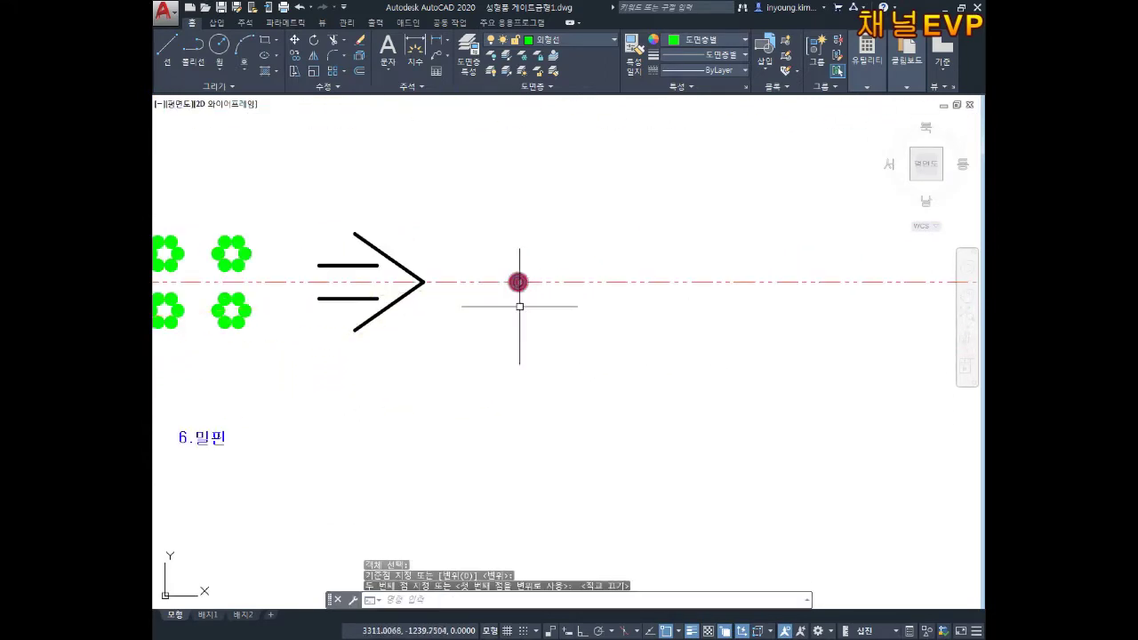
Copy the "6.밀핀" label to beneath the red sprue lock pin, using points on the centreline to keep it level
middle_click_drag(445, 342, 472, 320)
middle_click_drag(357, 405, 472, 384)
type("co")
middle_click_drag(418, 414, 605, 404)
key("Return")
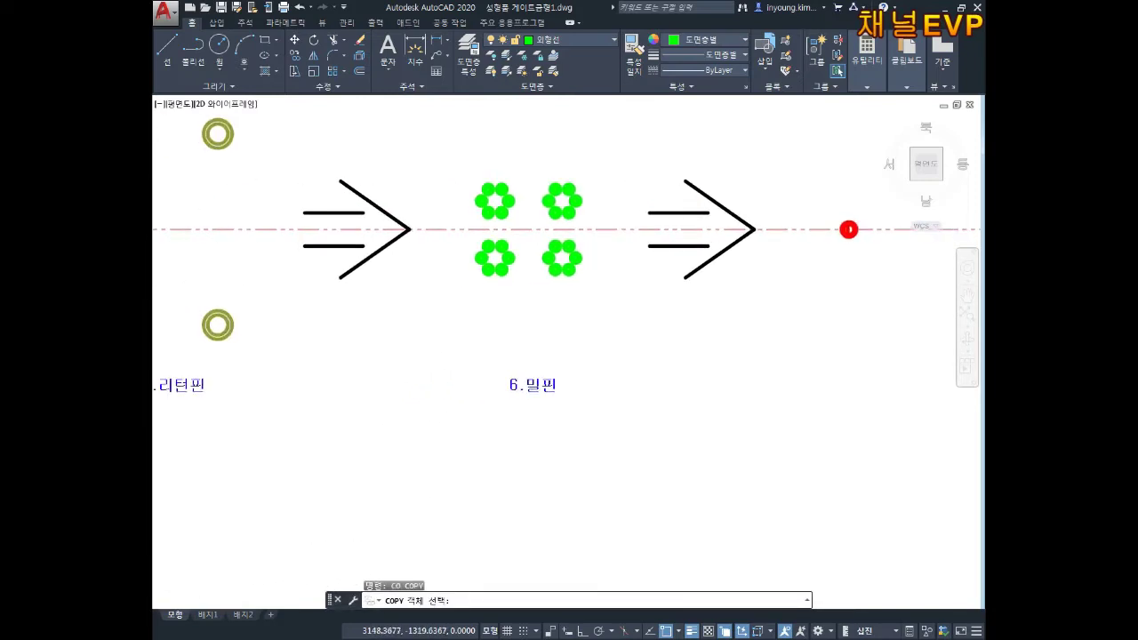
scroll(575, 365, "down", 2)
left_click(585, 356)
left_click(496, 418)
scroll(566, 332, "up", 2)
middle_click_drag(566, 331, 530, 397)
key("Return")
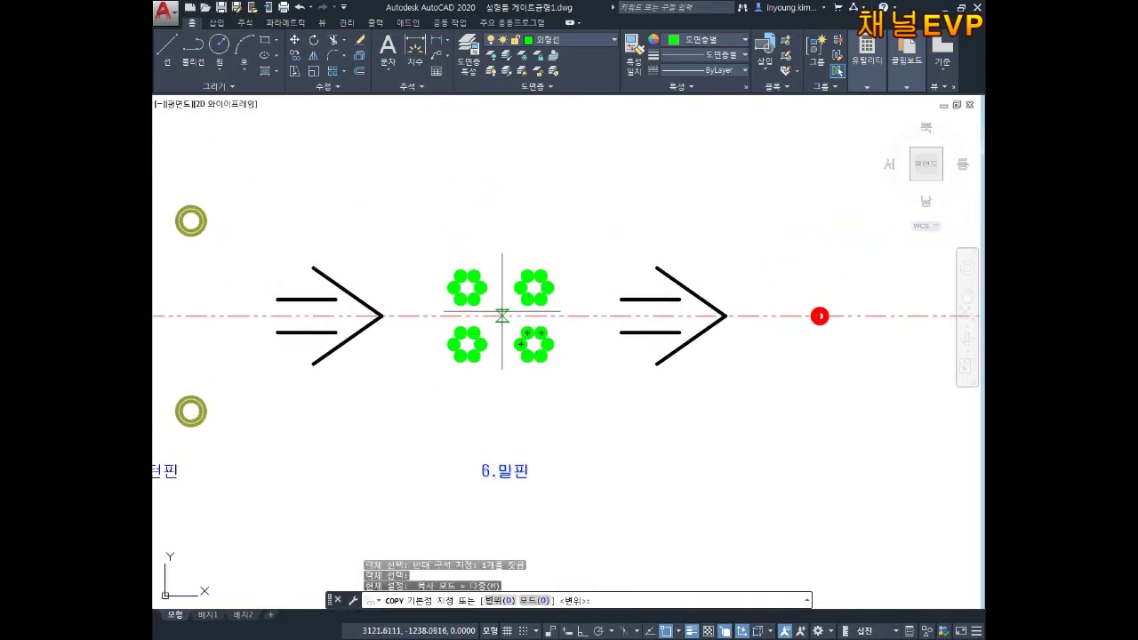
left_click(503, 316)
middle_click_drag(590, 317, 368, 340)
scroll(445, 329, "up", 4)
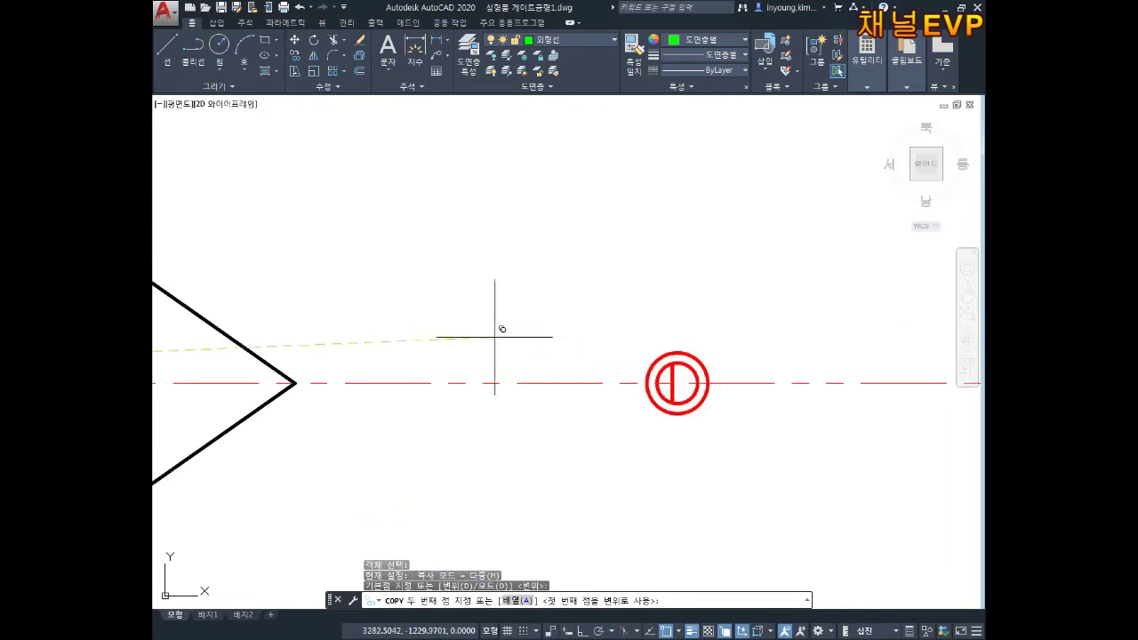
left_click(677, 382)
scroll(658, 373, "down", 2)
key("Escape")
Change the copied label beneath the red sprue lock pin to "7.스프루록핀"
middle_click_drag(644, 440, 634, 343)
scroll(645, 325, "down", 1)
double_click(639, 507)
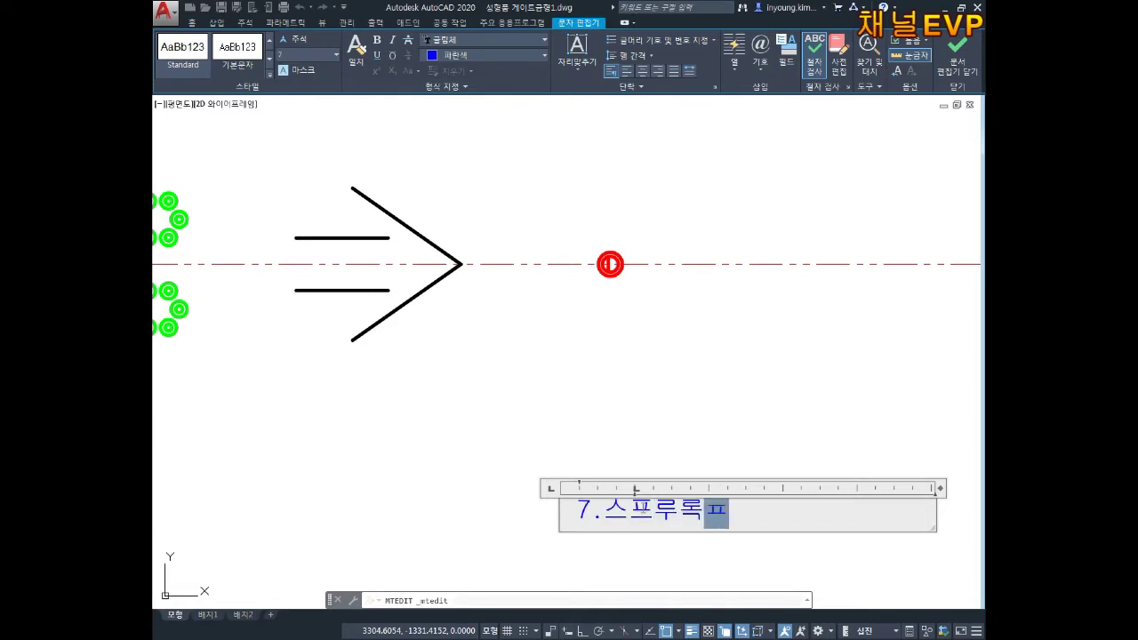
left_click(633, 421)
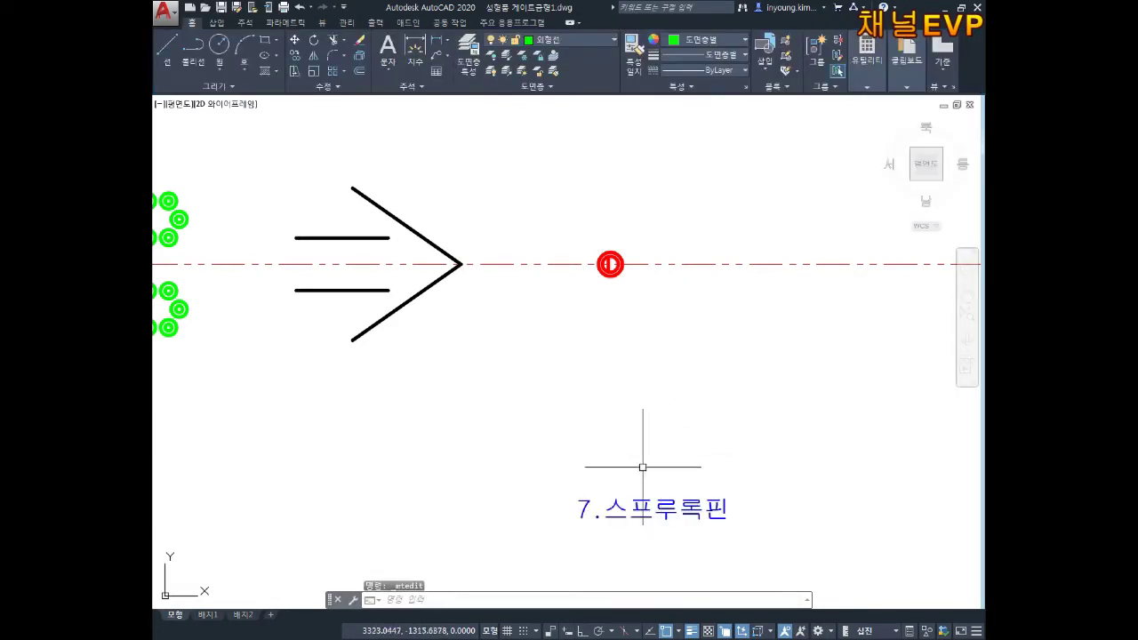
Shift the "7.스프루록핀" label horizontally with ortho on to centre it beneath the red pin
scroll(642, 467, "down", 2)
middle_click_drag(706, 406, 721, 454)
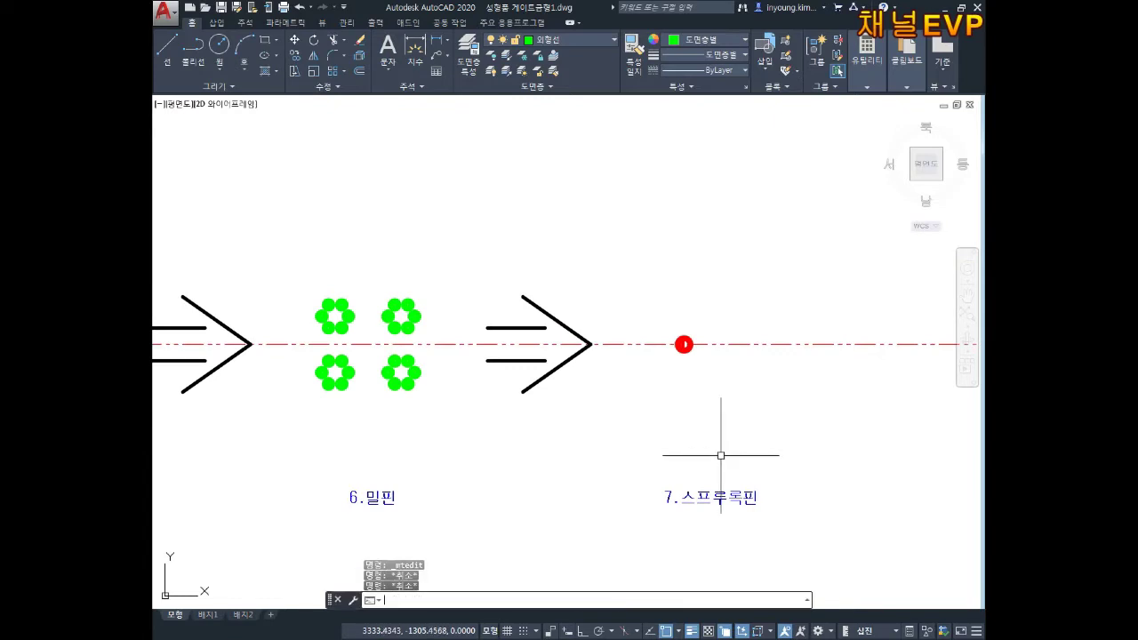
key("Escape")
type("ㅂ")
key("space")
left_click(721, 447)
left_click(678, 507)
key("space")
left_click(591, 515)
key("F8")
key("Escape")
key("Escape")
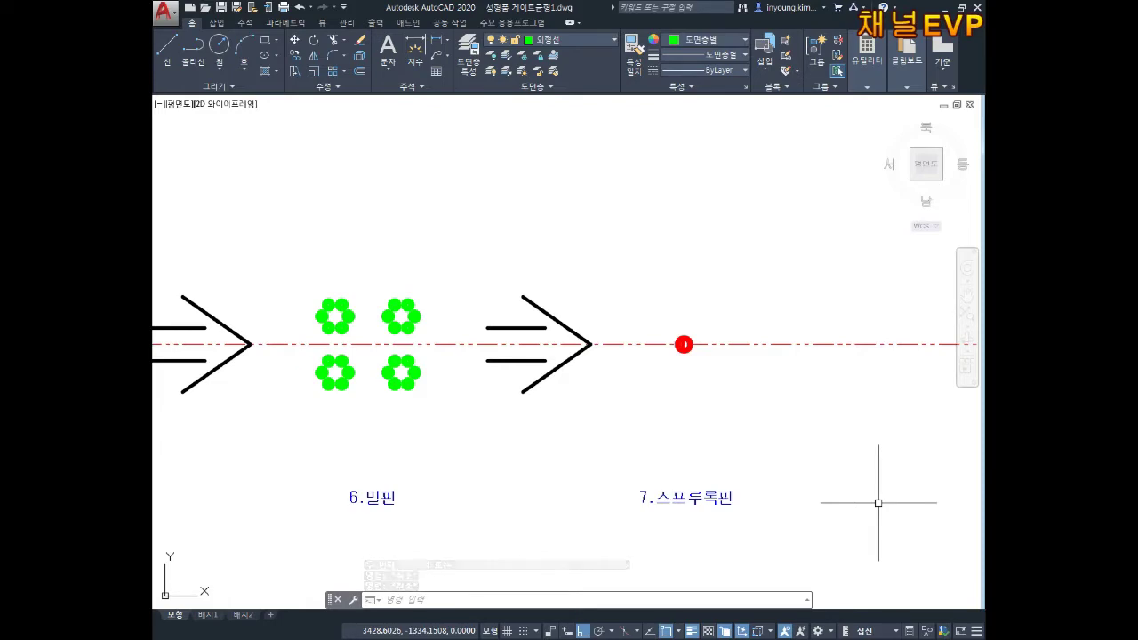
Move the magenta plate by its centre hole from the assembled plan view to below the centreline, beyond the sprue lock pin
scroll(846, 466, "down", 6)
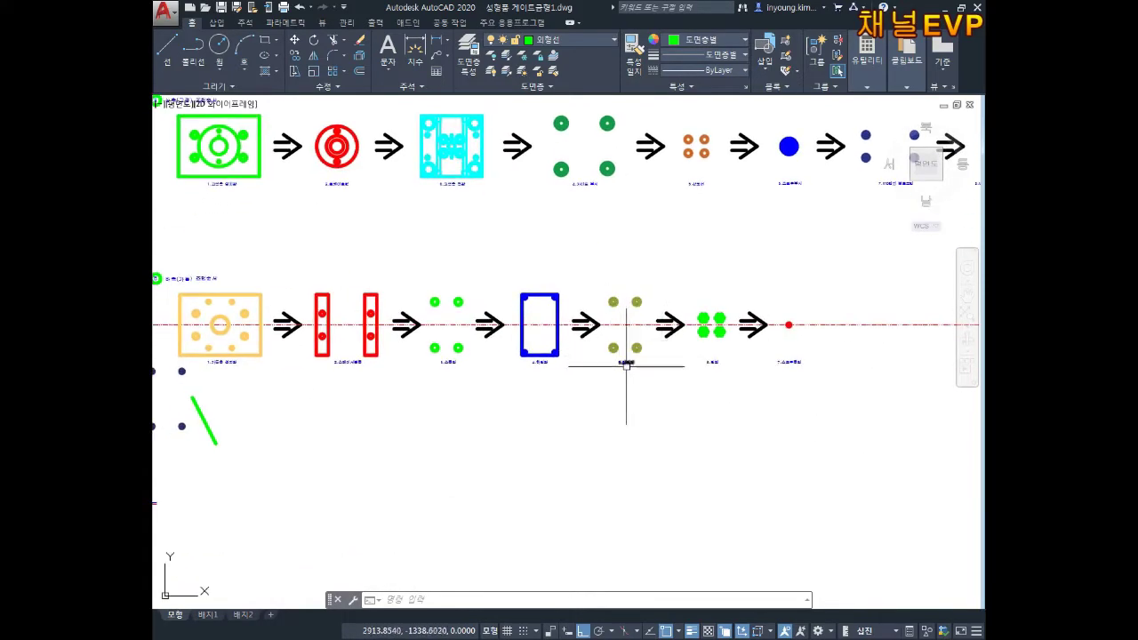
middle_click_drag(502, 378, 632, 364)
scroll(583, 372, "down", 2)
middle_click_drag(412, 365, 585, 350)
scroll(585, 349, "up", 8)
middle_click_drag(492, 370, 565, 301)
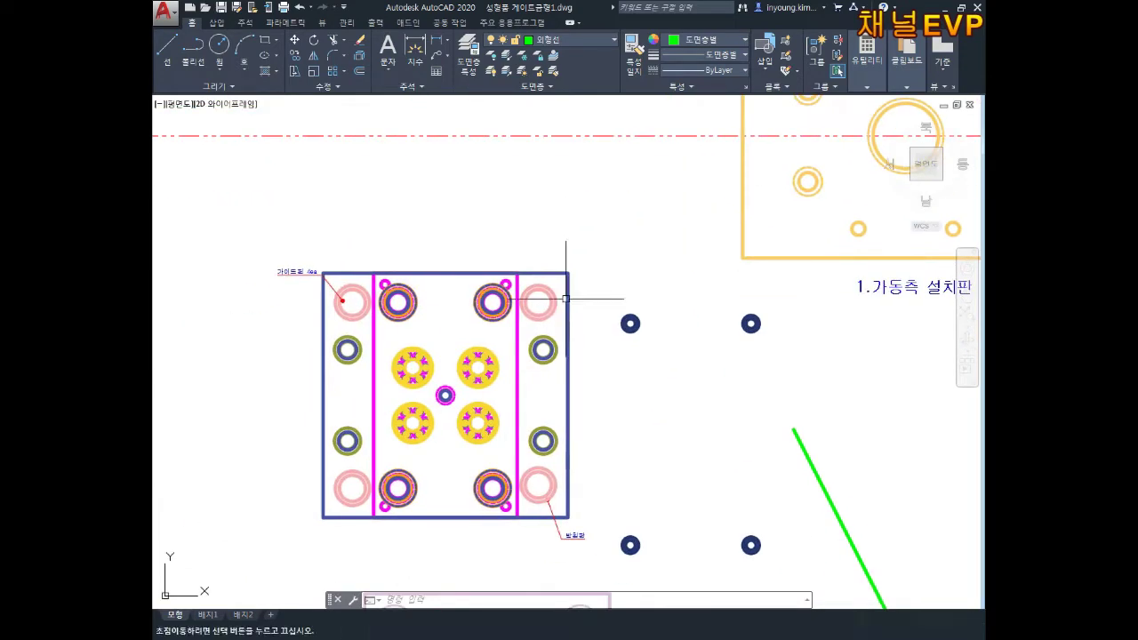
type("m")
key("Return")
scroll(435, 414, "up", 4)
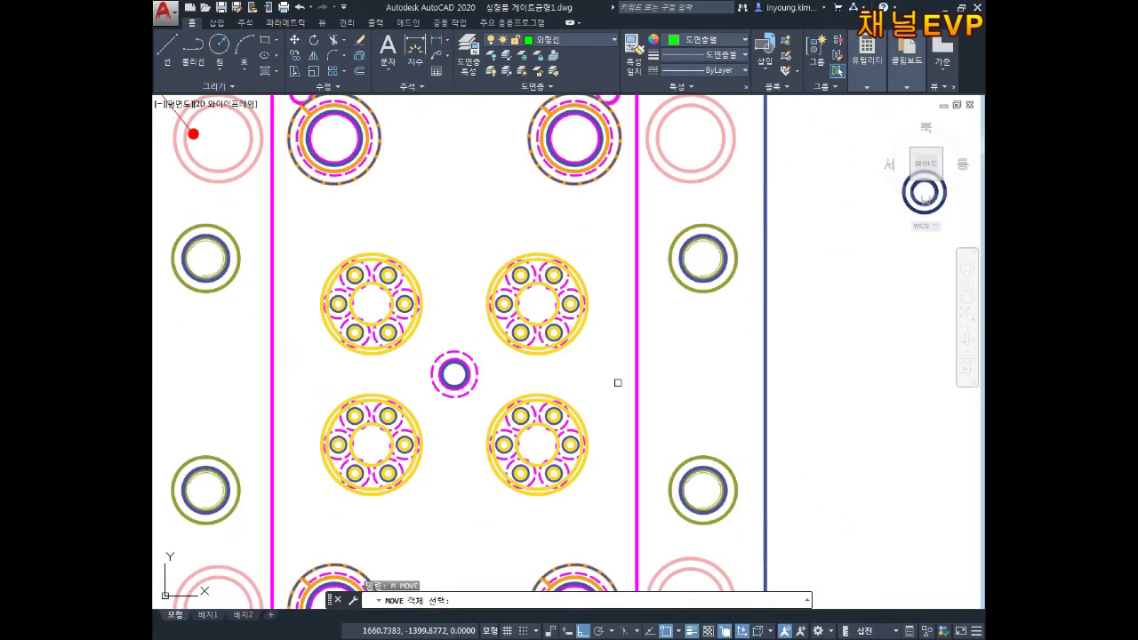
left_click(620, 357)
key("Return")
left_click(454, 374)
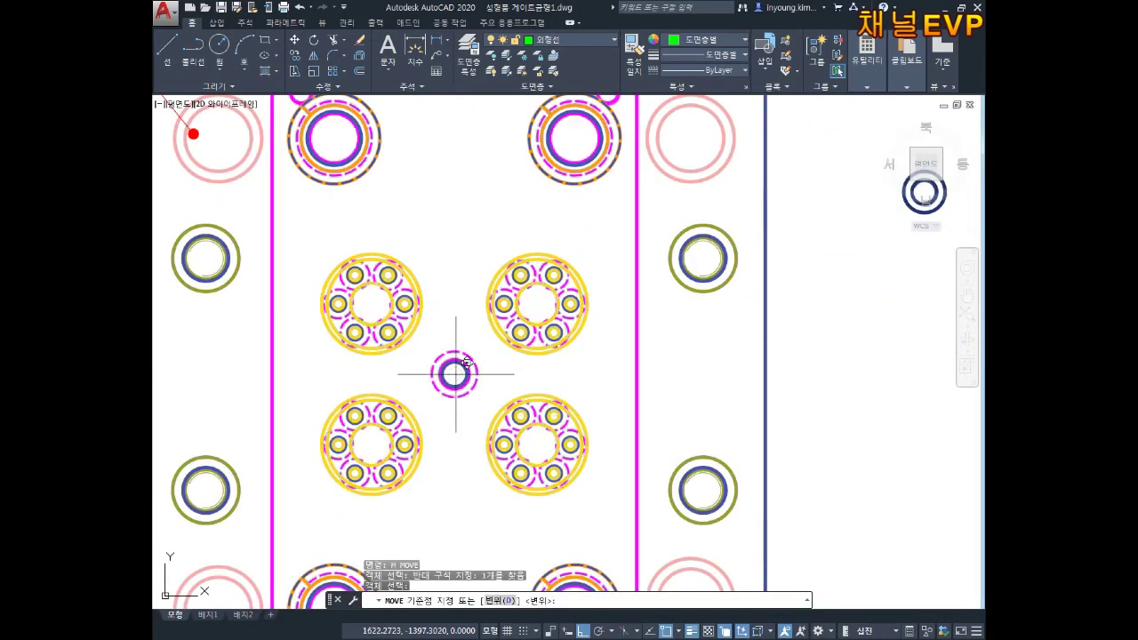
scroll(721, 388, "down", 6)
middle_click_drag(746, 395, 559, 410)
middle_click_drag(806, 376, 443, 390)
middle_click_drag(626, 391, 416, 464)
key("F8")
middle_click_drag(759, 355, 427, 348)
middle_click_drag(622, 335, 320, 341)
middle_click_drag(730, 373, 305, 372)
middle_click_drag(675, 396, 597, 397)
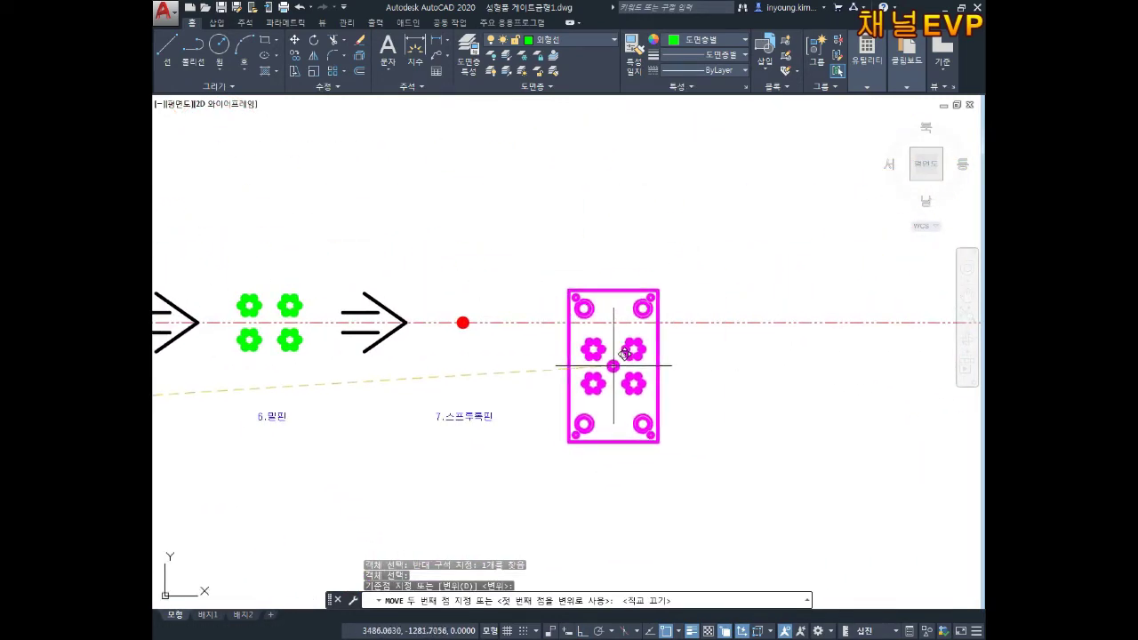
left_click(640, 450)
Copy the arrow before the red sprue lock pin to just past it, placing its tip on the centreline
scroll(485, 345, "up", 4)
middle_click_drag(427, 356, 493, 399)
type("co")
key("Return")
middle_click_drag(372, 365, 436, 379)
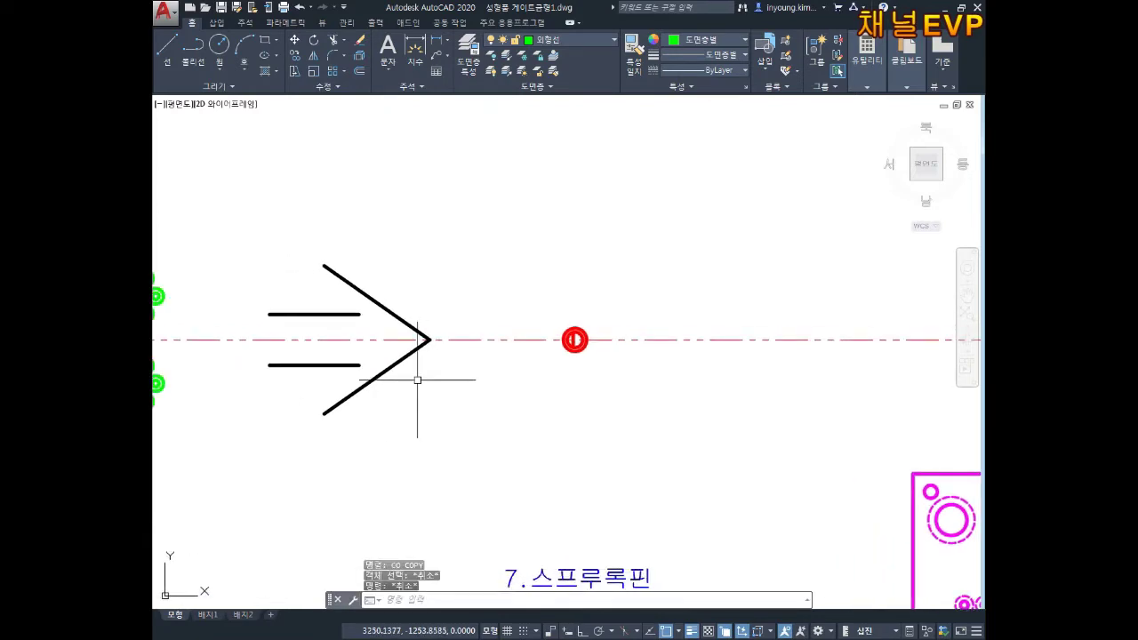
left_click_drag(400, 384, 258, 258)
key("Return")
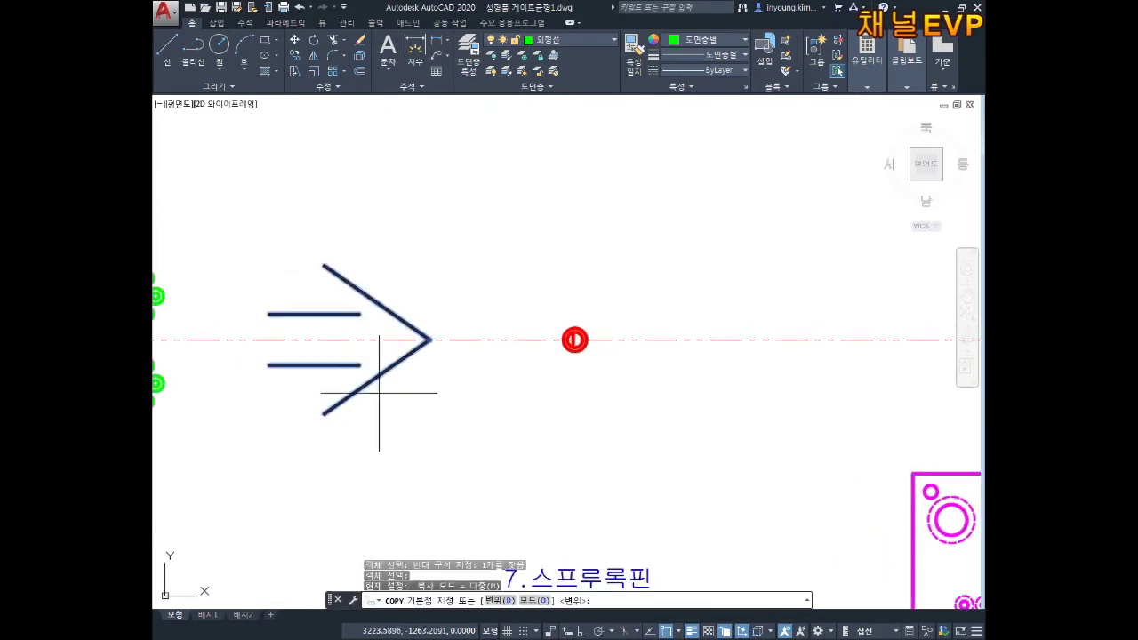
left_click(430, 339)
middle_click_drag(636, 343, 456, 347)
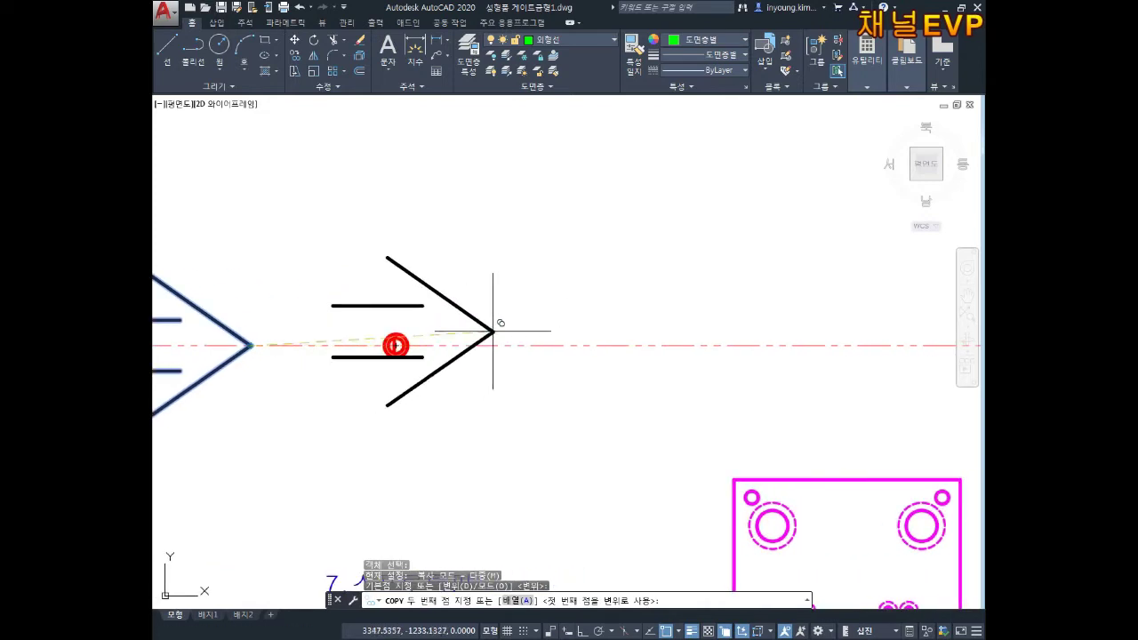
scroll(498, 340, "down", 4)
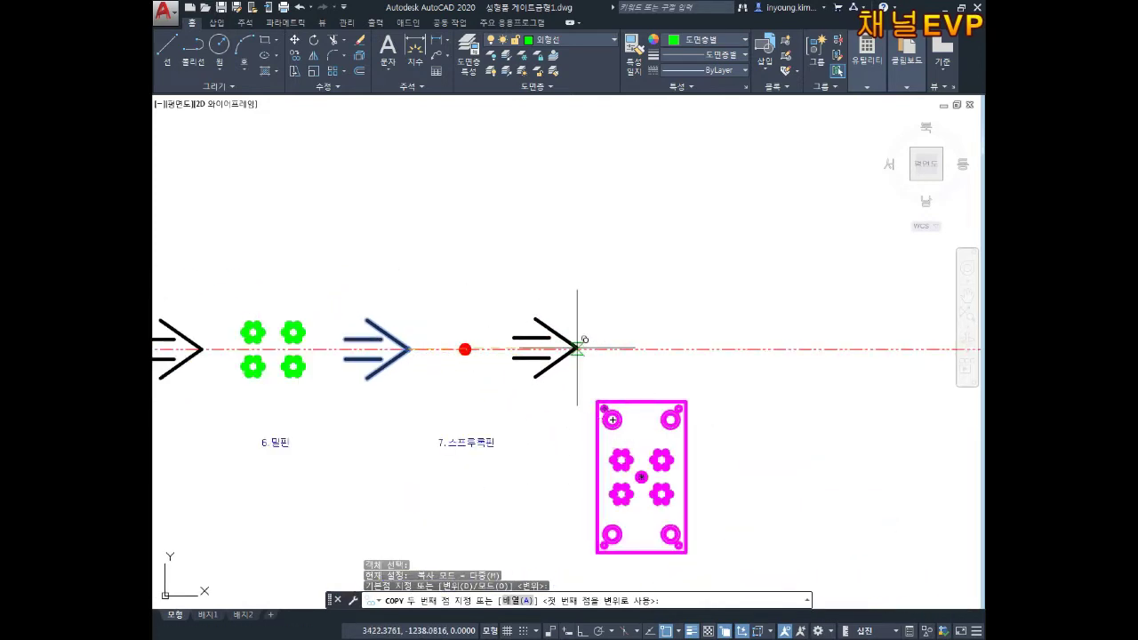
key("Escape")
key("Escape")
key("Escape")
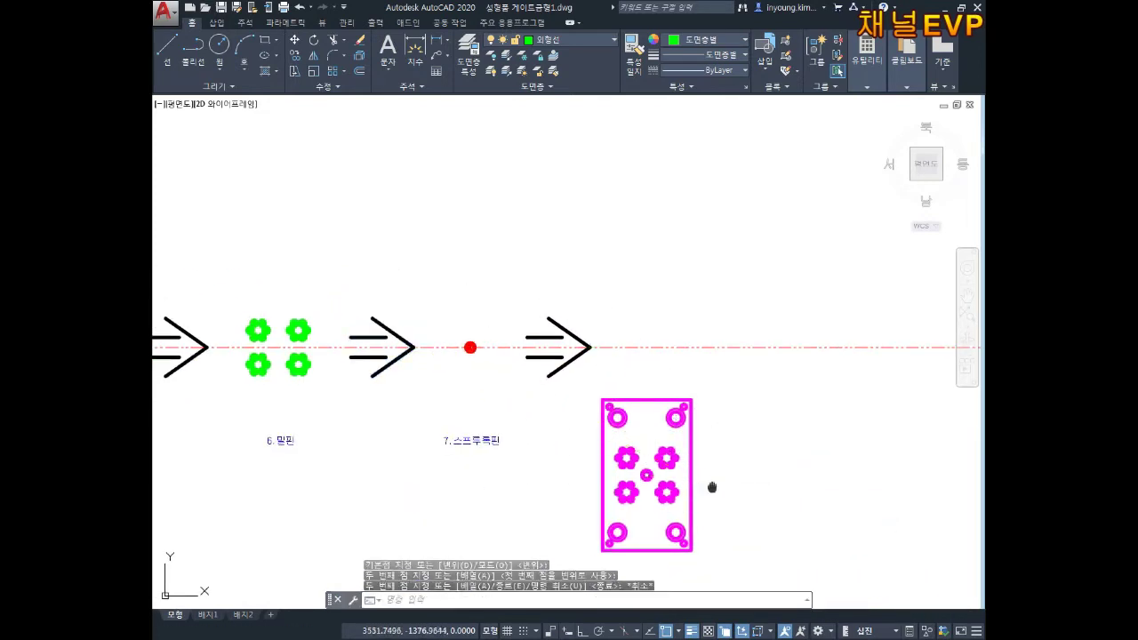
Copy the magenta plate by its centre hole onto the centreline, just past the last arrow
middle_click_drag(711, 488, 718, 453)
left_click(685, 483)
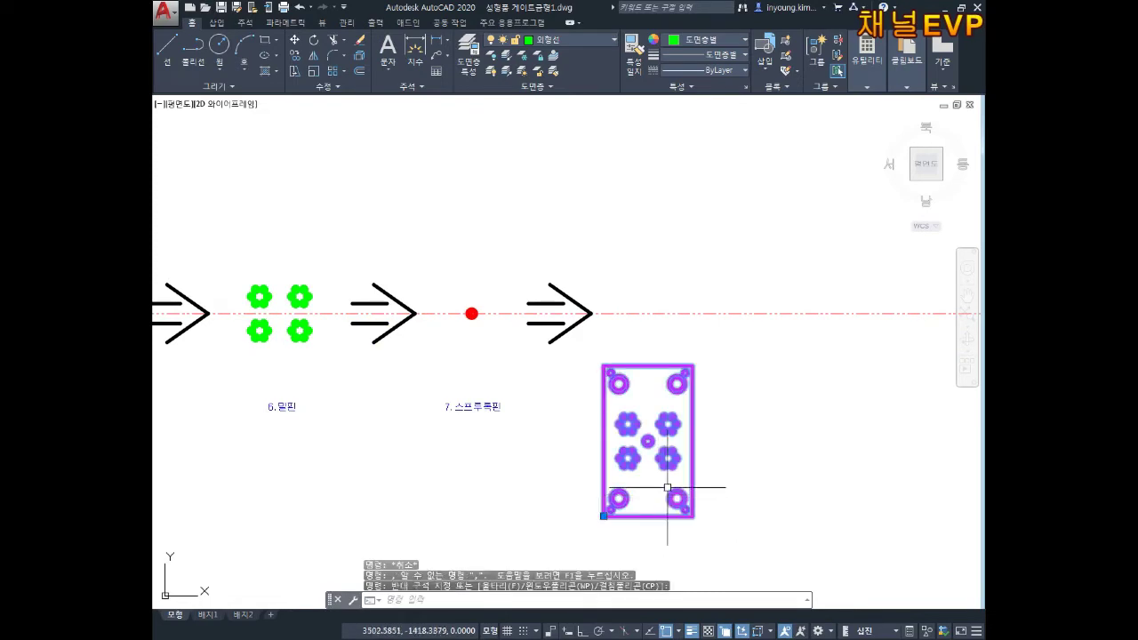
type("co")
key("space")
scroll(680, 417, "up", 5)
left_click(582, 452)
middle_click_drag(691, 363, 648, 344)
scroll(634, 560, "down", 3)
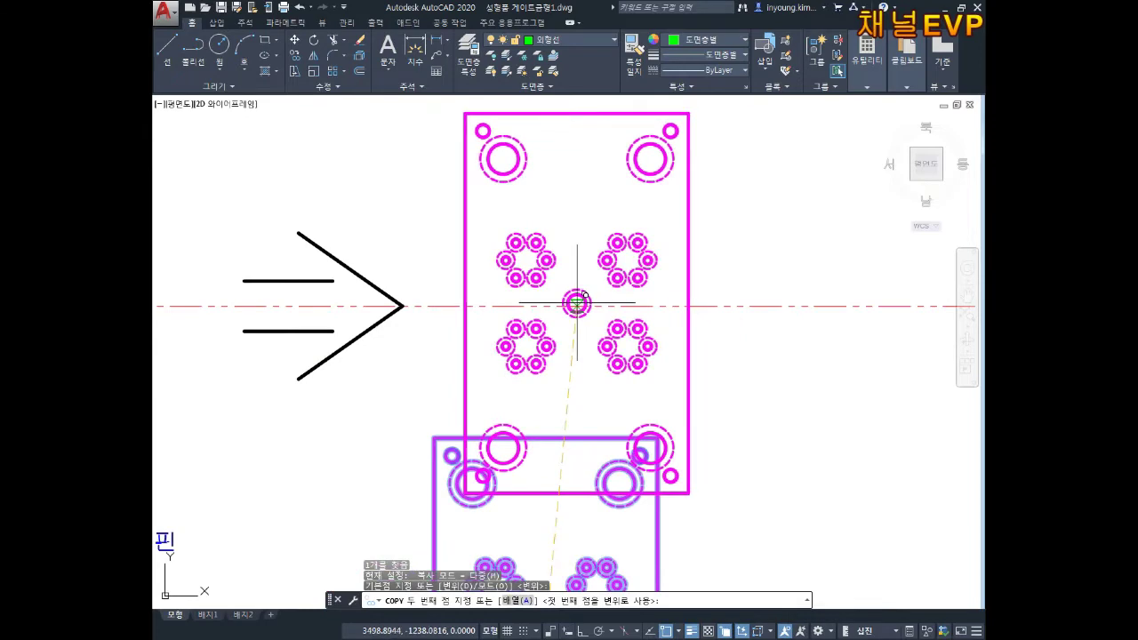
left_click(584, 305)
key("Escape")
key("Escape")
key("Escape")
Delete the original magenta plate left below the centreline
scroll(673, 440, "down", 2)
middle_click_drag(711, 550, 732, 416)
left_click(752, 454)
left_click(586, 504)
key("Delete")
scroll(574, 435, "down", 2)
mouse_move(574, 435)
middle_mouse_down()
mouse_move(587, 503)
mouse_move(726, 503)
mouse_move(642, 530)
middle_mouse_up()
key("Escape")
key("Escape")
Delete the magenta plate on the centreline and undo that deletion
scroll(669, 336, "up", 4)
left_click(723, 450)
left_click(574, 350)
key("Delete")
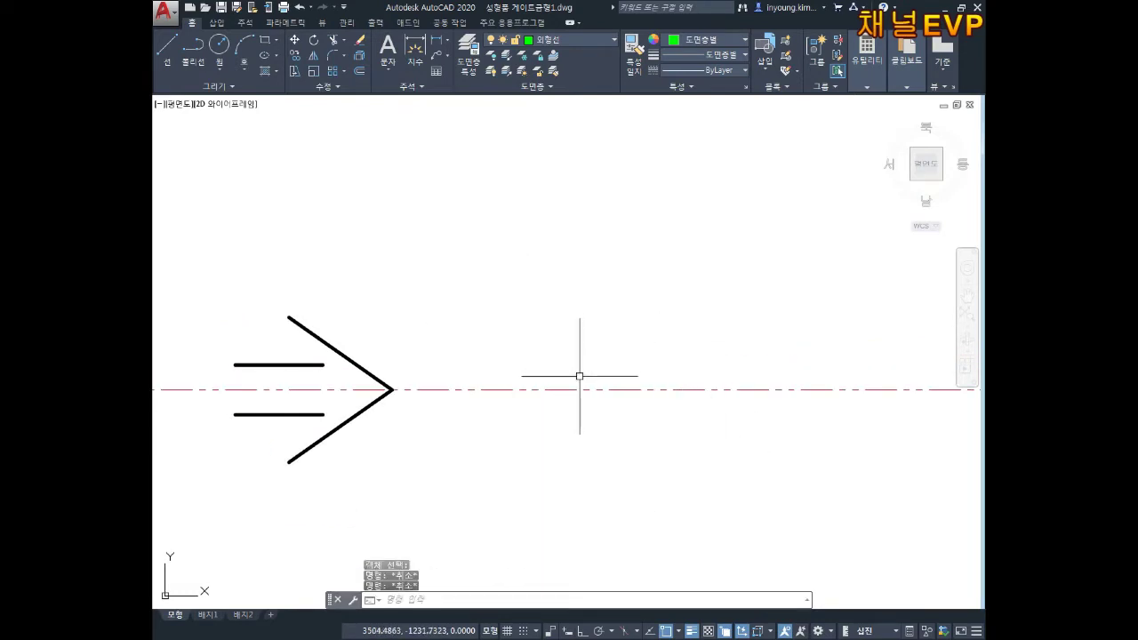
type("u")
key("Return")
key("Return")
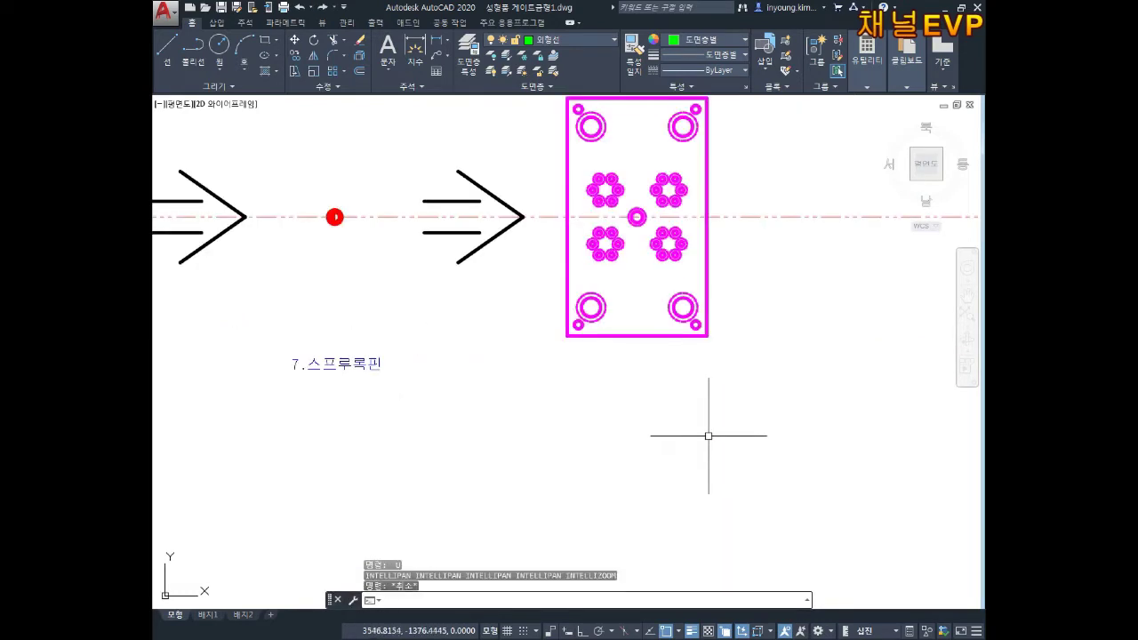
Move the magenta plate by its centre hole slightly farther along the centreline, away from the last arrow
type("m")
key("Return")
middle_click_drag(712, 327, 671, 469)
left_click(677, 480)
left_click(641, 459)
key("Return")
scroll(600, 327, "up", 6)
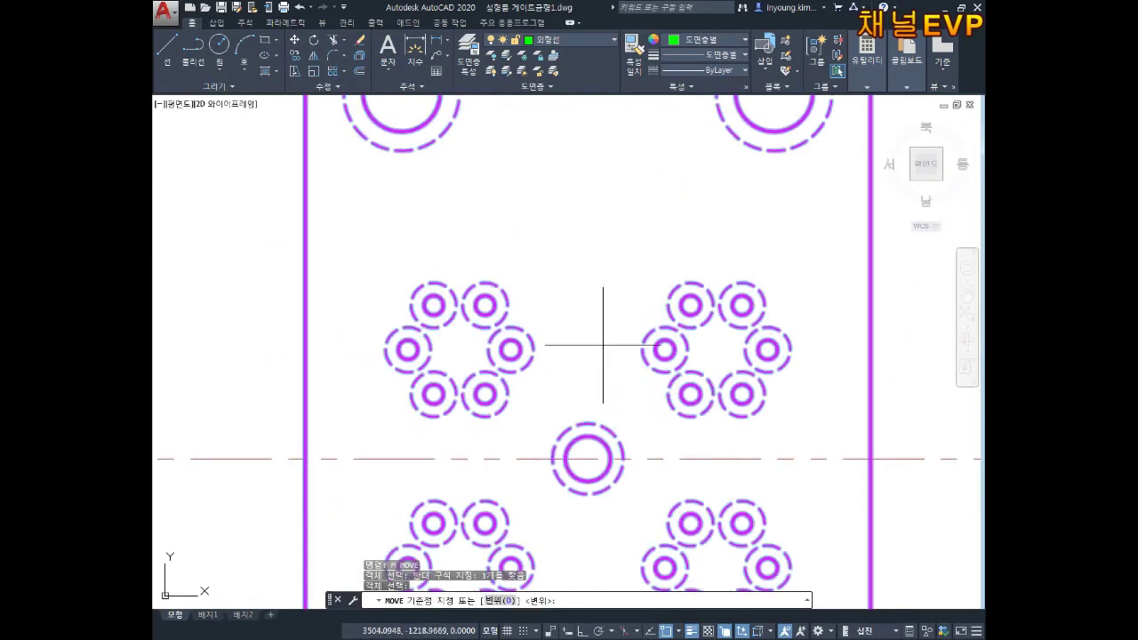
left_click(587, 459)
scroll(588, 459, "down", 3)
key("Escape")
key("Escape")
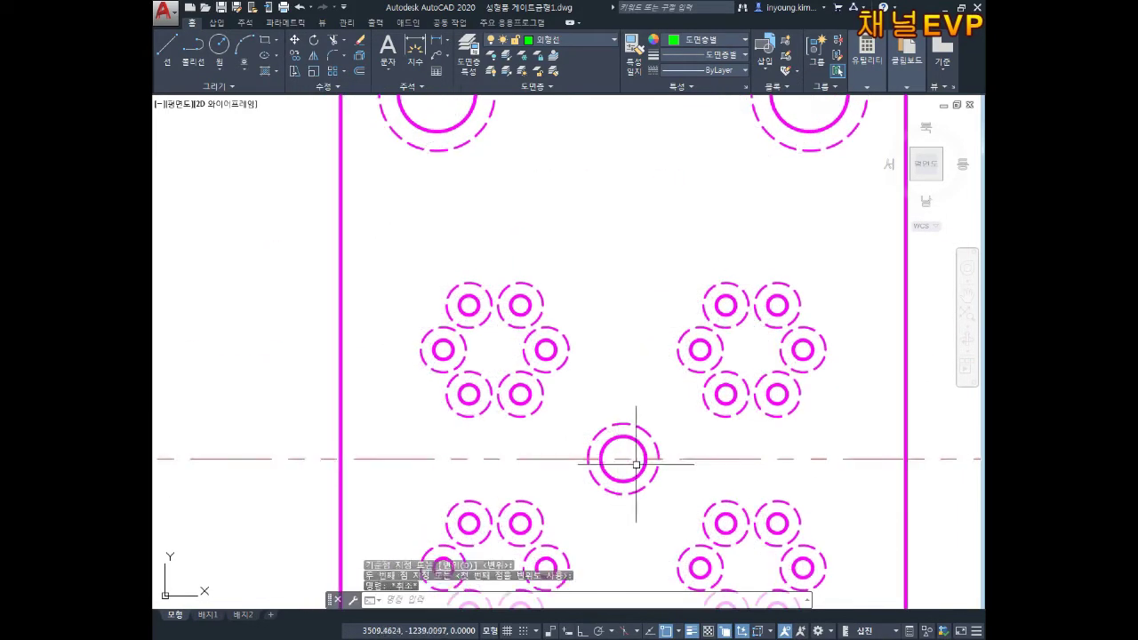
scroll(625, 399, "down", 3)
scroll(625, 399, "down", 2)
middle_click_drag(630, 381, 658, 365)
key("Escape")
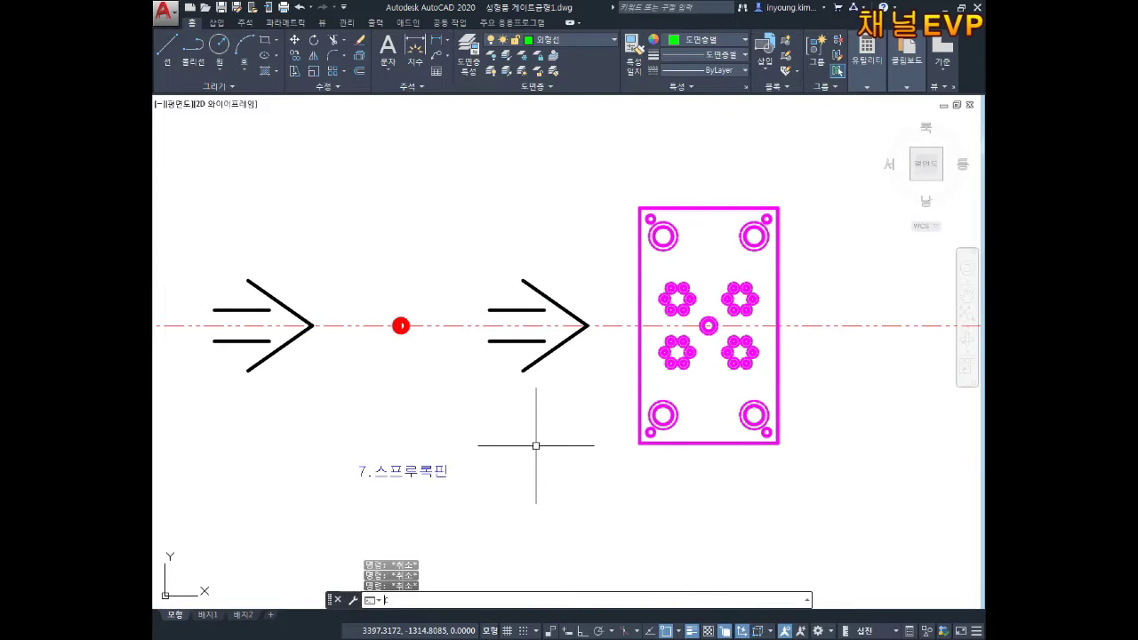
Copy the "7.스프루록핀" label to below the magenta plate, using the sprue lock pin's centre and the plate's centre hole as reference points
key("Return")
left_click(490, 444)
left_click(422, 472)
key("Return")
scroll(413, 323, "up", 6)
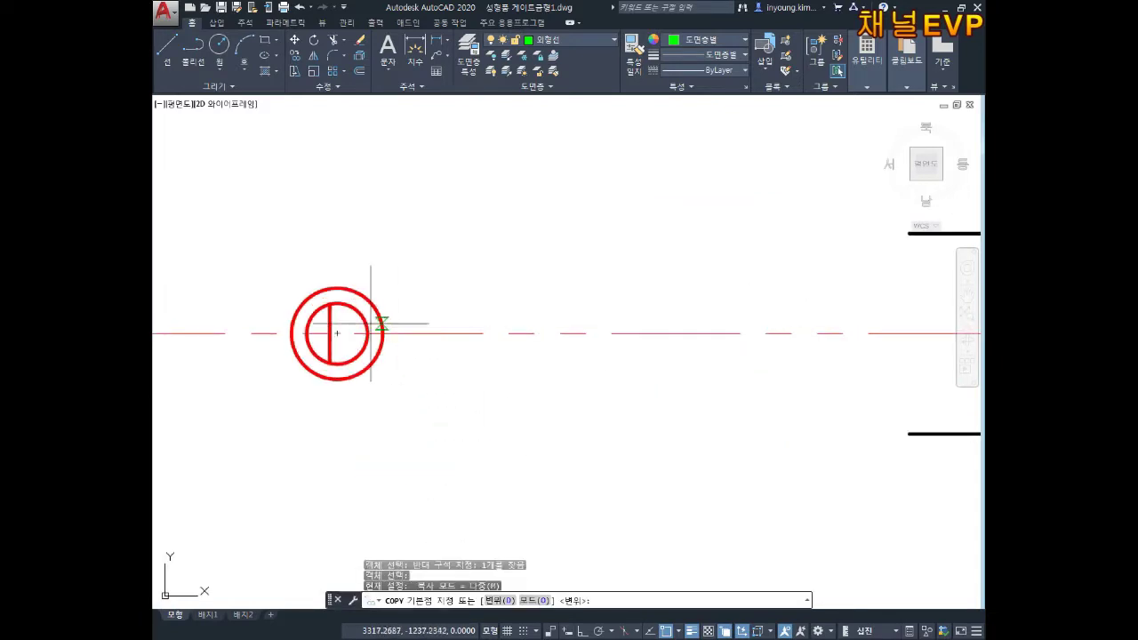
left_click(337, 333)
scroll(579, 350, "down", 4)
middle_click_drag(586, 359, 559, 386)
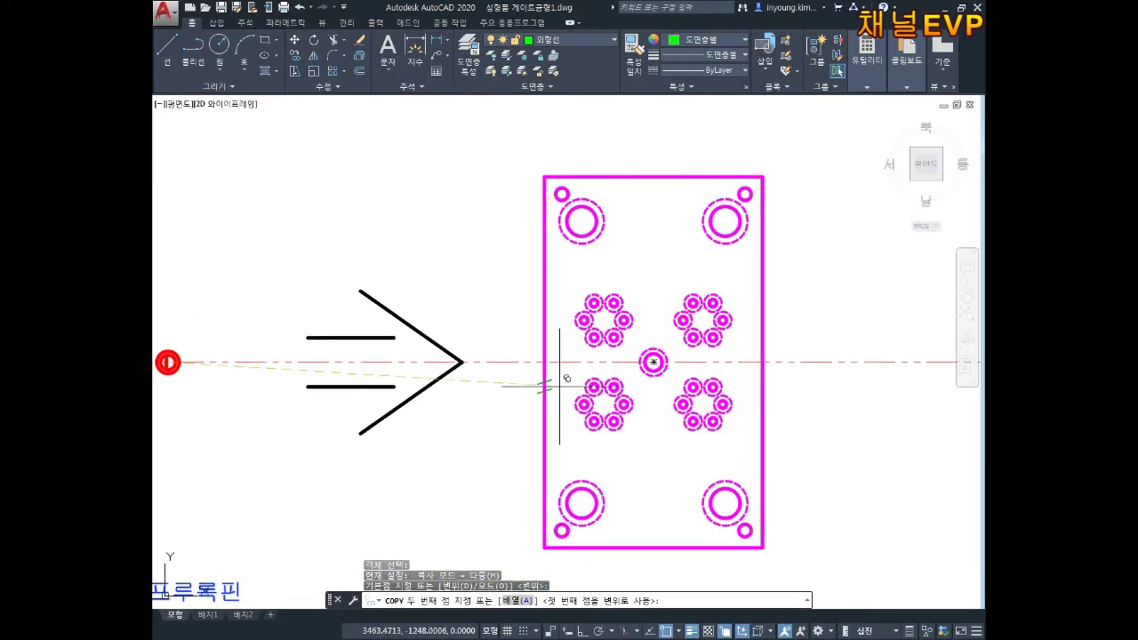
scroll(642, 384, "up", 4)
left_click(655, 338)
scroll(672, 418, "down", 2)
middle_click_drag(673, 419, 589, 272)
key("Escape")
key("Escape")
scroll(659, 377, "down", 2)
Change the copied label under the magenta plate to "8.상밀판" and set its justification to middle centre (MC)
double_click(625, 512)
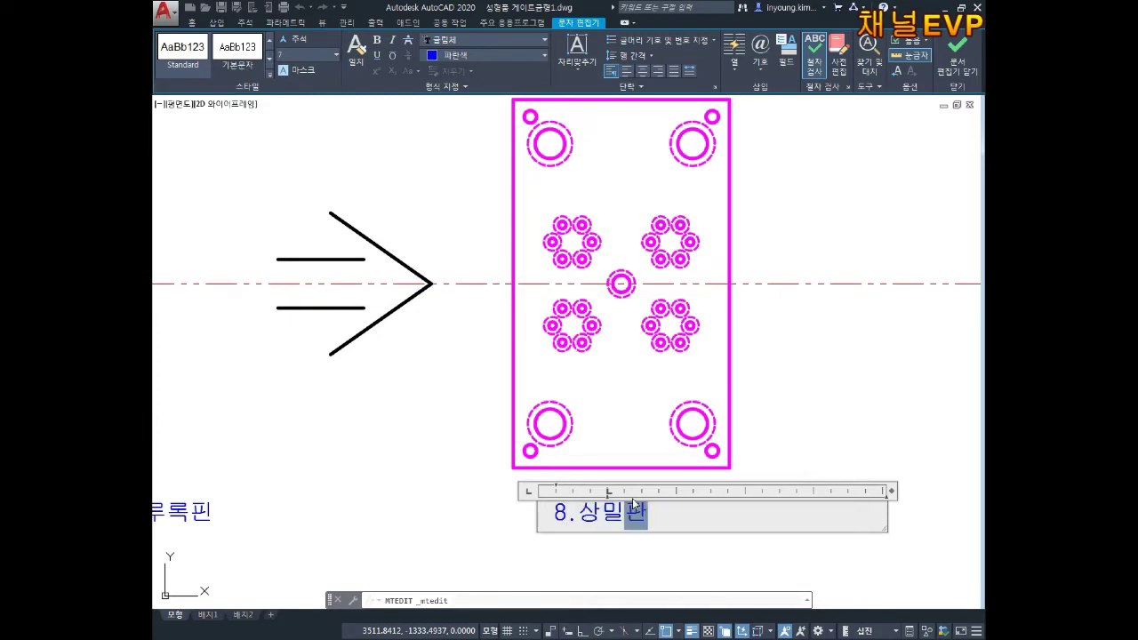
key("ctrl+a")
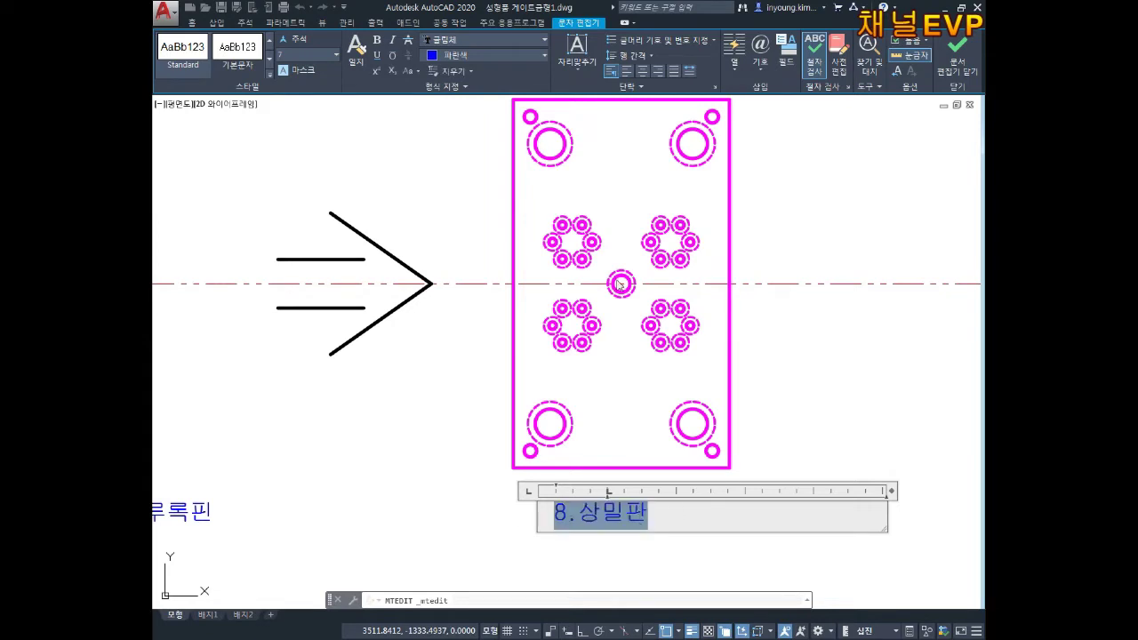
left_click(586, 64)
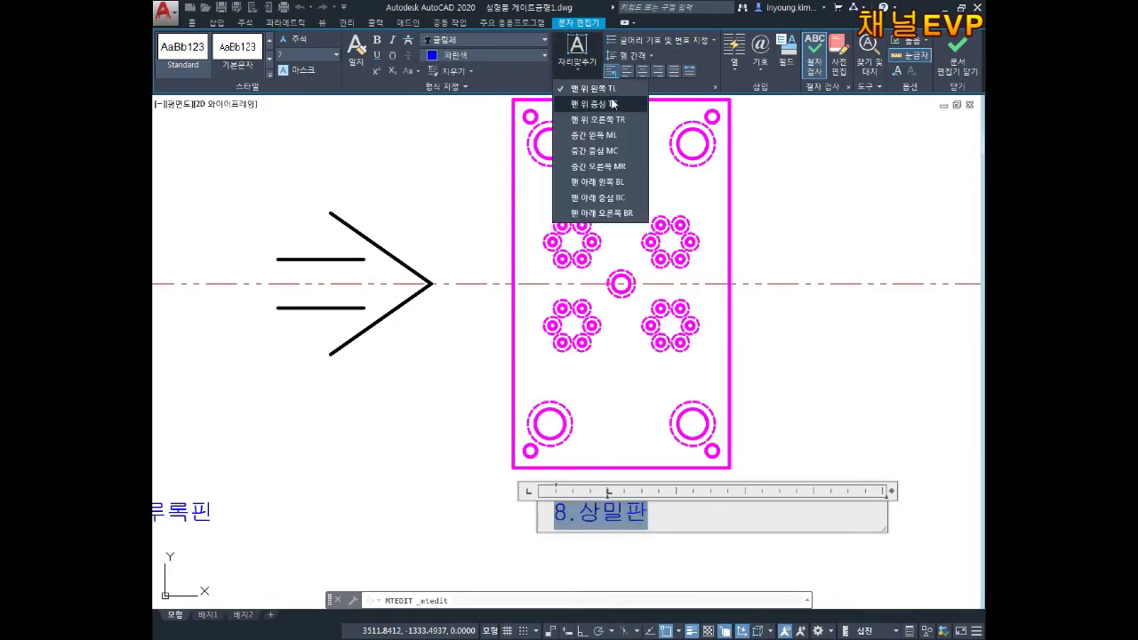
left_click(612, 151)
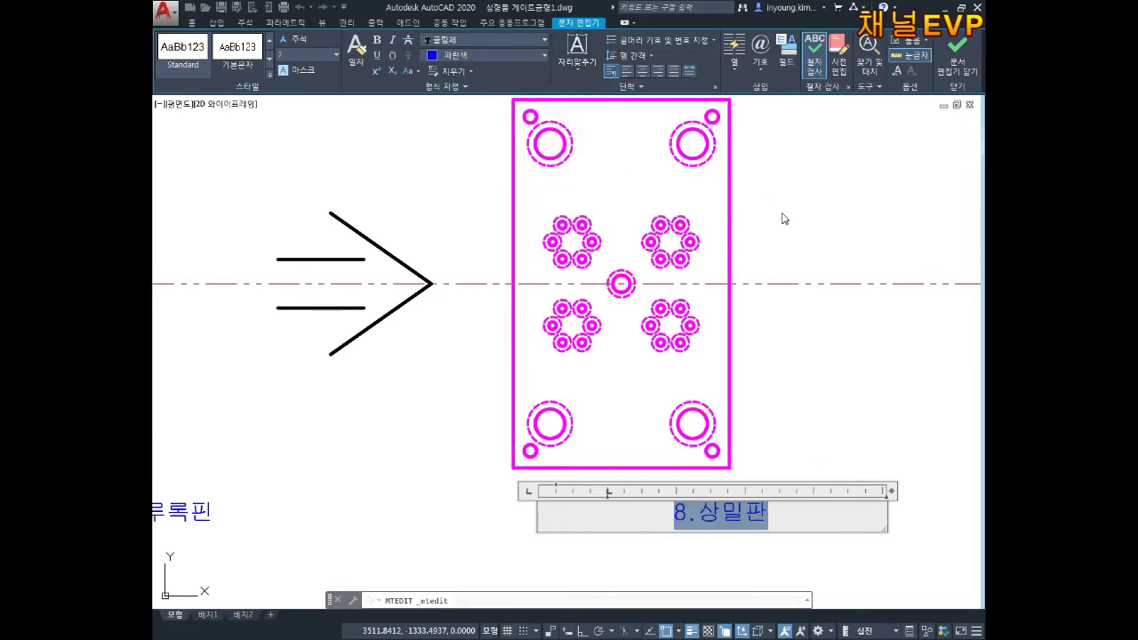
key("Escape")
key("Escape")
middle_click_drag(812, 452, 802, 423)
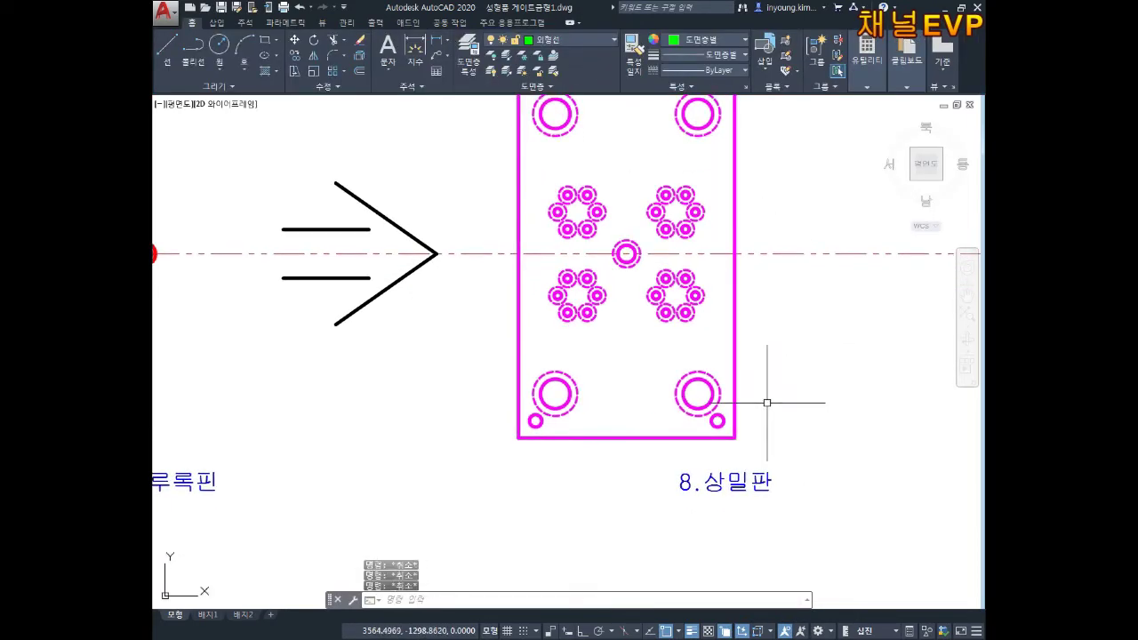
key("space")
left_click(724, 516)
key("Escape")
key("Escape")
key("space")
key("space")
left_click(748, 497)
key("Escape")
key("Escape")
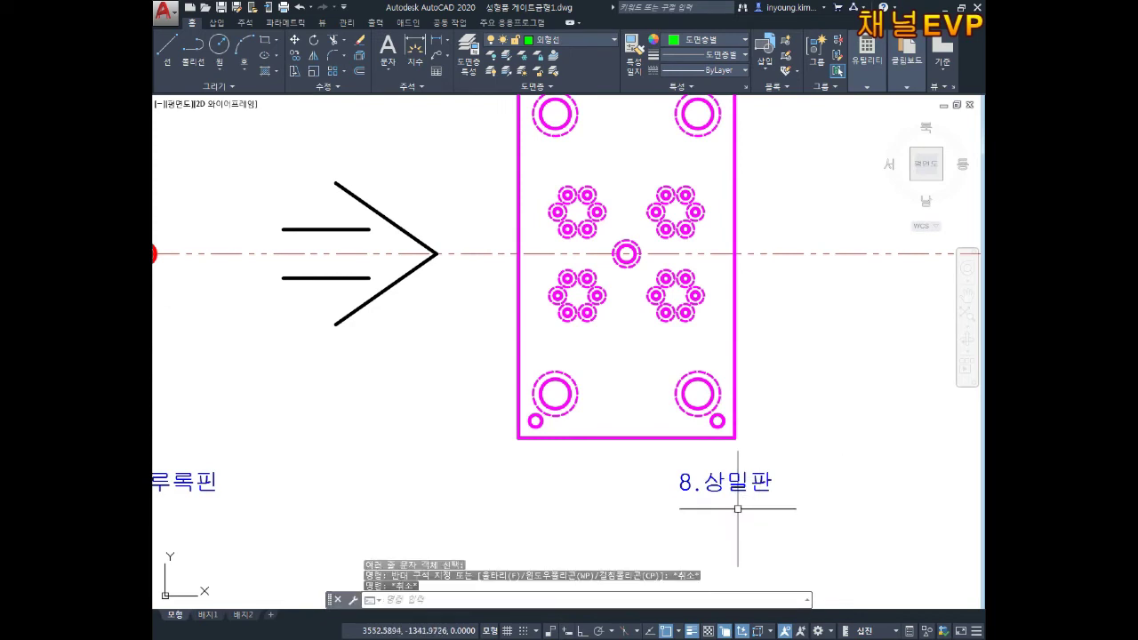
key("Escape")
key("Escape")
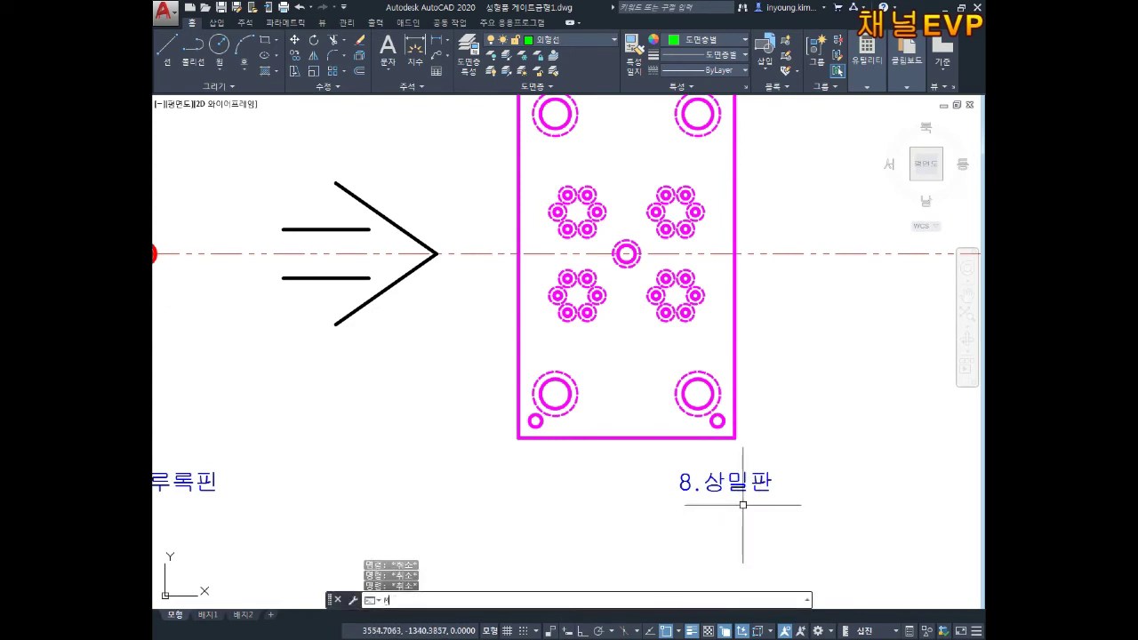
Move the "8.상밀판" label horizontally so that it sits centred beneath the magenta plate
type("m")
key("space")
left_click(805, 446)
left_click(693, 561)
key("space")
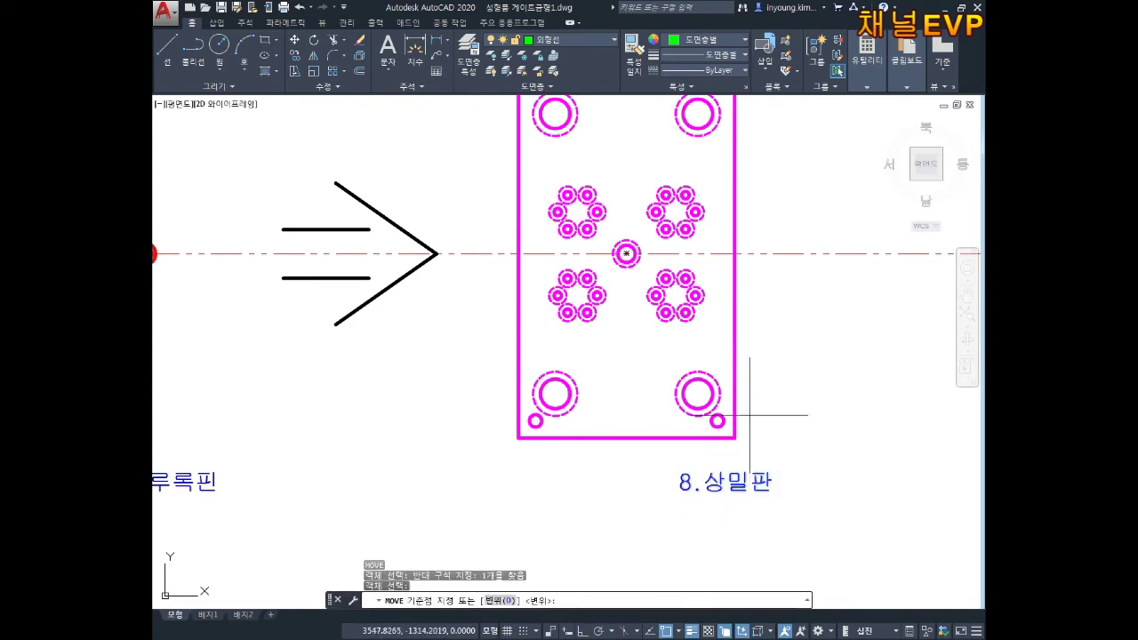
left_click(735, 254)
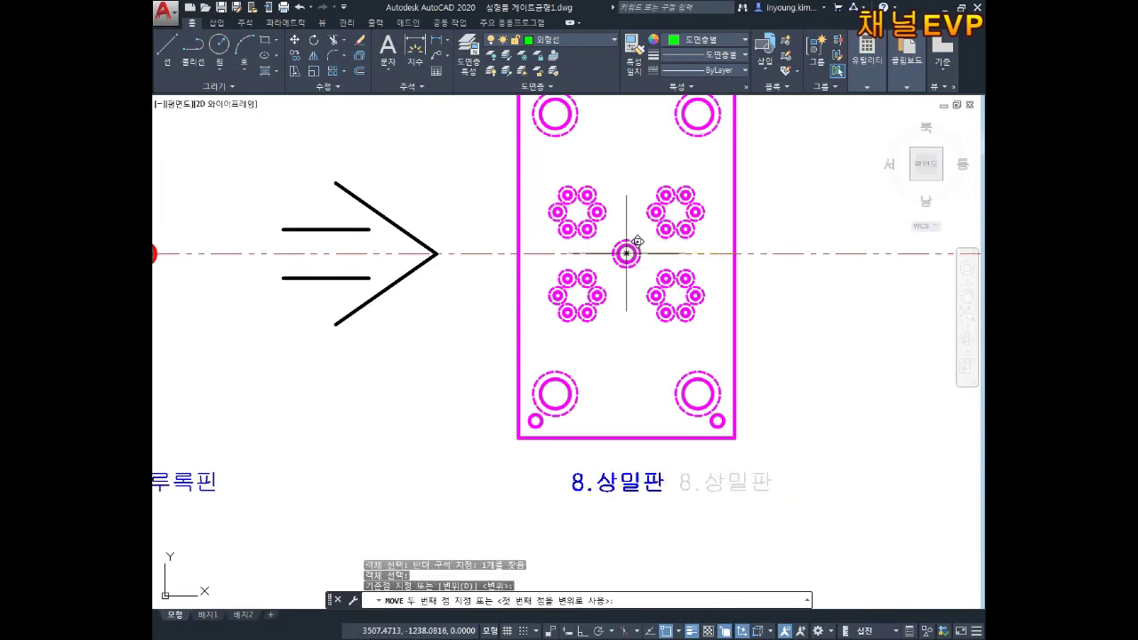
key("Escape")
key("Escape")
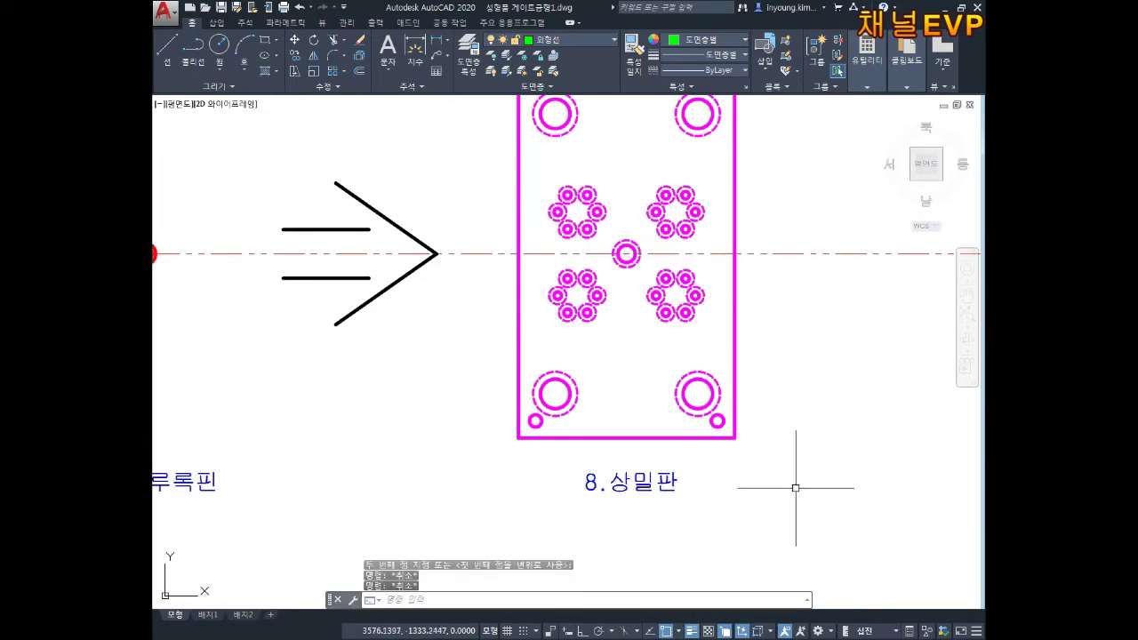
Save the drawing
scroll(737, 469, "down", 4)
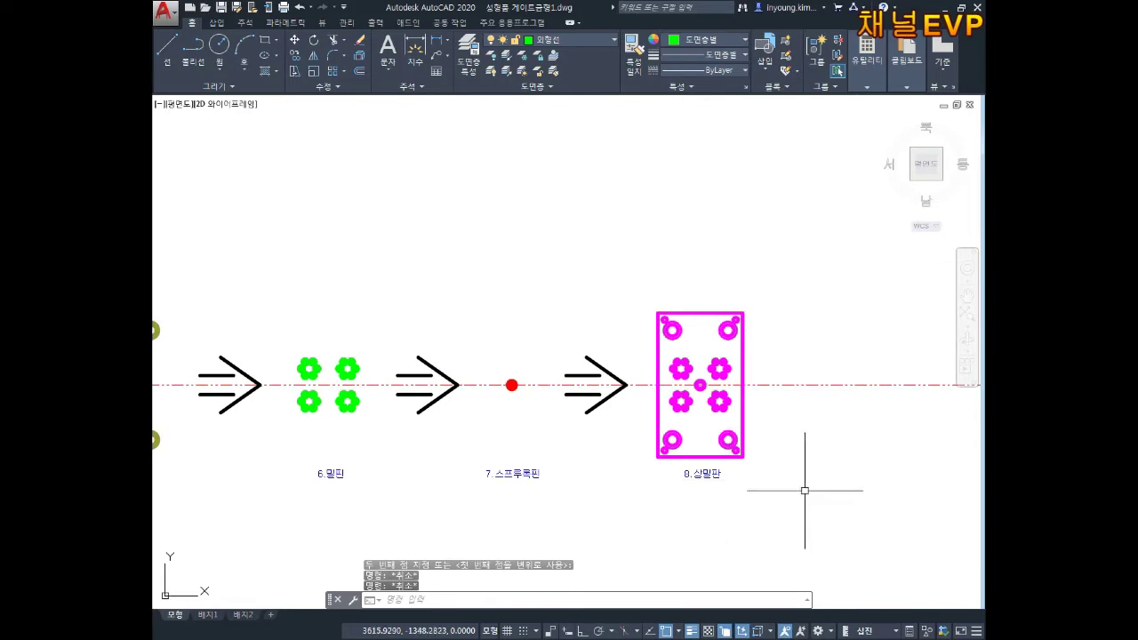
middle_click_drag(798, 487, 738, 448)
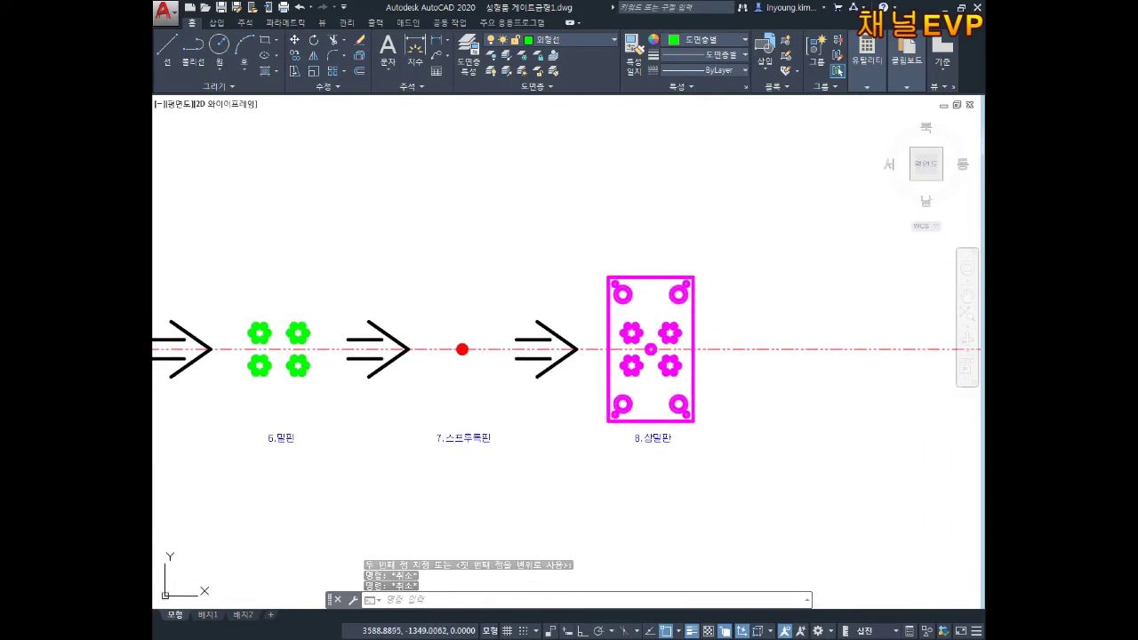
key("ctrl+s")
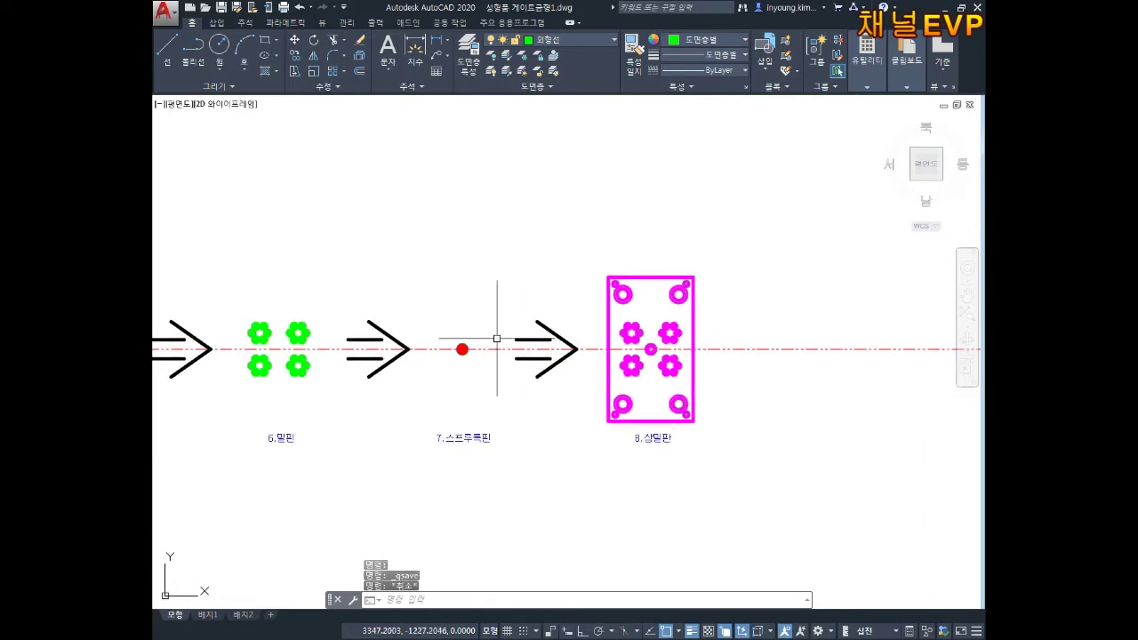
Copy the arrow before the magenta plate to just past the plate, placing its tip on the centreline
scroll(533, 318, "up", 4)
type("co")
key("Return")
left_click(637, 308)
left_click(521, 425)
key("Return")
left_click(634, 399)
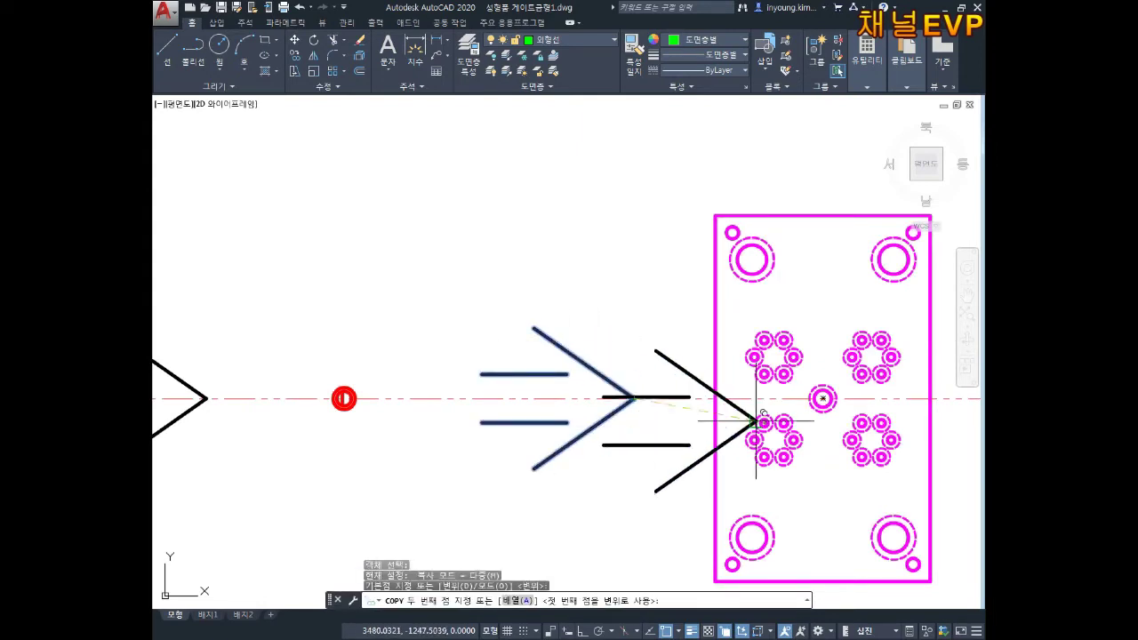
middle_click_drag(845, 409, 447, 345)
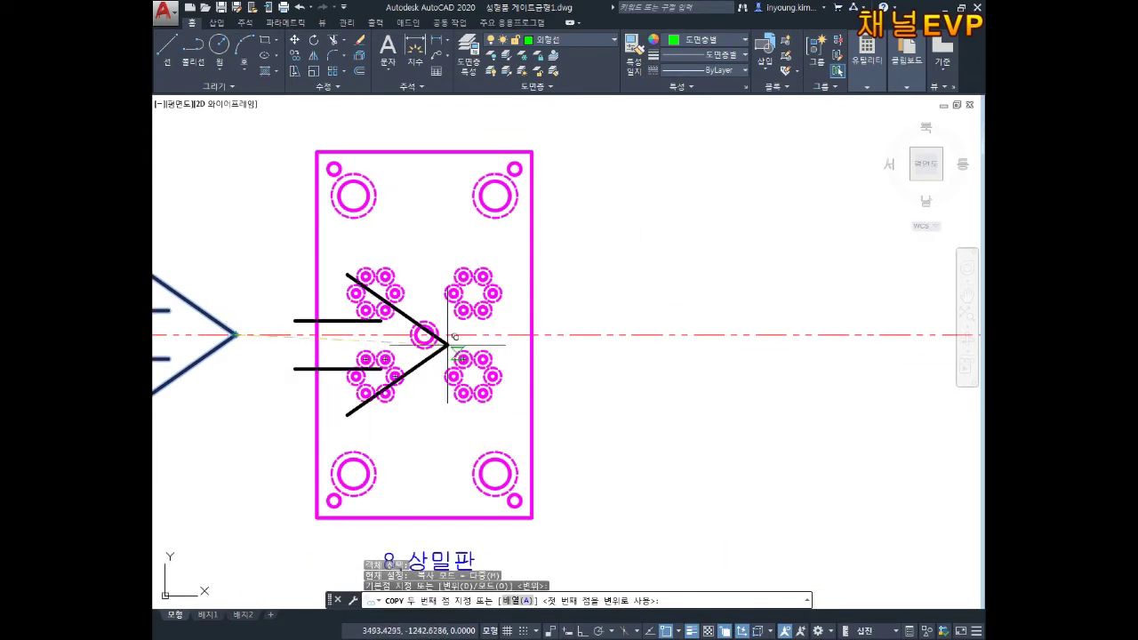
left_click(763, 335)
key("Escape")
Move the four navy bolts from beside the blue plate to the free space past the last arrow
scroll(769, 445, "down", 2)
scroll(594, 409, "down", 5)
mouse_move(594, 409)
middle_mouse_down()
mouse_move(718, 306)
mouse_move(954, 287)
middle_mouse_up()
scroll(419, 262, "up", 5)
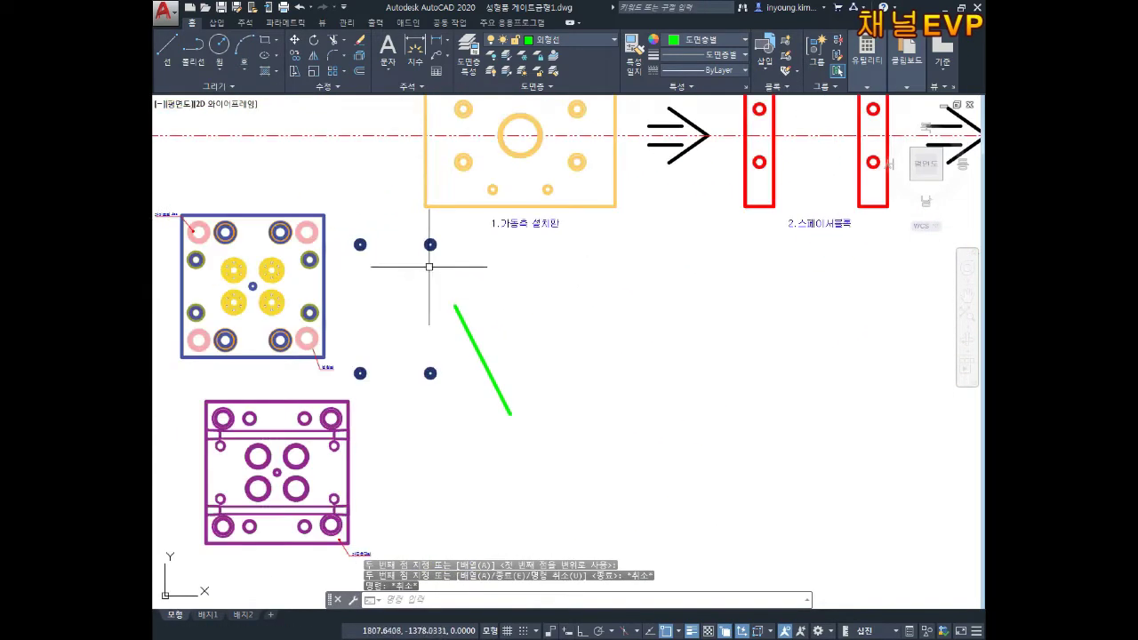
middle_click_drag(470, 310, 564, 322)
key("Escape")
key("Escape")
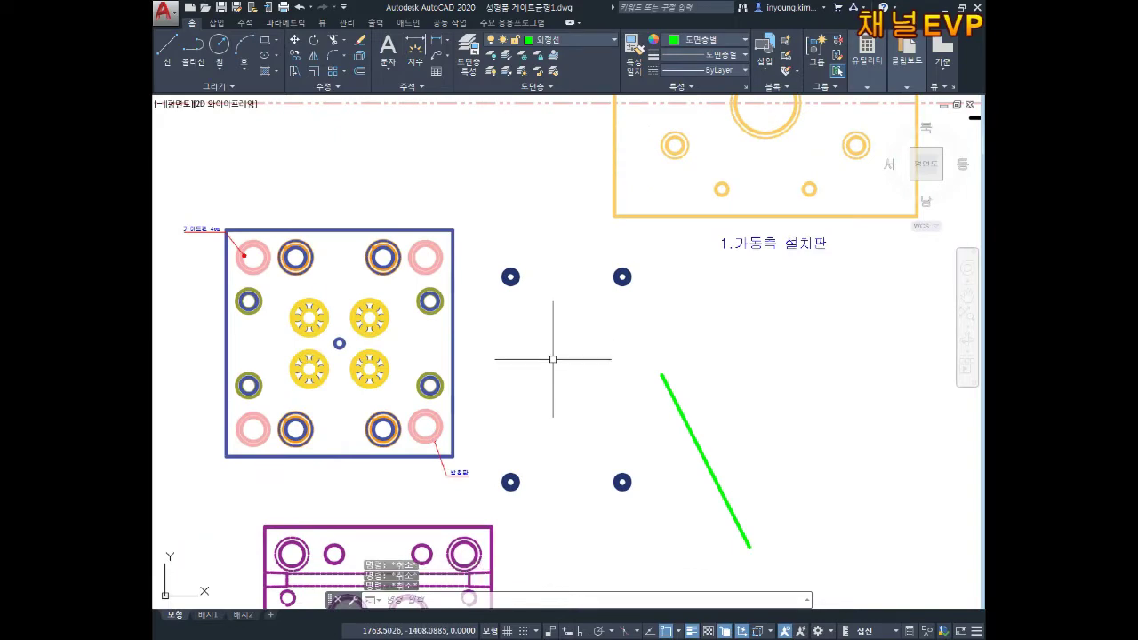
left_click(617, 403)
left_click(544, 555)
key("Return")
left_click(621, 482)
scroll(530, 361, "down", 3)
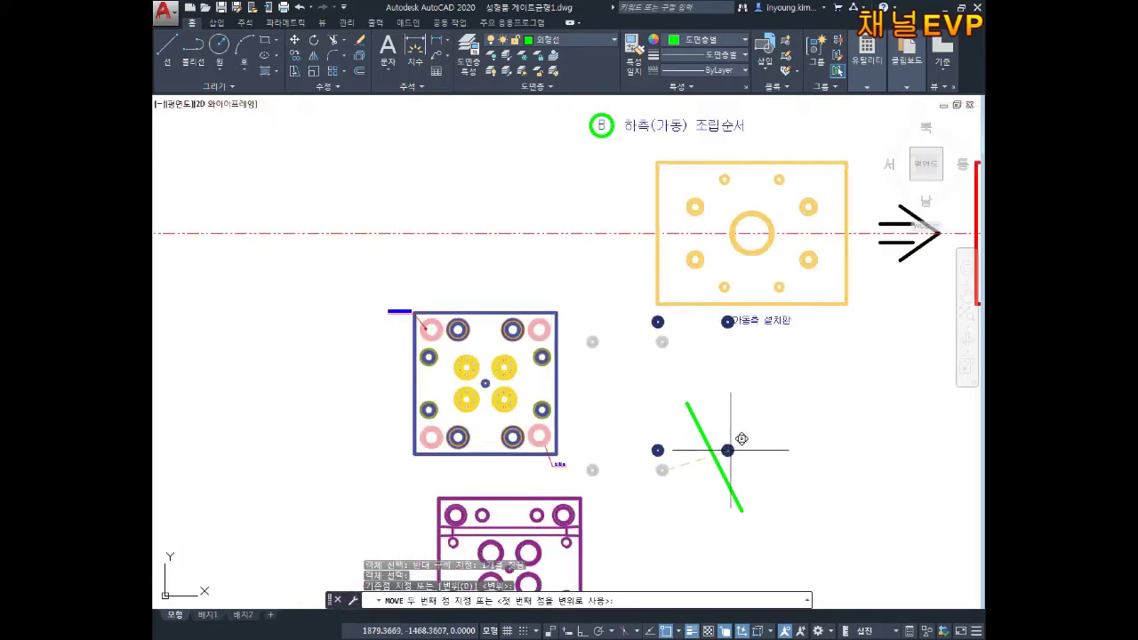
middle_click_drag(531, 361, 405, 345)
middle_click_drag(976, 327, 433, 364)
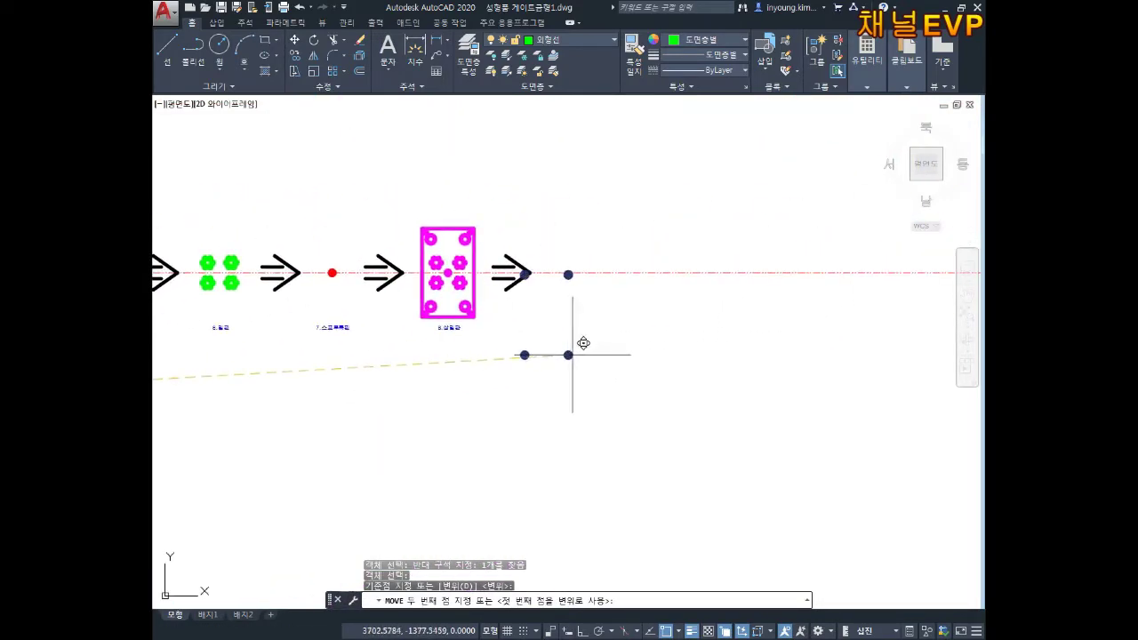
key("Escape")
Draw a diagonal helper line from the upper-left bolt's centre to the lower-right bolt's centre
scroll(569, 303, "up", 10)
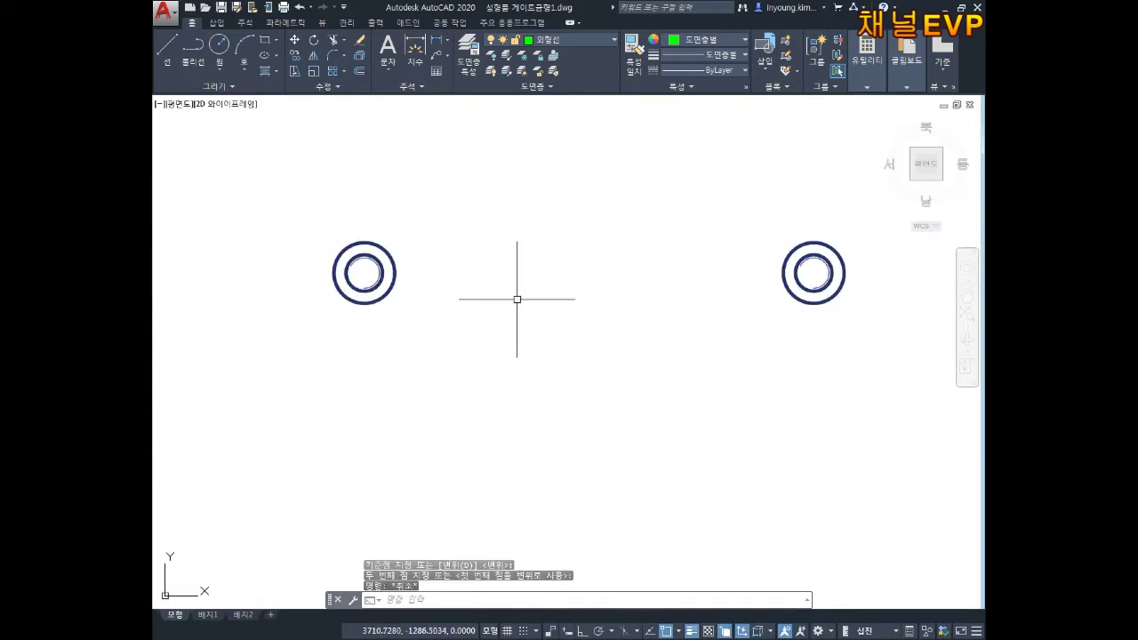
scroll(517, 299, "down", 6)
type("l")
key("Return")
scroll(474, 261, "up", 4)
scroll(496, 281, "up", 8)
left_click(476, 282)
scroll(579, 399, "down", 9)
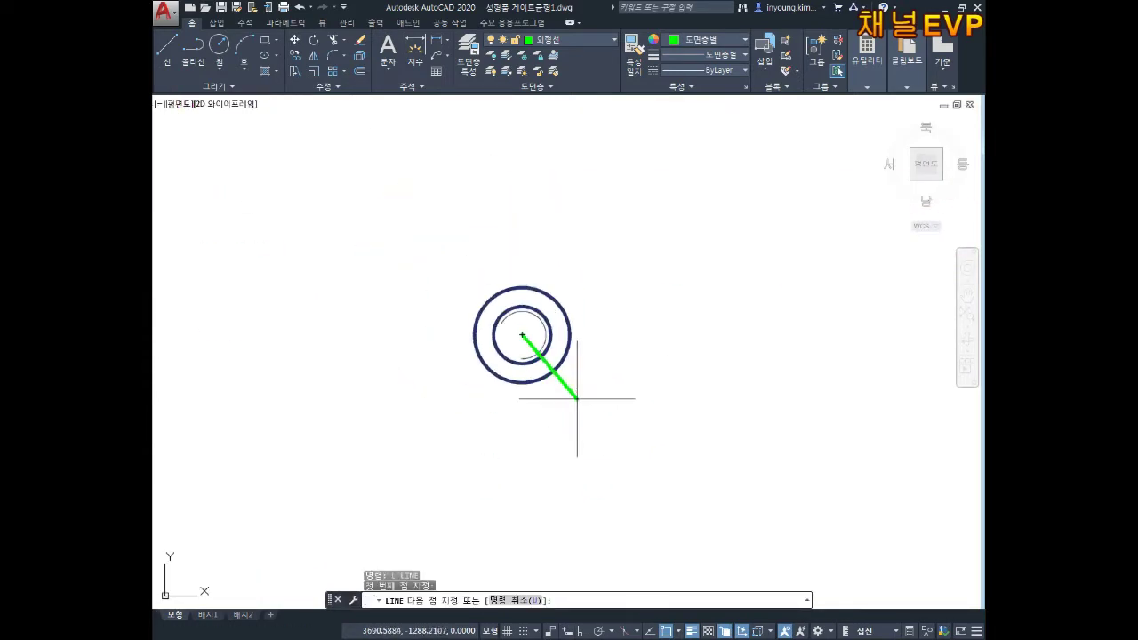
scroll(681, 484, "up", 4)
left_click(681, 495)
key("Escape")
key("Escape")
key("Escape")
scroll(693, 427, "down", 2)
Move the four navy bolts from the diagonal line's midpoint onto the centreline, just past the last arrow
middle_click_drag(694, 352, 674, 403)
type("m")
key("Return")
left_click(688, 482)
left_click(669, 530)
key("Return")
middle_click_drag(592, 254, 660, 426)
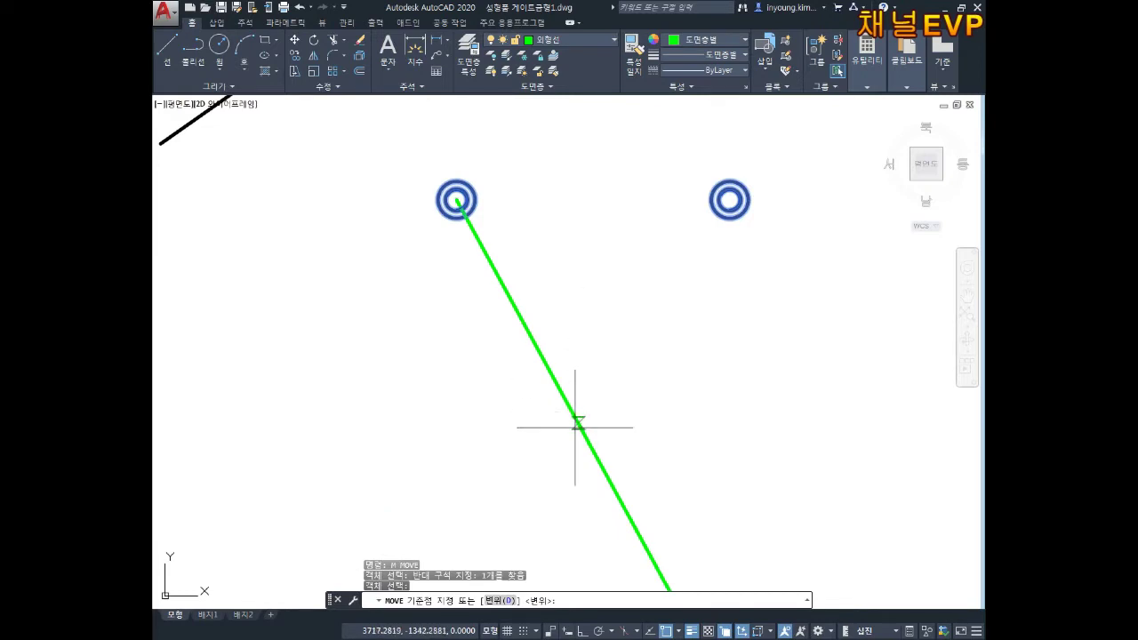
left_click(593, 450)
scroll(579, 378, "down", 4)
scroll(552, 323, "up", 2)
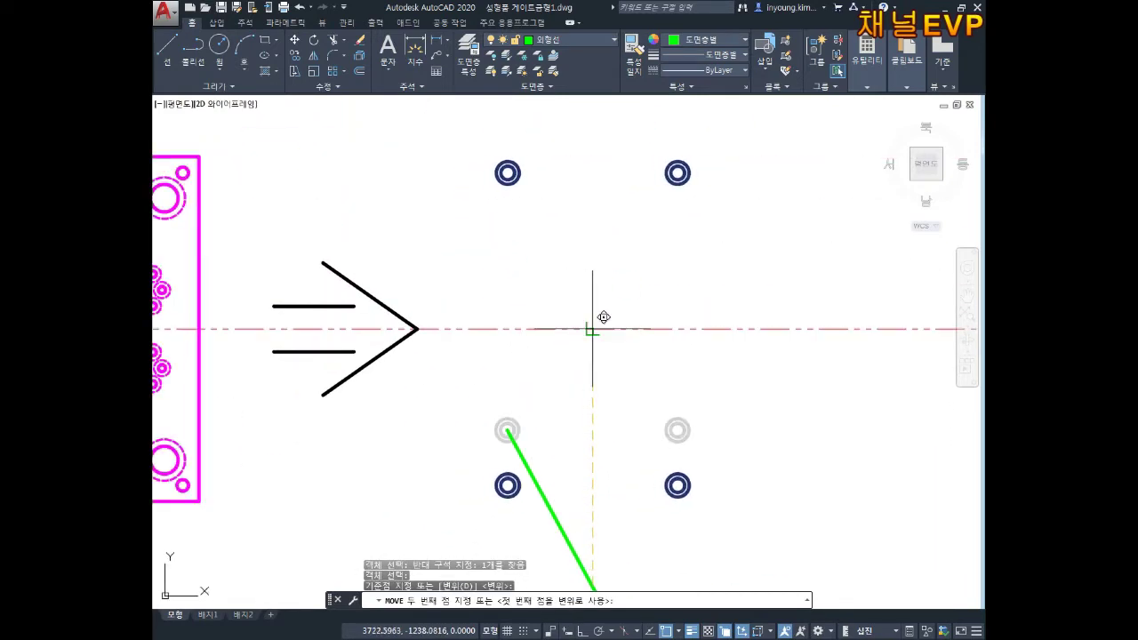
left_click(588, 330)
key("Escape")
key("Escape")
Delete the green diagonal helper line left below the bolts
scroll(478, 340, "down", 2)
middle_click_drag(464, 364, 493, 258)
left_click(594, 387)
left_click(527, 424)
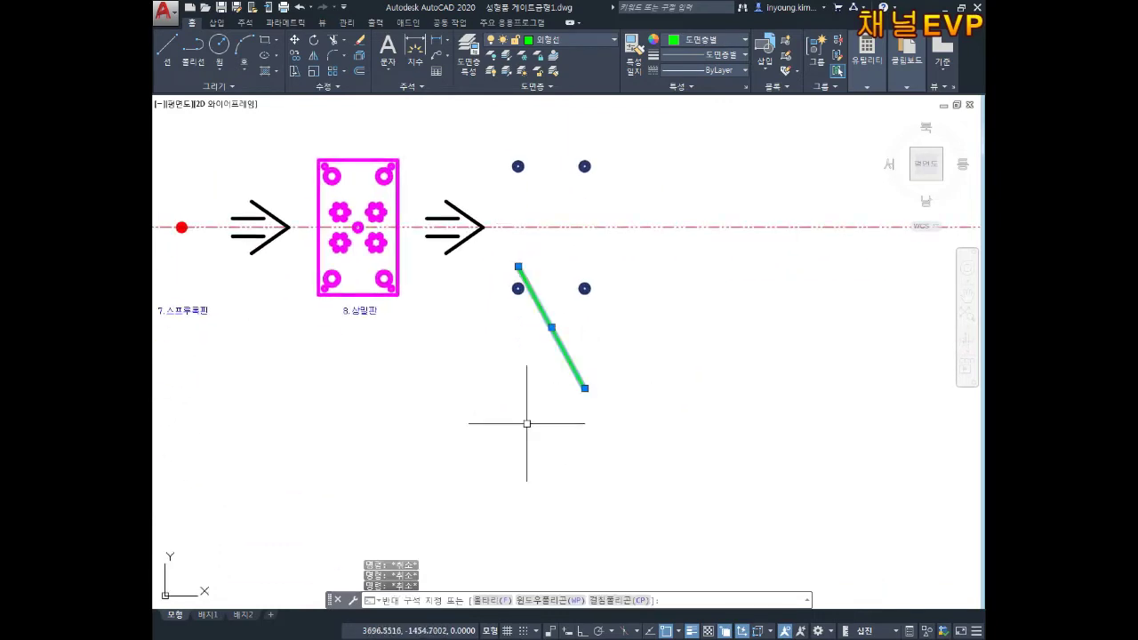
key("Delete")
Copy the "8.상밀판" label from the magenta plate's centre to below the four navy bolts, along the centreline
middle_click_drag(395, 266, 515, 321)
key("Escape")
type("v")
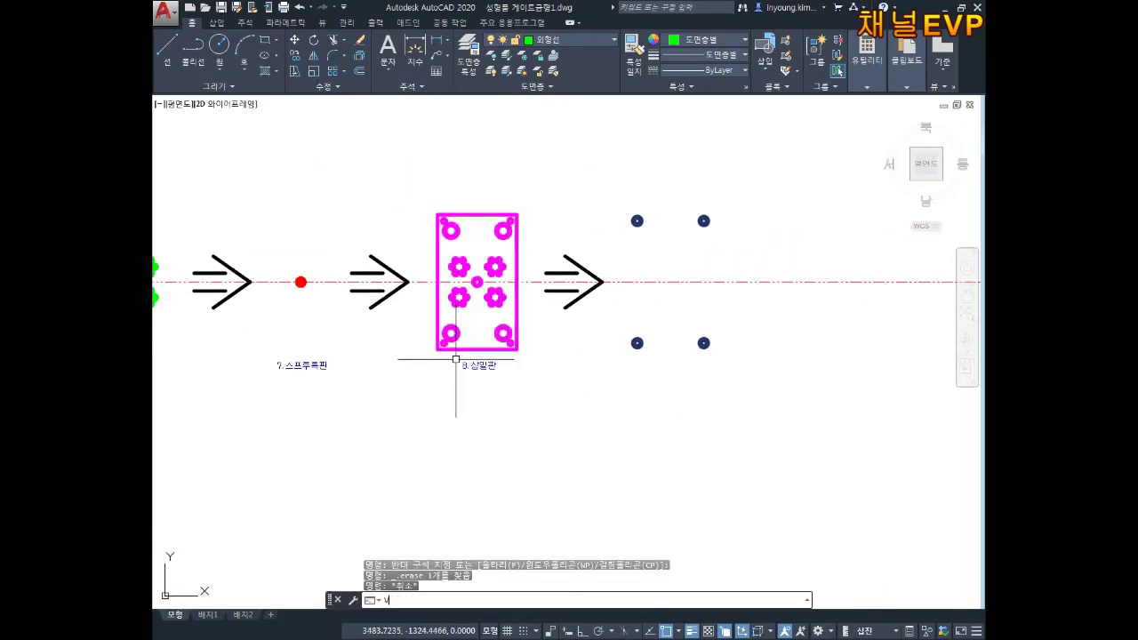
key("Escape")
key("Escape")
type("co")
key("Return")
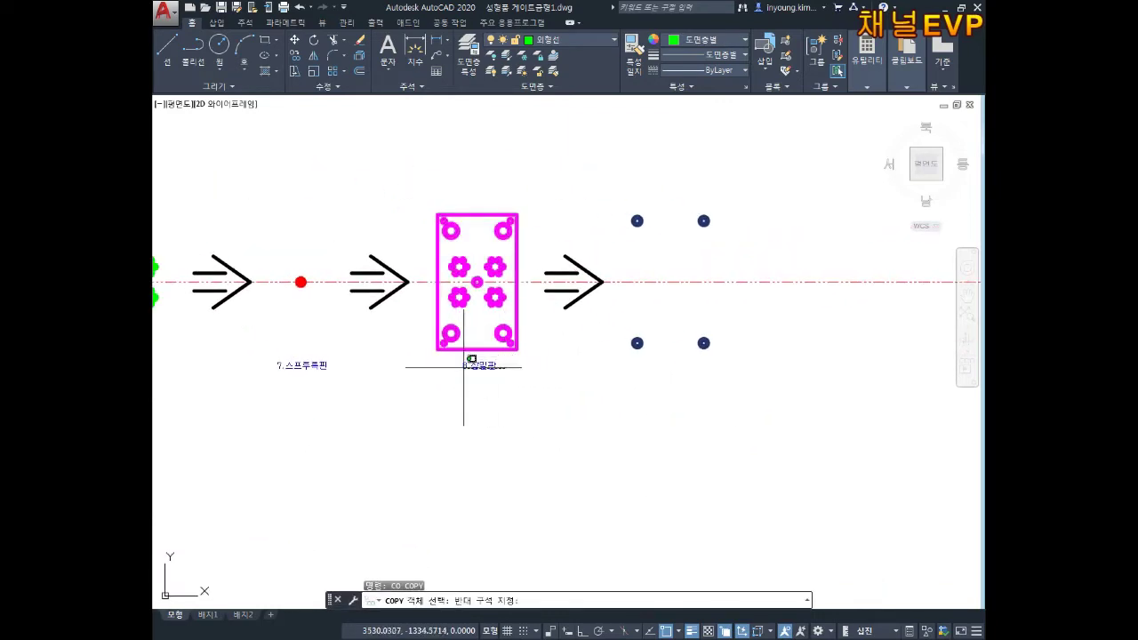
left_click(447, 365)
key("Return")
scroll(483, 253, "up", 5)
left_click(452, 338)
scroll(453, 307, "down", 2)
middle_click_drag(627, 306, 423, 266)
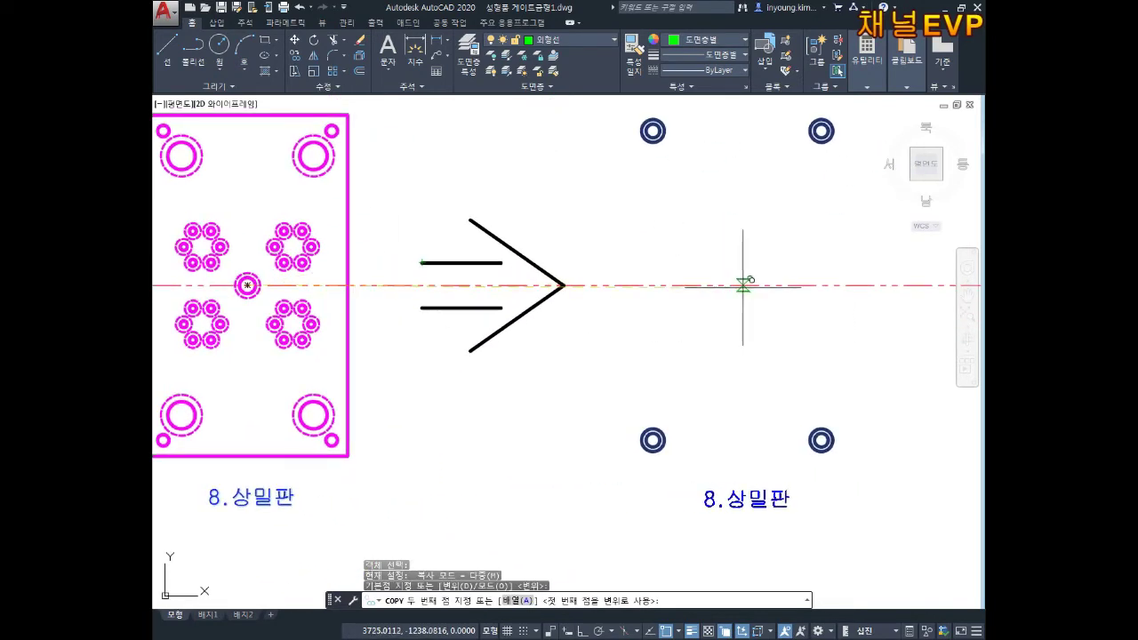
left_click(743, 285)
key("Return")
Change the copied label below the four navy bolts to "9.M6렌지볼트"
double_click(751, 498)
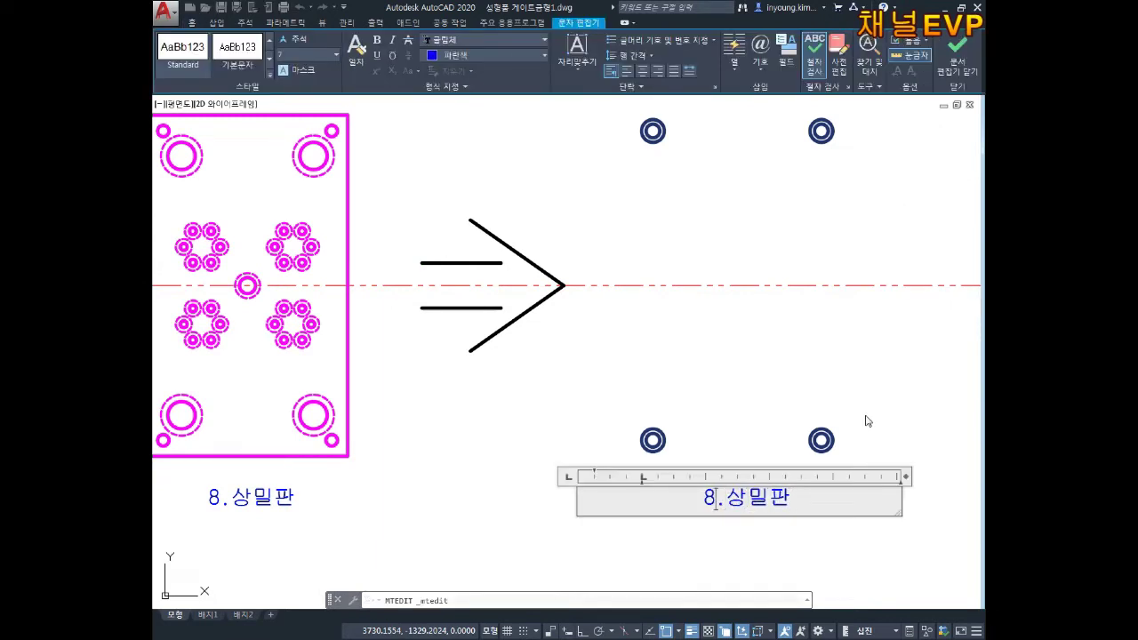
key("BackSpace")
key("BackSpace")
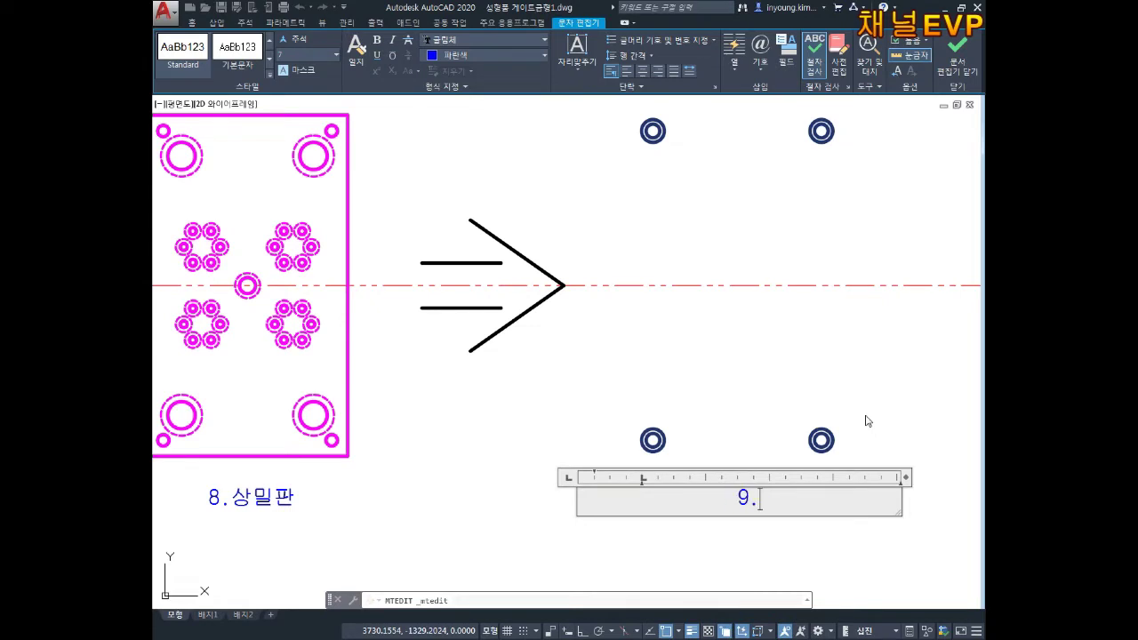
type("M6렌지")
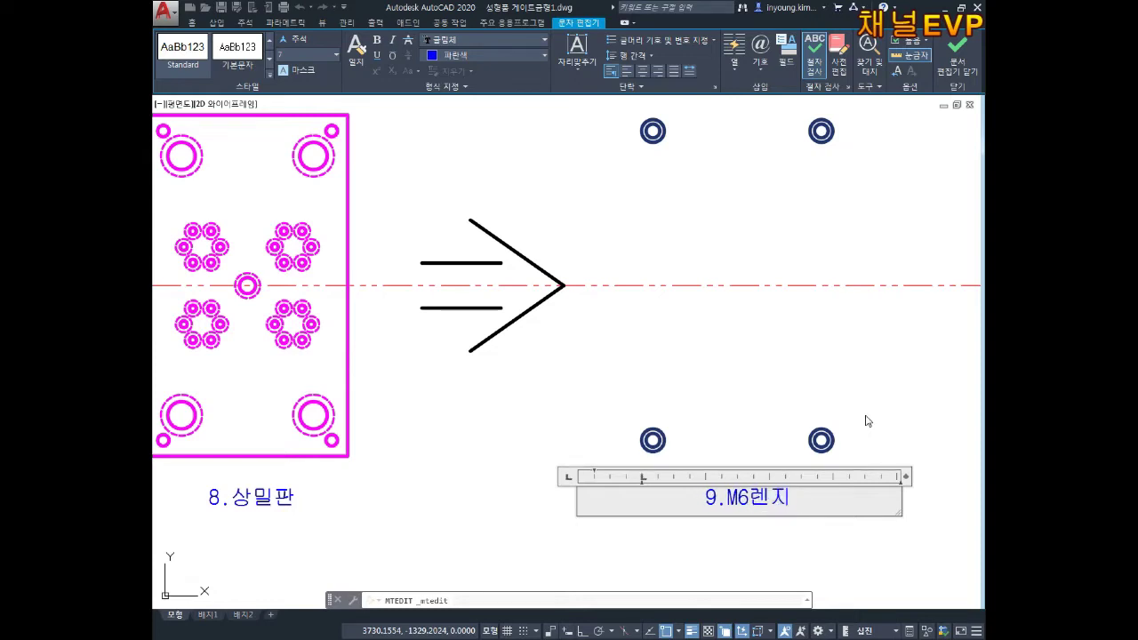
type("볼트")
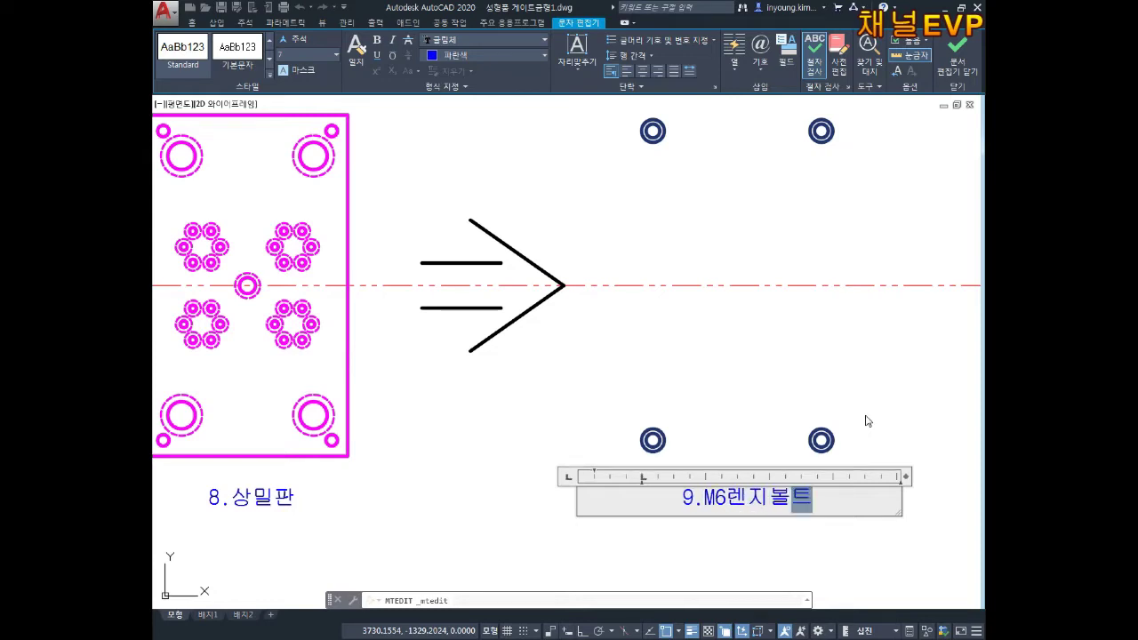
left_click(819, 537)
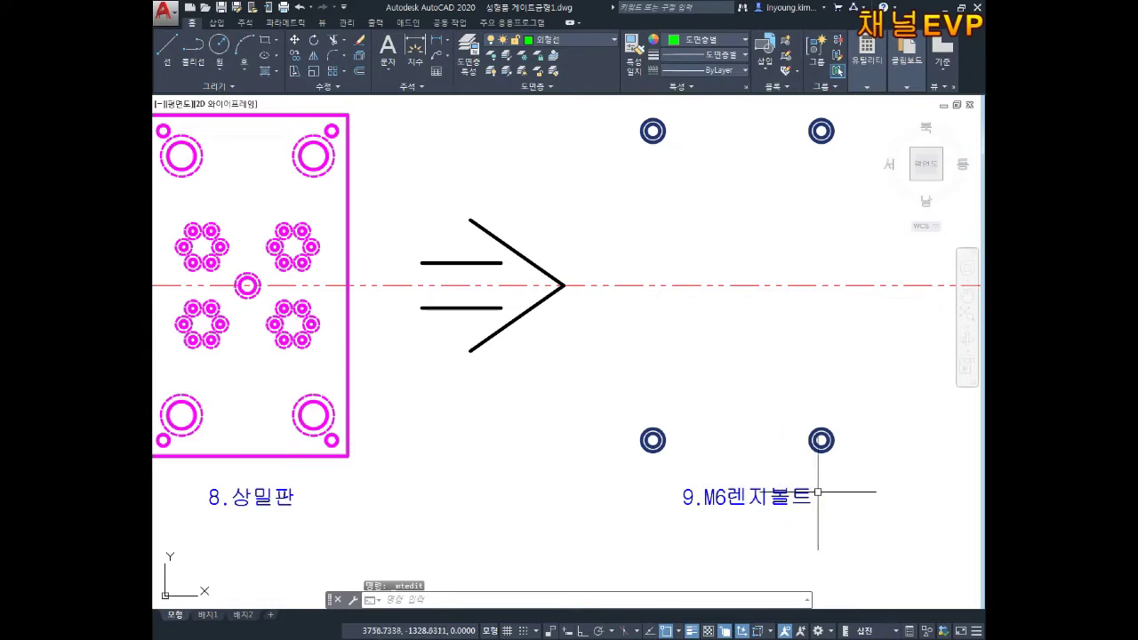
Review the lower-side sequence laid out so far and examine the stacked plate assembly below the first part
scroll(864, 495, "down", 1)
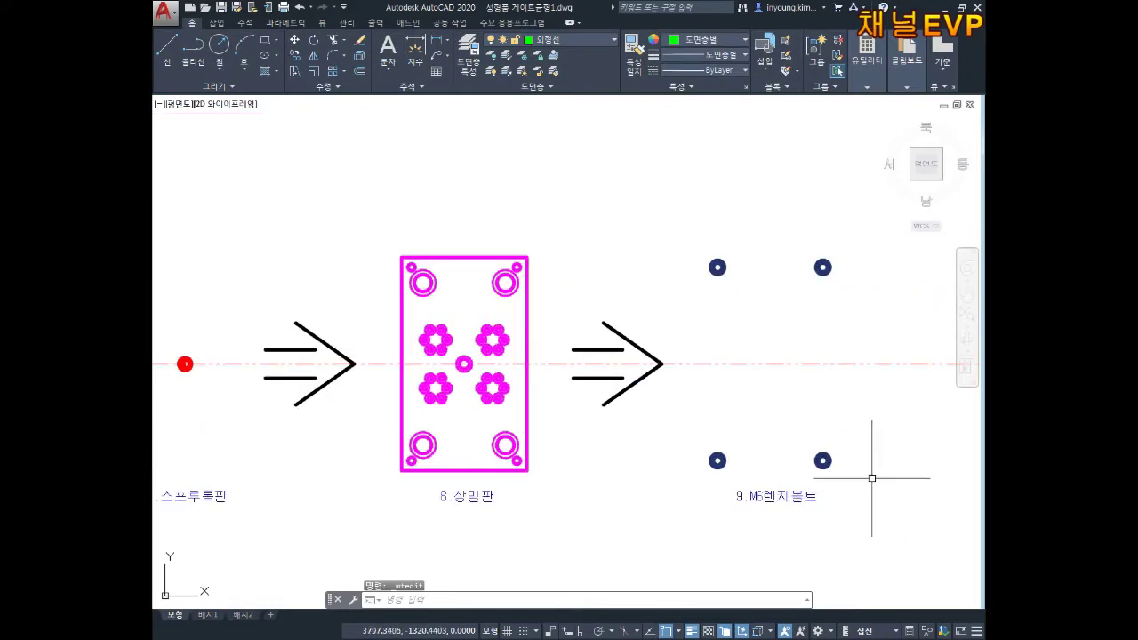
scroll(820, 428, "down", 2)
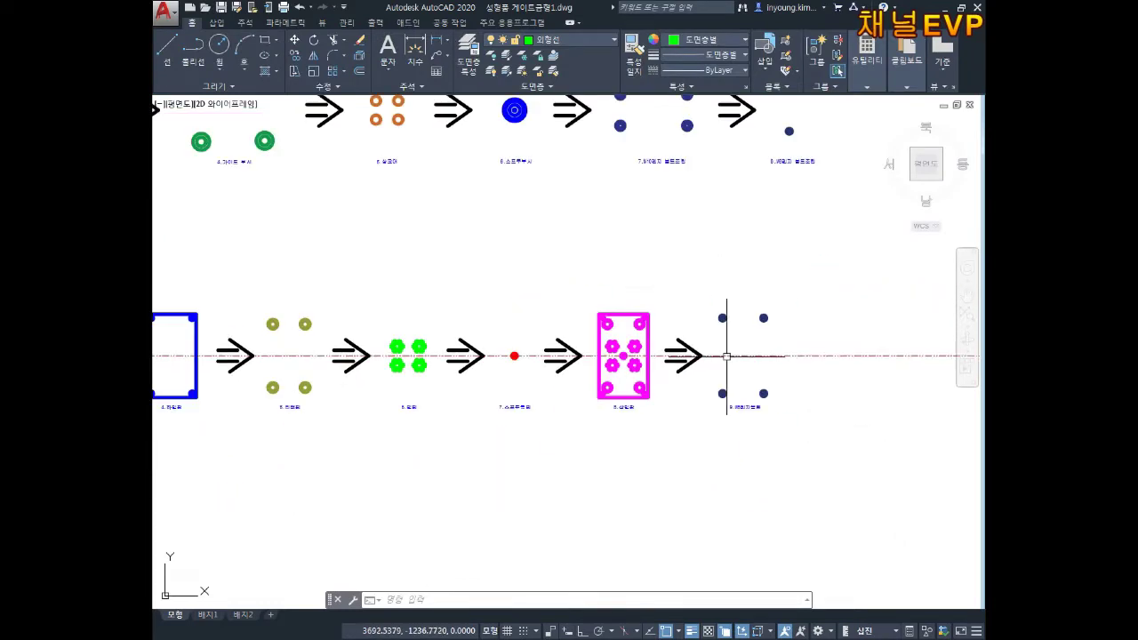
scroll(737, 402, "up", 3)
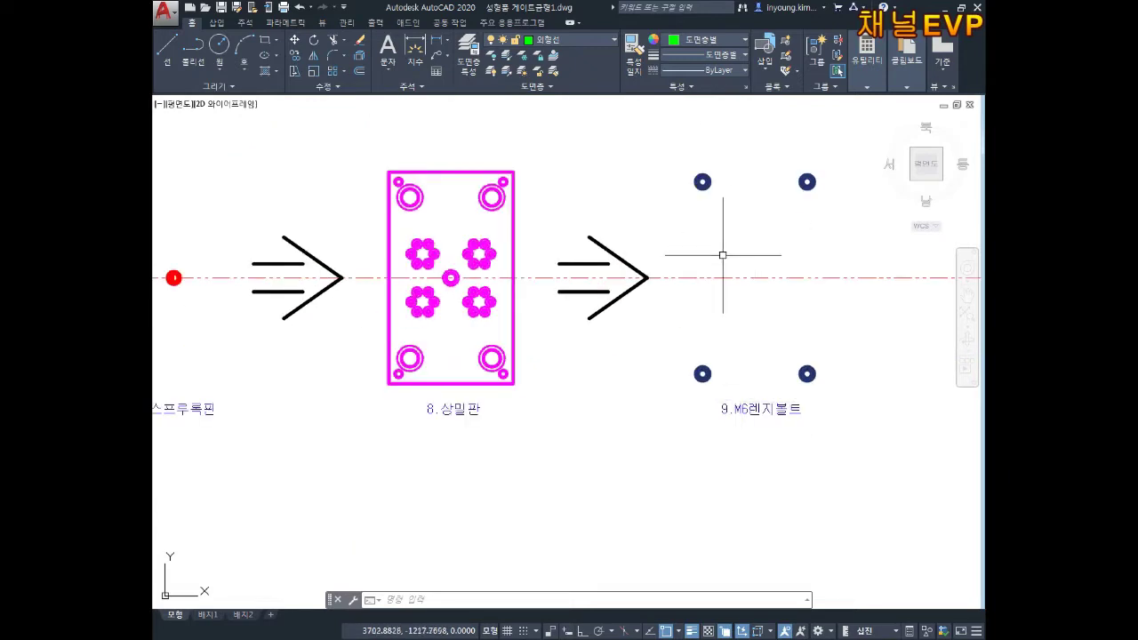
scroll(818, 313, "down", 5)
middle_click_drag(583, 327, 704, 326)
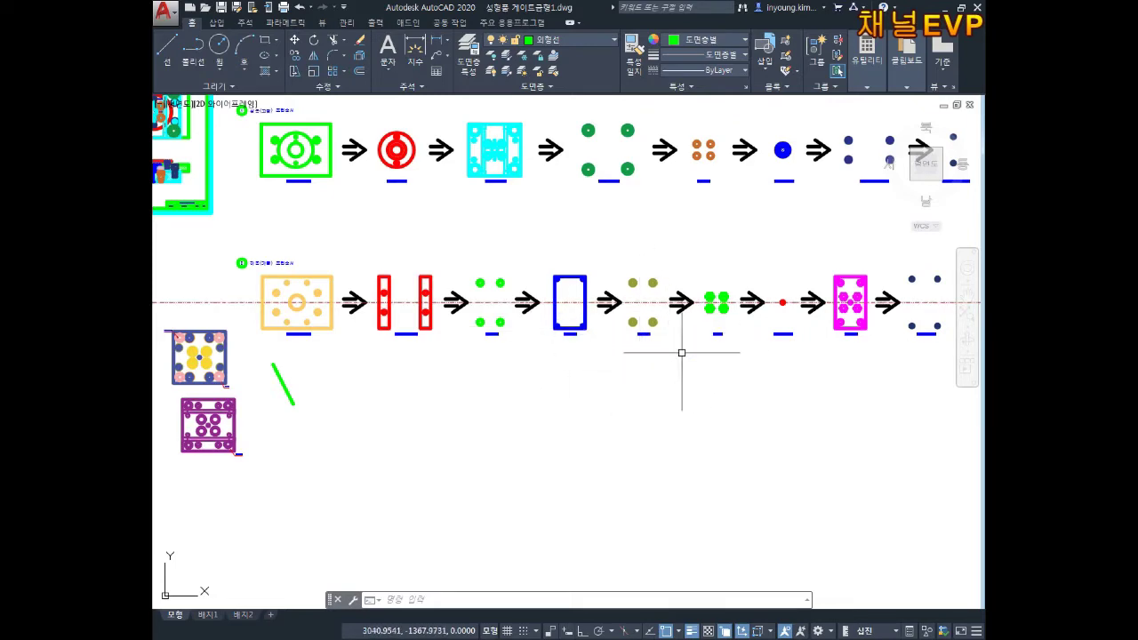
middle_click_drag(325, 387, 477, 386)
scroll(304, 353, "up", 6)
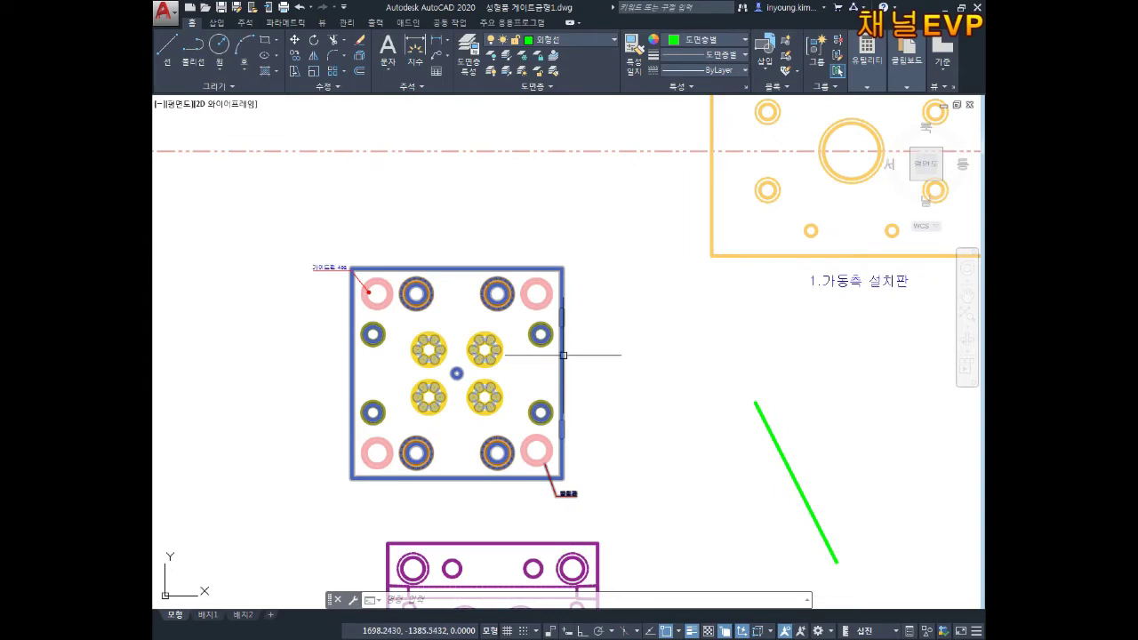
scroll(562, 356, "up", 2)
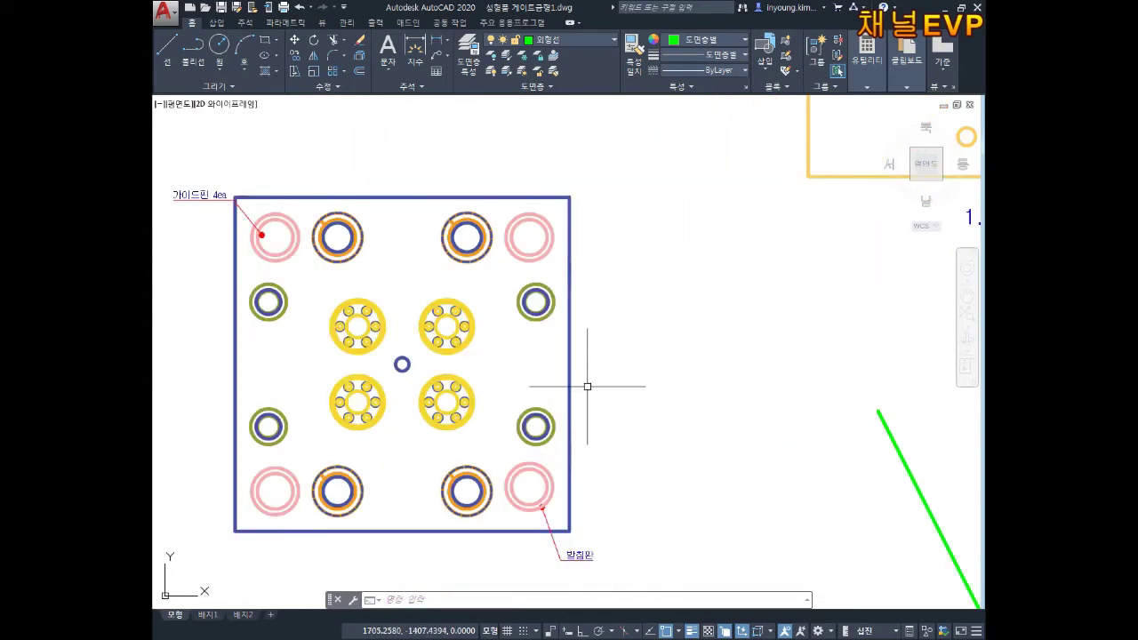
mouse_move(575, 378)
middle_mouse_down()
mouse_move(592, 368)
mouse_move(603, 379)
middle_mouse_up()
left_click(635, 488)
left_click(607, 503)
key("Escape")
Move the blue plate with its "받침판" leader out of the stacked assembly to a free spot below the centreline, beyond the navy bolts
scroll(756, 471, "down", 2)
scroll(663, 463, "up", 4)
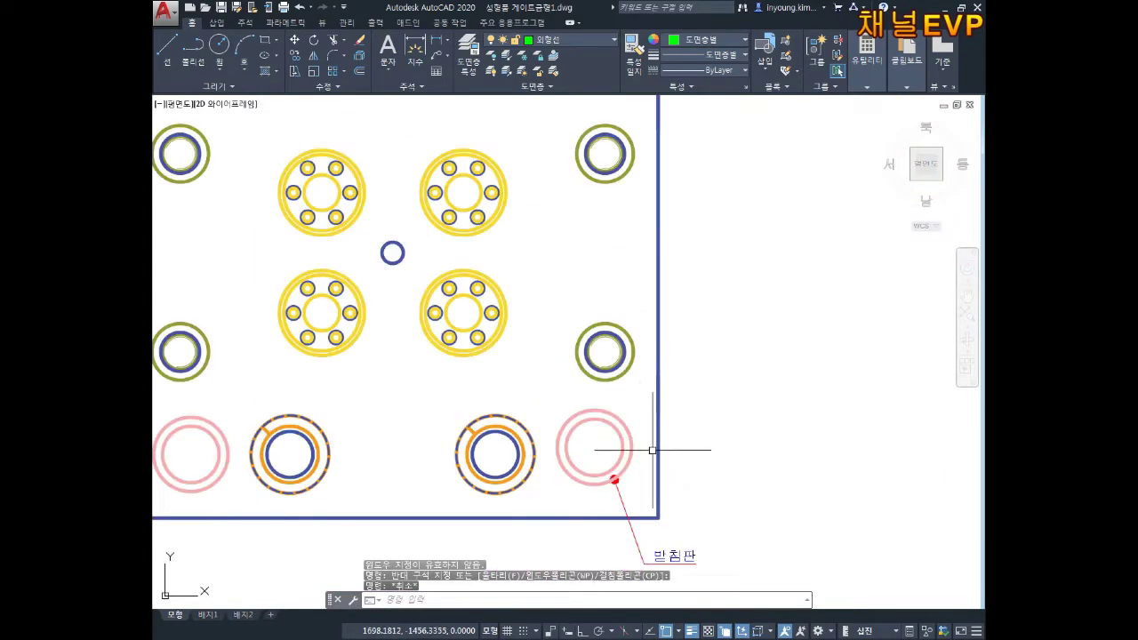
type("m")
key("Return")
left_click(719, 538)
left_click(665, 578)
key("Return")
left_click(686, 554)
scroll(787, 436, "down", 4)
middle_click_drag(880, 431, 695, 418)
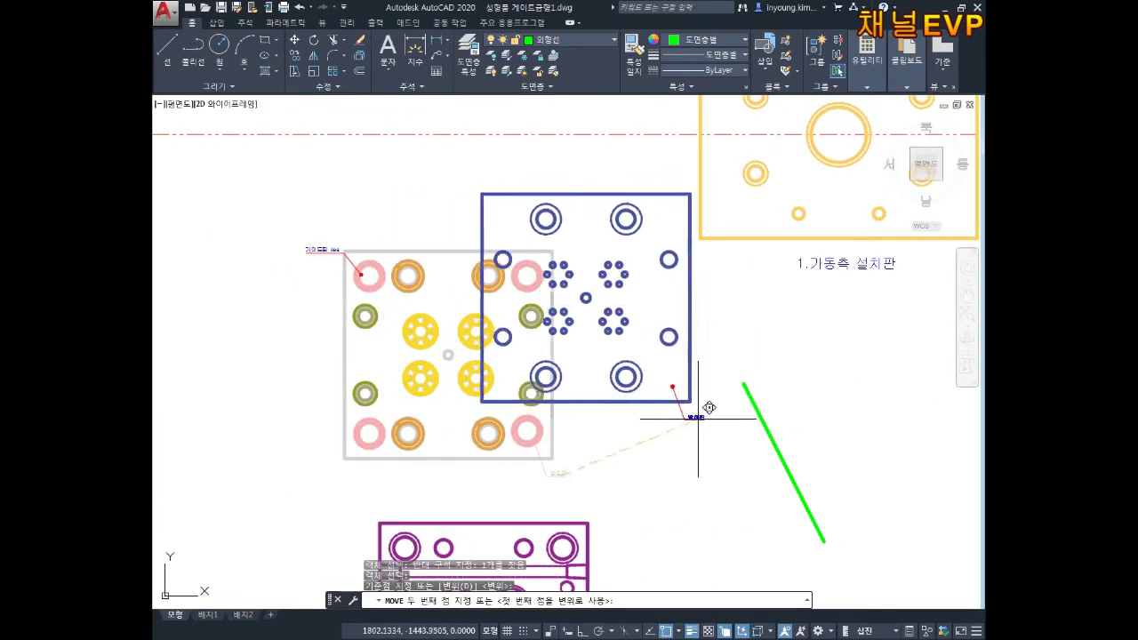
scroll(757, 428, "down", 4)
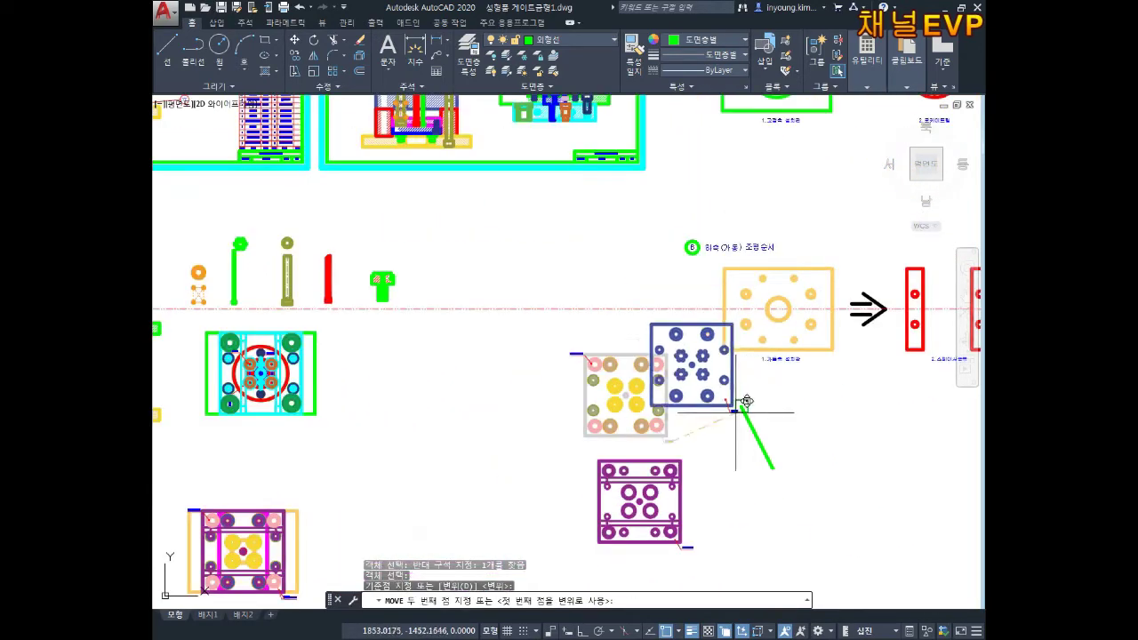
middle_click_drag(768, 416, 752, 541)
scroll(955, 584, "up", 4)
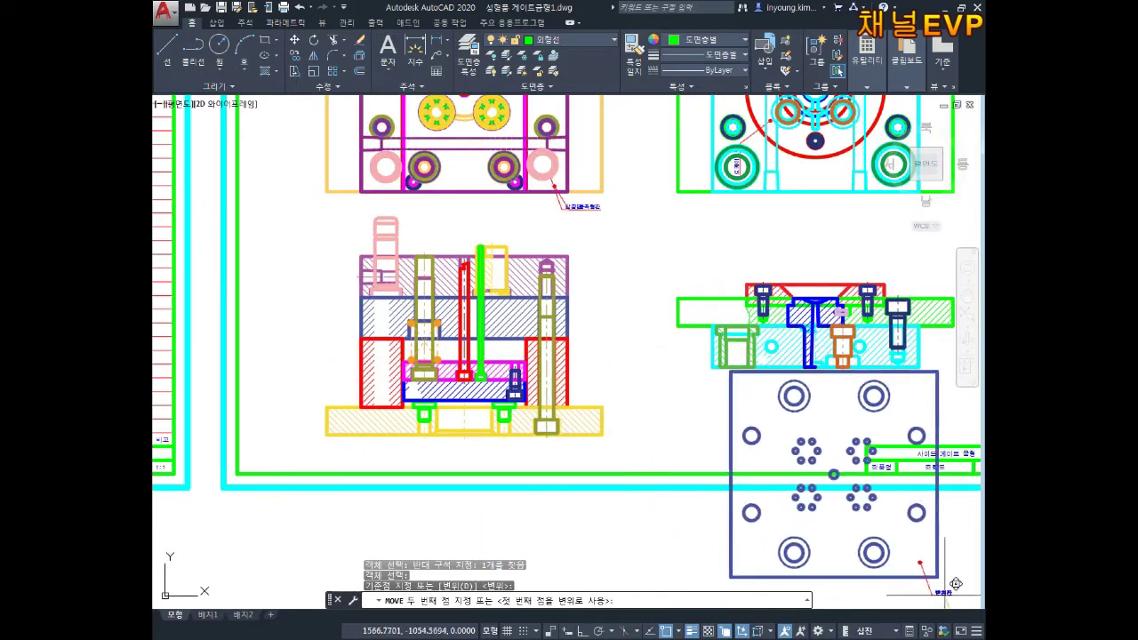
scroll(852, 496, "down", 4)
middle_click_drag(768, 381, 268, 126)
scroll(269, 126, "down", 4)
mouse_move(785, 348)
middle_mouse_down()
mouse_move(575, 385)
mouse_move(524, 412)
middle_mouse_up()
left_click(557, 374)
scroll(556, 374, "up", 8)
key("Escape")
key("Escape")
key("Escape")
Copy the last arrow by its tip along the centreline to just past the four navy bolts
type("c")
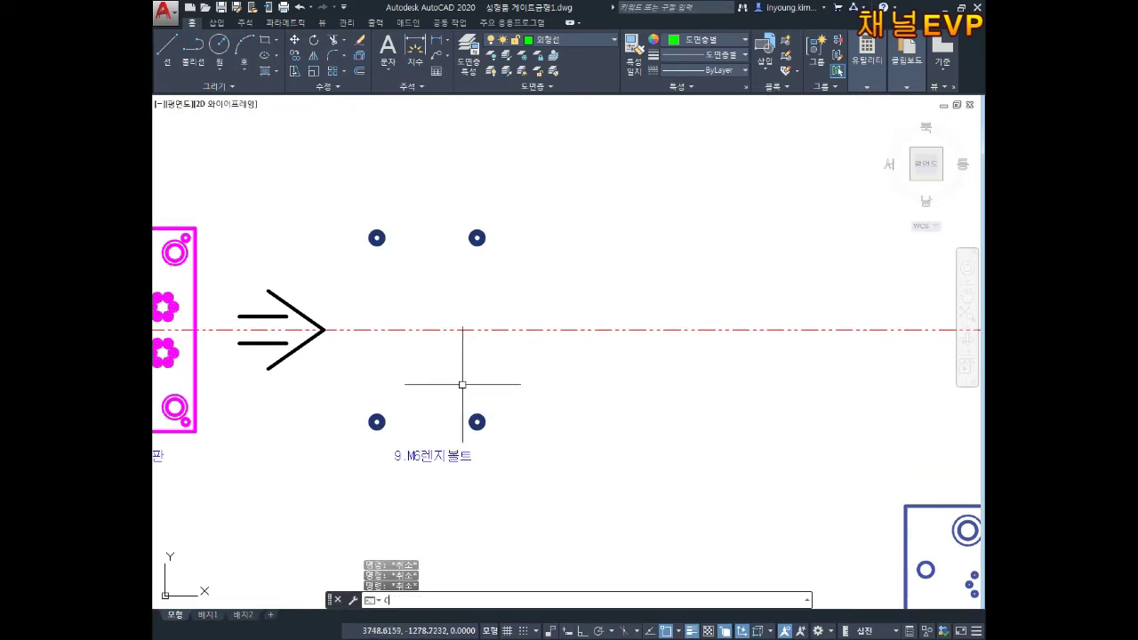
type("o")
key("Return")
left_click(287, 302)
key("Return")
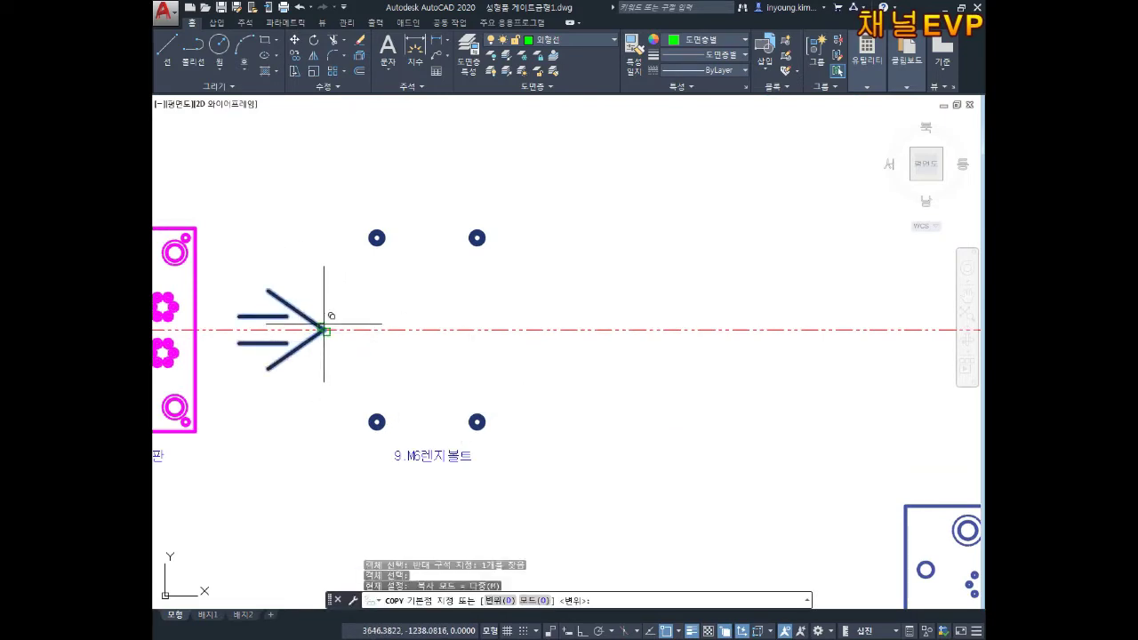
left_click(324, 329)
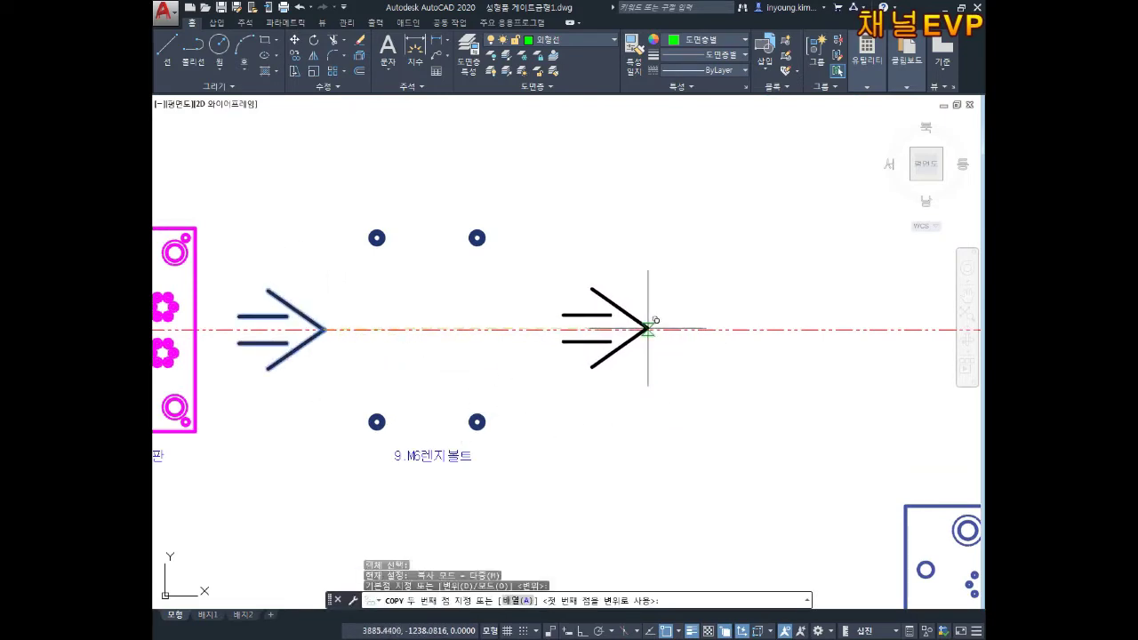
left_click(648, 329)
key("Escape")
key("Escape")
Move the blue plate by its centre circle onto the centreline past the new arrow, and explode it
scroll(660, 342, "down", 2)
middle_click_drag(849, 502, 667, 474)
key("Escape")
key("Return")
left_click(784, 267)
left_click(541, 441)
key("Return")
scroll(657, 392, "up", 5)
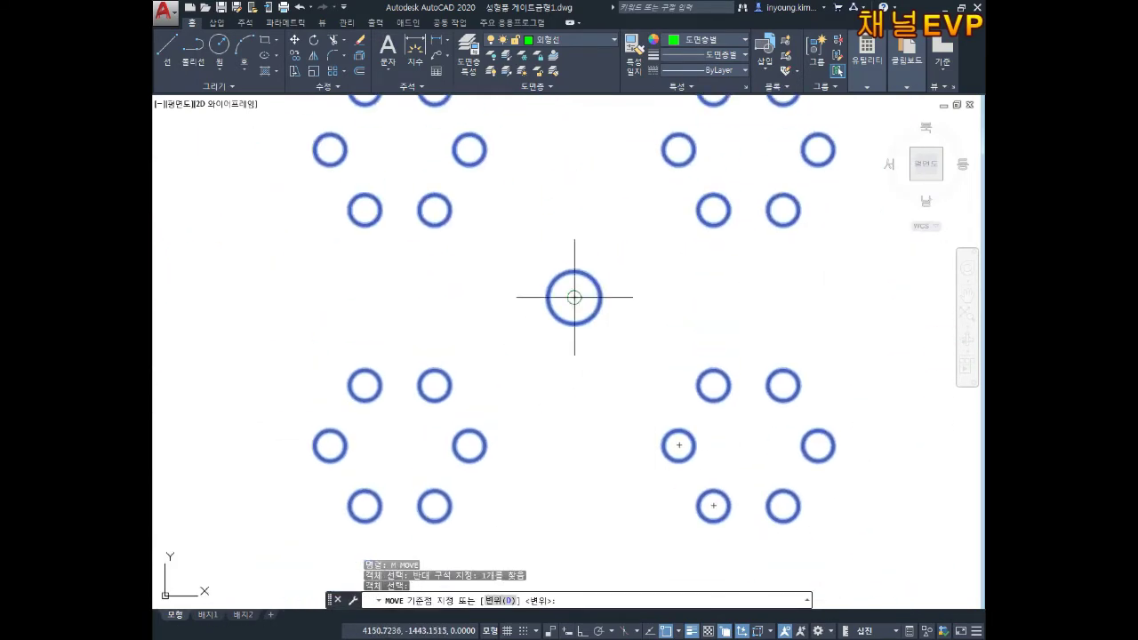
left_click(574, 297)
scroll(533, 427, "down", 5)
scroll(454, 385, "up", 3)
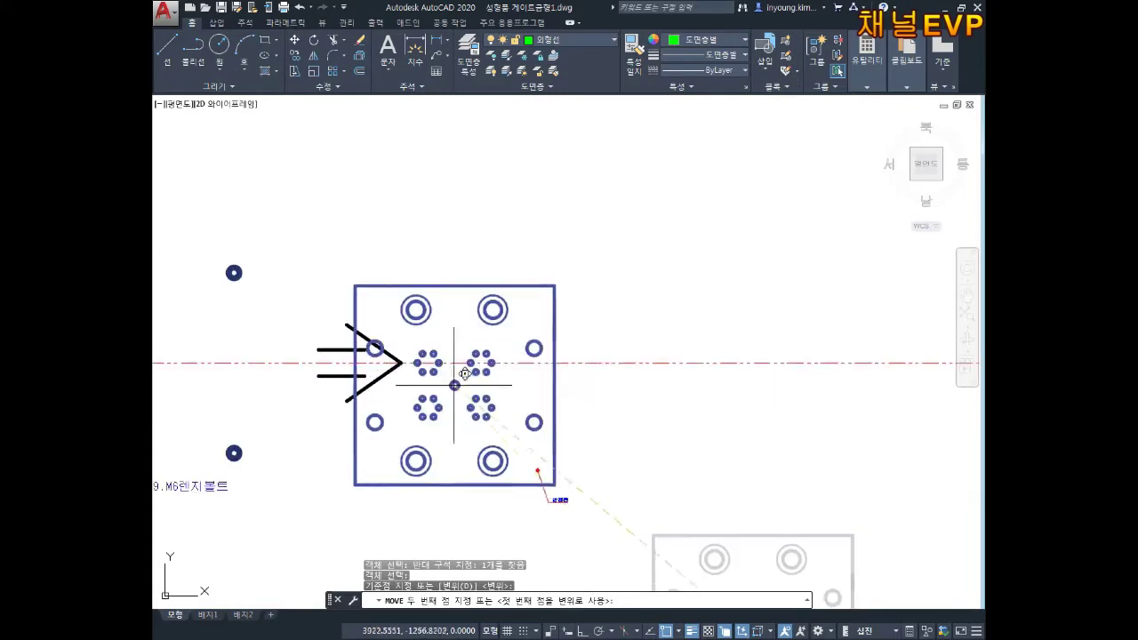
left_click(551, 363)
key("Escape")
key("Escape")
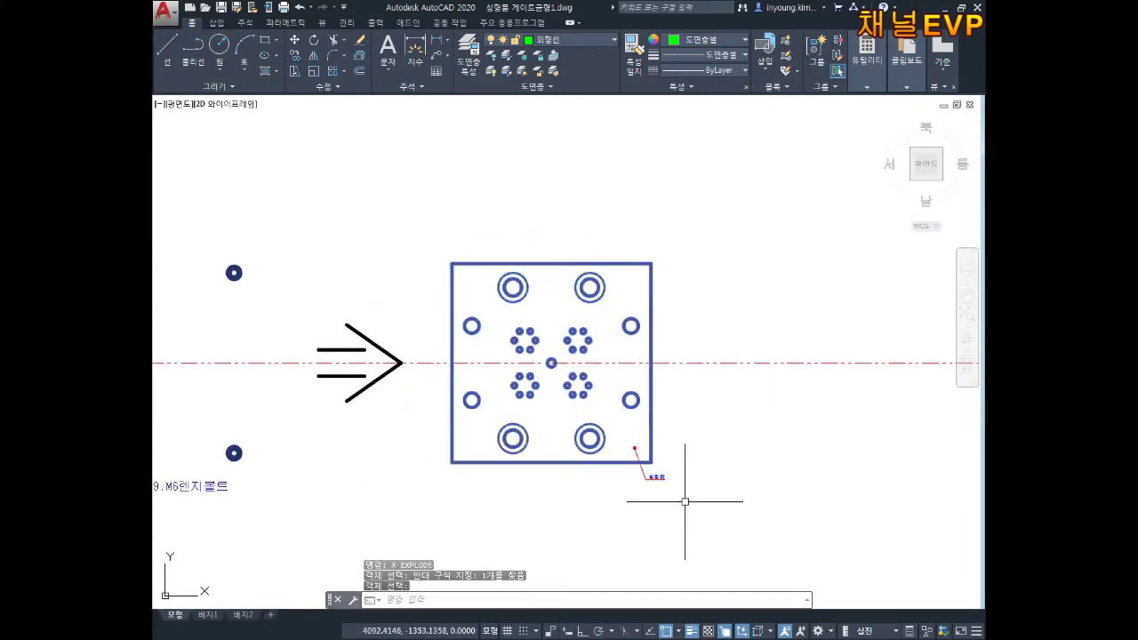
Delete the "받침판" leader and its text at the blue plate's lower-right corner
scroll(689, 468, "up", 4)
left_click(672, 477)
left_click(523, 550)
key("Delete")
scroll(510, 554, "down", 3)
Try to shift the blue plate along the centreline from its centre circle, and undo the shift
scroll(559, 457, "down", 2)
mouse_move(279, 487)
middle_mouse_down()
mouse_move(461, 435)
mouse_move(452, 470)
mouse_move(482, 478)
middle_mouse_up()
key("Escape")
middle_click_drag(683, 457, 507, 475)
type("M")
key("Return")
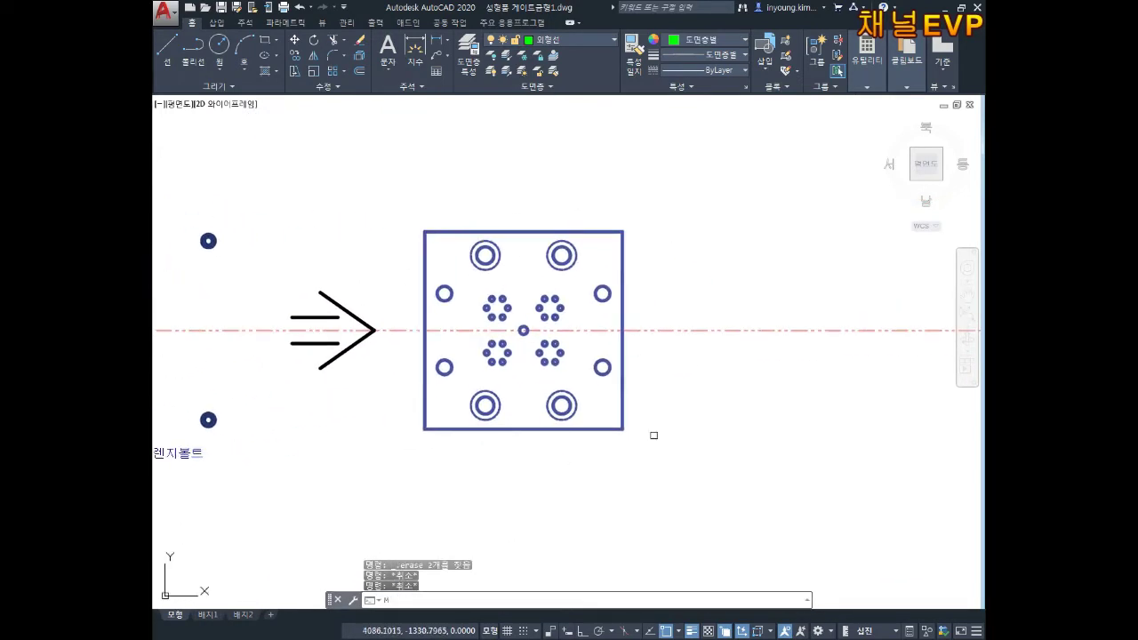
left_click(658, 417)
left_click(527, 516)
key("Return")
scroll(515, 316, "up", 4)
left_click(546, 369)
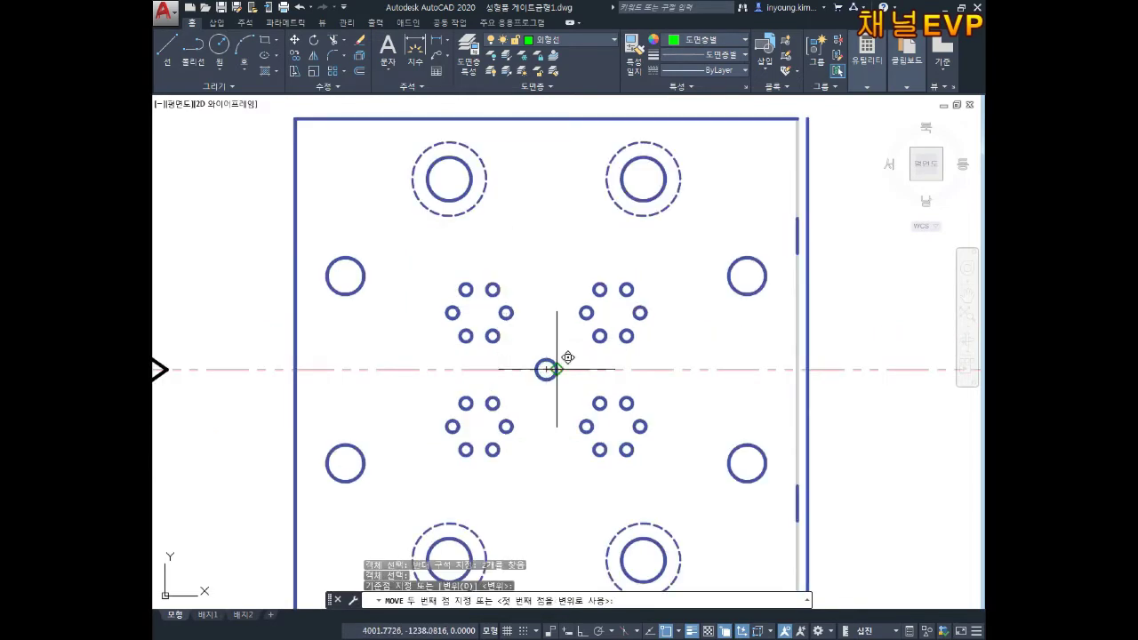
key("Escape")
scroll(580, 376, "down", 4)
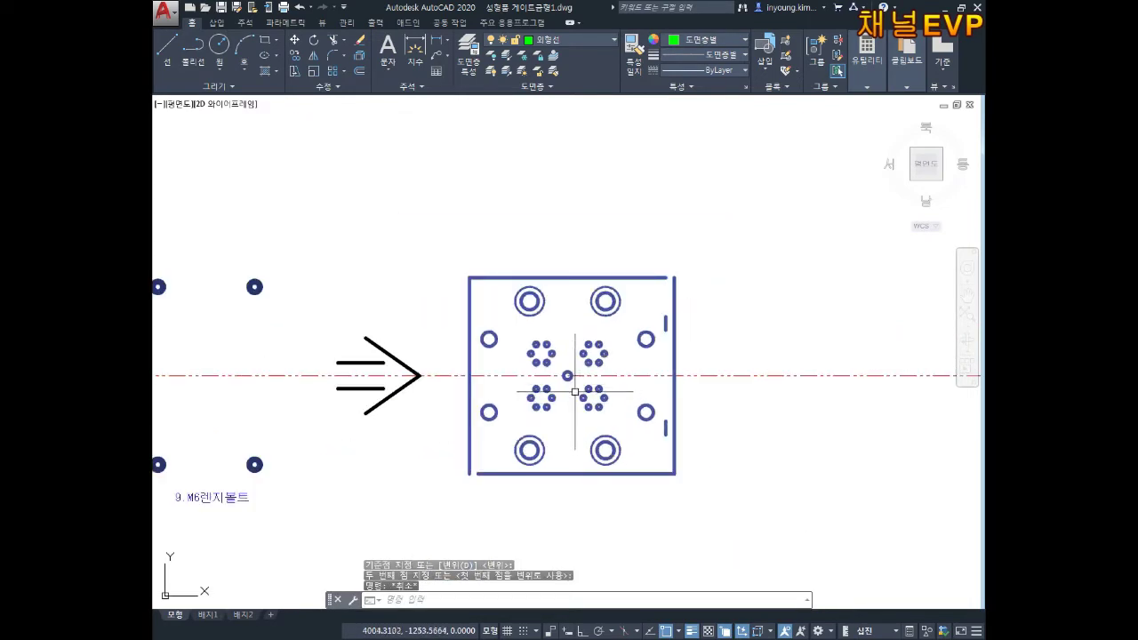
scroll(595, 373, "up", 3)
type("U")
key("Return")
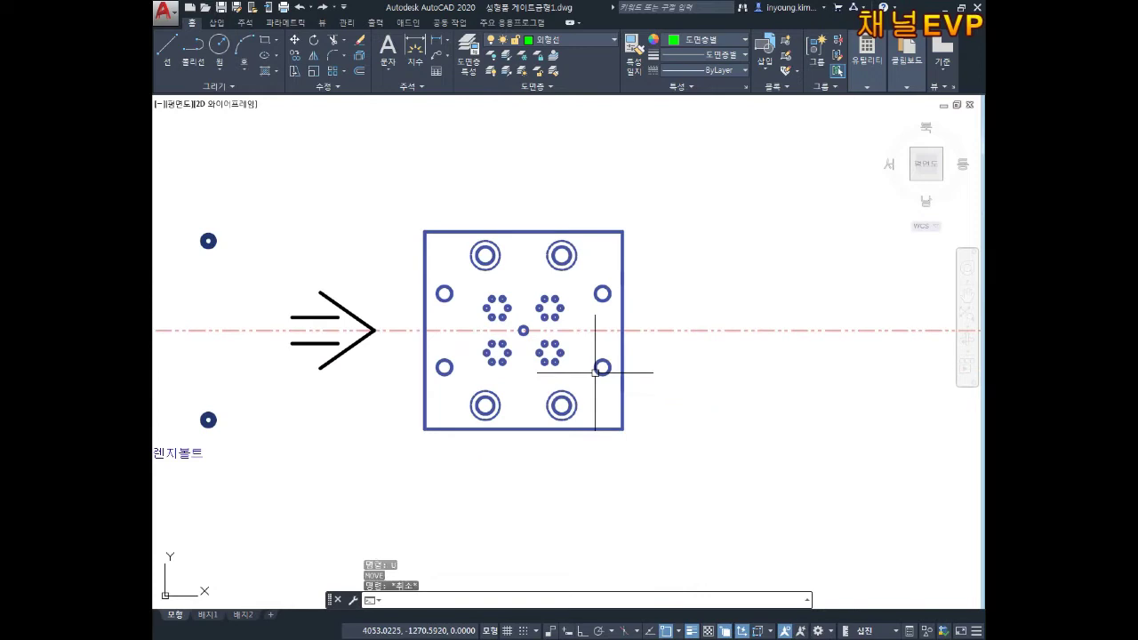
key("Escape")
key("Escape")
Move all of the blue plate's edges and holes together by the centre circle, snapping it onto the centreline
type("M")
key("Return")
left_click(674, 205)
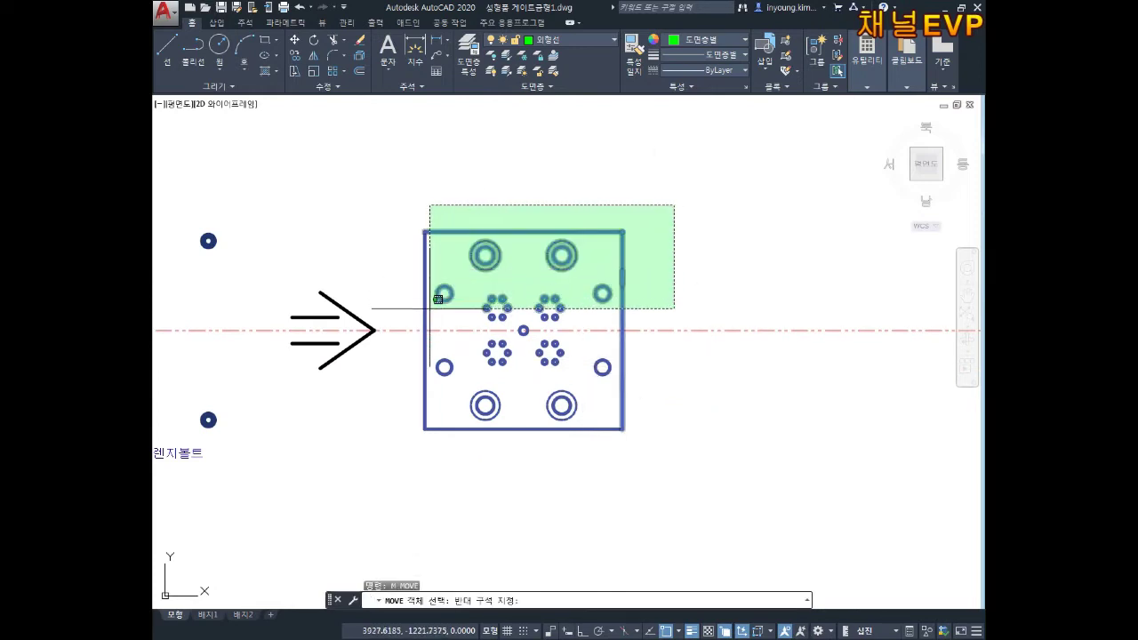
left_click(414, 331)
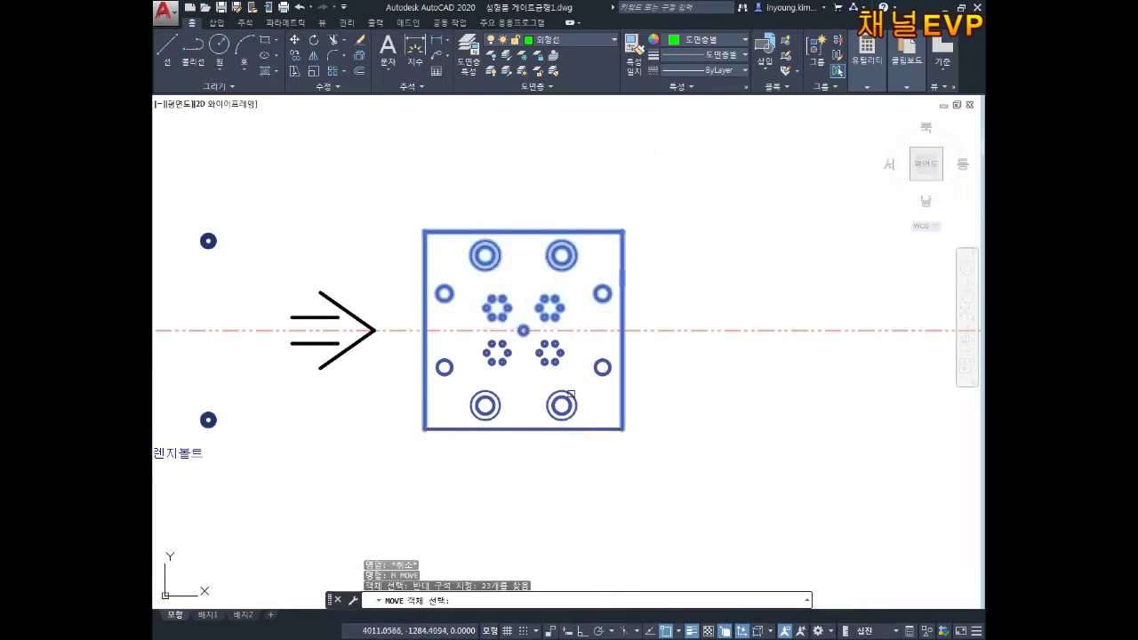
left_click(636, 344)
left_click(397, 442)
scroll(534, 333, "up", 4)
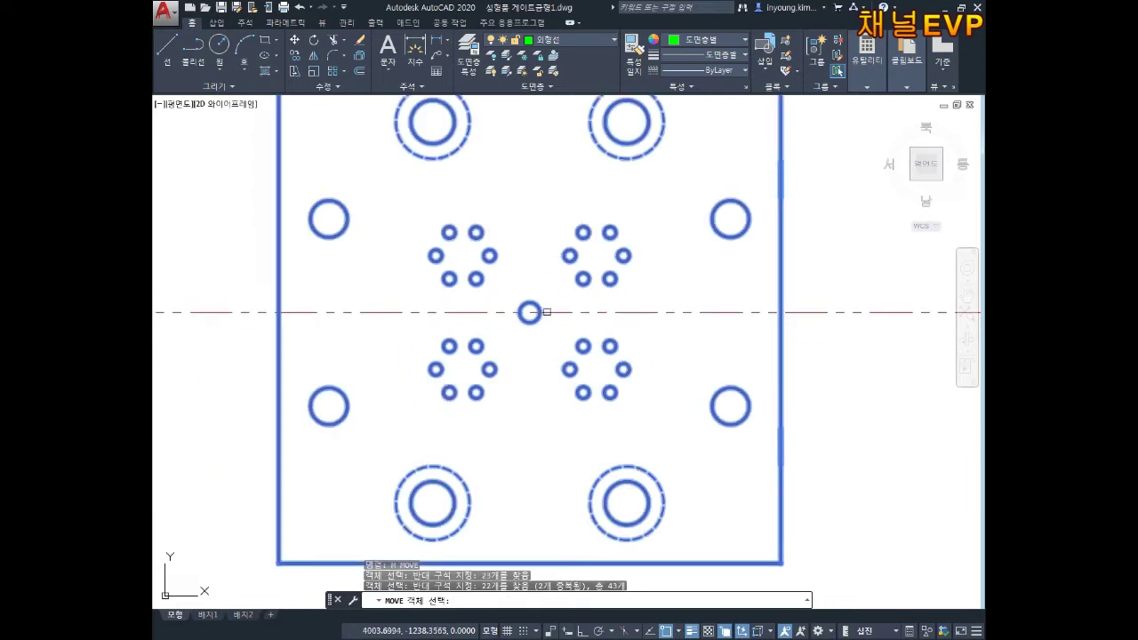
middle_click_drag(549, 324, 553, 371)
scroll(545, 363, "up", 5)
key("Return")
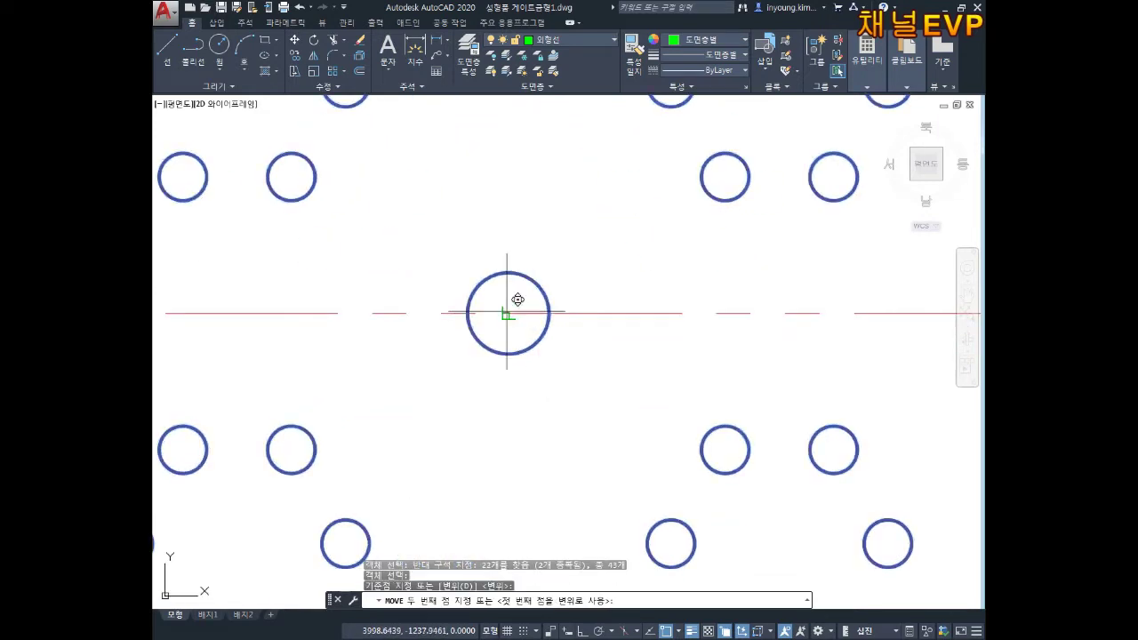
left_click(508, 312)
key("Escape")
scroll(640, 312, "down", 10)
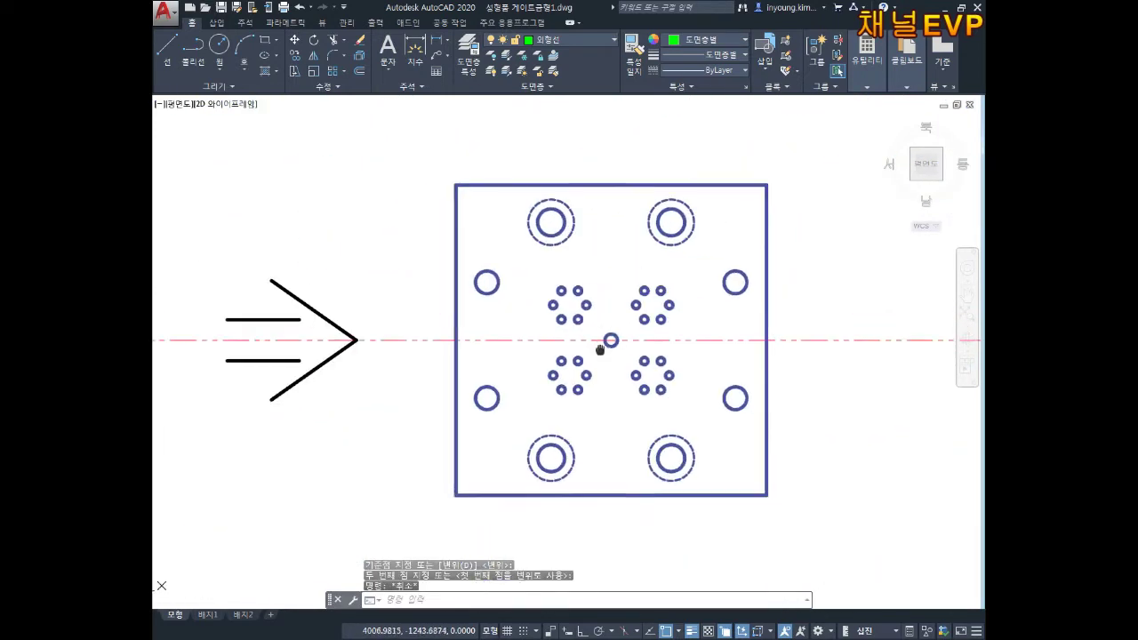
Copy the "9.M6렌지볼트" label from the bolts' centreline point to the blue plate's centre, placing it below the plate
middle_click_drag(553, 339, 598, 314)
key("Escape")
type("co")
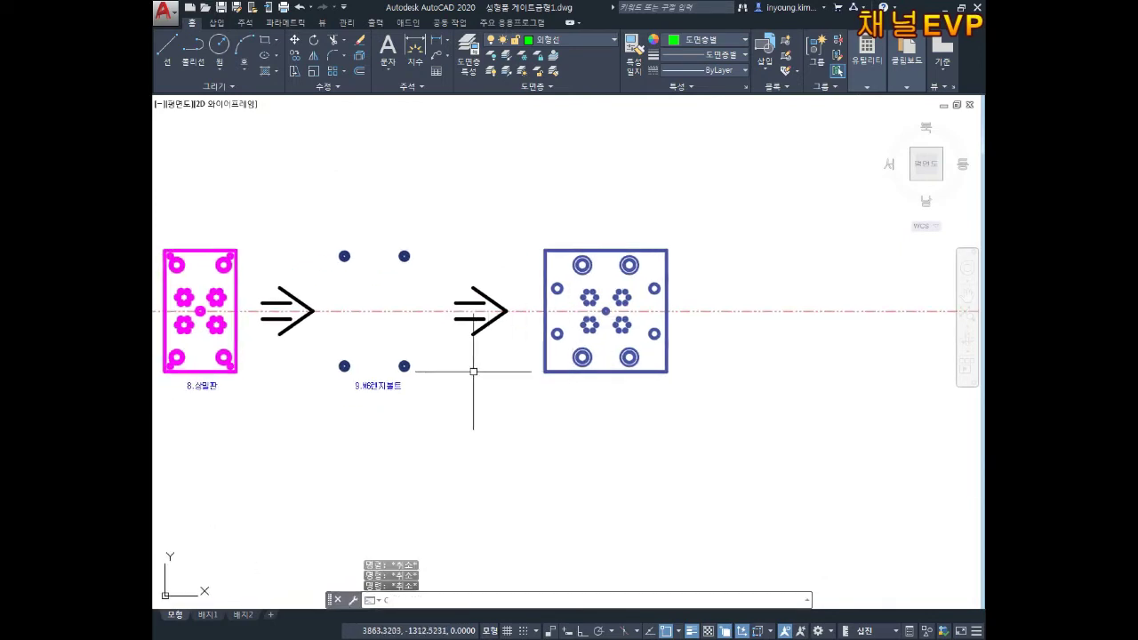
key("space")
scroll(379, 380, "up", 4)
left_click(383, 379)
left_click(352, 425)
key("space")
middle_click_drag(390, 292, 429, 364)
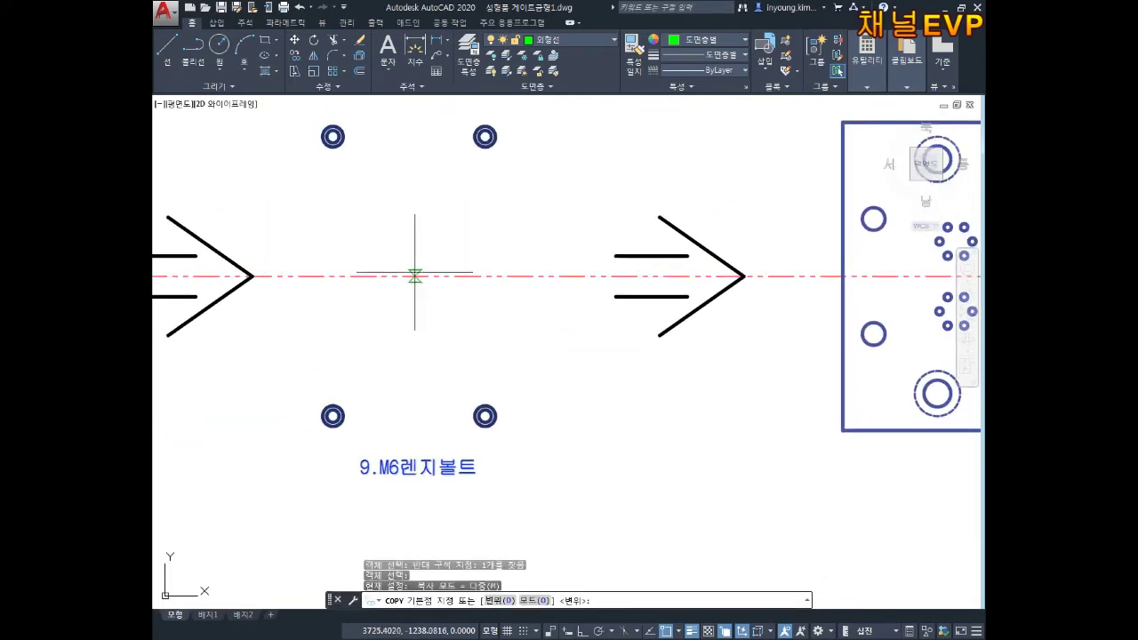
left_click(411, 276)
scroll(483, 254, "down", 3)
scroll(629, 259, "up", 5)
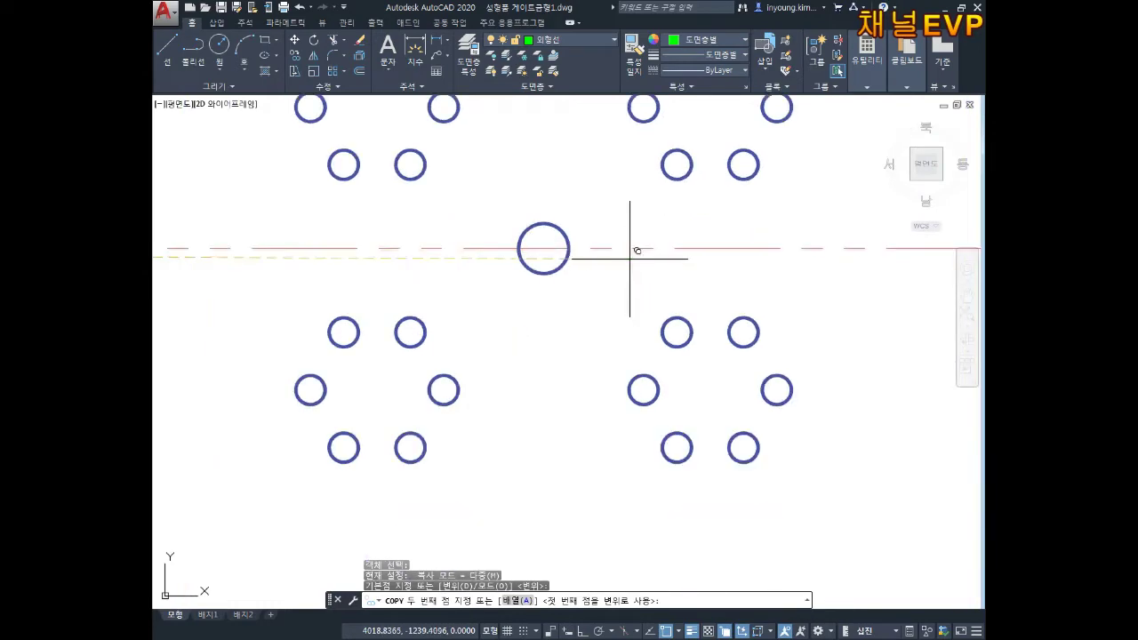
left_click(543, 247)
scroll(577, 254, "down", 4)
key("Escape")
Place the copied label below the blue plate and change its text to "10.받침판"
left_click(534, 391)
key("Escape")
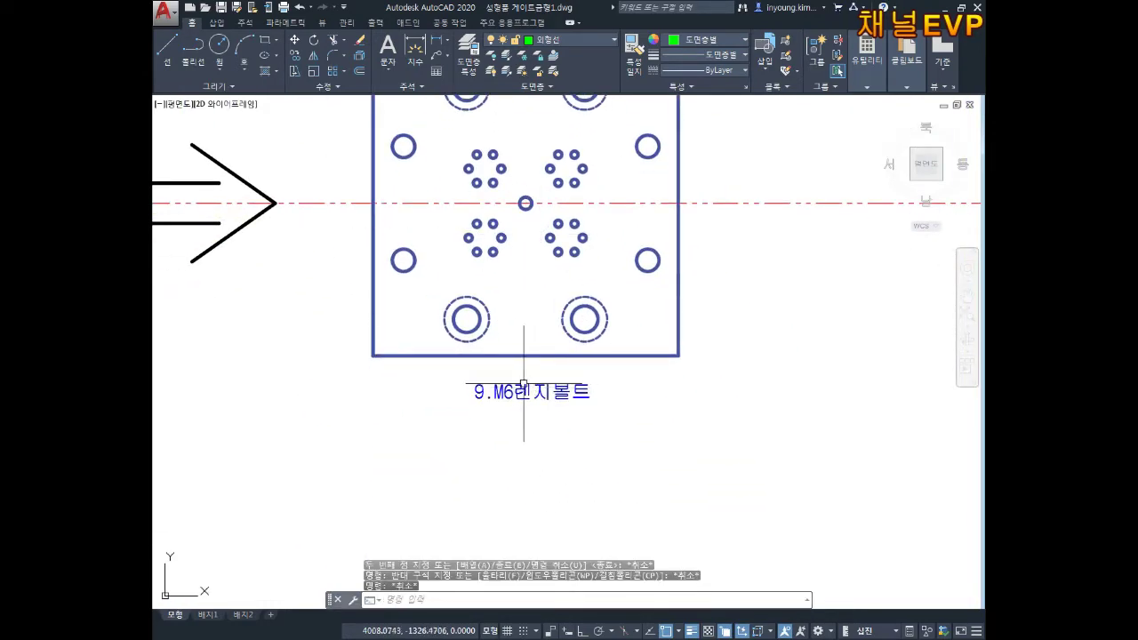
double_click(524, 387)
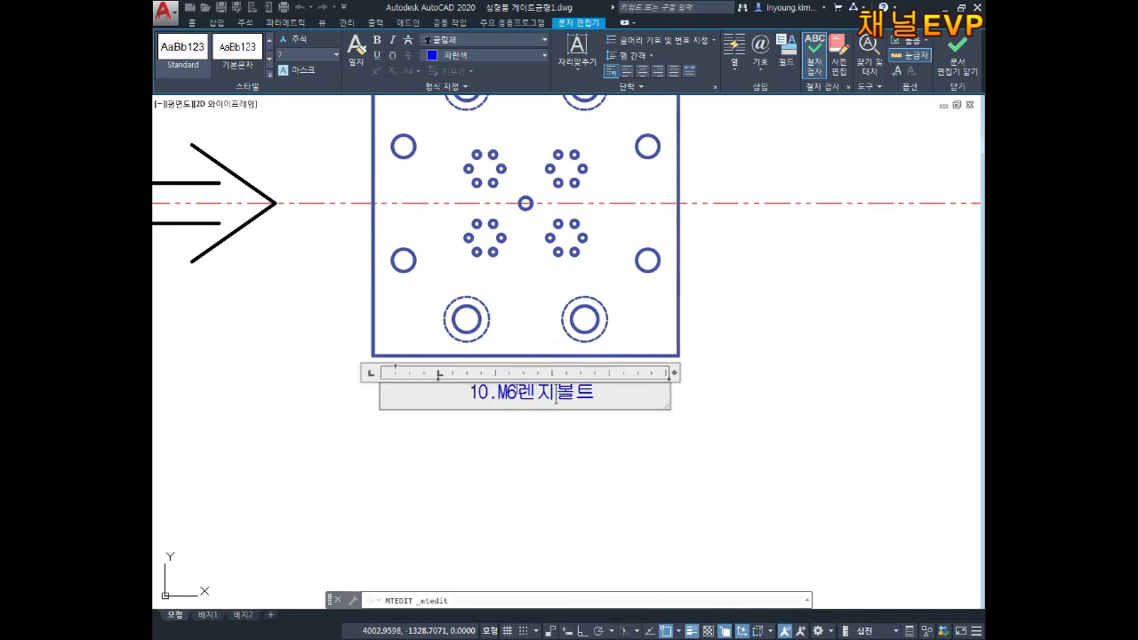
key("BackSpace")
key("BackSpace")
key("BackSpace")
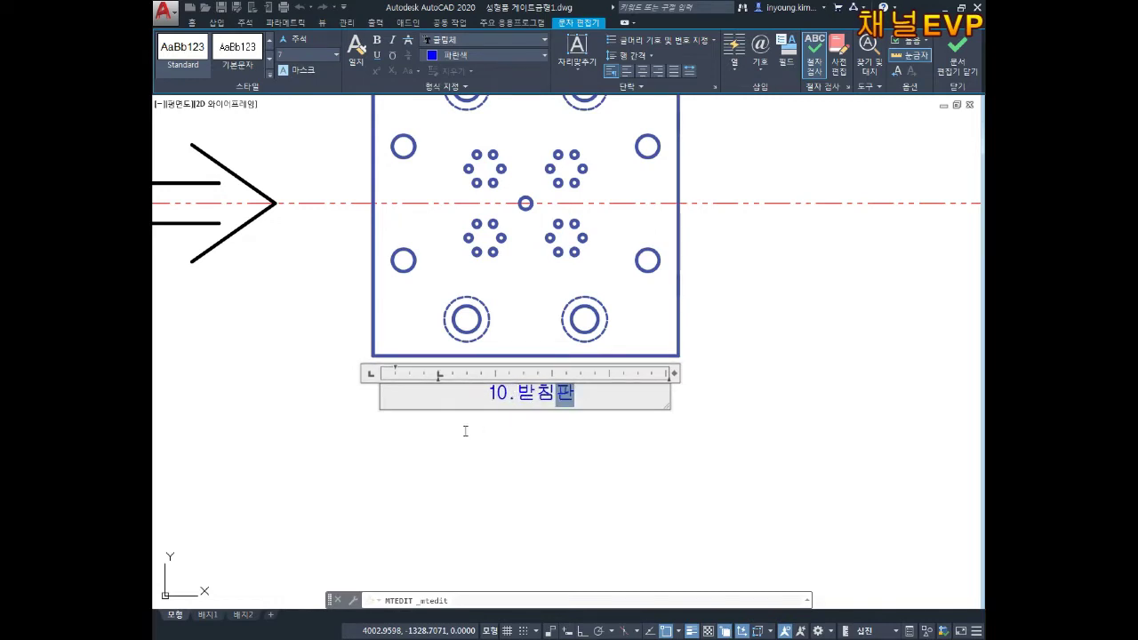
left_click(465, 431)
Copy the arrow before the blue plate by its tip to the centreline just past the plate
scroll(500, 393, "down", 5)
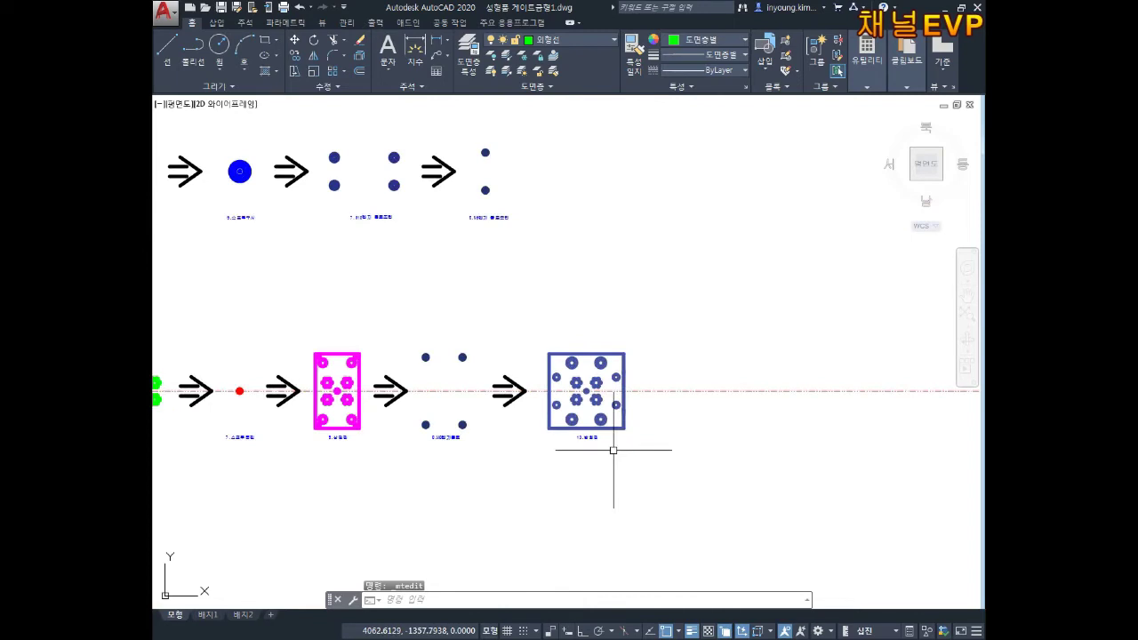
scroll(605, 410, "up", 2)
mouse_move(492, 405)
middle_mouse_down()
mouse_move(472, 389)
mouse_move(445, 418)
middle_mouse_up()
key("Escape")
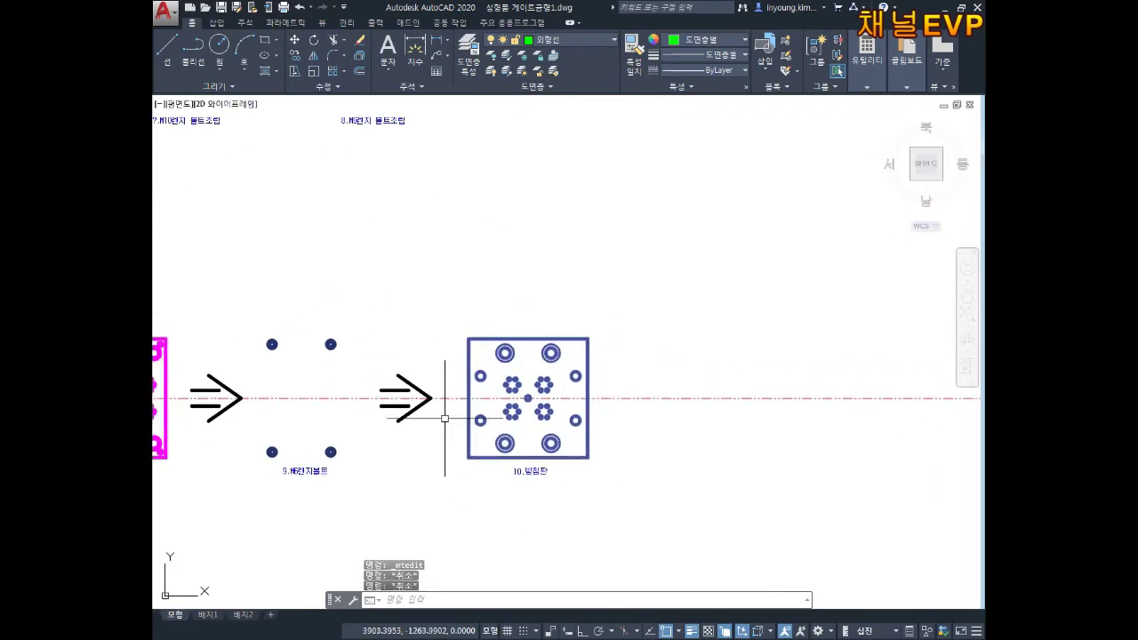
key("space")
scroll(444, 418, "up", 6)
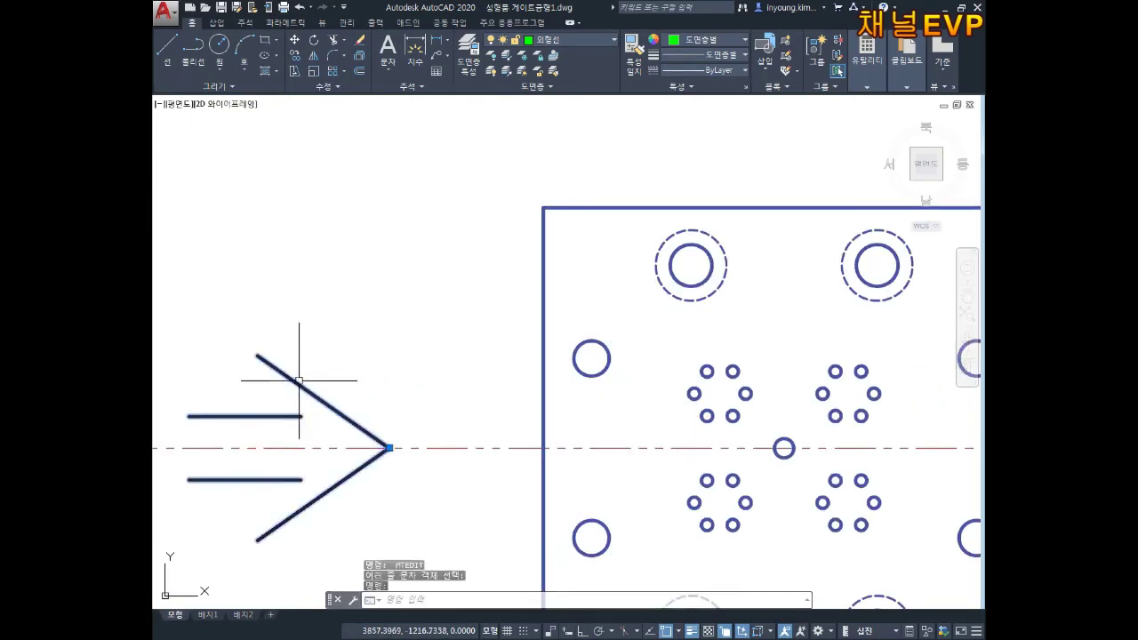
key("space")
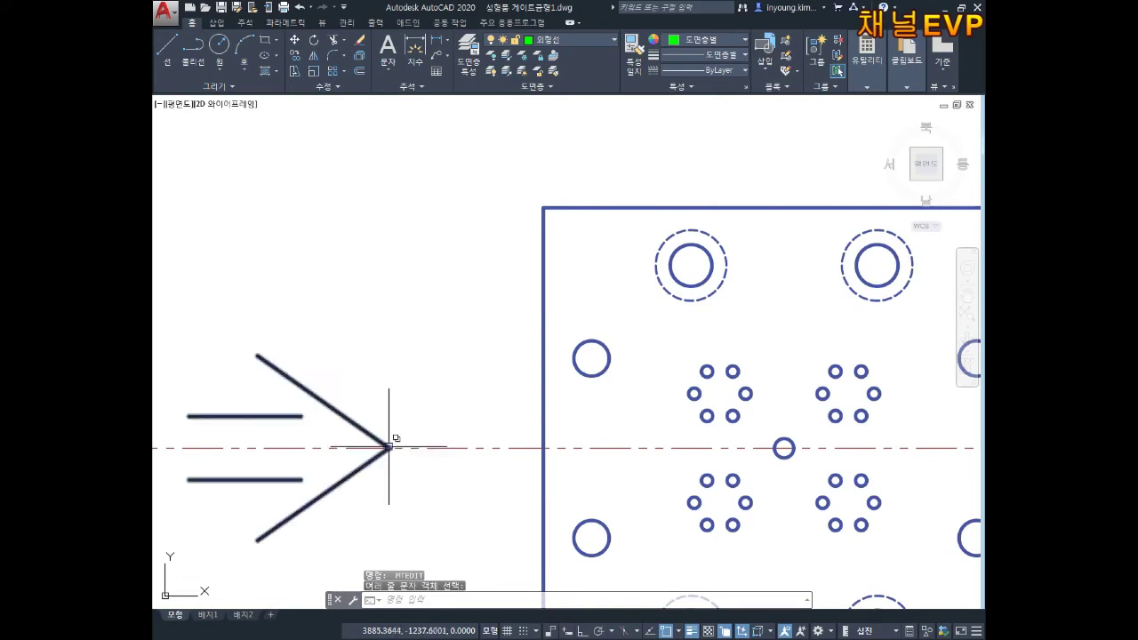
type("co")
key("space")
left_click_drag(389, 446, 320, 403)
left_click(394, 355)
left_click(343, 401)
key("space")
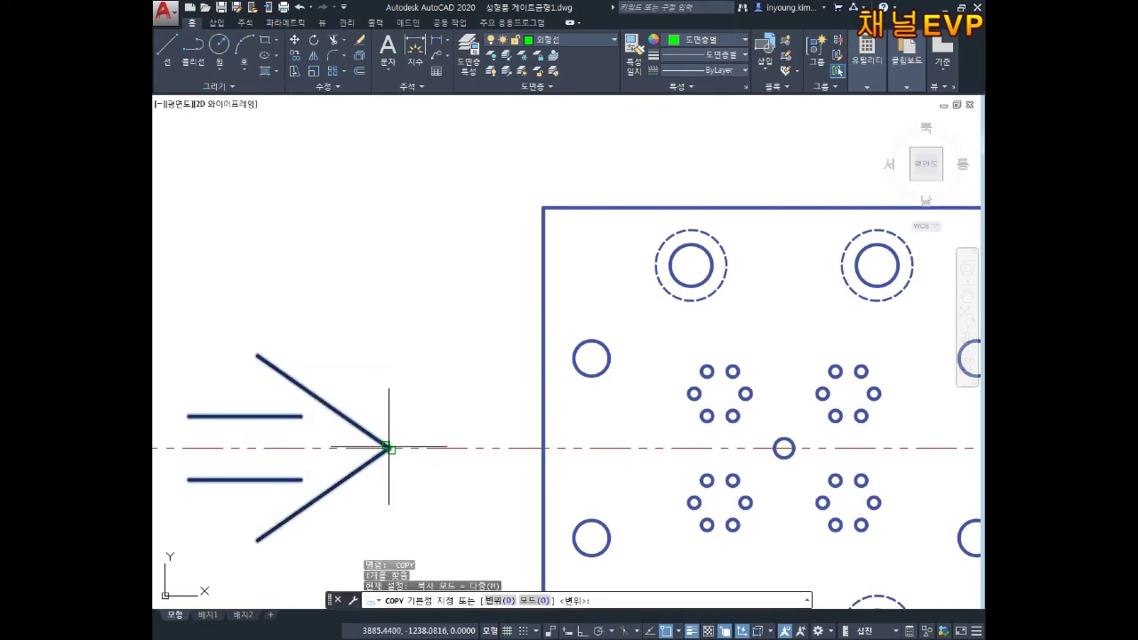
left_click(389, 447)
scroll(658, 440, "down", 4)
middle_click_drag(666, 439, 204, 392)
left_click(472, 391)
scroll(508, 444, "down", 4)
key("Escape")
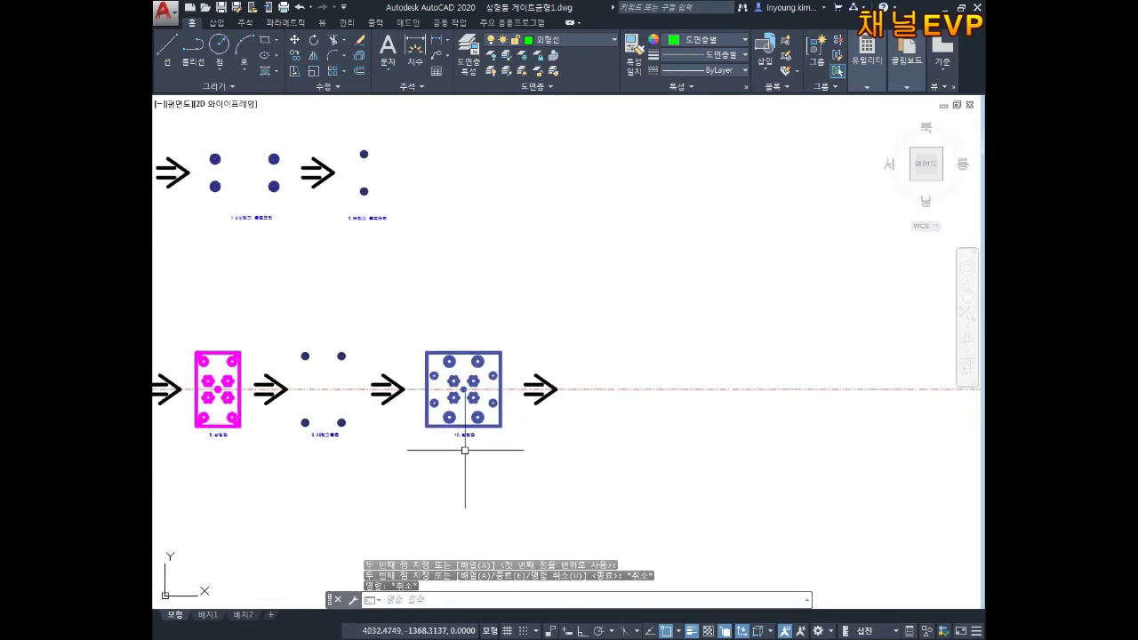
Examine the lower side's section view to identify the part that follows the support plate
middle_click_drag(475, 452, 613, 394)
scroll(513, 361, "down", 3)
middle_click_drag(353, 376, 744, 424)
mouse_move(391, 262)
middle_mouse_down()
mouse_move(637, 335)
mouse_move(601, 303)
middle_mouse_up()
scroll(427, 294, "up", 10)
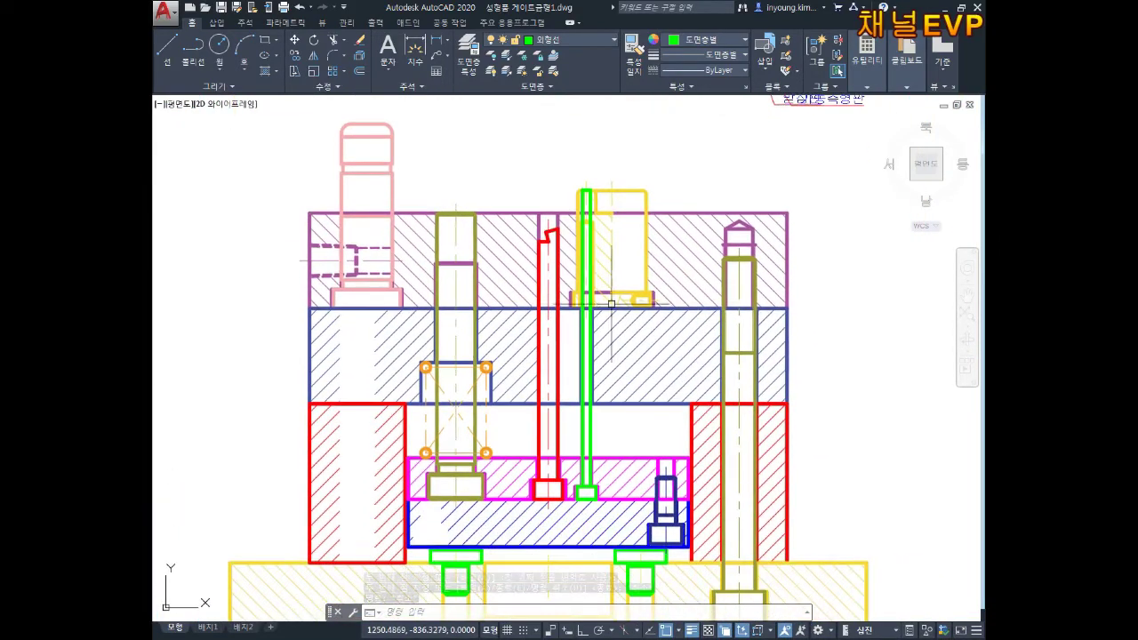
key("ctrl+a")
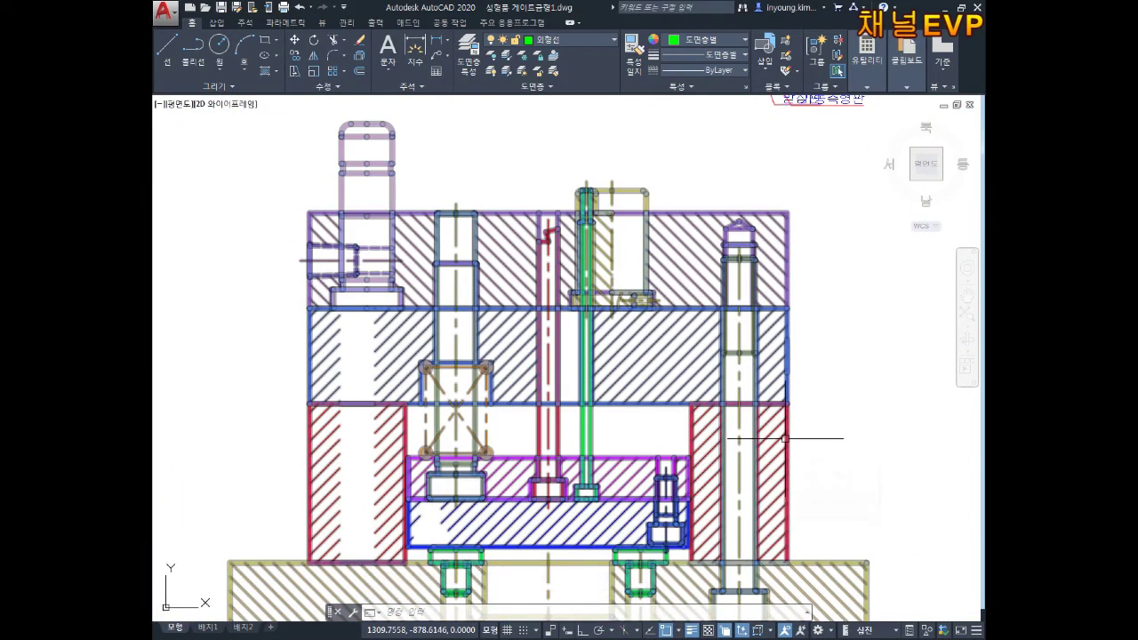
key("Escape")
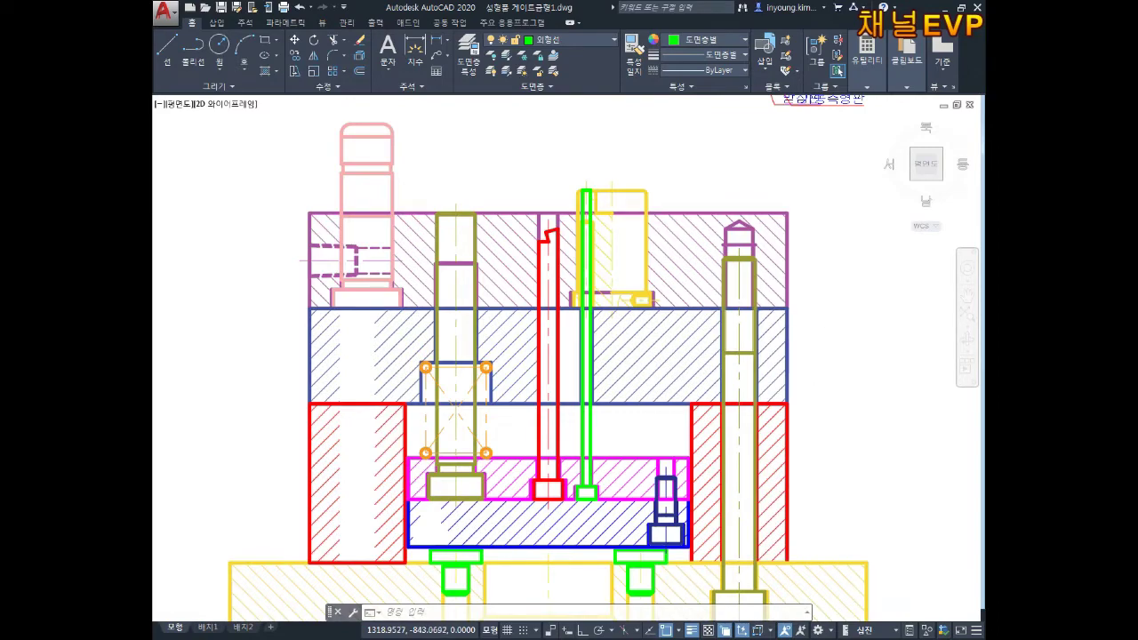
Move the purple movable-side cavity plate with its "가동측형판" leader to just below the centreline, past the last arrow
scroll(569, 356, "down", 5)
mouse_move(587, 498)
middle_mouse_down()
mouse_move(507, 409)
mouse_move(506, 338)
middle_mouse_up()
scroll(640, 307, "up", 4)
scroll(689, 315, "up", 4)
type("m")
key("Return")
left_click(737, 419)
left_click(681, 450)
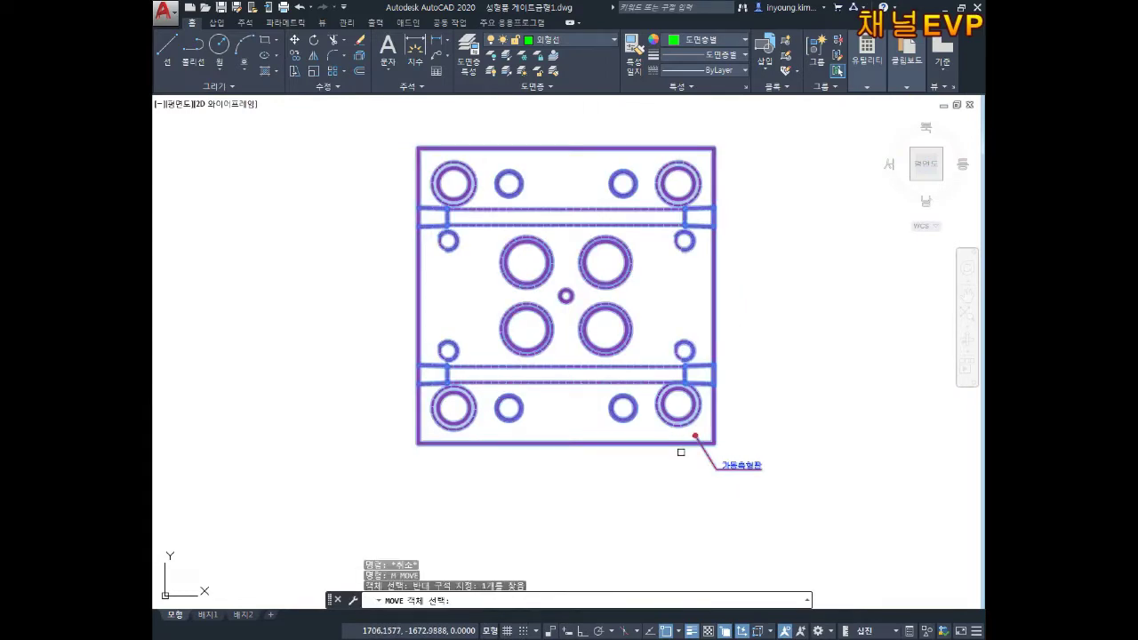
key("Return")
left_click(631, 263)
scroll(513, 305, "down", 4)
scroll(513, 306, "down", 4)
middle_click_drag(665, 381, 129, 412)
scroll(528, 379, "up", 4)
key("Escape")
key("Escape")
key("Escape")
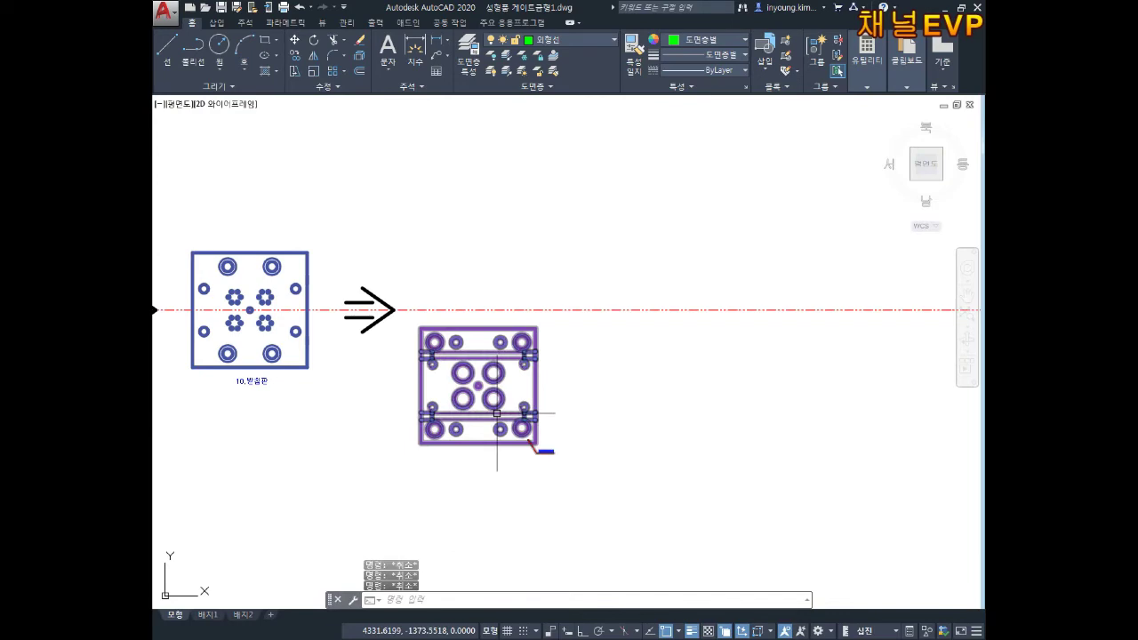
Move the purple plate by its centre circle onto the centreline after the last arrow
key("Return")
left_click(578, 453)
left_click(491, 375)
key("Return")
scroll(491, 376, "up", 6)
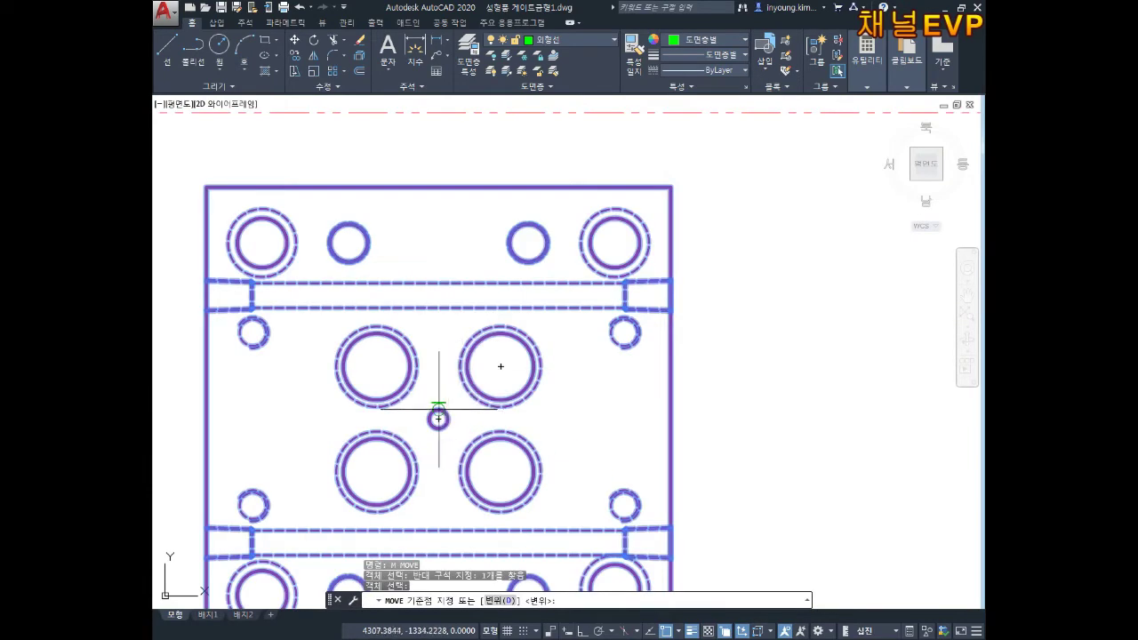
left_click(438, 418)
middle_click_drag(442, 415, 556, 475)
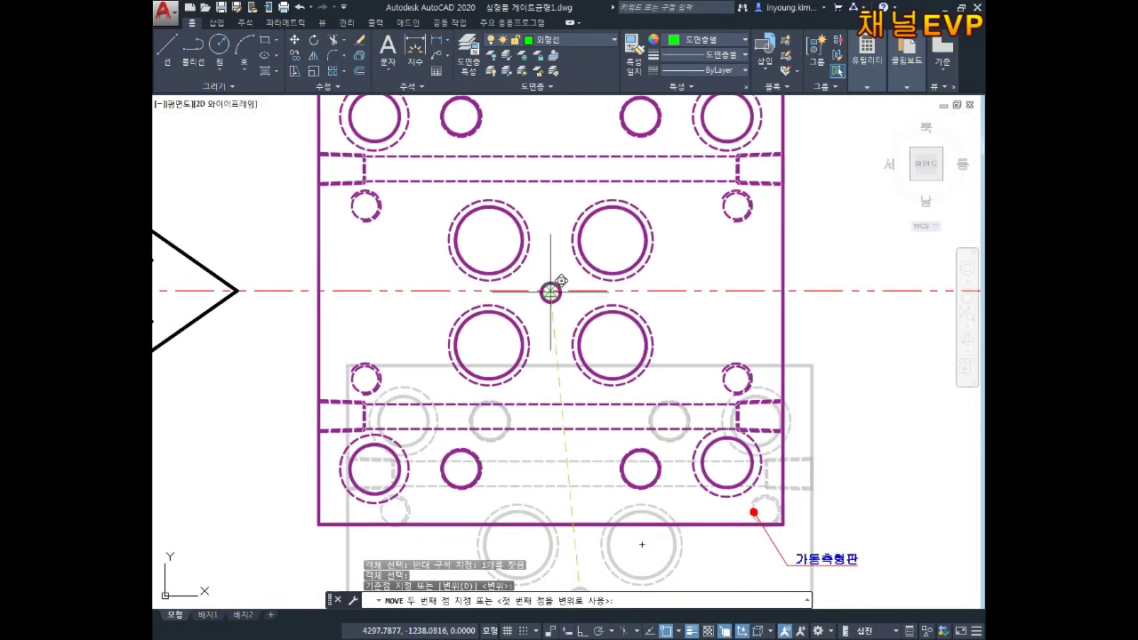
key("Escape")
key("Escape")
key("Escape")
Shift the purple plate slightly along the centreline to widen its gap from the arrow
scroll(587, 383, "down", 4)
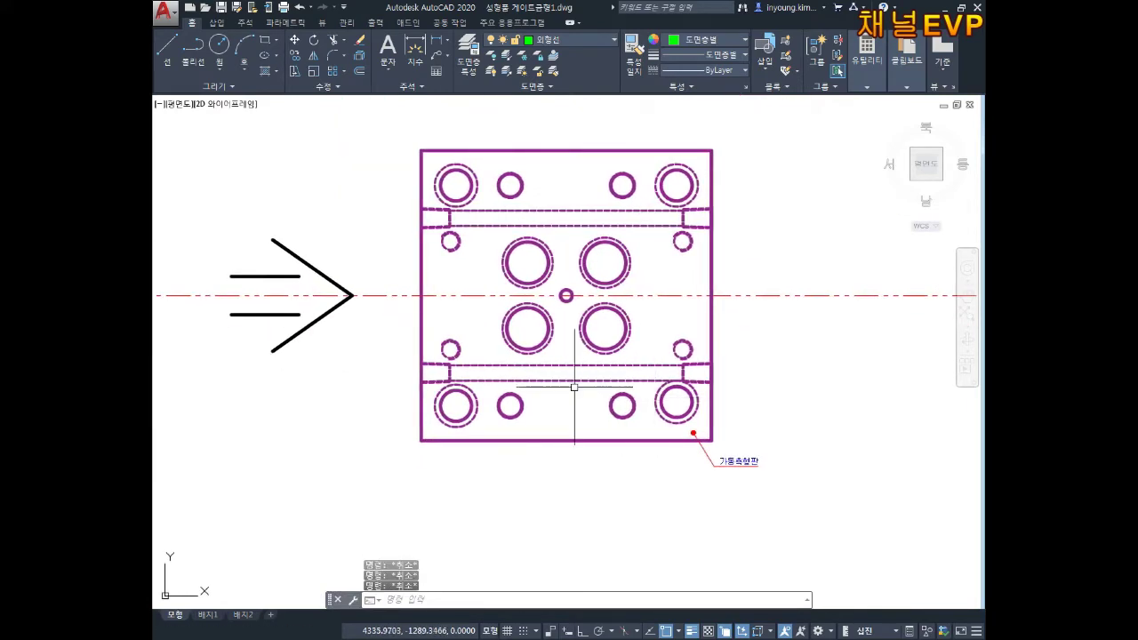
scroll(520, 364, "down", 4)
middle_click_drag(403, 417, 461, 393)
middle_click_drag(568, 404, 506, 478)
key("space")
left_click(612, 410)
left_click(565, 457)
key("space")
scroll(597, 360, "up", 6)
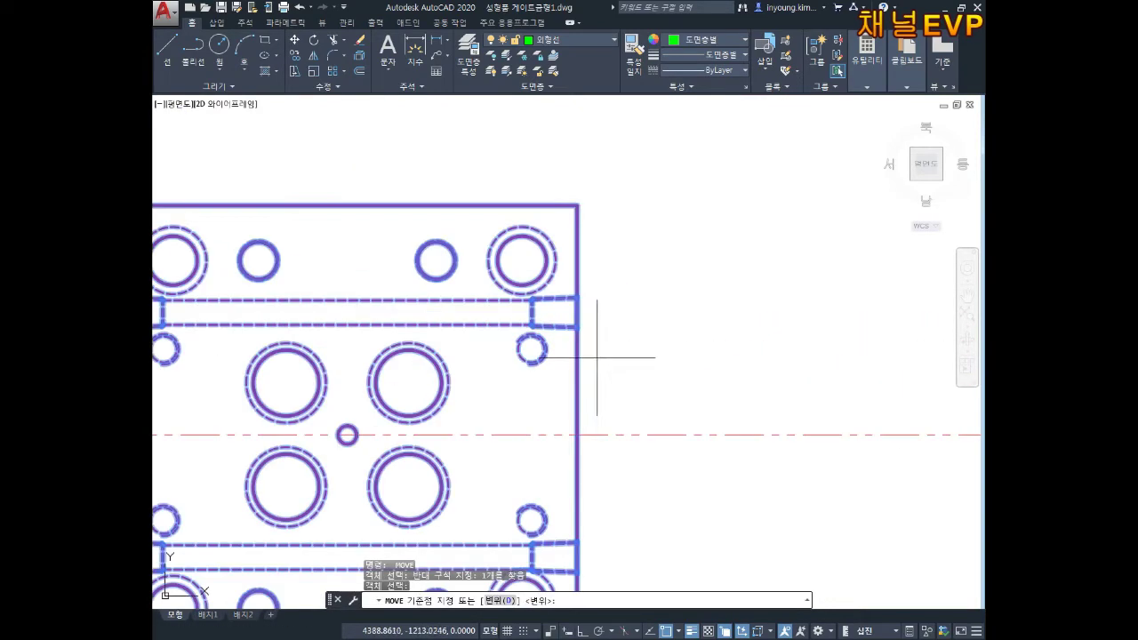
left_click(567, 435)
key("Escape")
key("Escape")
scroll(658, 356, "down", 5)
Copy the "10.받침판" label from the blue plate's centre to the purple plate's centre, placing it below the plate
middle_click_drag(336, 466, 409, 442)
type("co")
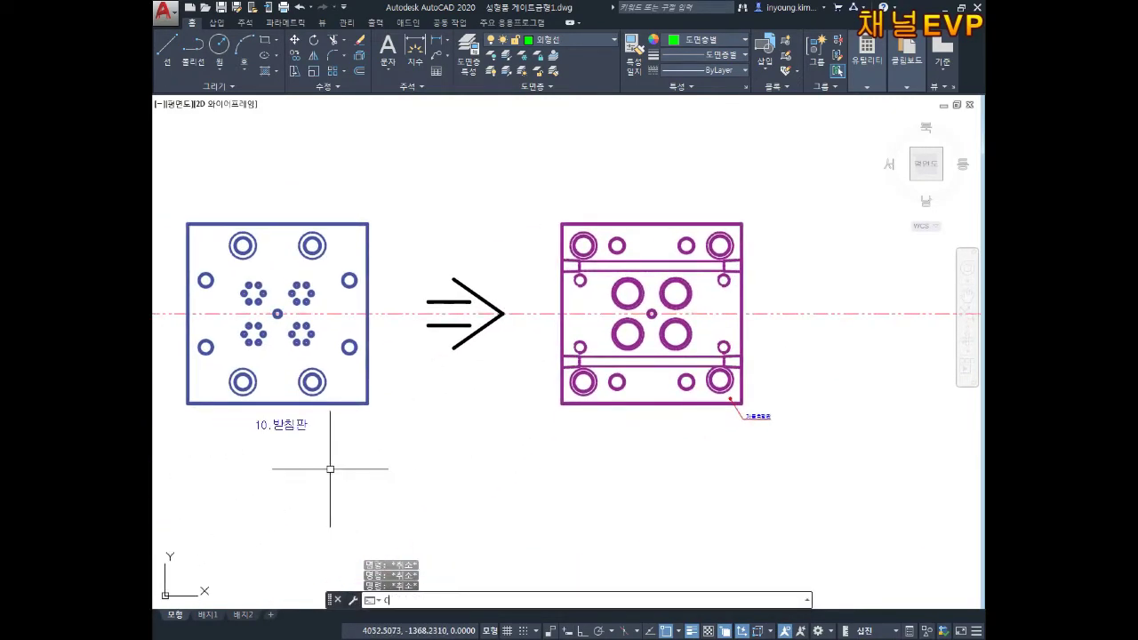
key("space")
scroll(293, 435, "up", 2)
left_click(330, 401)
left_click(249, 442)
key("space")
scroll(313, 313, "up", 5)
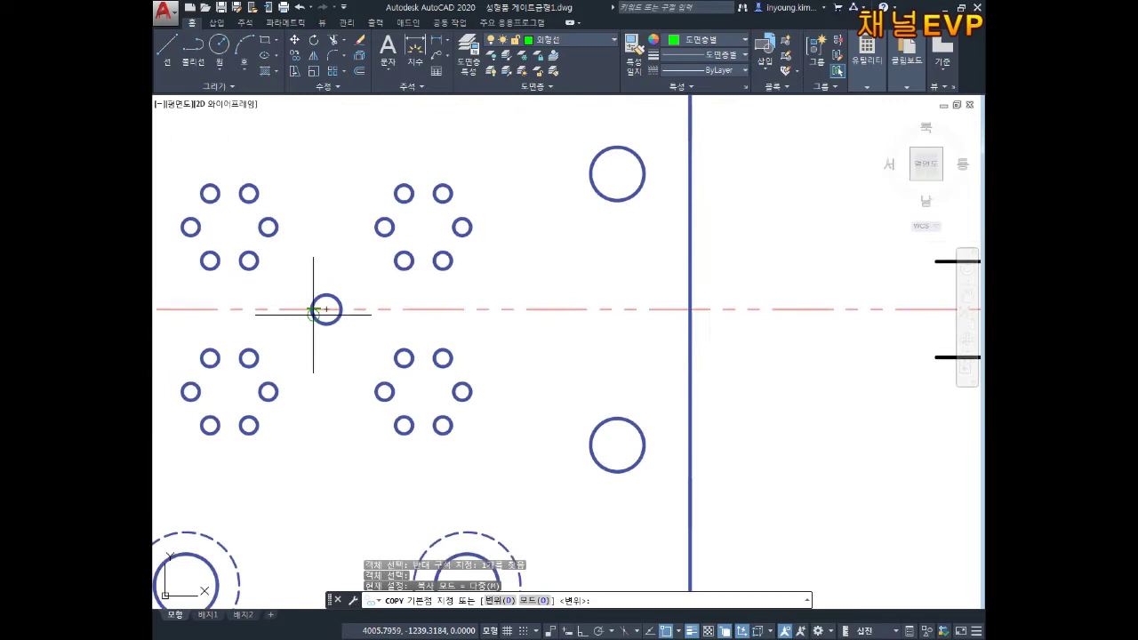
left_click(327, 309)
scroll(699, 337, "down", 3)
middle_click_drag(699, 338, 649, 335)
scroll(650, 335, "up", 4)
left_click(630, 364)
scroll(630, 364, "down", 3)
Explode the purple plate block and delete its "가동측형판" leader and text at the lower-right corner
middle_click_drag(812, 562, 708, 432)
key("space")
type("x")
key("space")
left_click(826, 422)
left_click(745, 518)
key("space")
left_click(820, 452)
left_click(757, 520)
key("Delete")
key("Escape")
key("Escape")
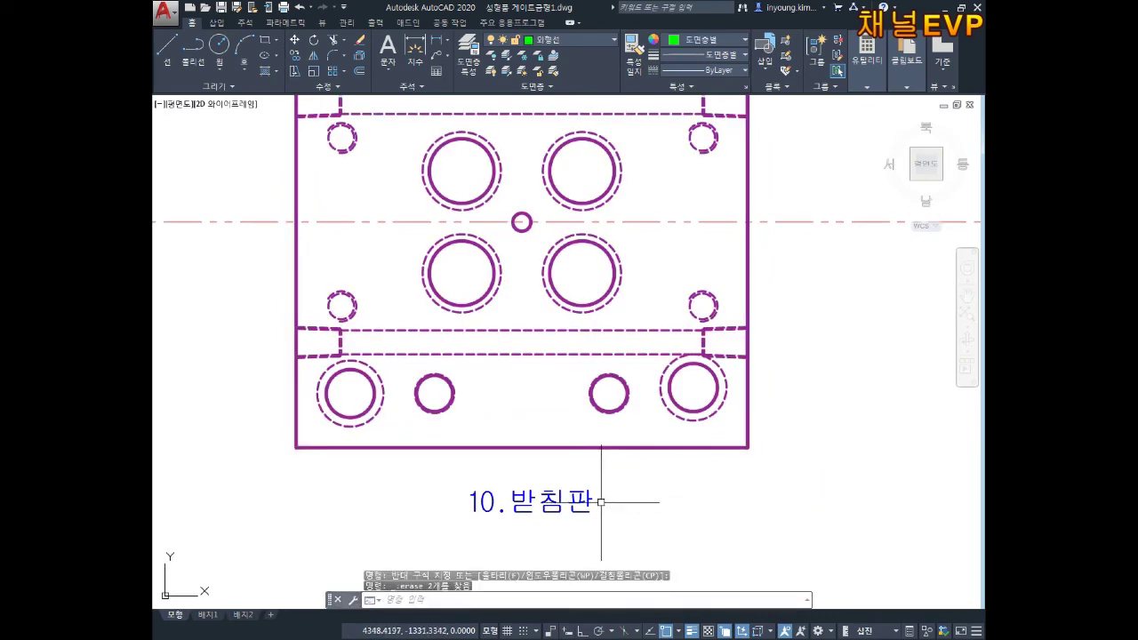
Change the label below the purple plate to "11.가동측형판"
double_click(521, 504)
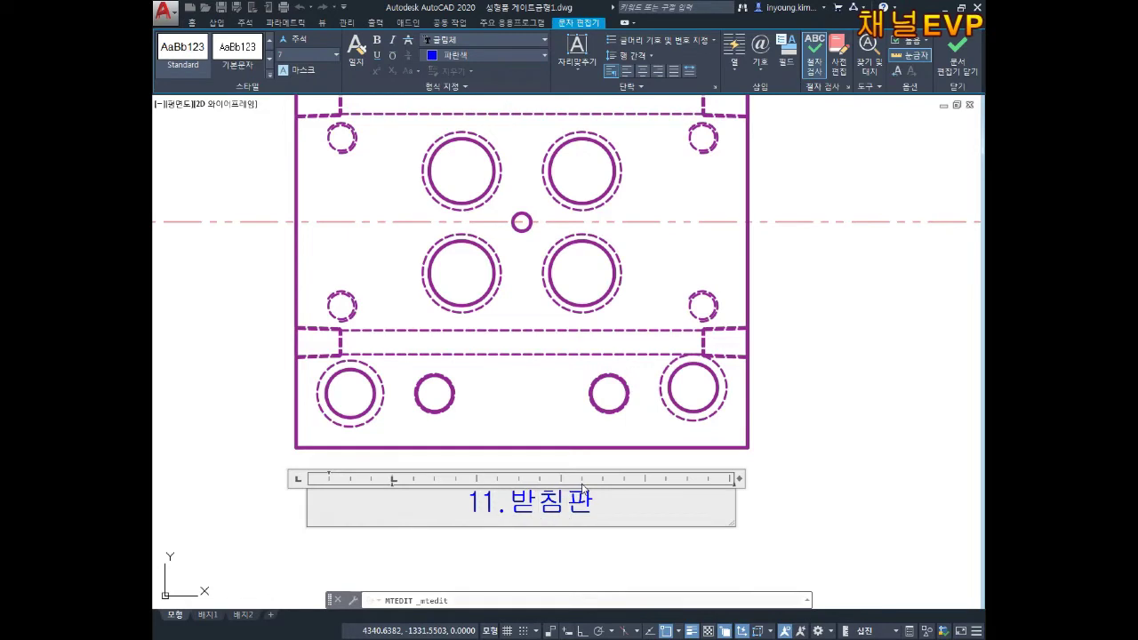
key("BackSpace")
key("BackSpace")
key("BackSpace")
type("가동측형판")
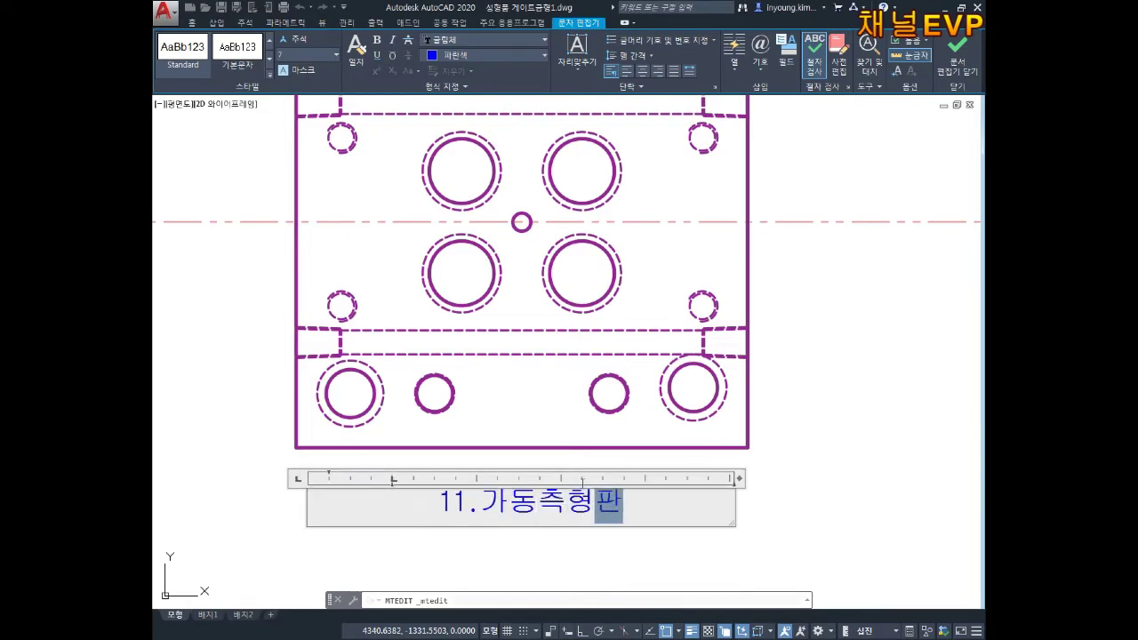
left_click(826, 444)
scroll(826, 444, "down", 8)
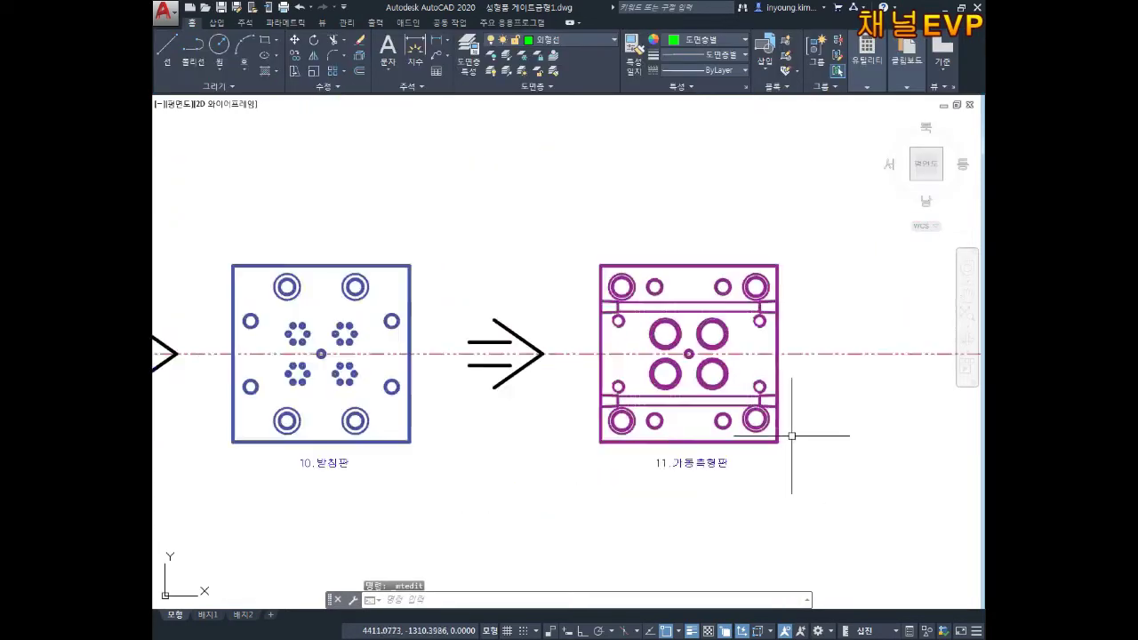
Copy the arrow before the purple plate by its tip to the centreline just past that plate
scroll(889, 351, "down", 2)
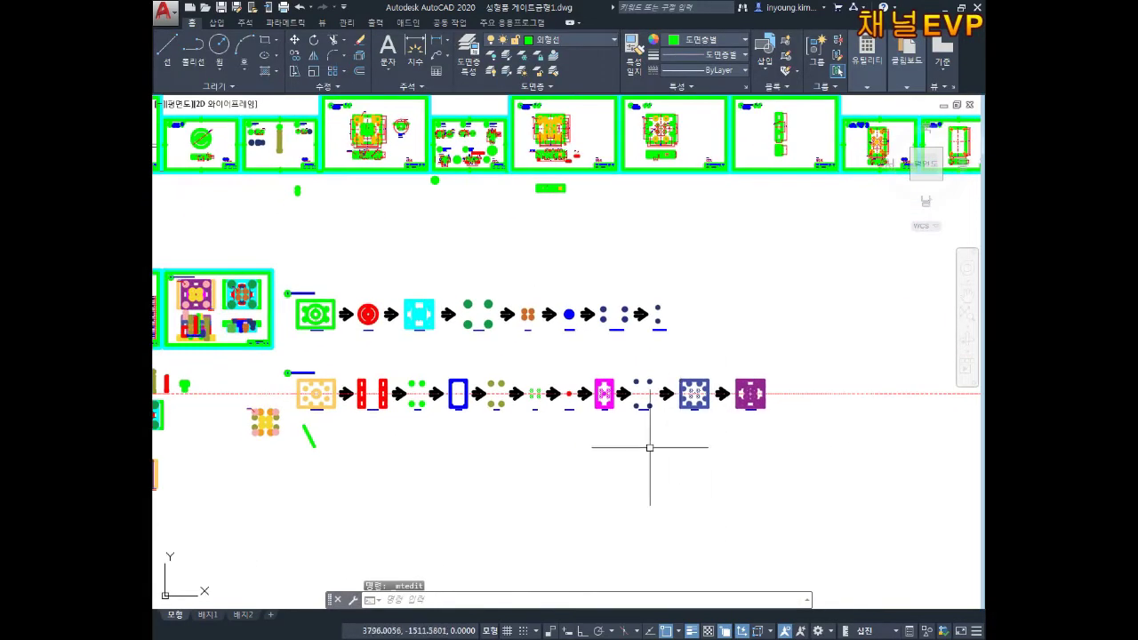
middle_click_drag(513, 429, 676, 398)
middle_click_drag(625, 432, 572, 406)
middle_click_drag(894, 337, 749, 338)
scroll(750, 338, "up", 10)
key("Escape")
key("Escape")
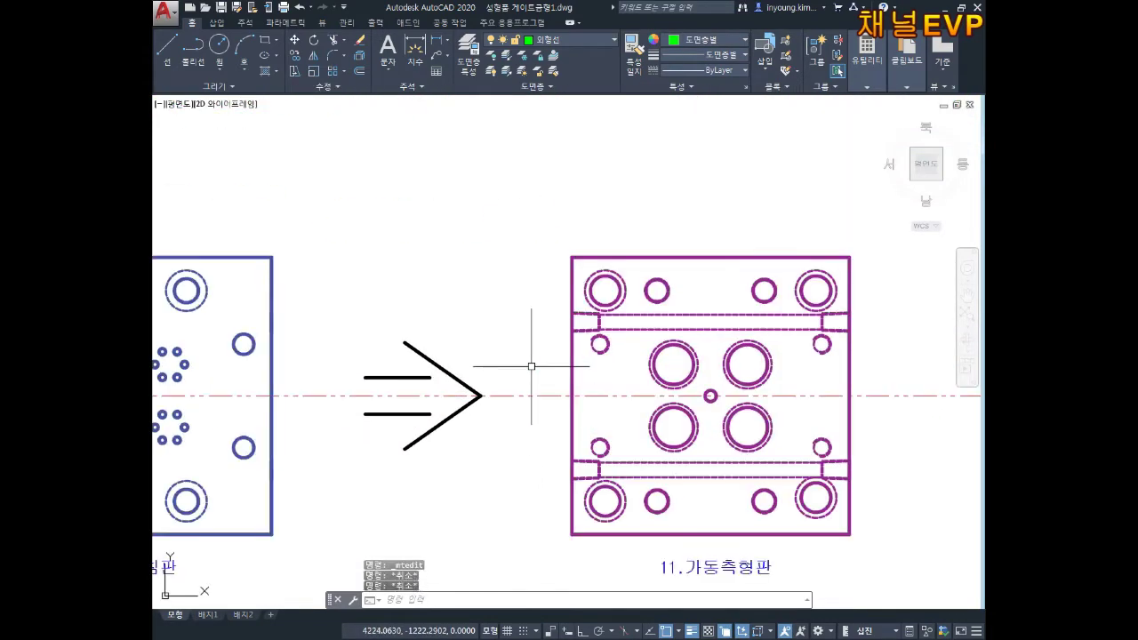
key("Return")
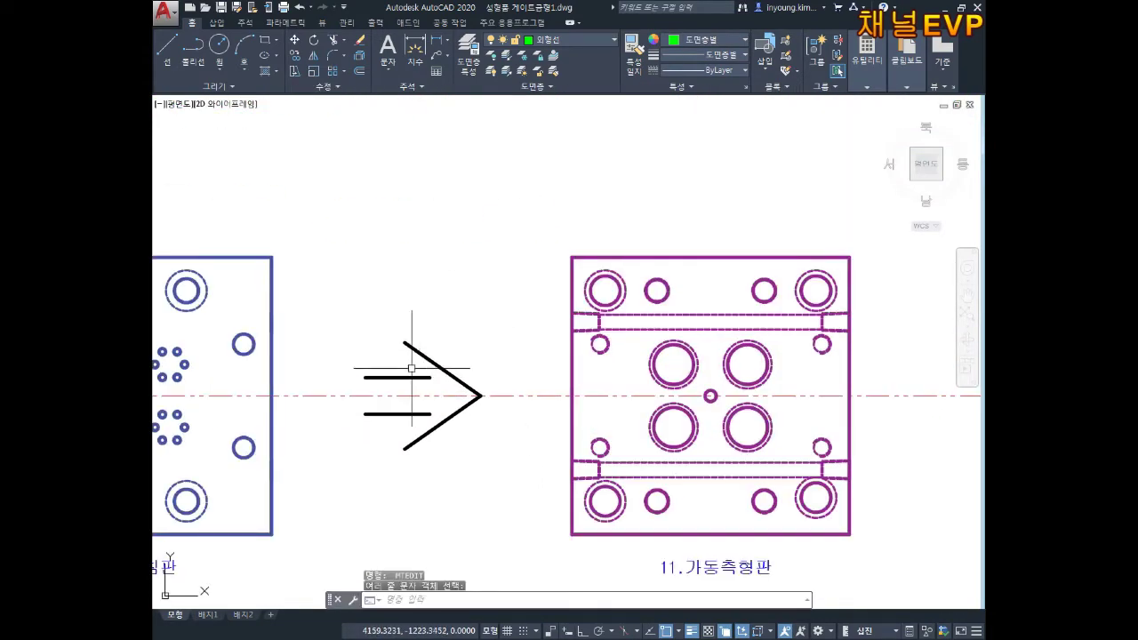
type("co")
key("Return")
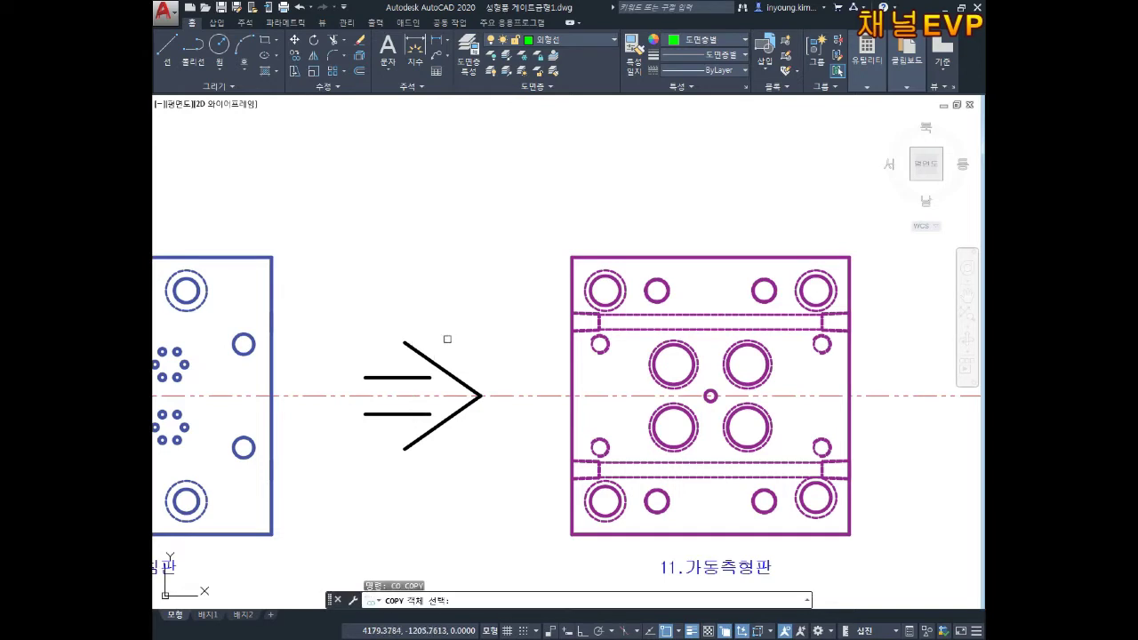
left_click(462, 382)
key("Return")
left_click(480, 395)
middle_click_drag(749, 384, 353, 354)
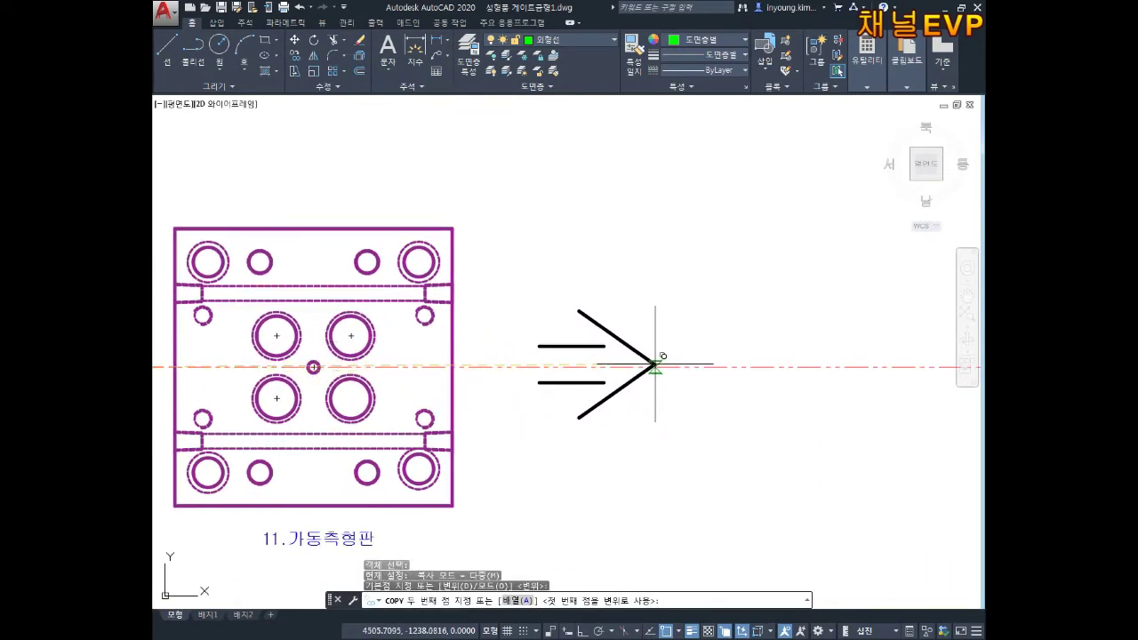
left_click(657, 361)
key("Escape")
key("Escape")
scroll(657, 487, "down", 4)
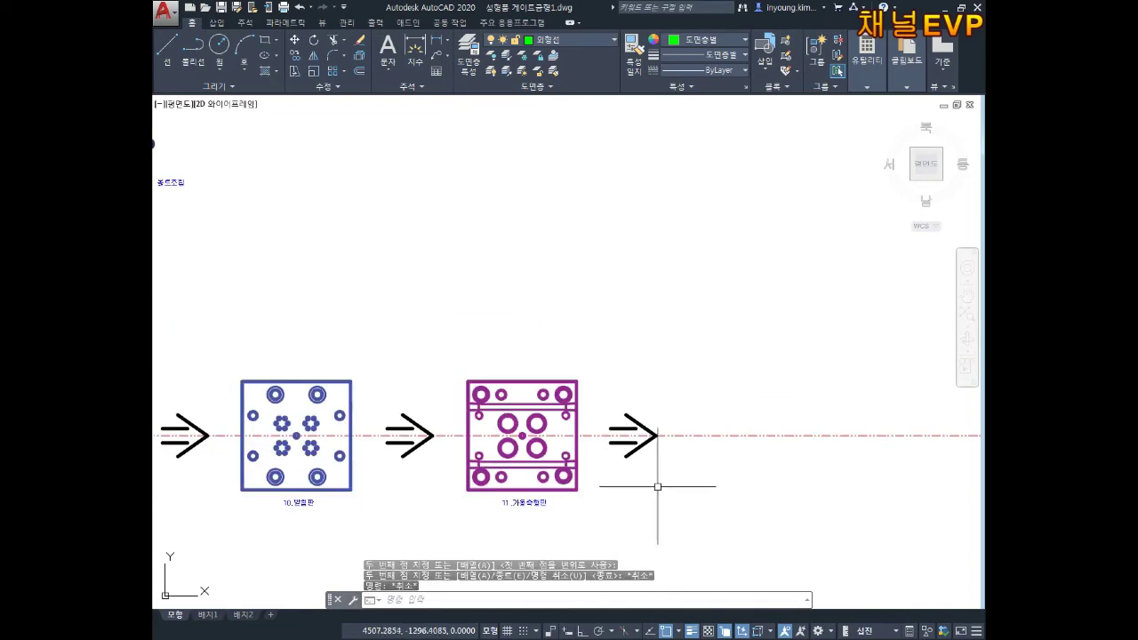
Examine the lower side's section view and the leftover guide pin, spring and core circles for the next part
scroll(449, 449, "down", 2)
middle_click_drag(439, 455, 752, 337)
middle_click_drag(578, 369, 876, 363)
middle_click_drag(258, 356, 462, 356)
middle_click_drag(352, 365, 592, 376)
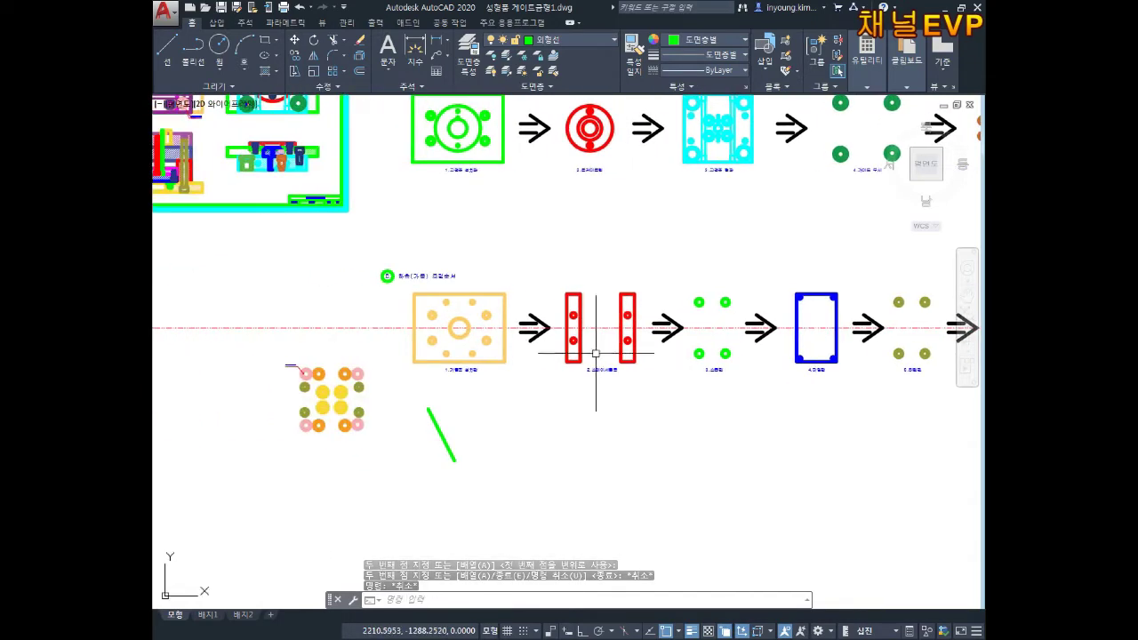
middle_click_drag(396, 380, 465, 414)
scroll(390, 323, "up", 5)
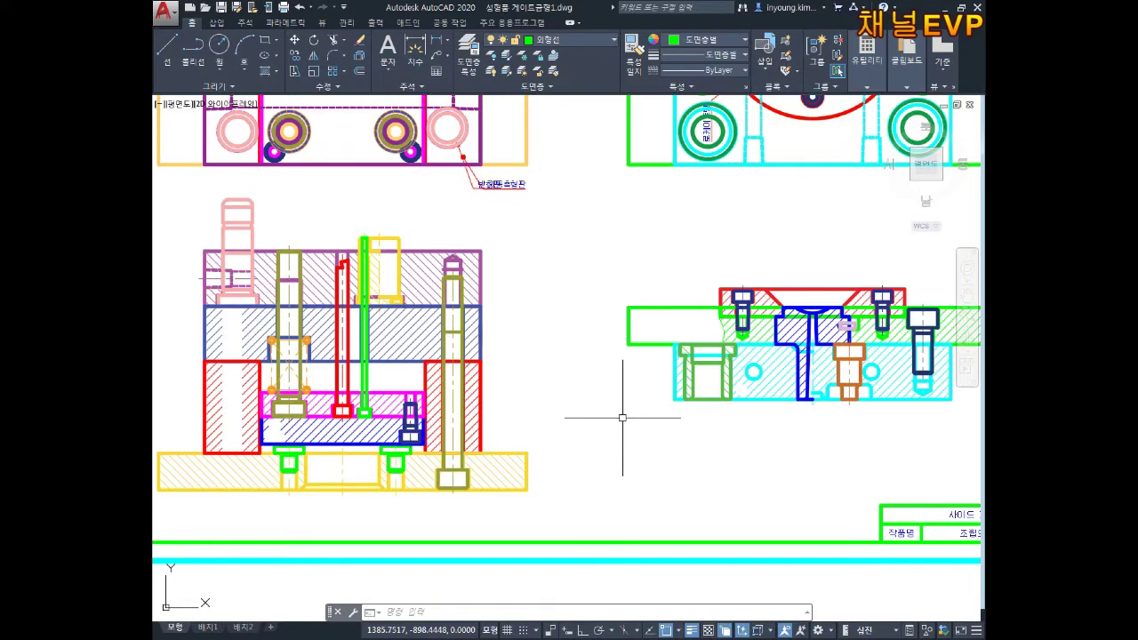
scroll(664, 422, "down", 4)
middle_click_drag(648, 432, 584, 303)
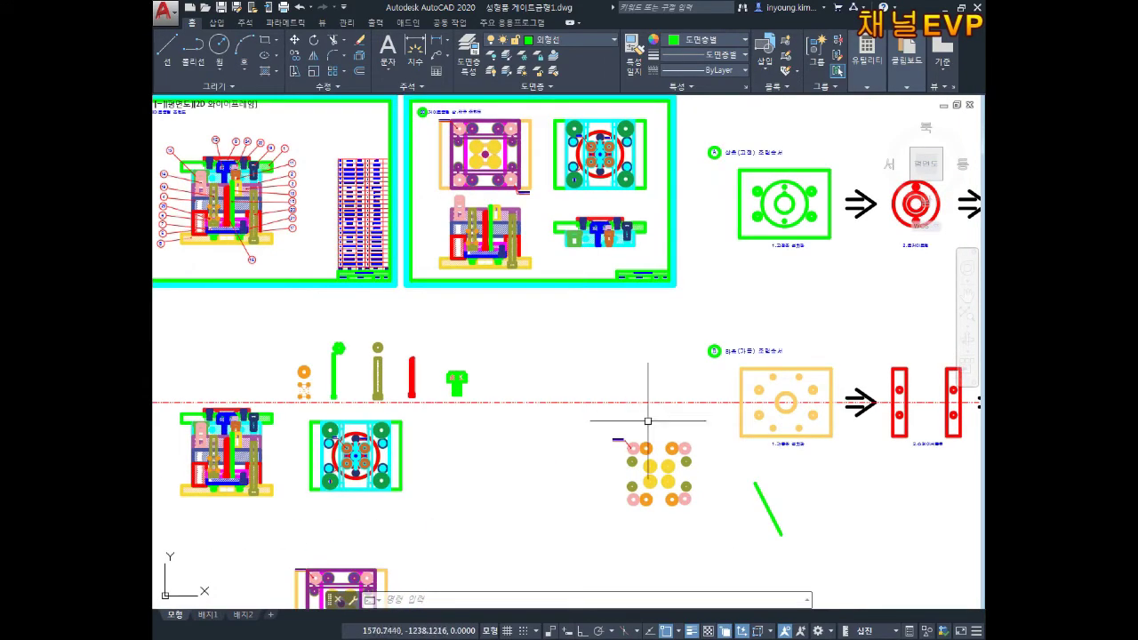
middle_click_drag(648, 421, 555, 319)
mouse_move(491, 413)
middle_mouse_down()
mouse_move(672, 331)
mouse_move(545, 339)
middle_mouse_up()
scroll(661, 267, "up", 5)
middle_click_drag(570, 399, 643, 328)
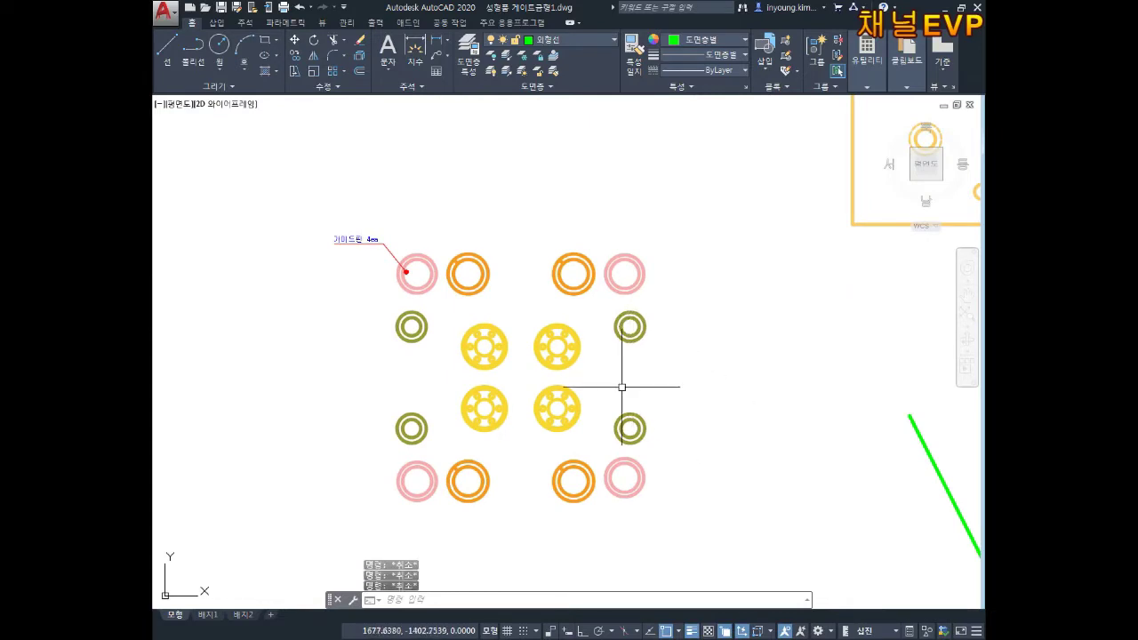
Move the four orange circles from the leftover parts to just below the 5.리턴핀 label in the lower assembly sequence
type("m")
key("space")
left_click(577, 469)
key("space")
left_click(575, 467)
scroll(642, 433, "down", 4)
middle_click_drag(694, 421, 525, 370)
middle_click_drag(722, 374, 484, 369)
middle_click_drag(712, 381, 479, 356)
middle_click_drag(740, 384, 467, 377)
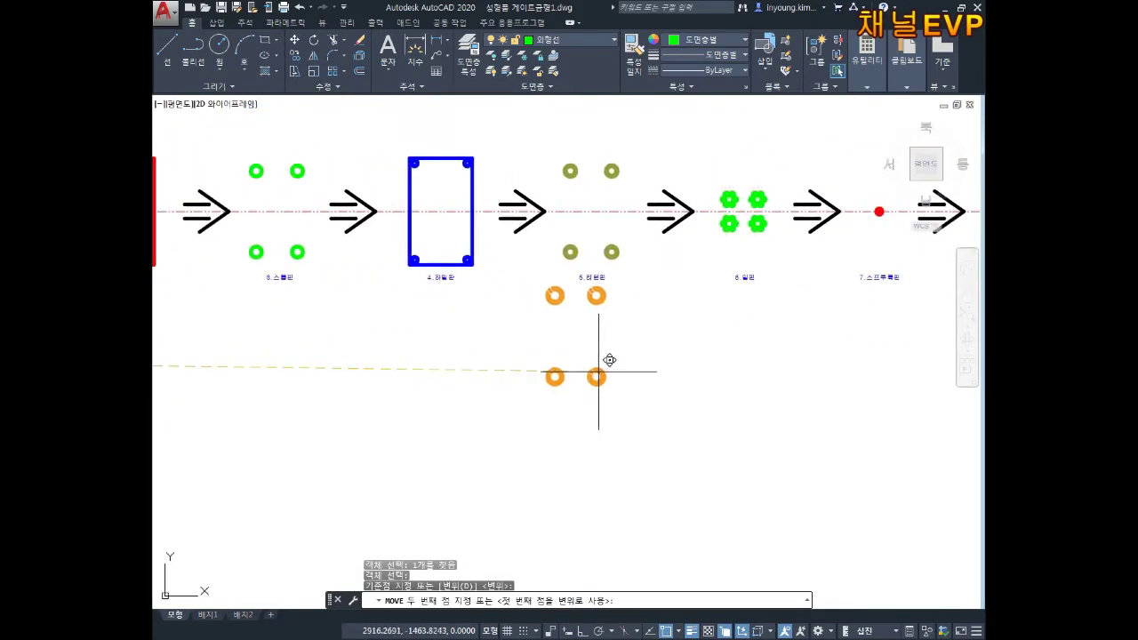
middle_click_drag(599, 414, 602, 453)
middle_click_drag(690, 434, 550, 428)
left_click(564, 420)
mouse_move(605, 405)
middle_mouse_down()
mouse_move(394, 379)
mouse_move(383, 307)
mouse_move(429, 328)
middle_mouse_up()
scroll(394, 378, "down", 1)
key("Escape")
key("Escape")
key("Escape")
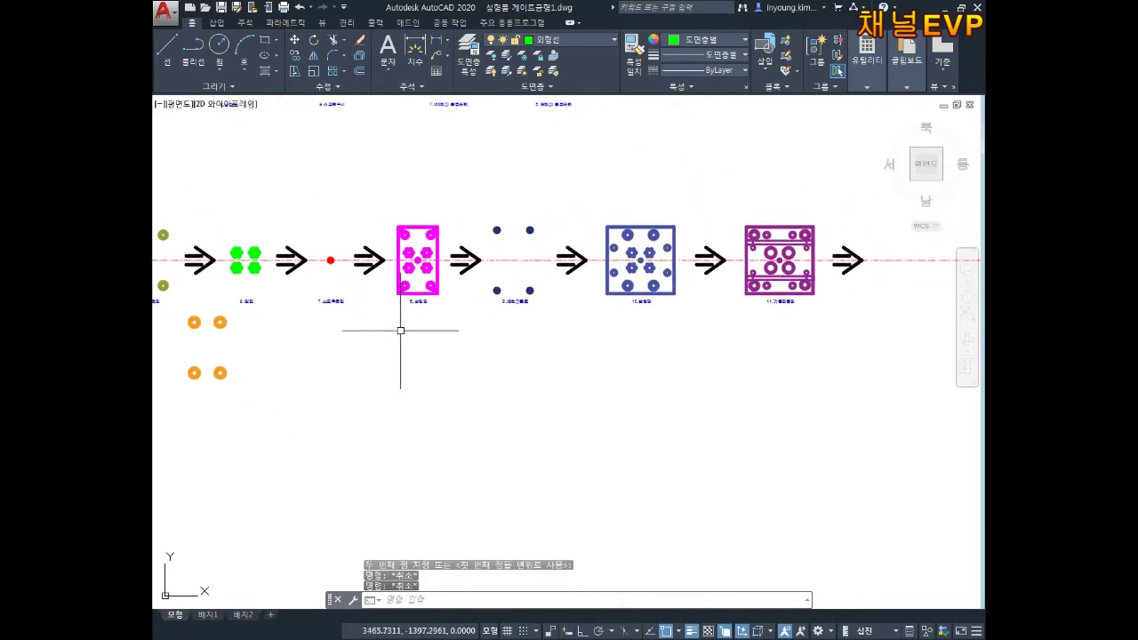
Move the 6.밀핀 pins and all following parts, arrows and labels along the centreline to open a gap after the 5.리턴핀 arrow
type("m")
key("Return")
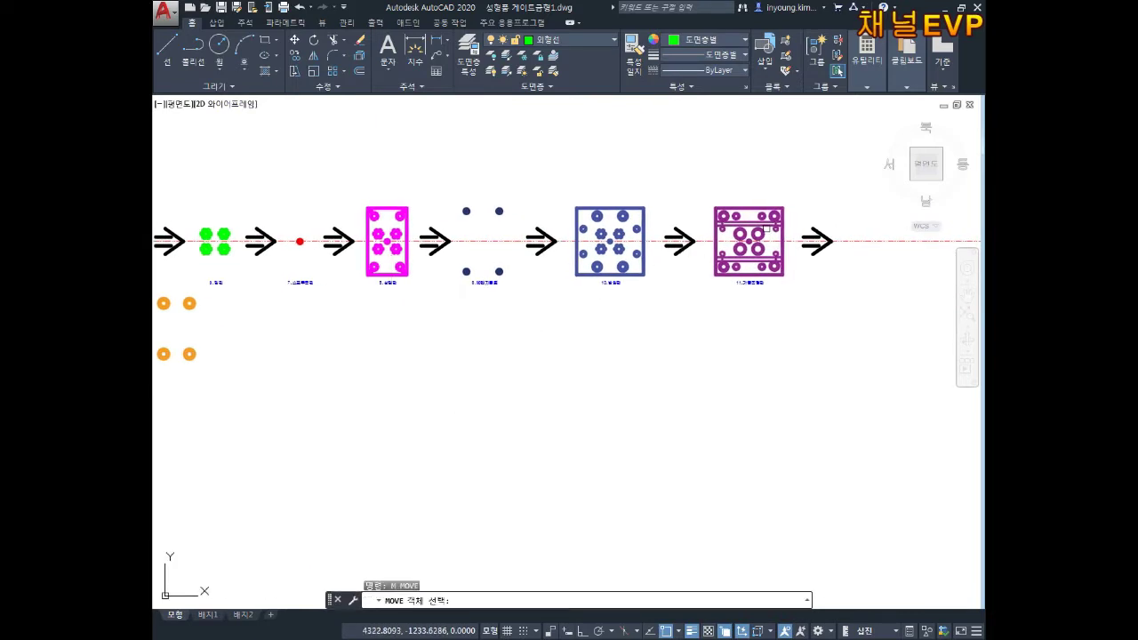
middle_click_drag(578, 272, 759, 275)
middle_click_drag(477, 283, 590, 280)
scroll(564, 277, "up", 4)
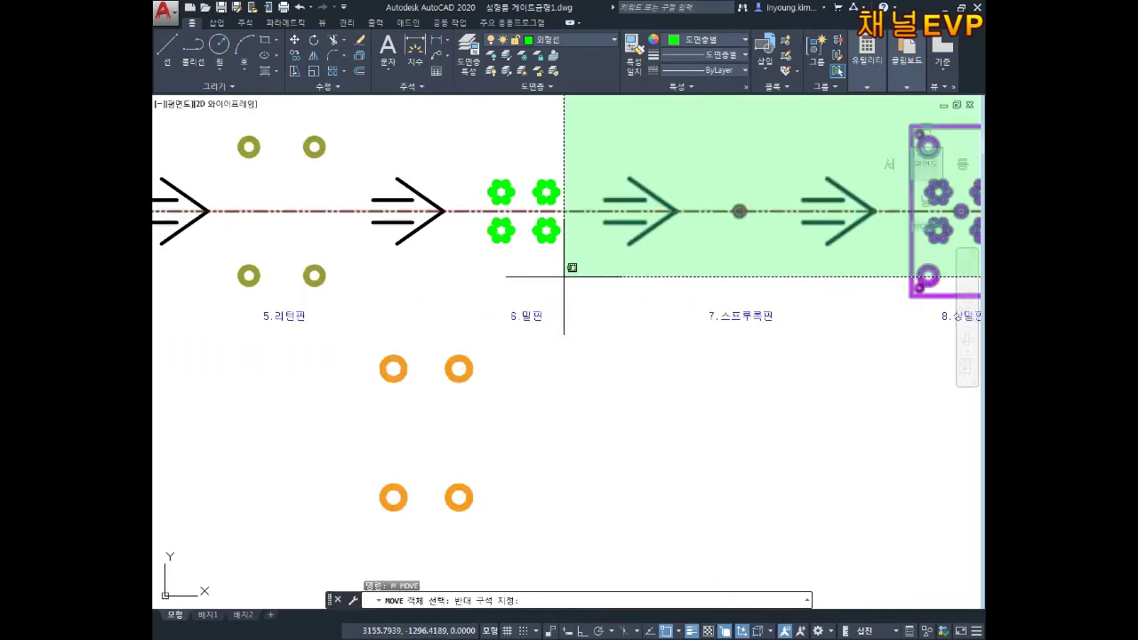
left_click(496, 324)
key("Return")
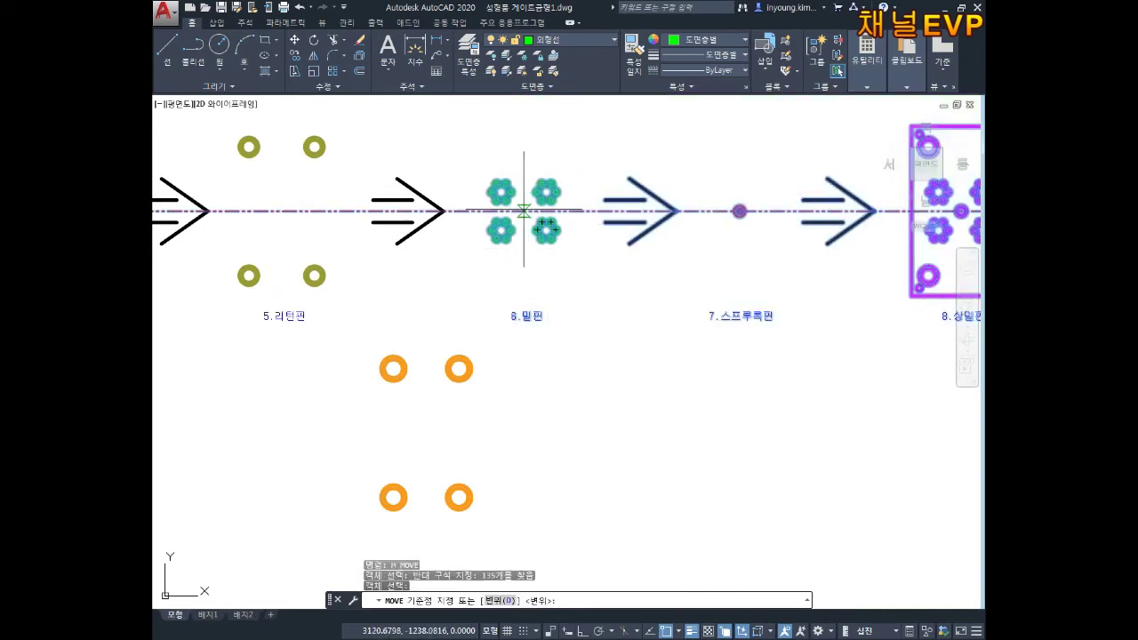
left_click(442, 211)
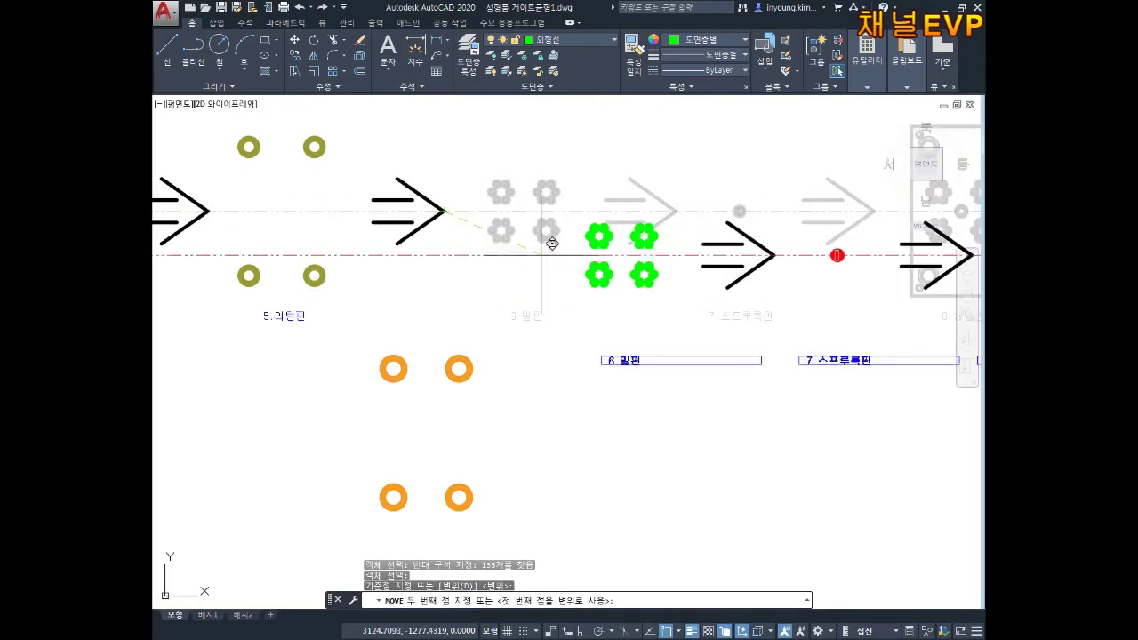
key("Escape")
key("Escape")
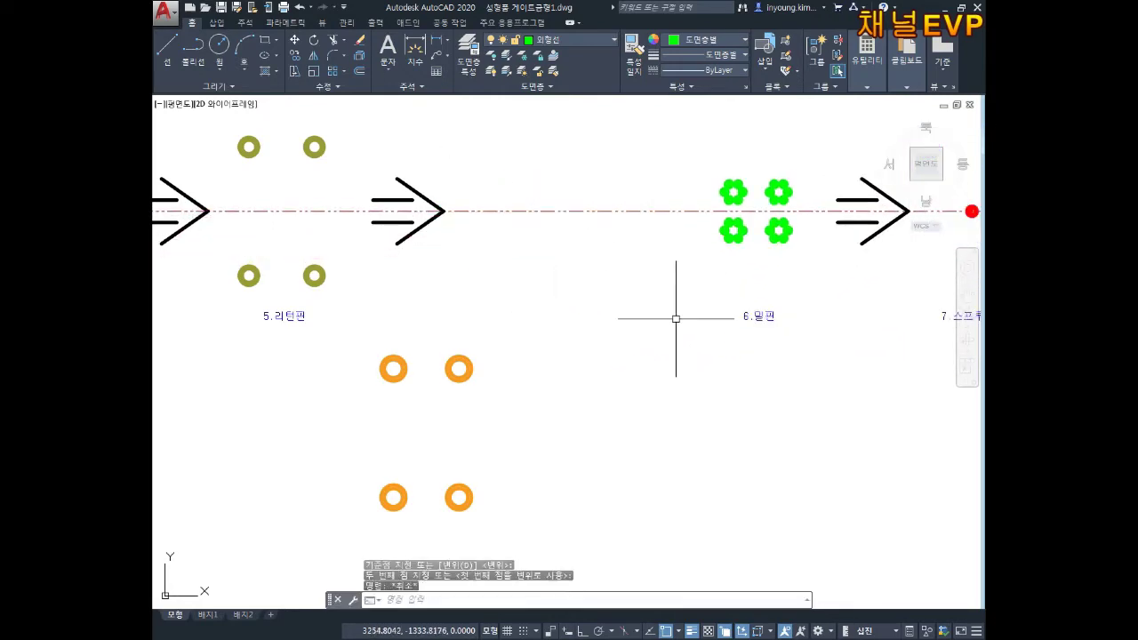
Widen the gap after the 5.리턴핀 arrow by moving everything from 6.밀핀 through the last arrow farther along the centreline
scroll(671, 325, "down", 3)
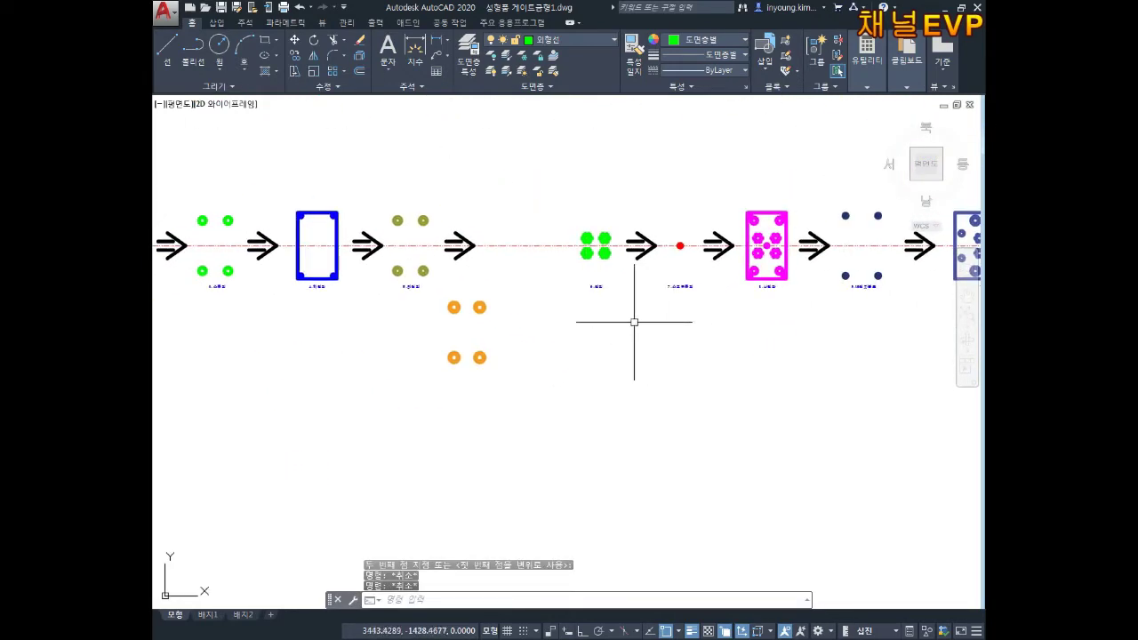
scroll(546, 269, "up", 4)
key("Escape")
mouse_move(508, 295)
middle_mouse_down()
mouse_move(528, 306)
mouse_move(569, 292)
middle_mouse_up()
scroll(568, 291, "down", 2)
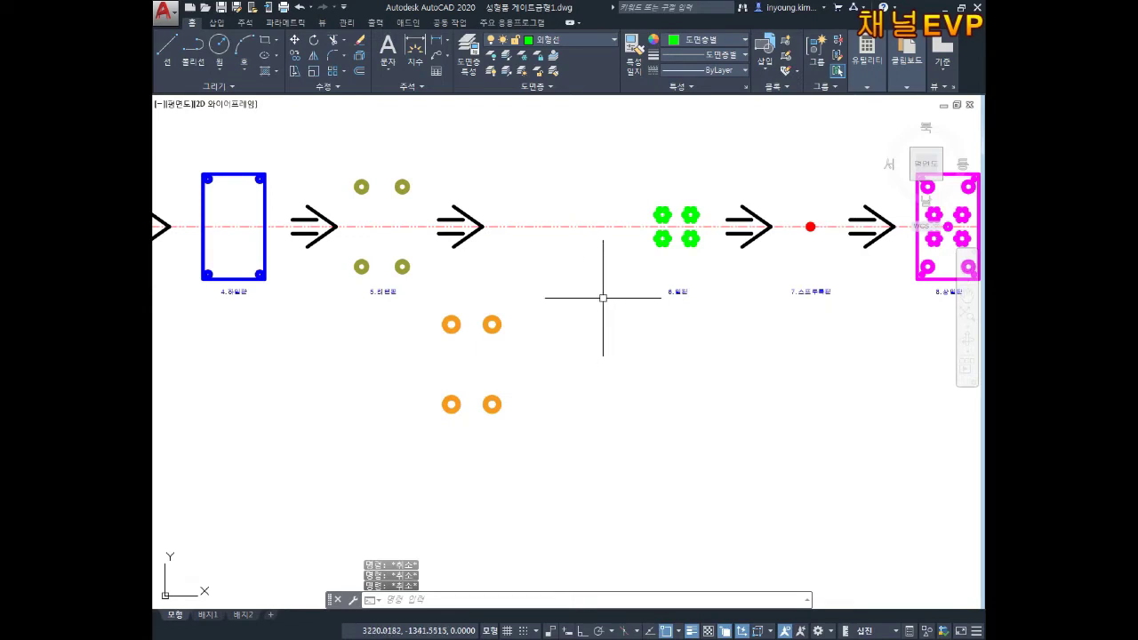
scroll(515, 281, "down", 4)
type("m")
key("Return")
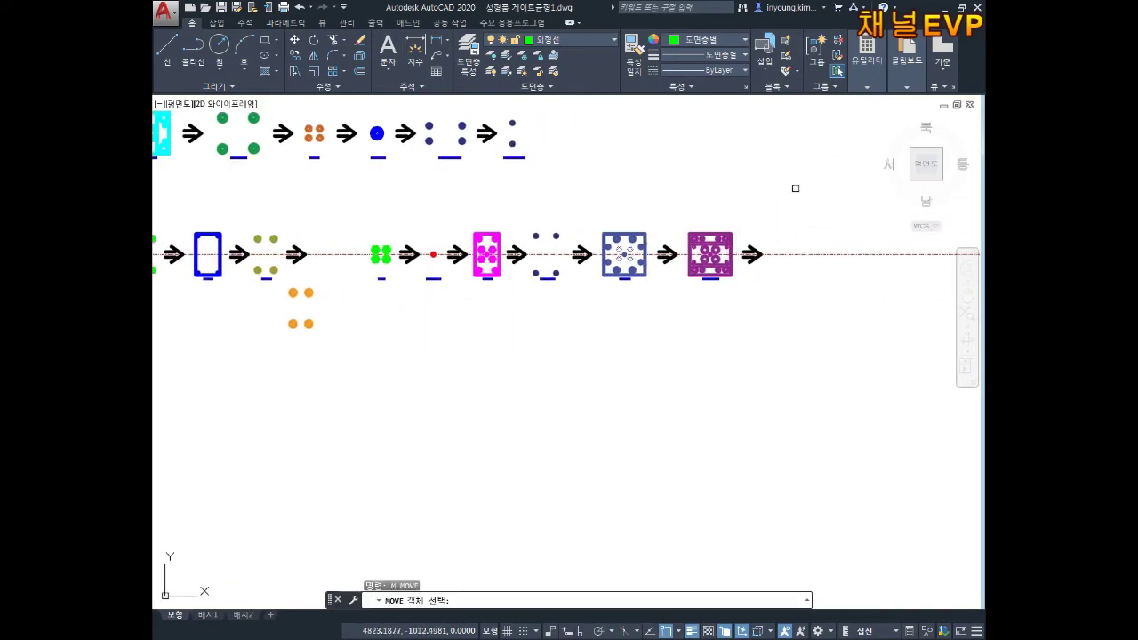
left_click(803, 183)
left_click(371, 318)
scroll(205, 222, "up", 6)
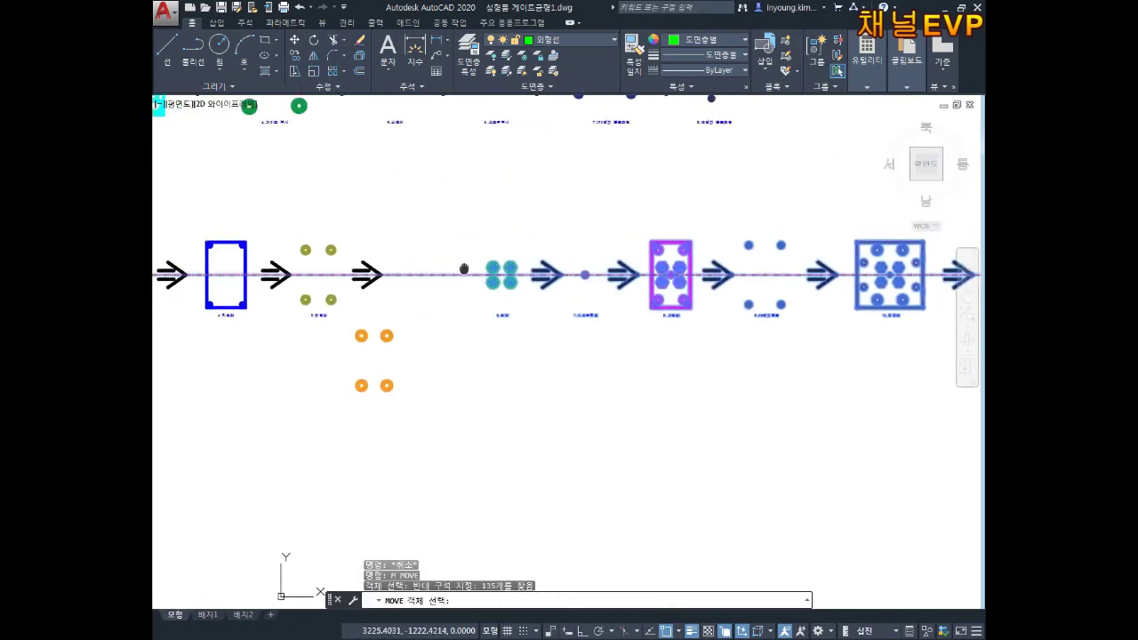
key("Return")
left_click(417, 255)
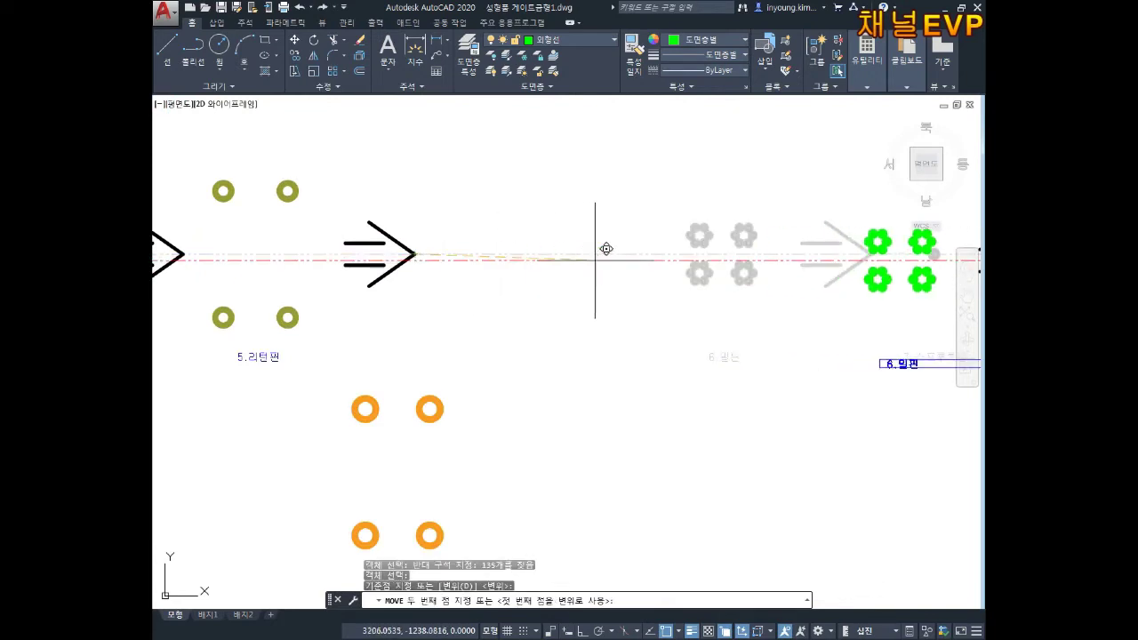
key("Escape")
key("Escape")
key("Escape")
middle_click_drag(602, 261, 563, 262)
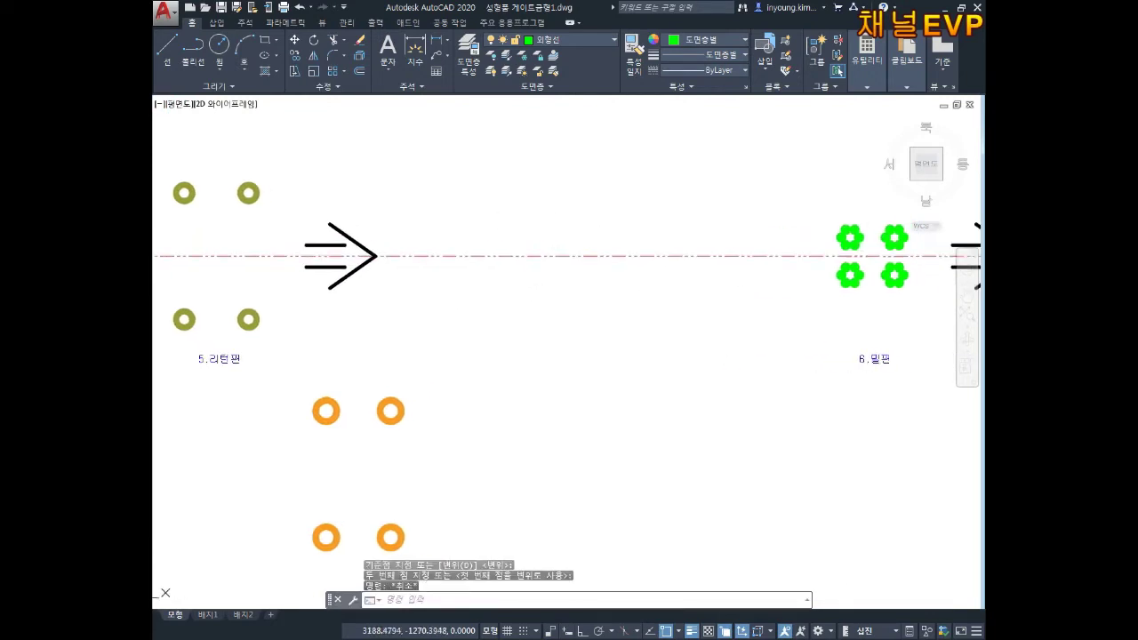
scroll(492, 318, "down", 3)
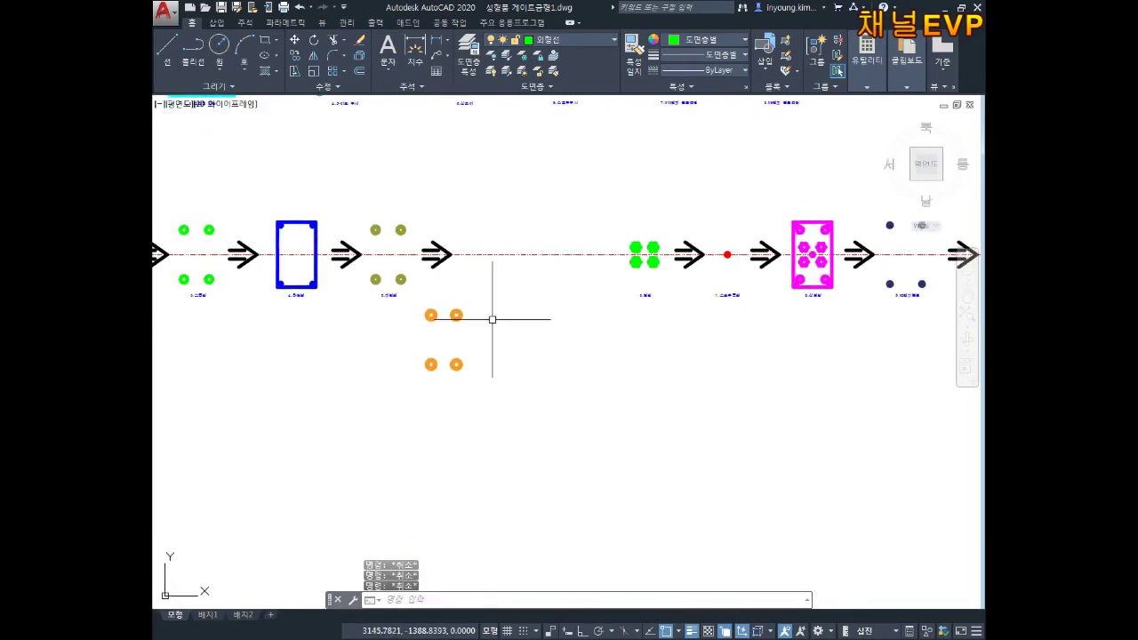
type("m")
key("space")
scroll(466, 316, "up", 4)
left_click(502, 283)
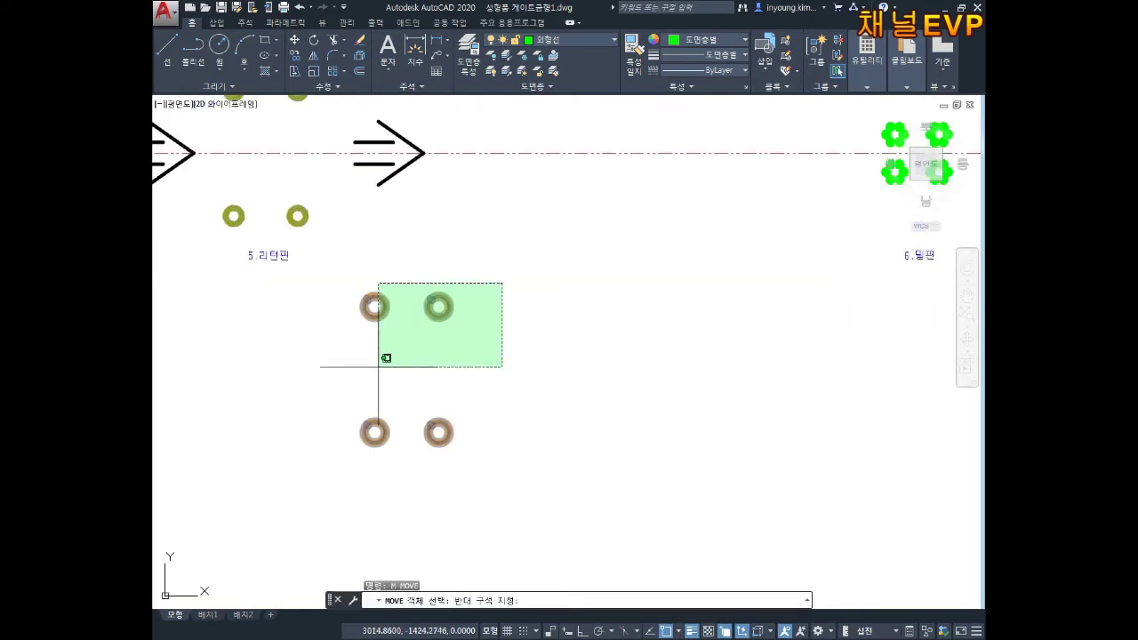
key("Escape")
key("Escape")
middle_click_drag(395, 362, 436, 347)
Draw a diagonal helper line between the centres of the upper-left and lower-right orange spring circles
type("l")
key("space")
scroll(394, 329, "up", 6)
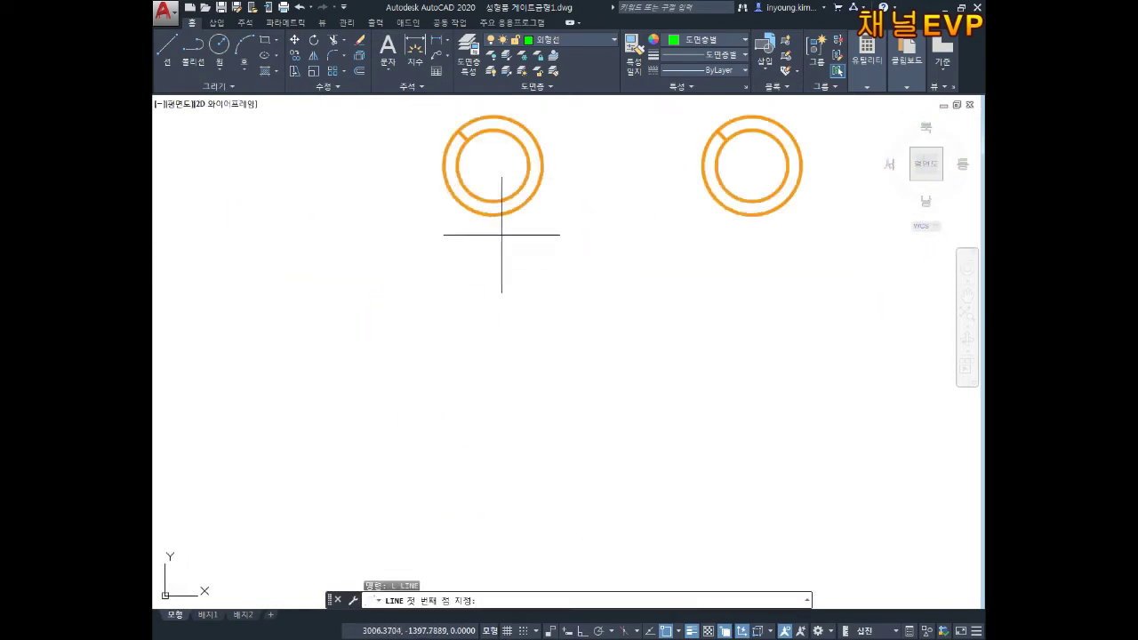
left_click(492, 166)
middle_click_drag(599, 368, 553, 241)
scroll(554, 244, "down", 4)
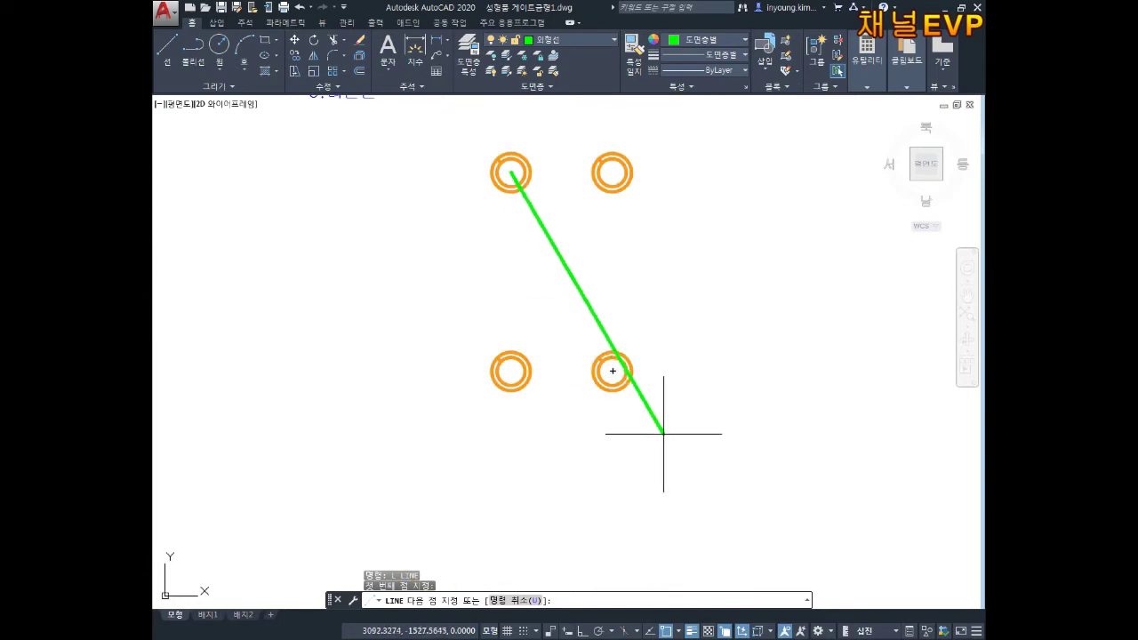
left_click(618, 383)
scroll(610, 370, "down", 2)
key("space")
Move the four orange springs by the helper line's midpoint onto the centre line, just past the arrow following 5.리턴핀
type("m")
key("space")
left_click(642, 242)
left_click(587, 305)
key("space")
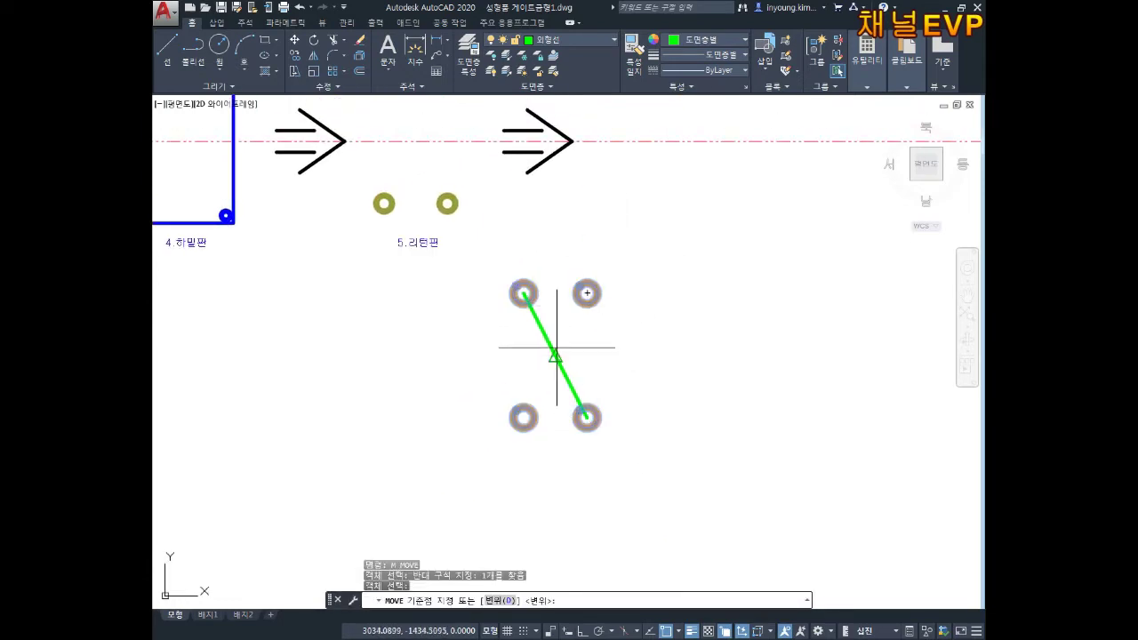
left_click(556, 347)
middle_click_drag(683, 111, 581, 275)
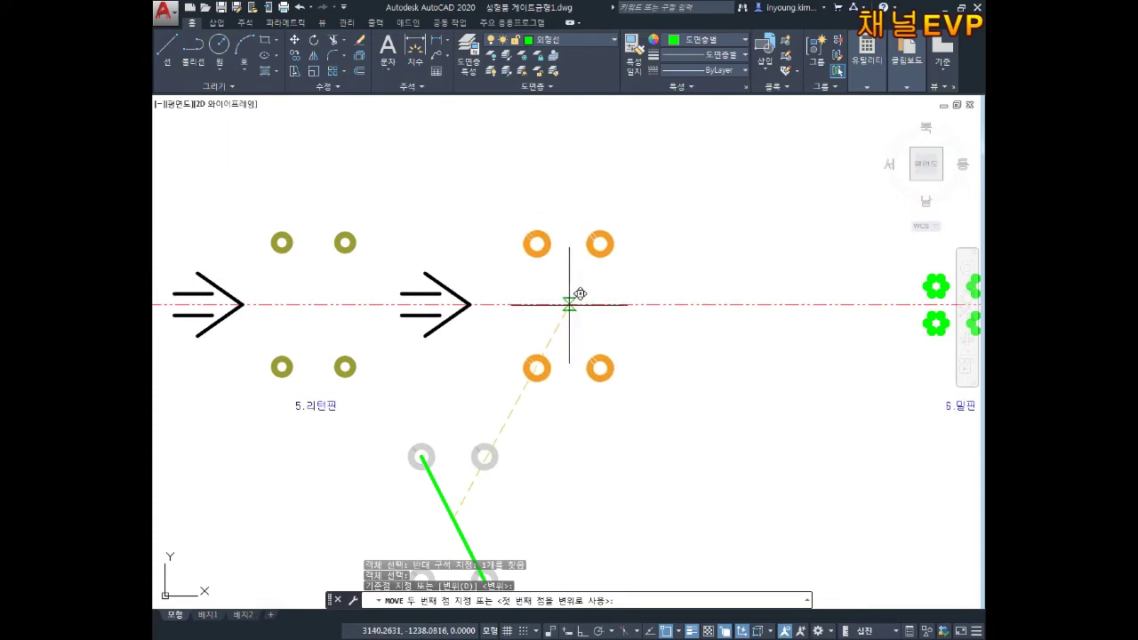
left_click(569, 305)
key("Escape")
key("Escape")
middle_click_drag(590, 413, 596, 343)
key("Escape")
Delete the diagonal helper line left below the row of components
mouse_move(571, 388)
middle_mouse_down()
mouse_move(565, 354)
mouse_move(486, 389)
middle_mouse_up()
left_click(551, 378)
left_click(456, 466)
key("Delete")
Copy the 11.가동측형판 label beneath the orange springs, using the plate's centre as base point and the springs' centre as destination
scroll(595, 363, "down", 3)
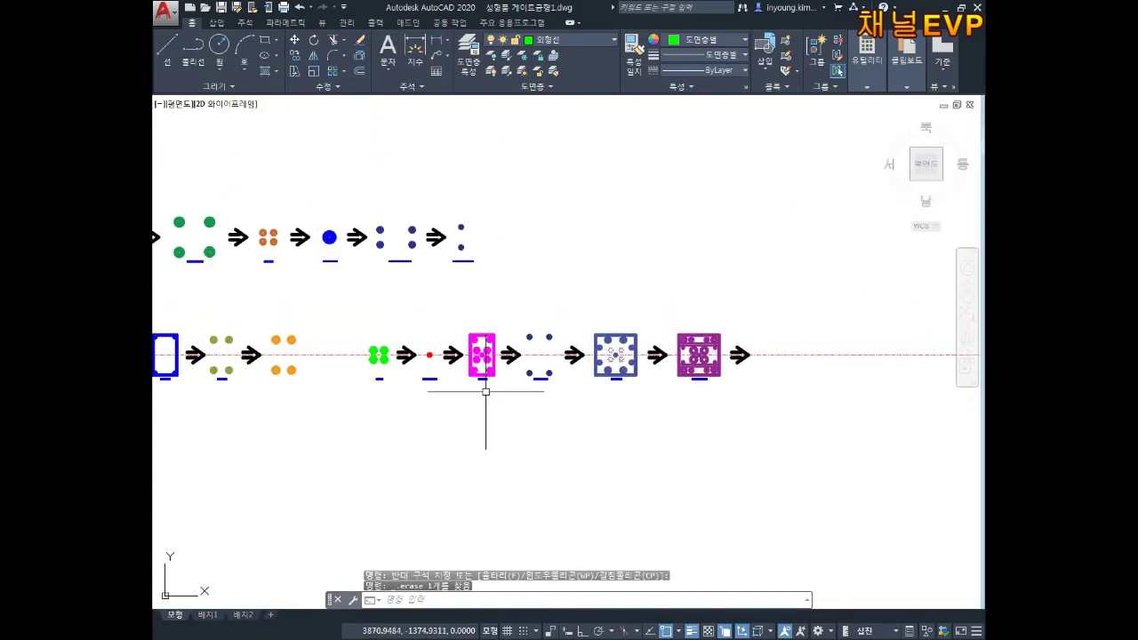
scroll(755, 373, "up", 2)
scroll(754, 373, "up", 2)
type("co")
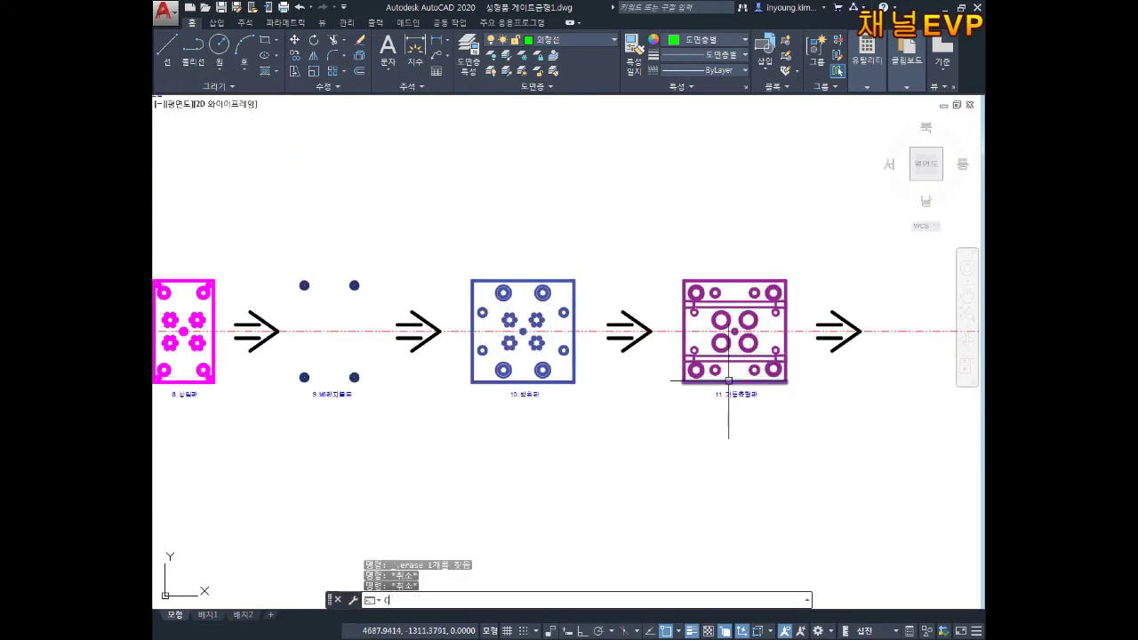
key("Return")
left_click(732, 328)
key("Return")
scroll(732, 329, "up", 6)
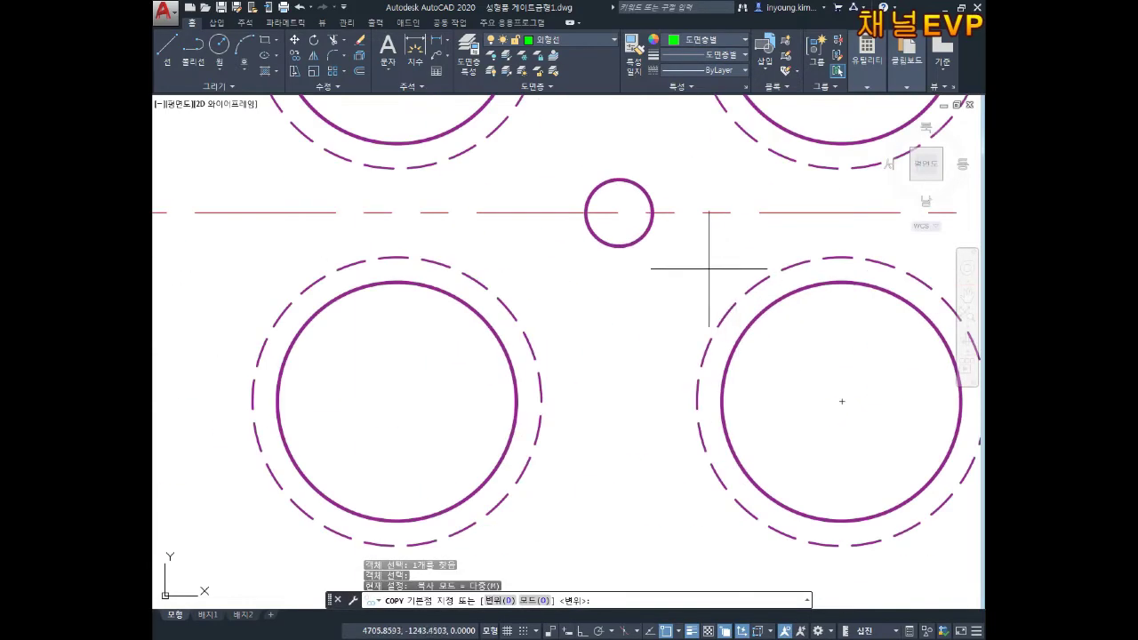
left_click(626, 212)
scroll(554, 344, "down", 8)
scroll(670, 349, "up", 3)
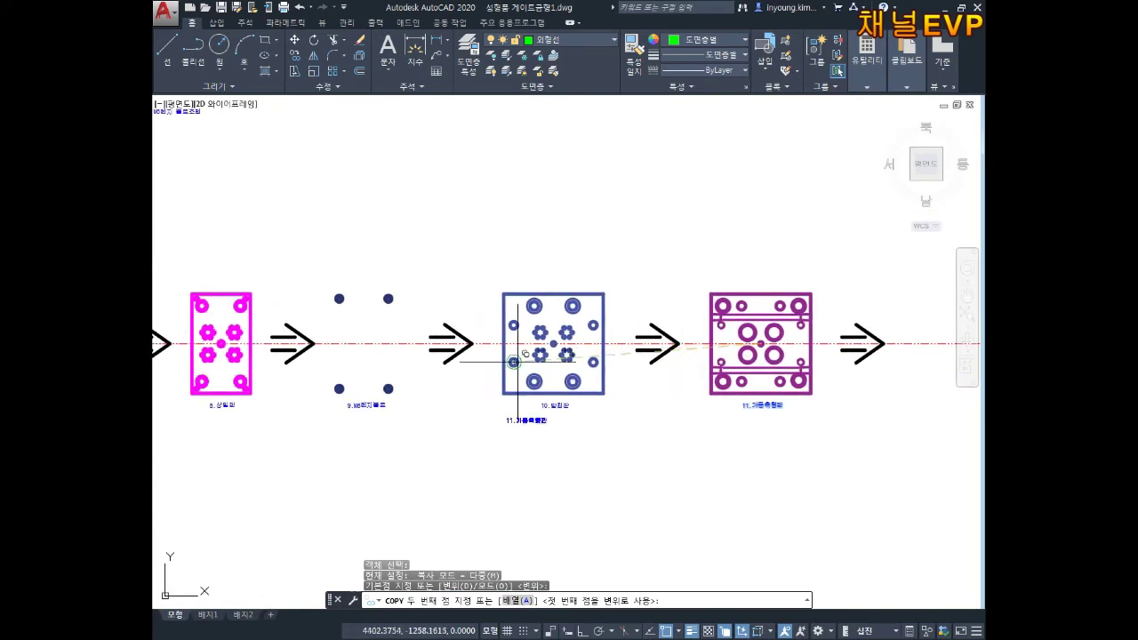
scroll(669, 349, "down", 3)
scroll(495, 330, "up", 7)
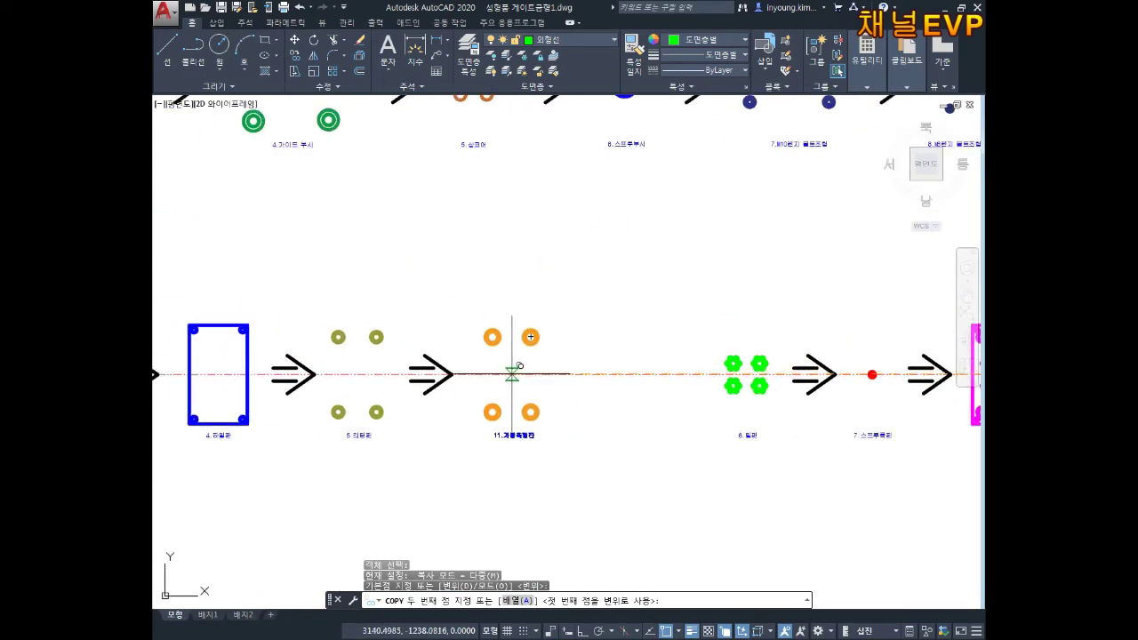
left_click(512, 376)
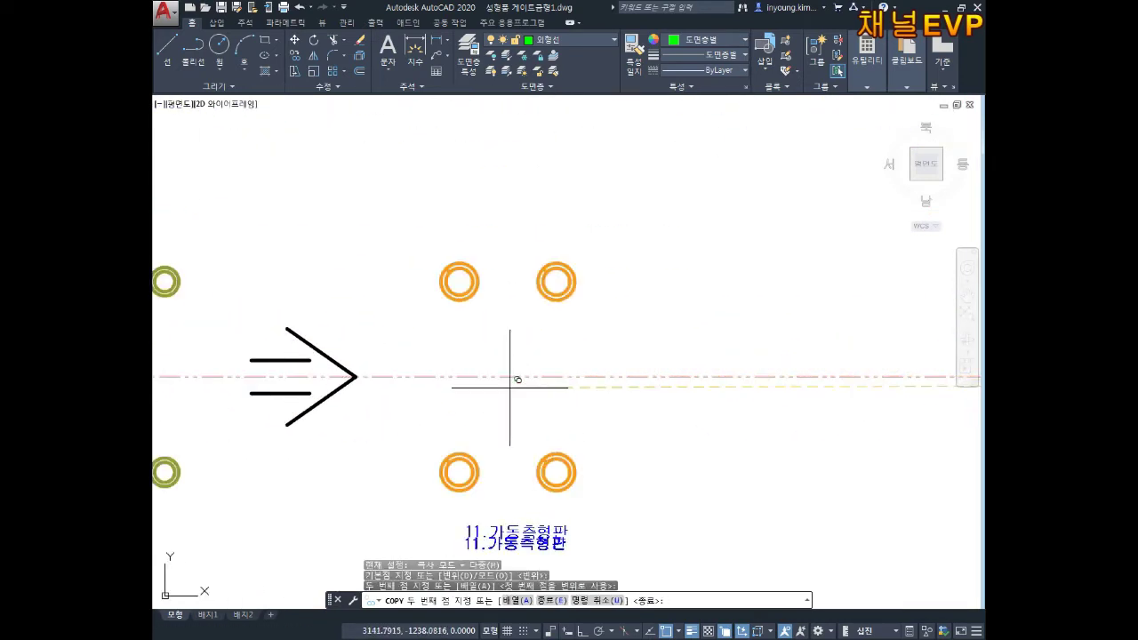
middle_click_drag(524, 437, 589, 380)
key("Escape")
Change the copied label beneath the orange springs to 6.스프링
middle_click_drag(612, 422, 676, 430)
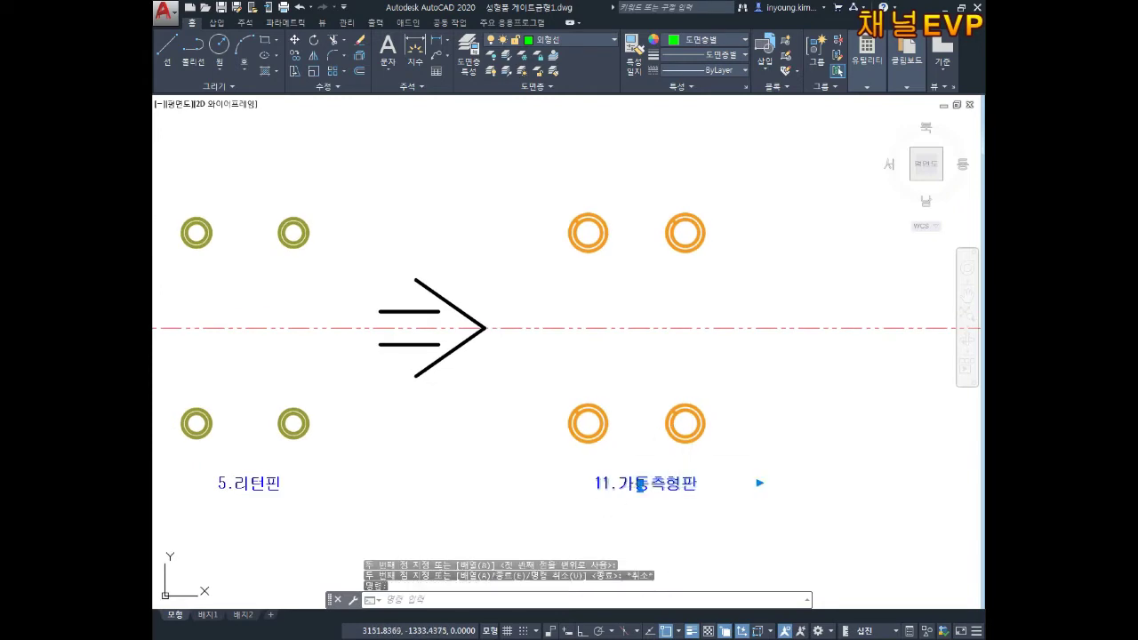
double_click(651, 483)
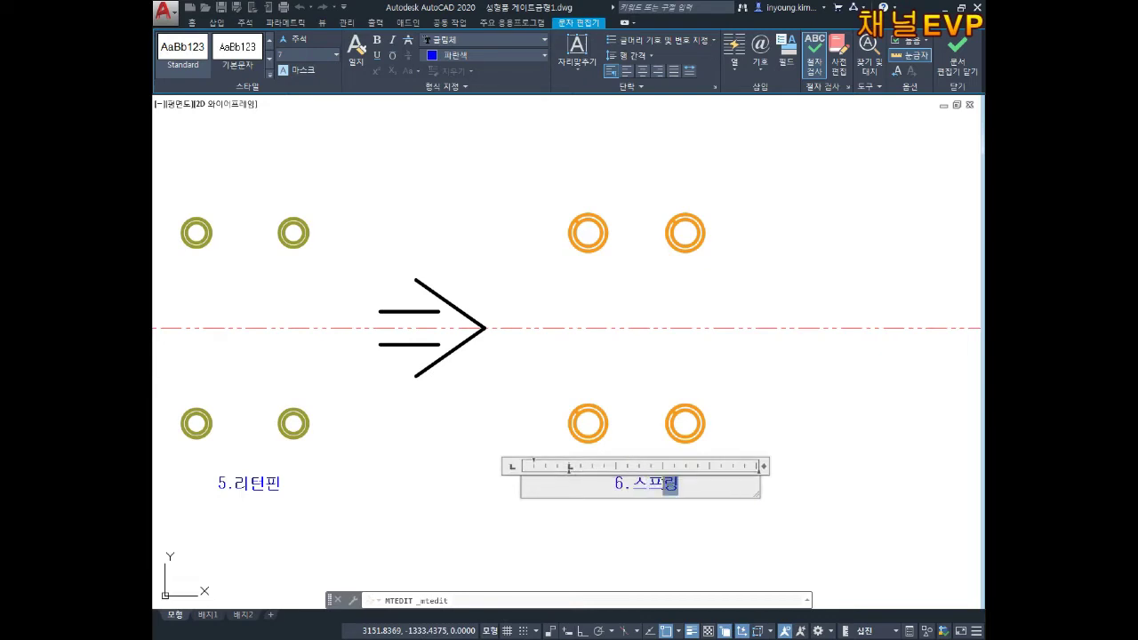
left_click(794, 452)
key("Escape")
key("Escape")
scroll(740, 518, "down", 2)
mouse_move(851, 477)
middle_mouse_down()
mouse_move(734, 434)
mouse_move(636, 421)
middle_mouse_up()
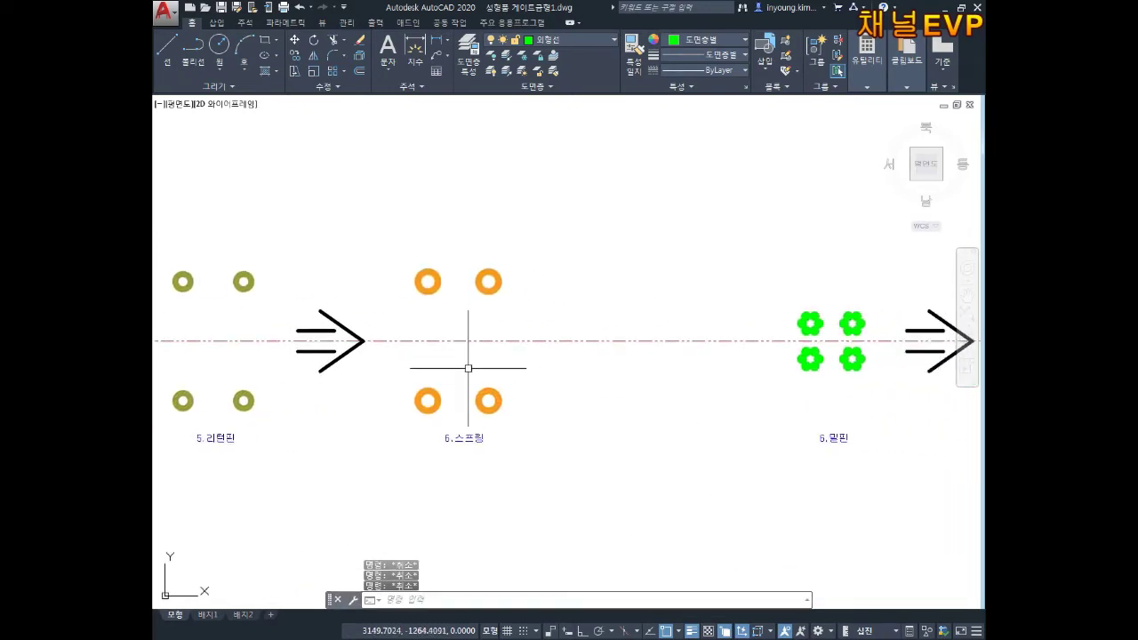
key("space")
key("Escape")
key("Escape")
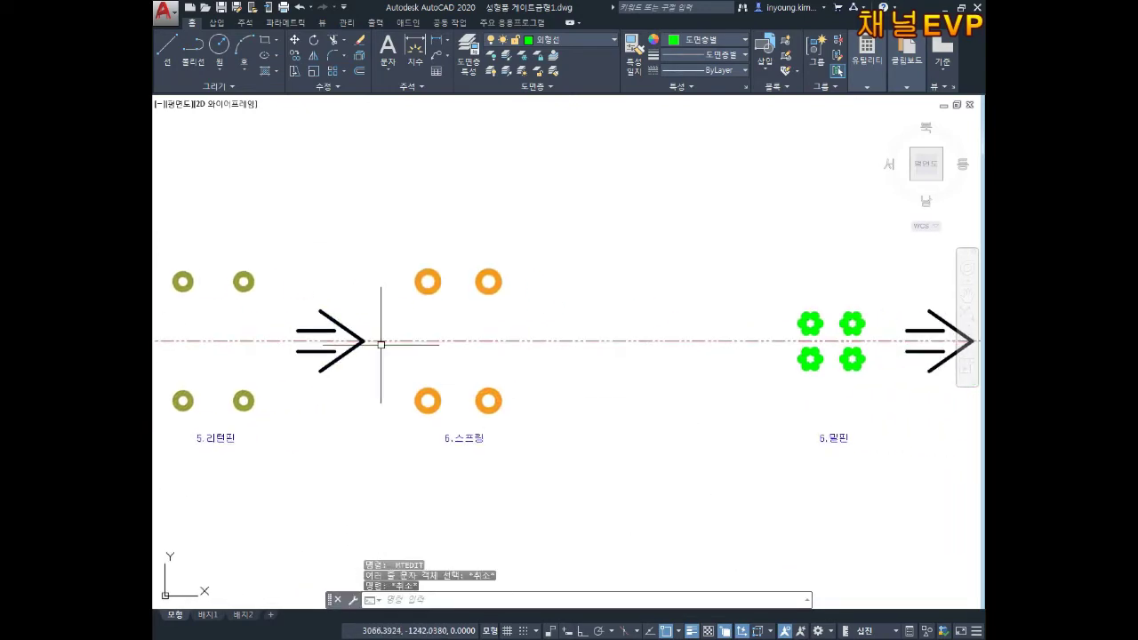
Copy the arrow in front of the springs to the centre line on the springs' other side
type("co")
key("space")
left_click(345, 329)
key("space")
scroll(363, 341, "up", 3)
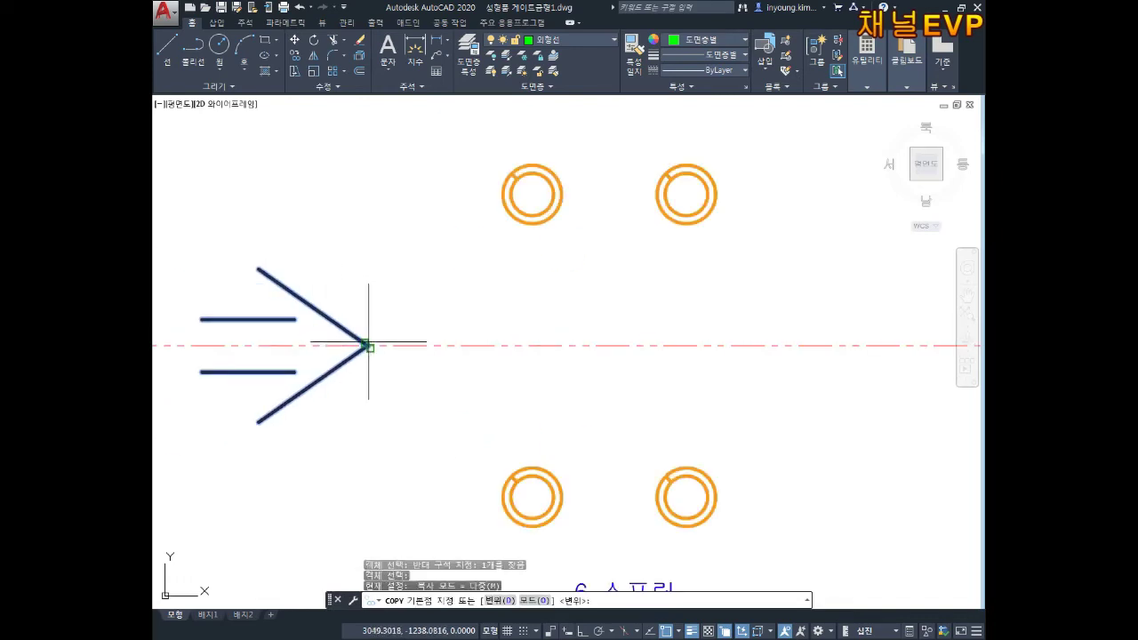
left_click(363, 341)
scroll(616, 342, "down", 2)
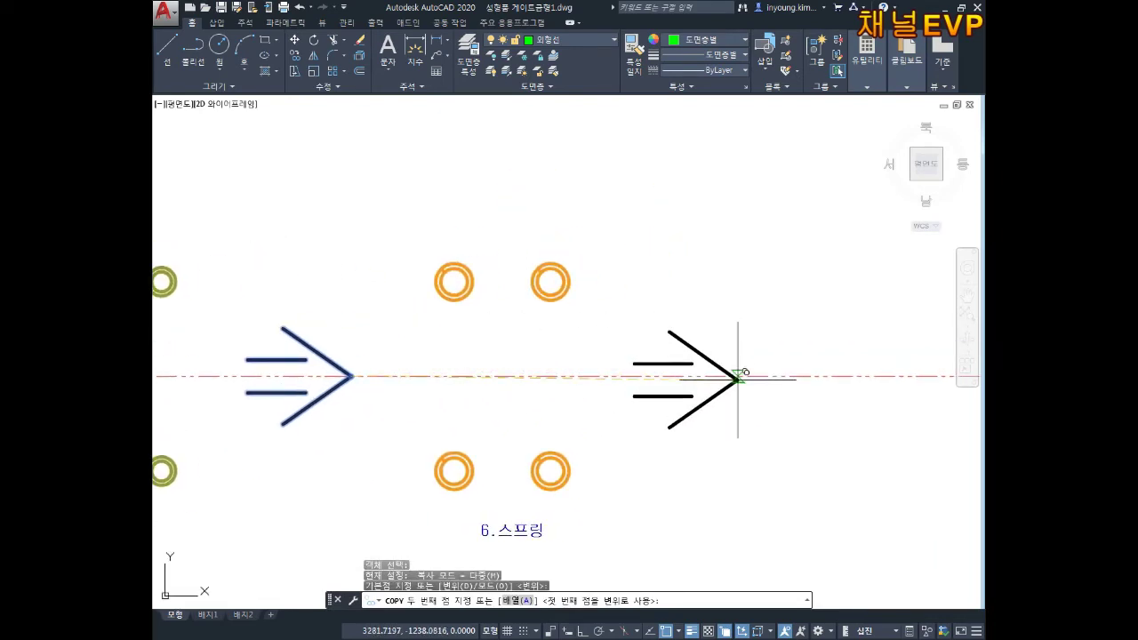
left_click(737, 377)
key("Escape")
Move all components, arrows and labels from 6.밀핀 through 11.가동측형판 along the centre line, closing the gap after the new arrow
scroll(457, 376, "down", 2)
middle_click_drag(732, 409, 536, 350)
scroll(554, 353, "down", 2)
scroll(569, 352, "down", 2)
middle_click_drag(620, 366, 551, 388)
key("Escape")
key("Escape")
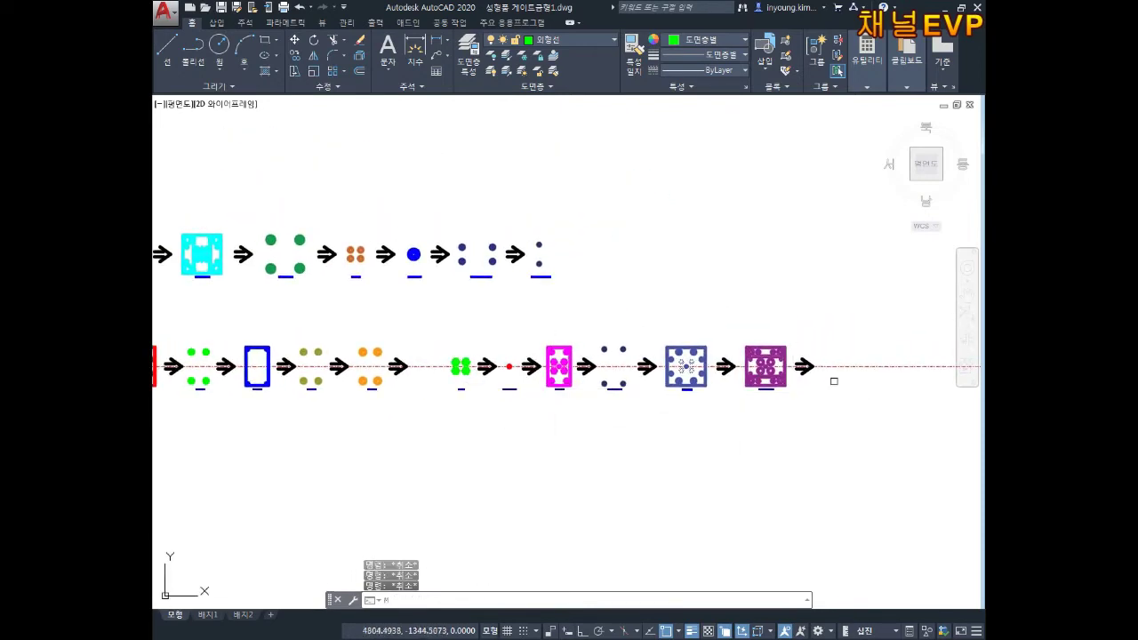
type("m")
key("Return")
left_click(850, 315)
left_click(452, 472)
key("Return")
scroll(528, 403, "up", 5)
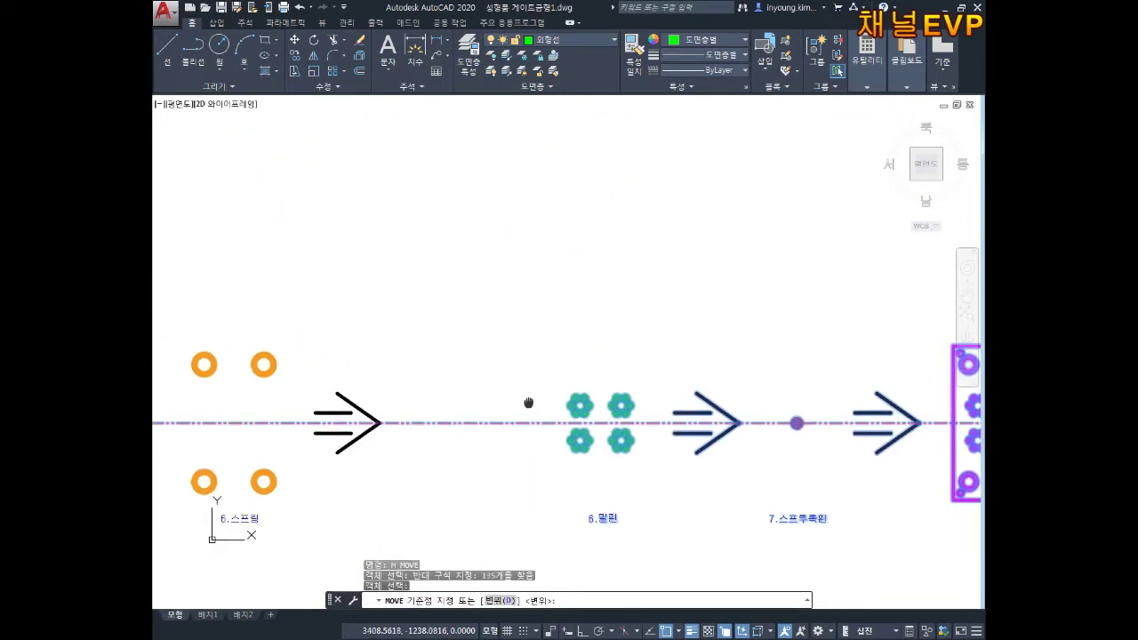
middle_click_drag(528, 403, 577, 363)
left_click(650, 383)
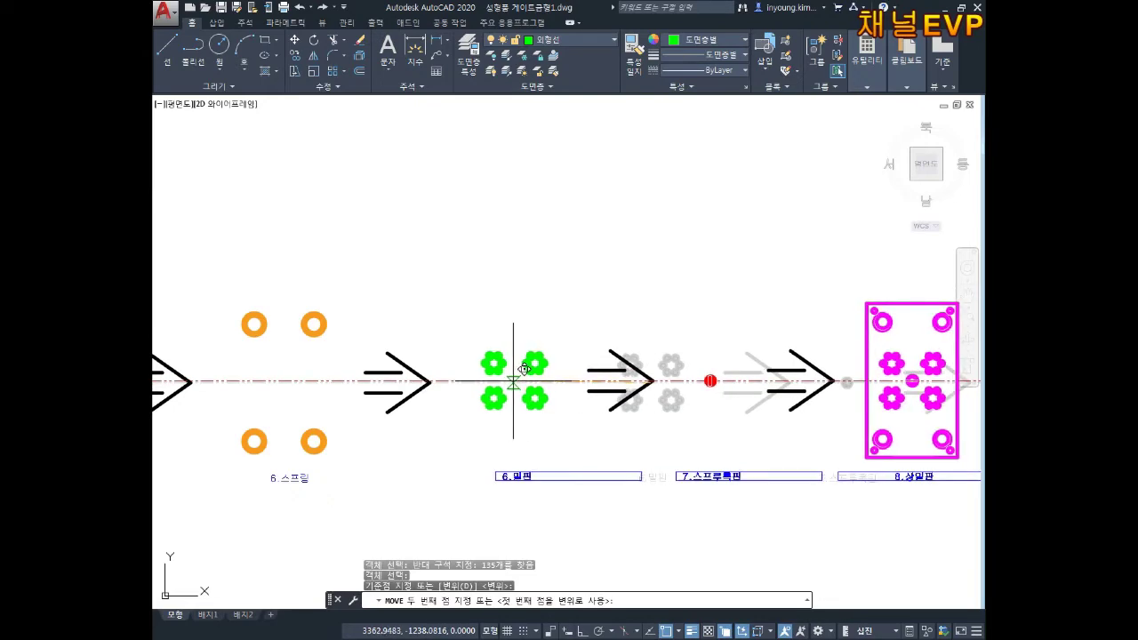
key("Escape")
key("Escape")
middle_click_drag(569, 485, 613, 414)
scroll(613, 414, "down", 2)
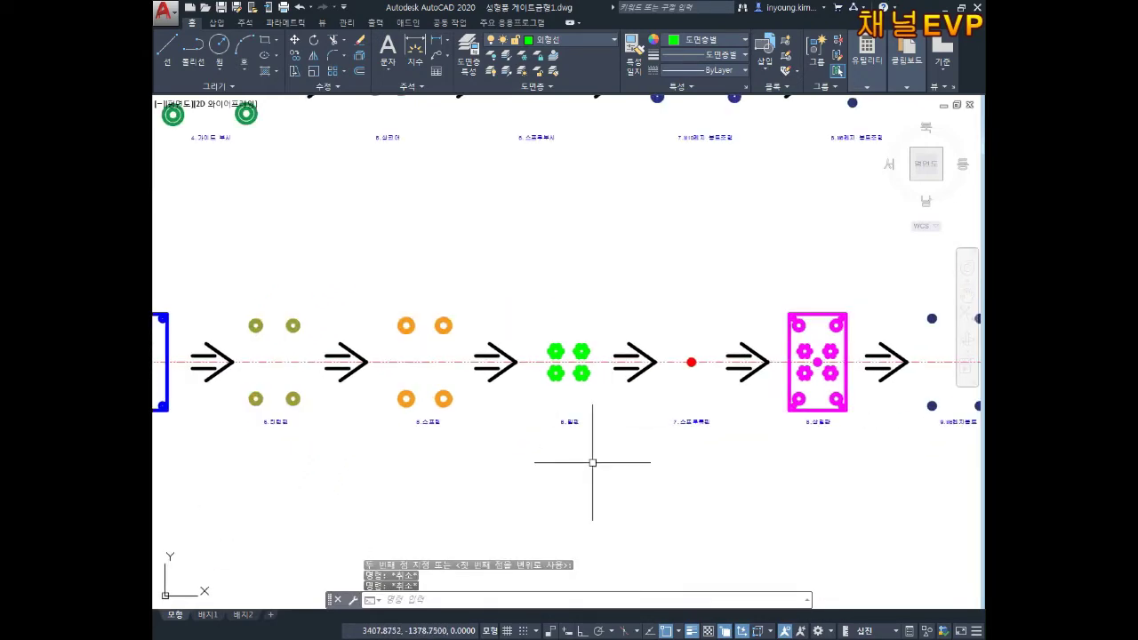
Renumber the 밀핀 label as 7 and the 스프루록핀 label as 8
scroll(602, 481, "up", 8)
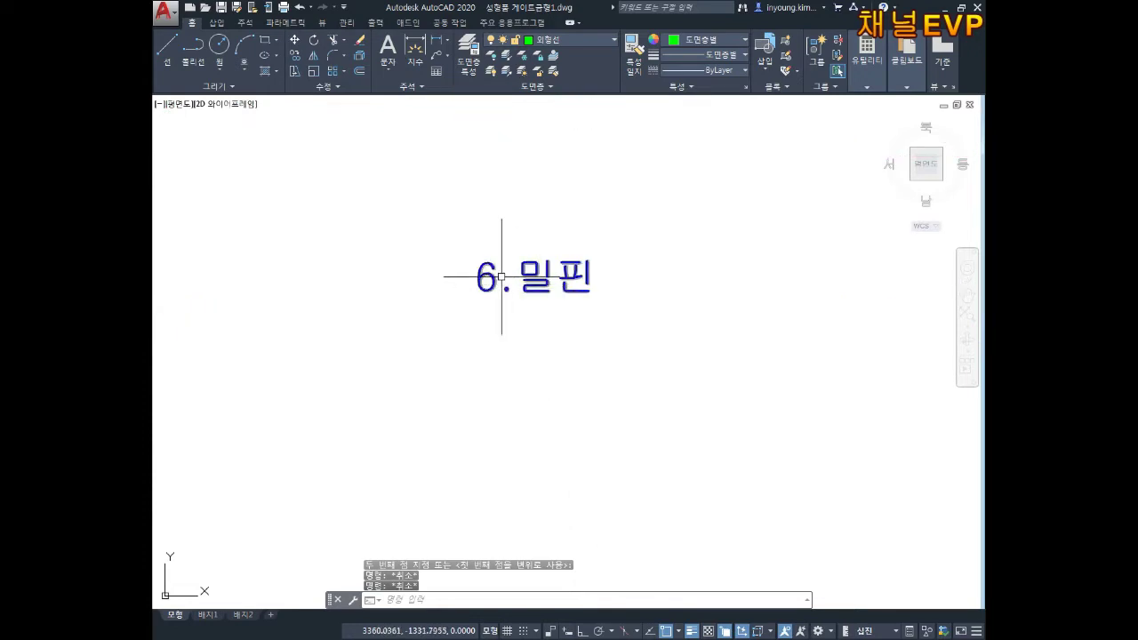
double_click(483, 275)
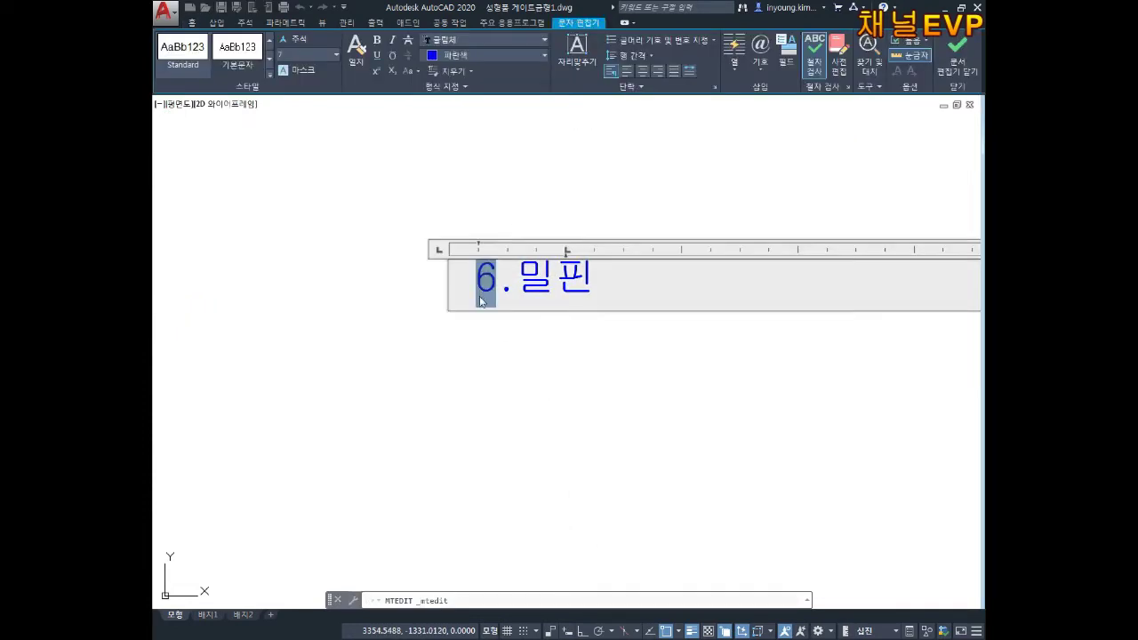
type("7")
left_click(639, 415)
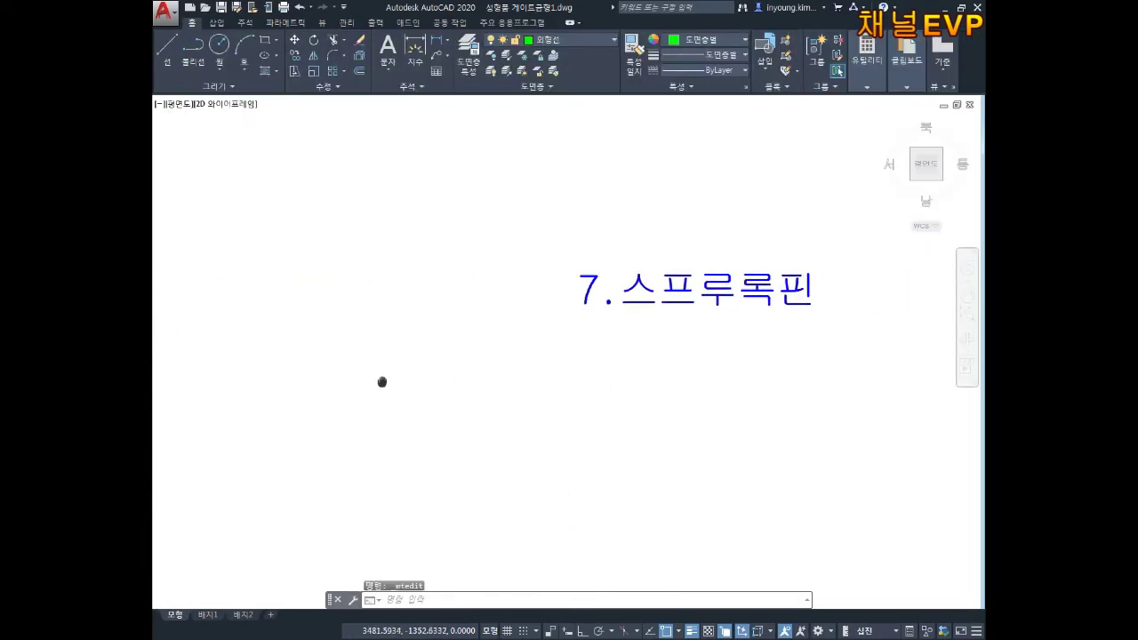
double_click(581, 304)
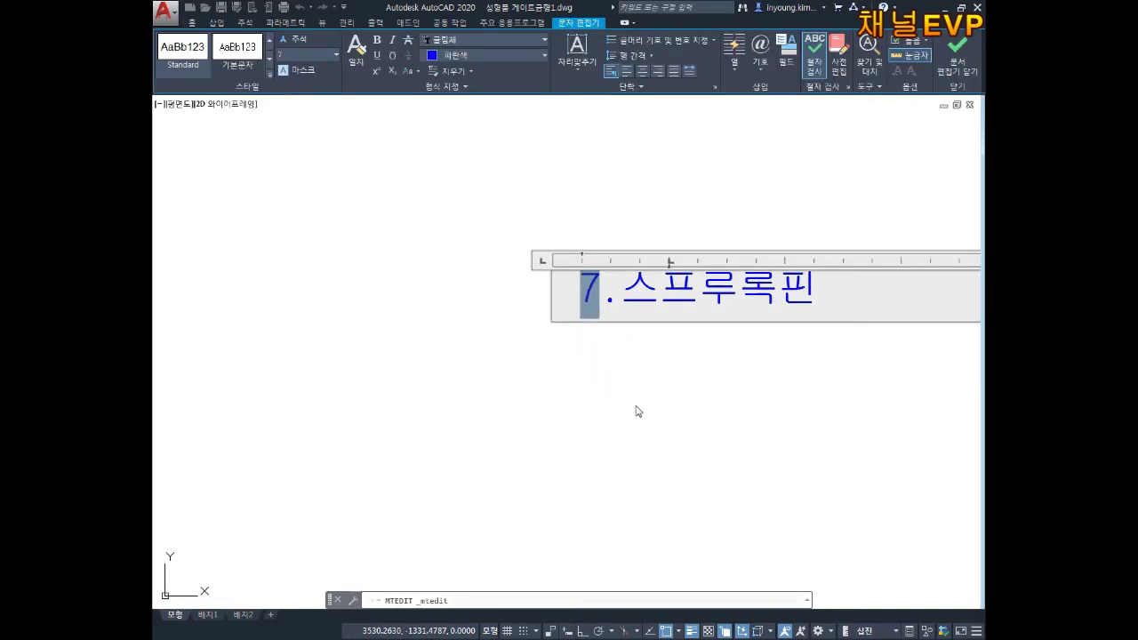
type("8")
left_click(666, 426)
middle_click_drag(719, 427, 429, 406)
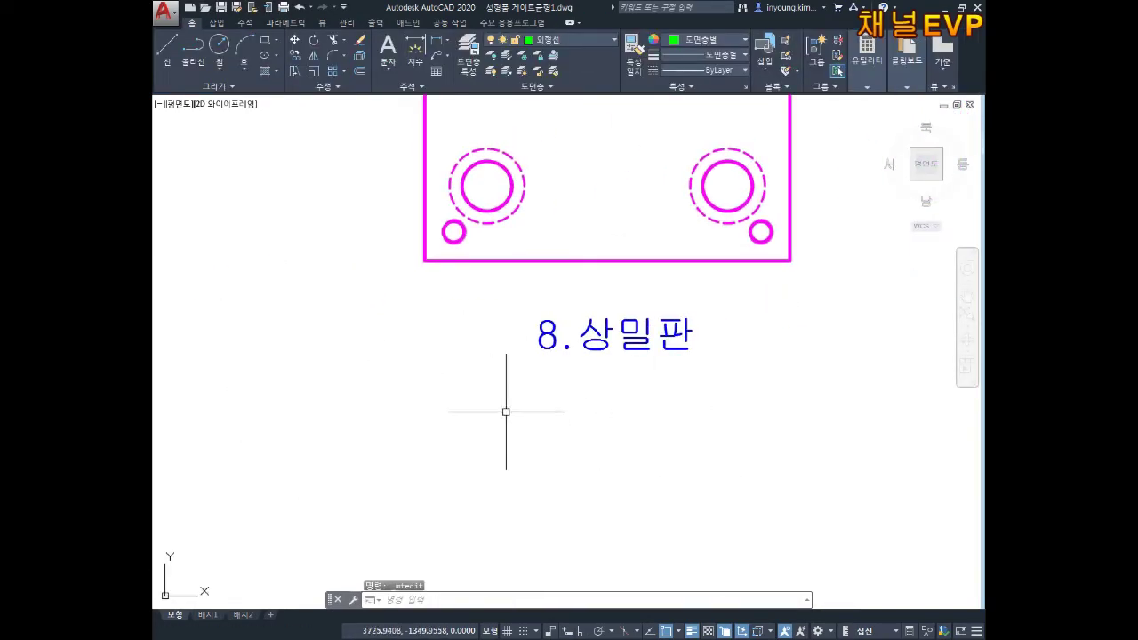
Renumber the 상밀판 label as 9 and the M6렌지볼트 label as 10
left_click(556, 333)
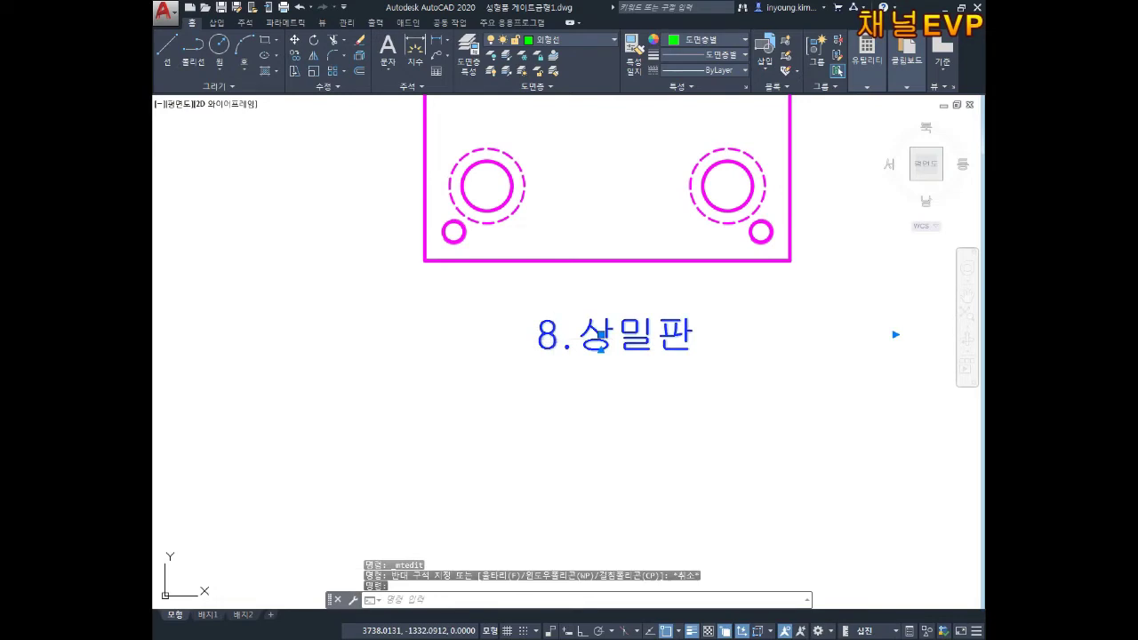
type("9")
left_click(556, 438)
middle_click_drag(683, 427, 315, 411)
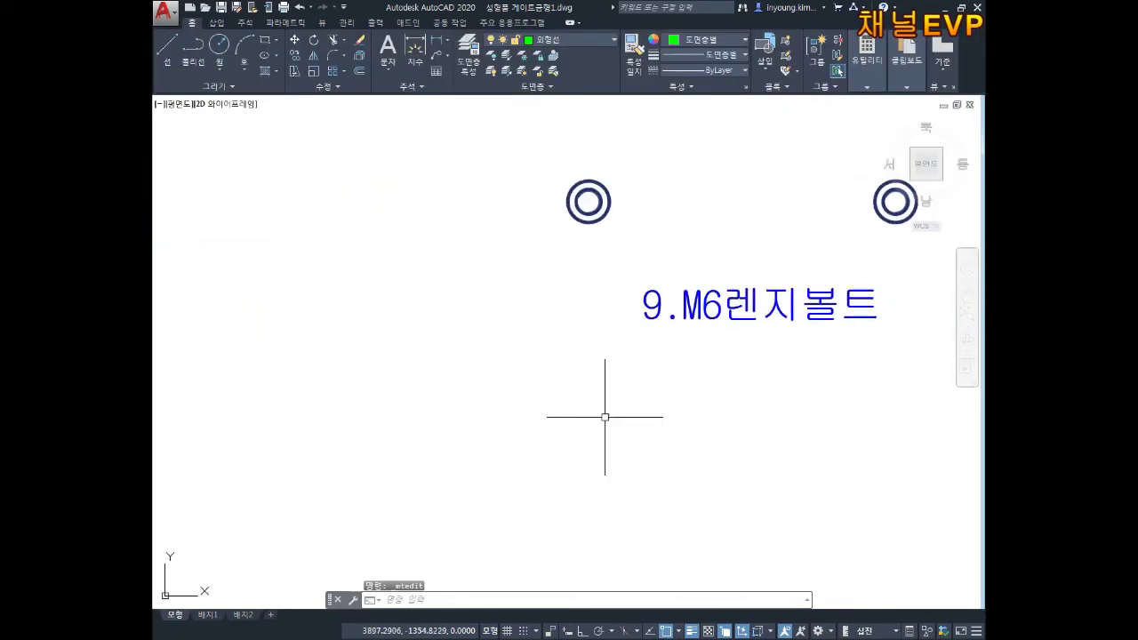
middle_click_drag(673, 338, 553, 379)
double_click(535, 336)
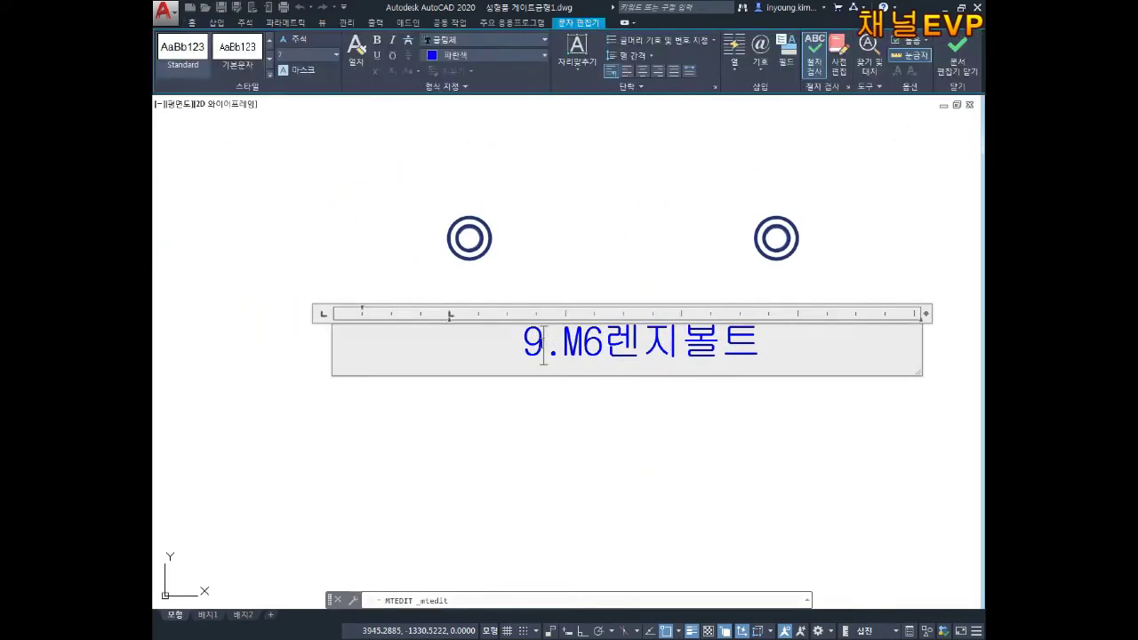
left_click_drag(543, 345, 510, 366)
type("10")
left_click(623, 477)
Renumber the 받침판 label as 11 and the 가동측형판 label as 12
scroll(399, 432, "down", 3)
middle_click_drag(927, 427, 656, 395)
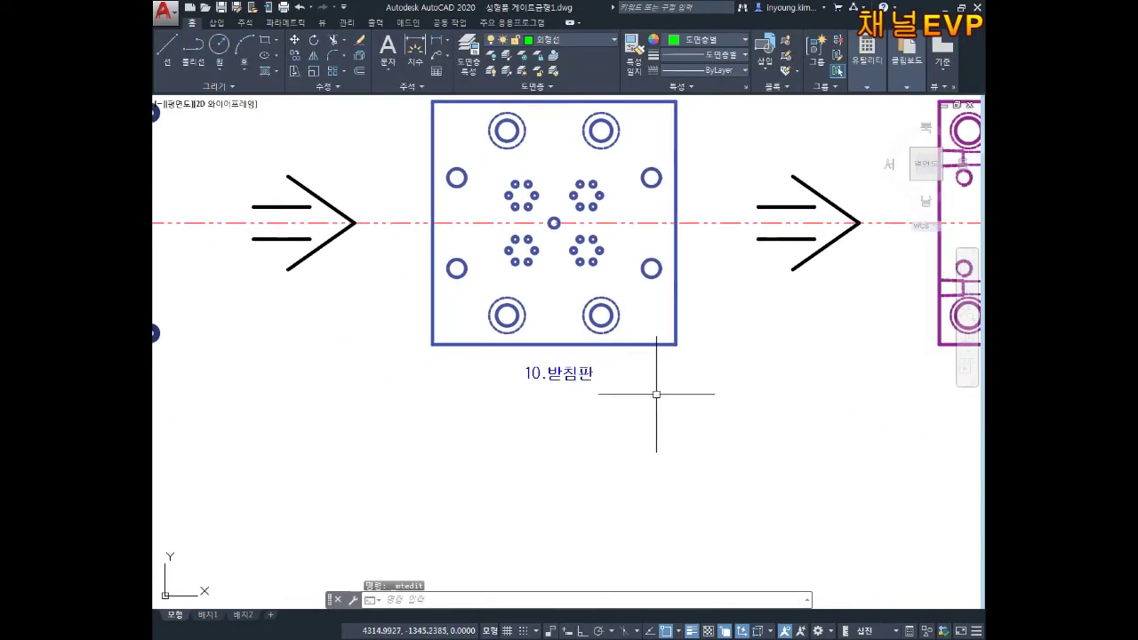
scroll(656, 396, "up", 2)
double_click(455, 371)
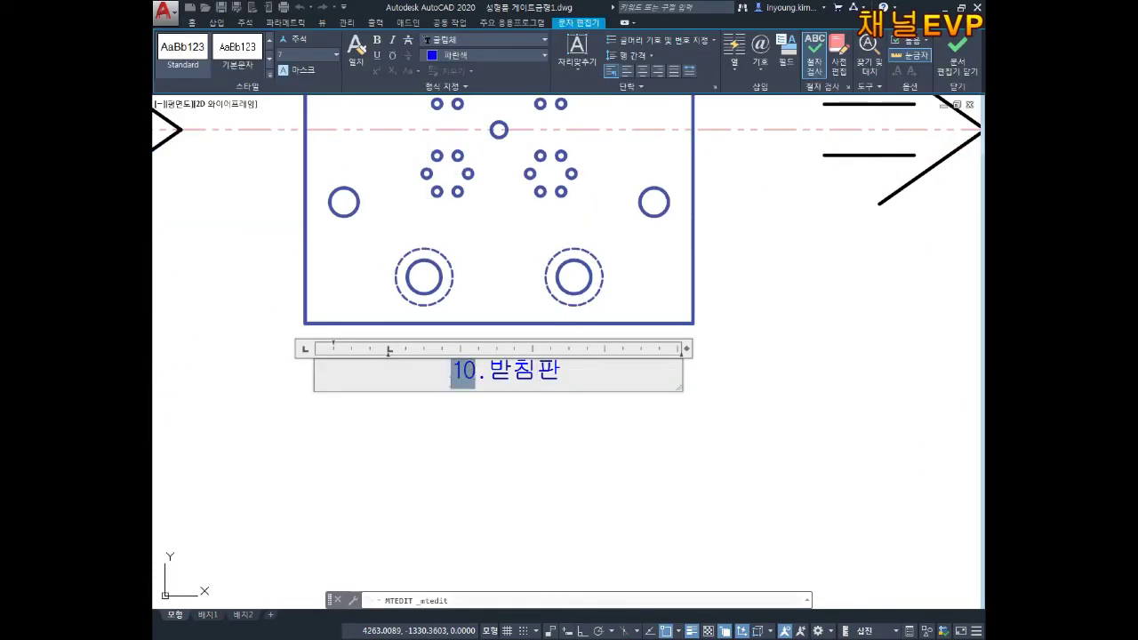
left_click(531, 491)
scroll(578, 471, "down", 3)
middle_click_drag(978, 458, 609, 457)
scroll(587, 409, "up", 4)
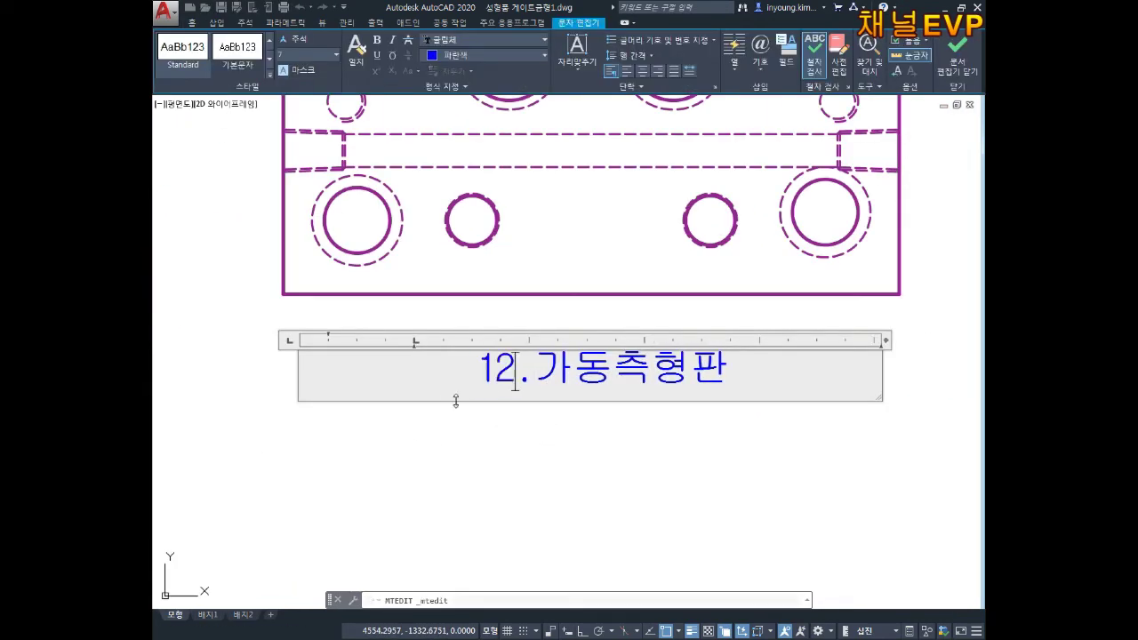
left_click(548, 472)
scroll(541, 483, "down", 4)
mouse_move(634, 470)
middle_mouse_down()
mouse_move(505, 465)
mouse_move(612, 465)
middle_mouse_up()
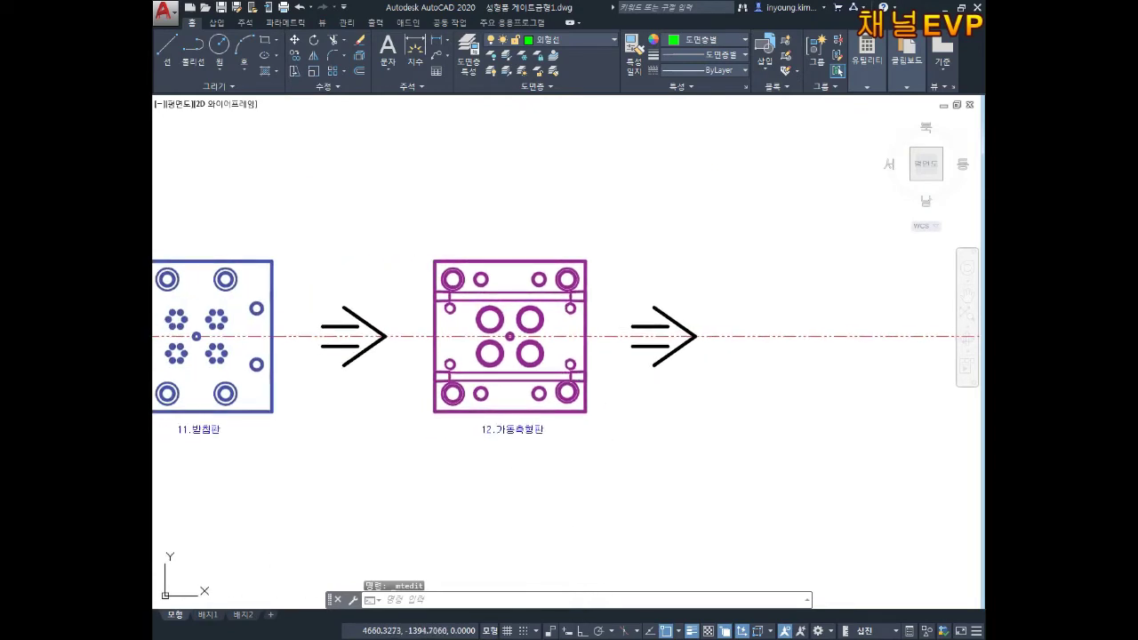
Save the drawing and examine the remaining unplaced components near the 1.가동측 설치판 plate
scroll(336, 502, "down", 4)
middle_click_drag(240, 461, 461, 354)
middle_click_drag(255, 356, 436, 353)
middle_click_drag(356, 383, 475, 357)
middle_click_drag(234, 364, 376, 371)
scroll(374, 350, "down", 2)
middle_click_drag(166, 360, 415, 366)
scroll(415, 366, "up", 7)
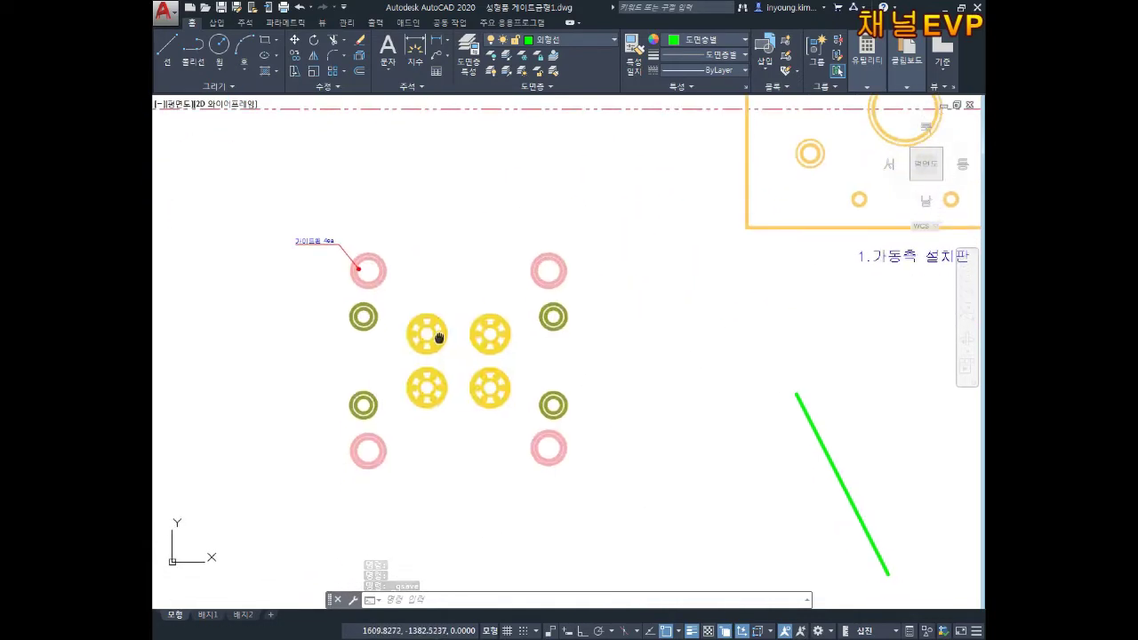
Move the four guide pins with their 가이드핀 4ea leader past the last arrow at the end of the row
type("C")
key("Escape")
type("M")
left_click(406, 265)
left_click(359, 274)
key("space")
left_click(369, 268)
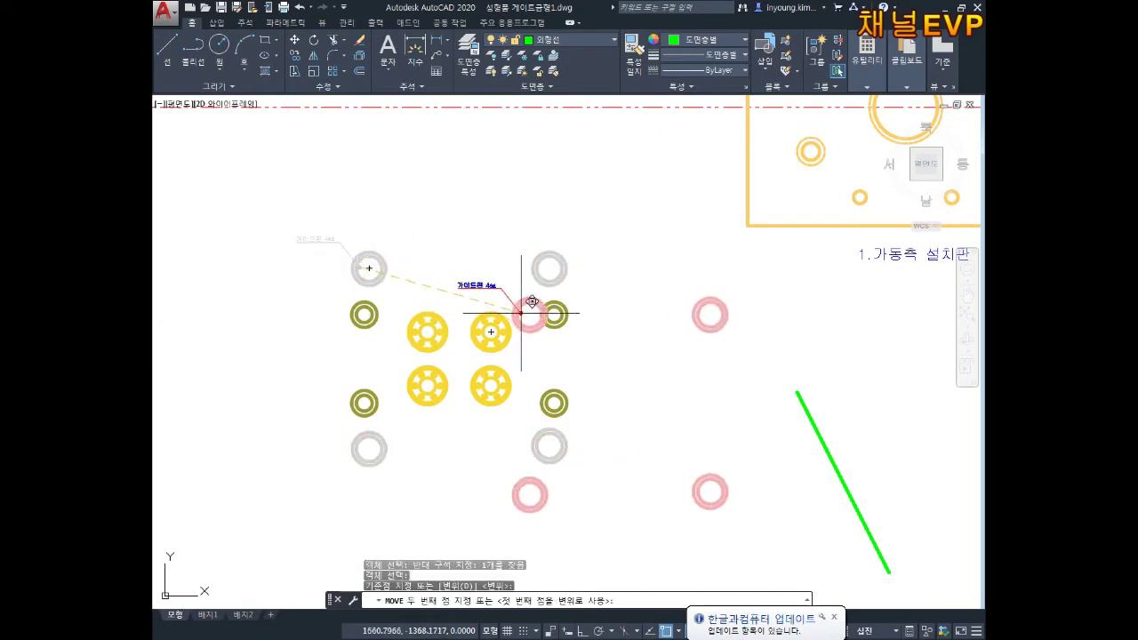
scroll(627, 371, "down", 4)
middle_click_drag(644, 378, 333, 300)
middle_click_drag(723, 314, 161, 295)
middle_click_drag(723, 348, 329, 342)
middle_click_drag(782, 343, 386, 349)
middle_click_drag(723, 325, 401, 375)
key("Escape")
key("Escape")
key("Escape")
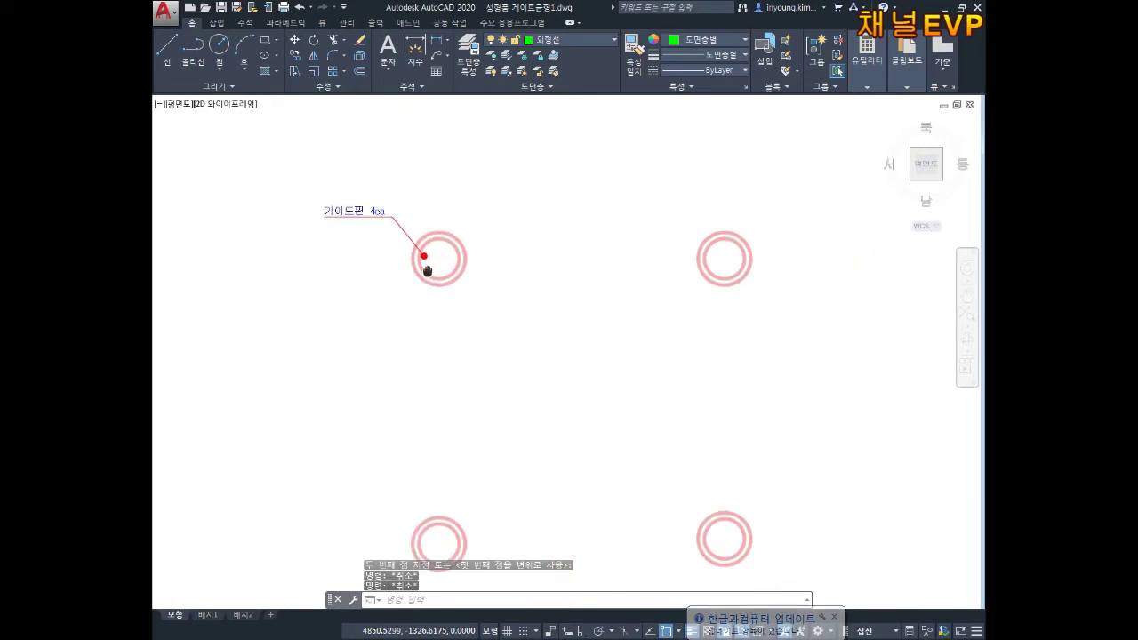
Draw a diagonal helper line from the centre of the upper-left guide pin to the centre of the lower-right one
type("l")
key("space")
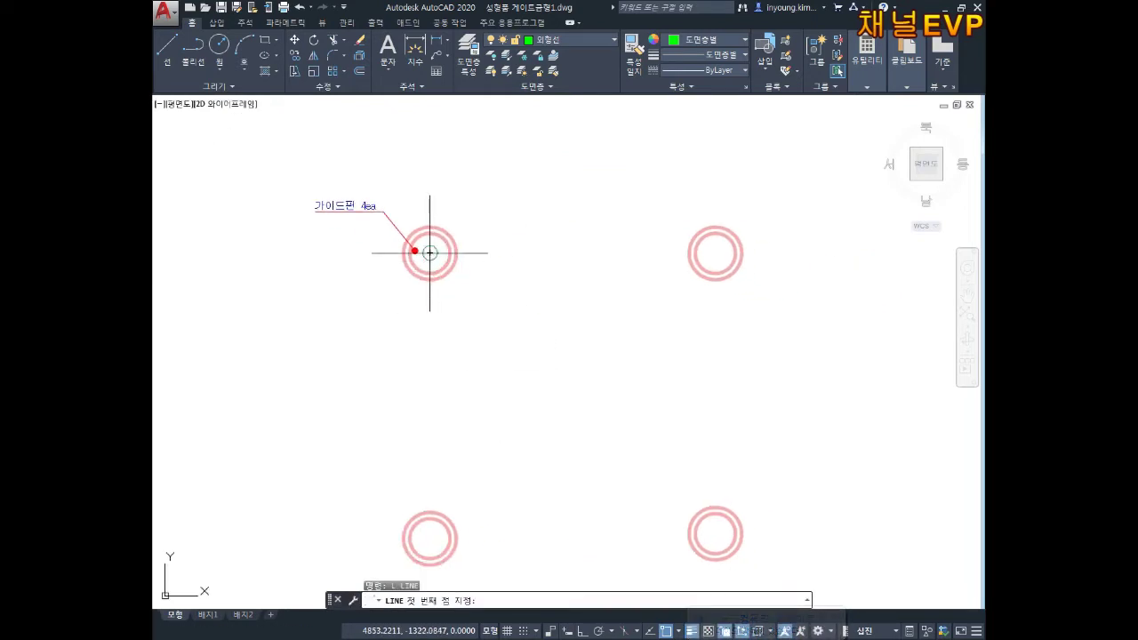
left_click(430, 253)
left_click(715, 534)
key("Escape")
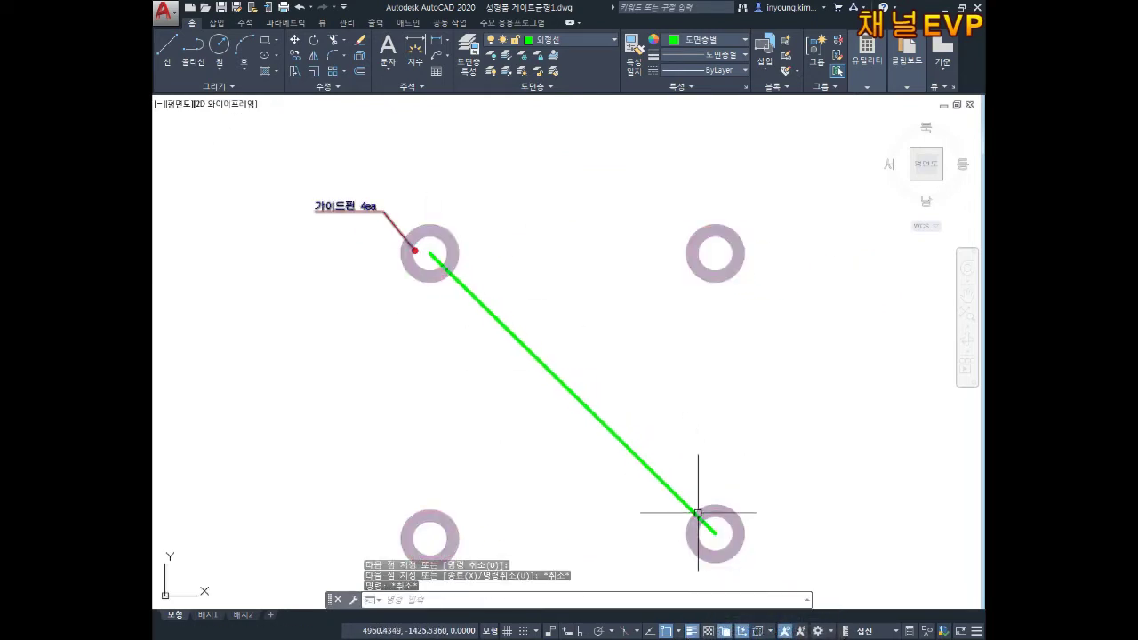
Move the guide pin set by the midpoint of the diagonal onto the centre line beyond the last arrow
type("m")
key("space")
left_click(787, 311)
left_click(686, 315)
key("space")
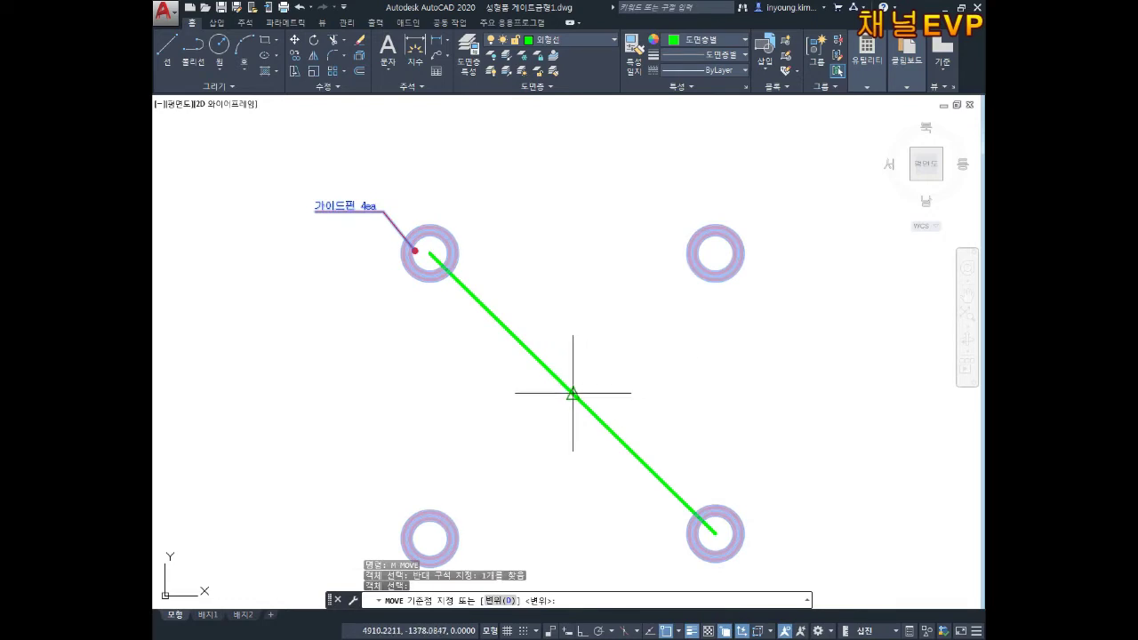
left_click(572, 393)
scroll(673, 445, "down", 4)
scroll(601, 338, "up", 2)
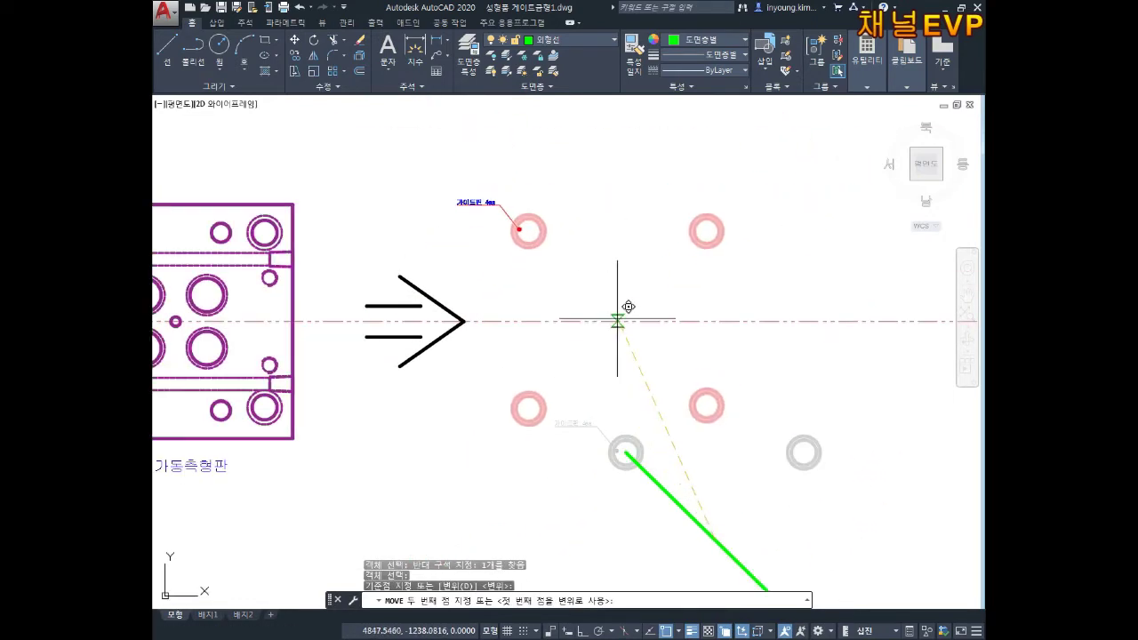
left_click(617, 319)
key("Escape")
Shift the guide pin set slightly farther from the arrow along the centre line
middle_click_drag(656, 380, 608, 381)
type("m")
key("space")
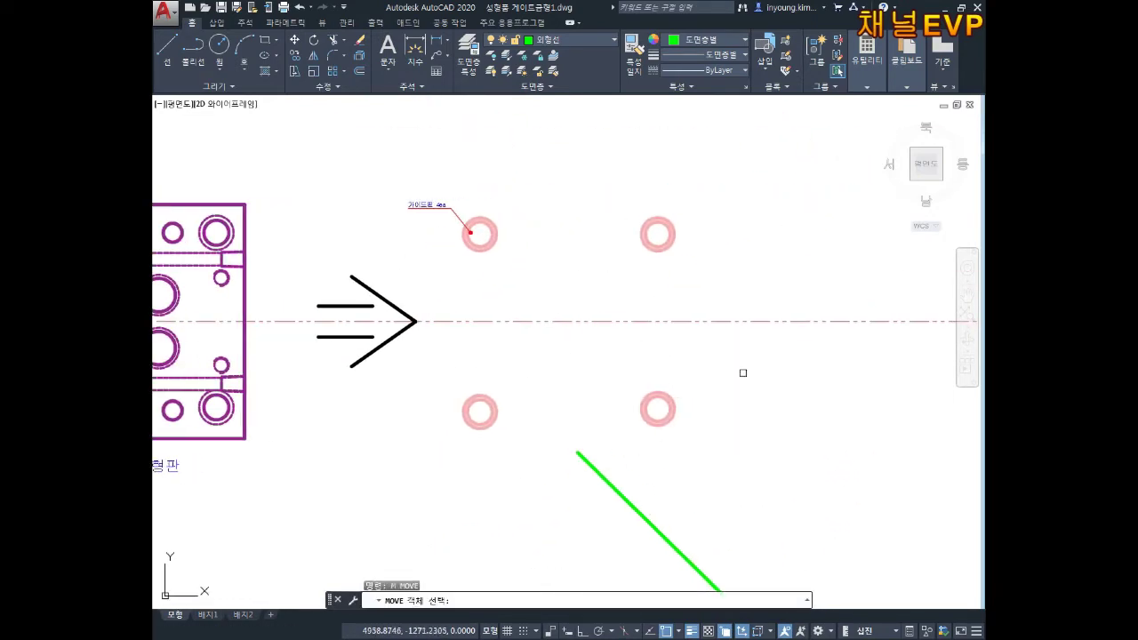
left_click(740, 374)
left_click(660, 406)
key("space")
left_click(555, 320)
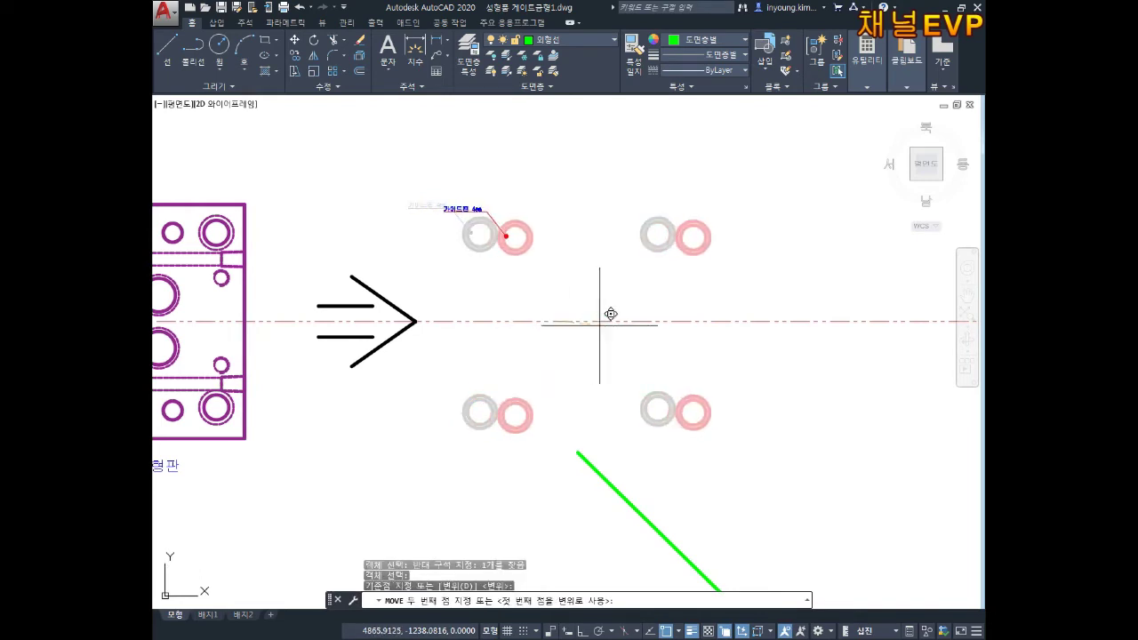
left_click(592, 320)
key("Escape")
key("Escape")
Delete the diagonal helper line left below the guide pins
middle_click_drag(632, 439, 586, 351)
left_click(662, 491)
key("Delete")
key("Escape")
key("Escape")
scroll(426, 415, "down", 2)
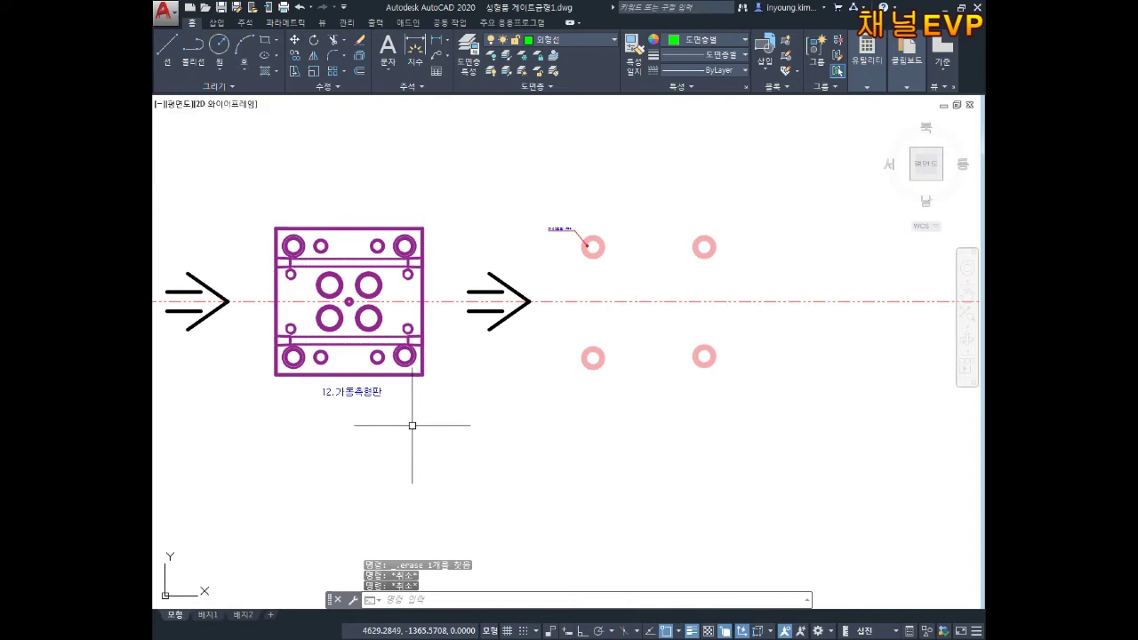
Copy the 12.가동측형판 label along the row to below the guide pins
type("co")
scroll(377, 416, "up", 2)
left_click(400, 367)
left_click(327, 399)
key("space")
middle_click_drag(347, 329, 378, 388)
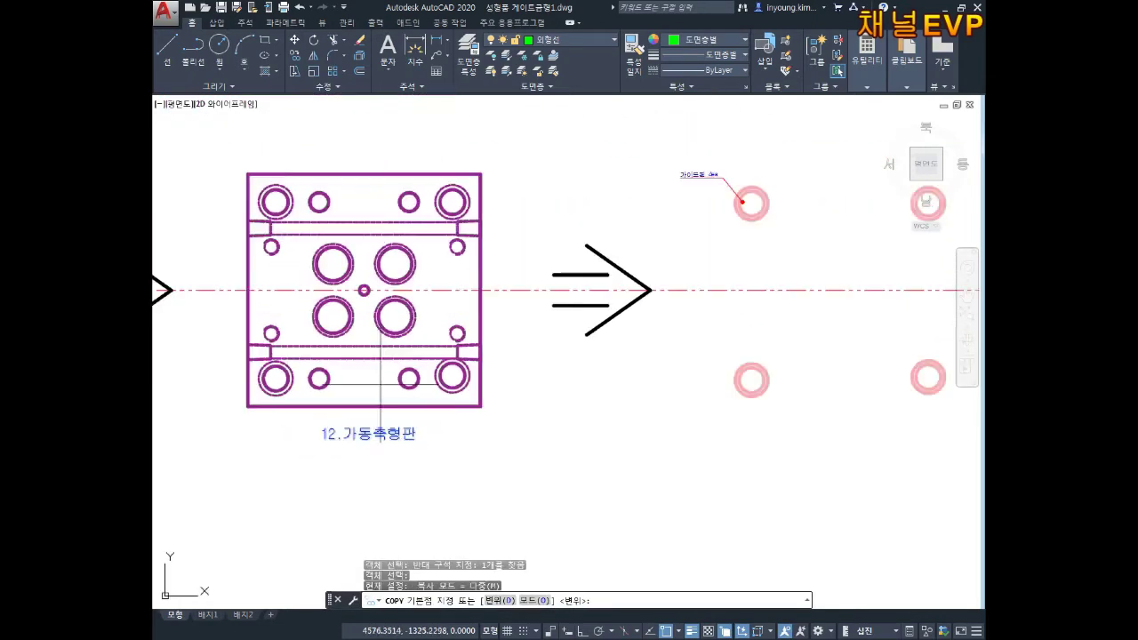
scroll(379, 291, "up", 10)
left_click(224, 275)
scroll(406, 275, "down", 6)
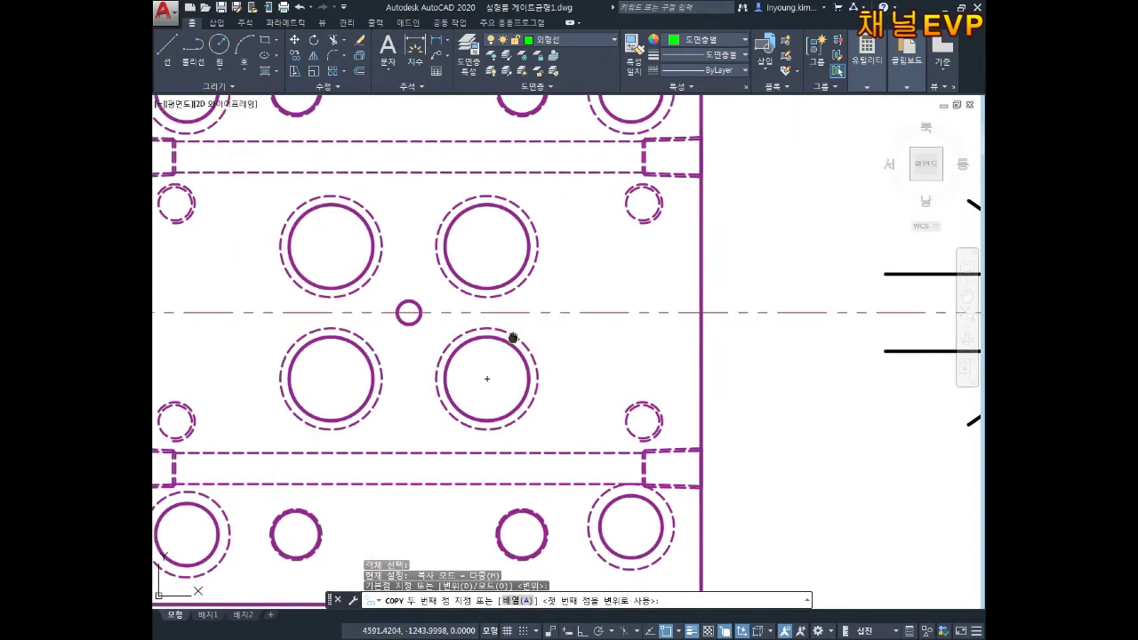
scroll(525, 297, "up", 4)
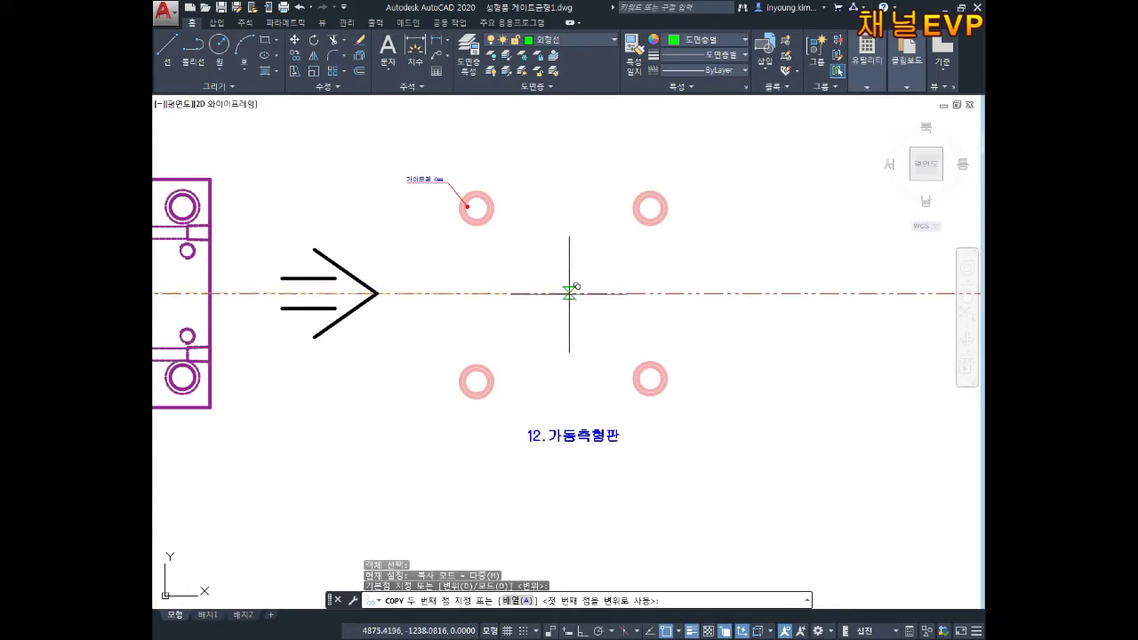
key("Escape")
Change the copied label under the guide pins to 13.가이드핀
double_click(563, 436)
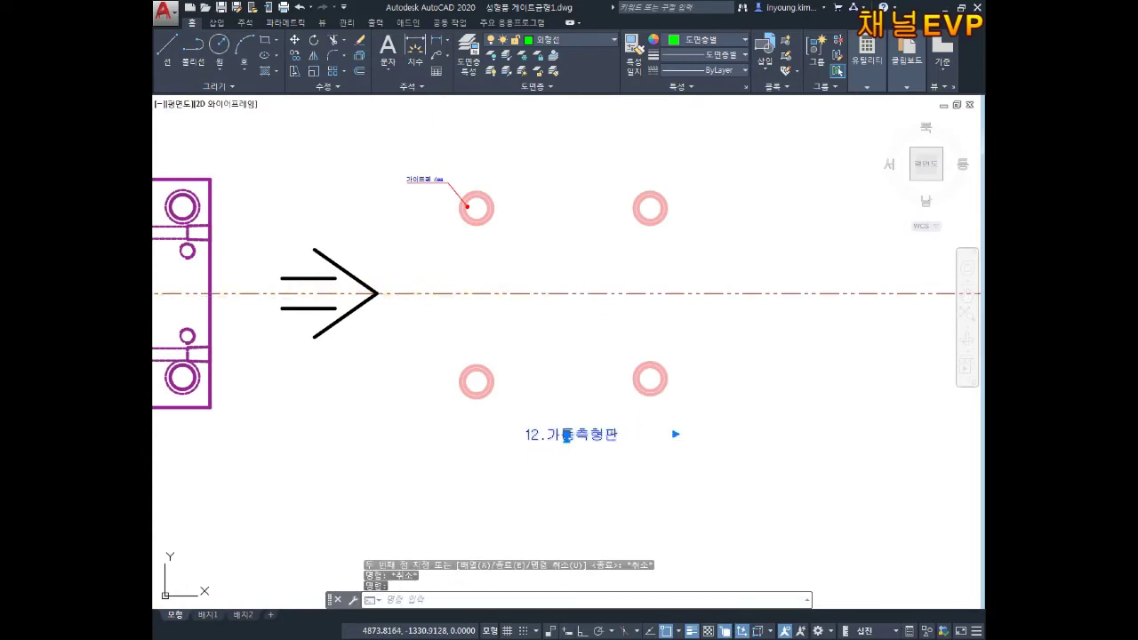
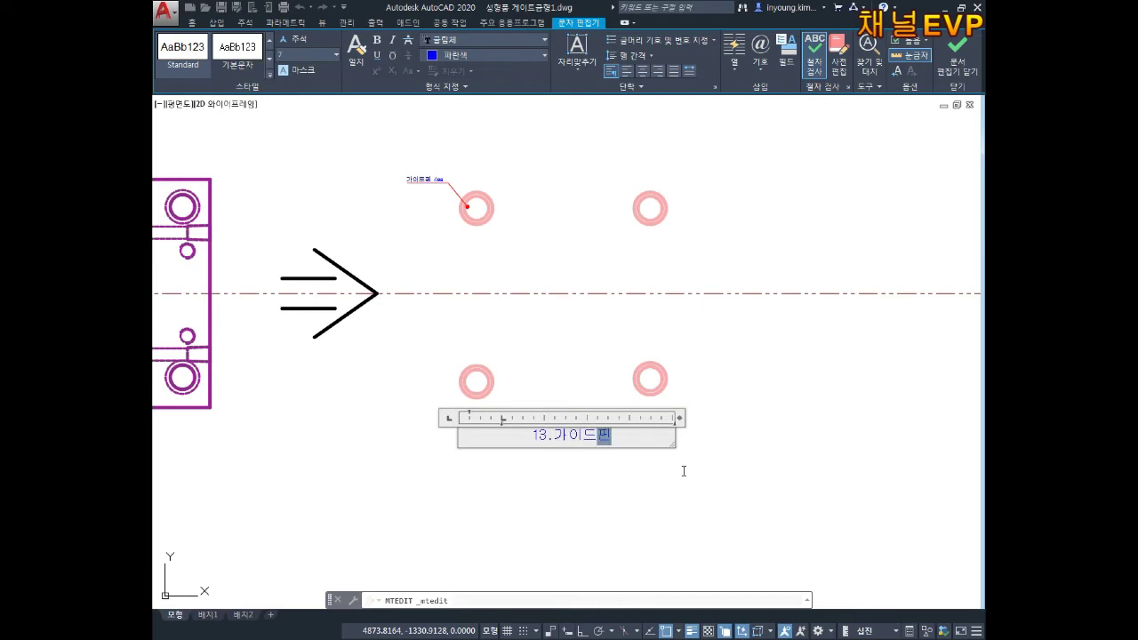
left_click(677, 552)
scroll(637, 411, "down", 4)
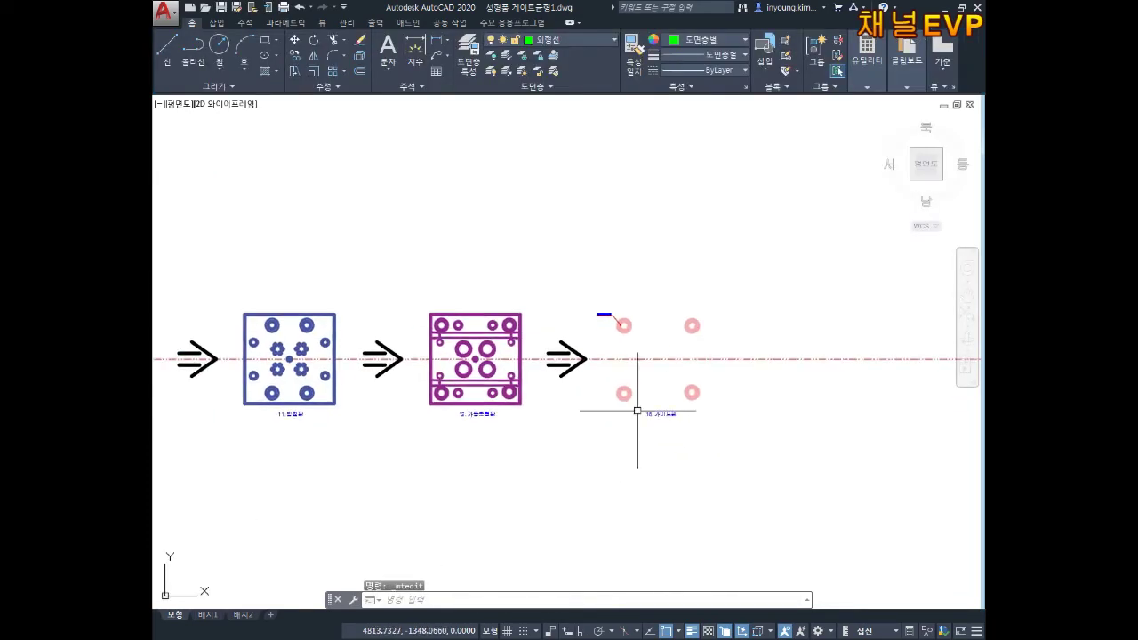
scroll(569, 418, "up", 3)
key("Escape")
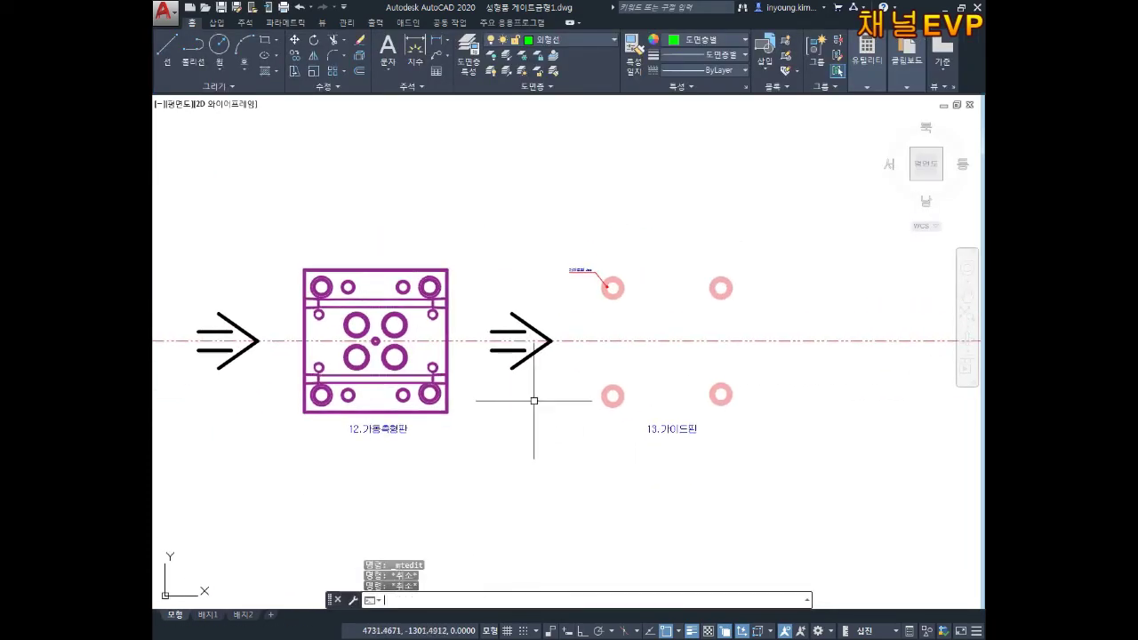
key("space")
key("Escape")
left_click(510, 360)
key("space")
key("Escape")
key("Escape")
key("space")
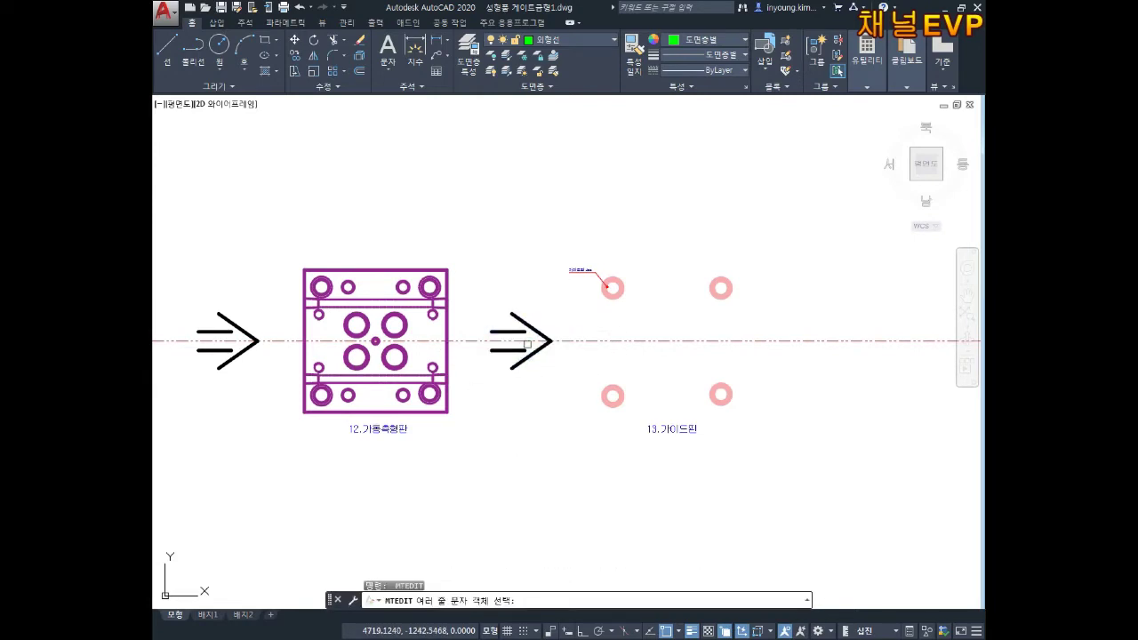
scroll(539, 344, "up", 5)
key("Escape")
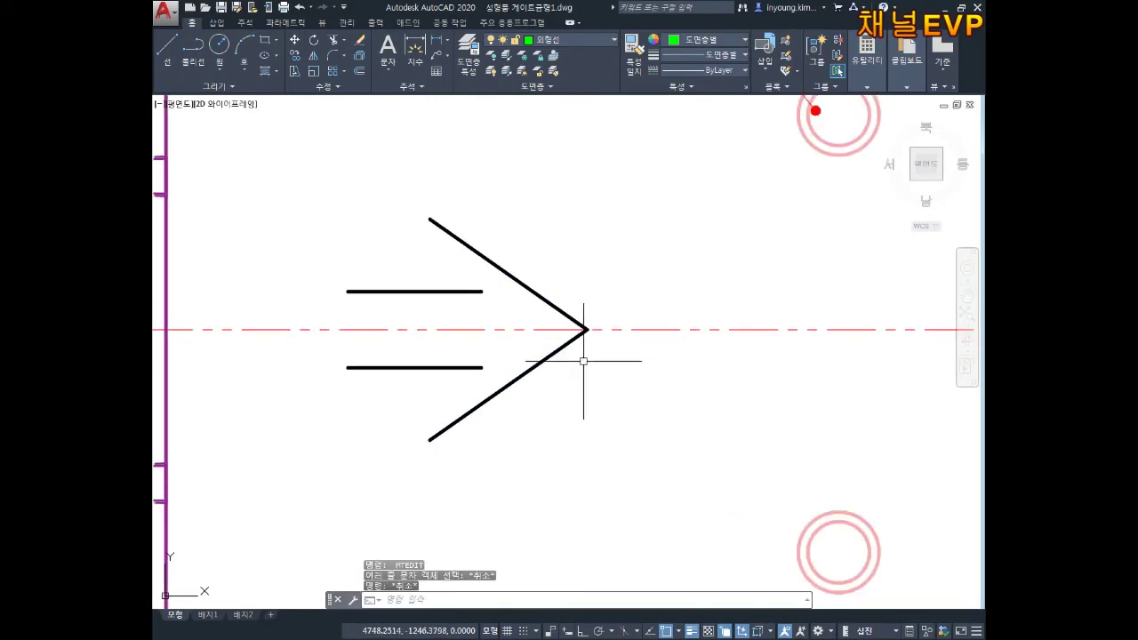
Copy the arrow before the guide pins along the centre line to the space just after them
key("Return")
left_click(589, 377)
left_click(475, 355)
key("Return")
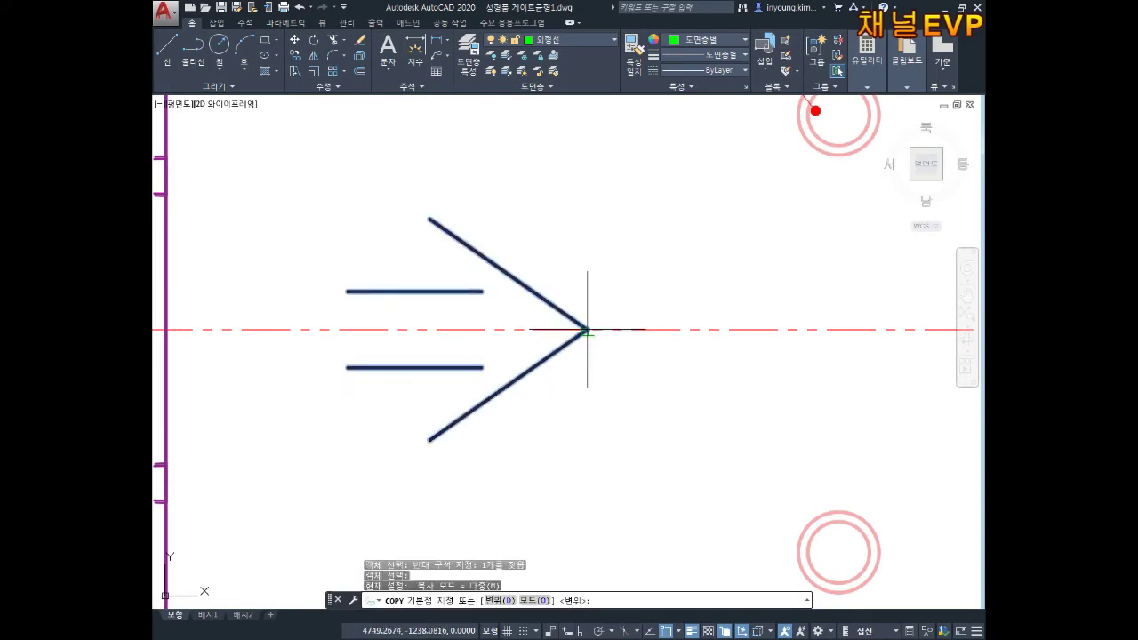
left_click(584, 330)
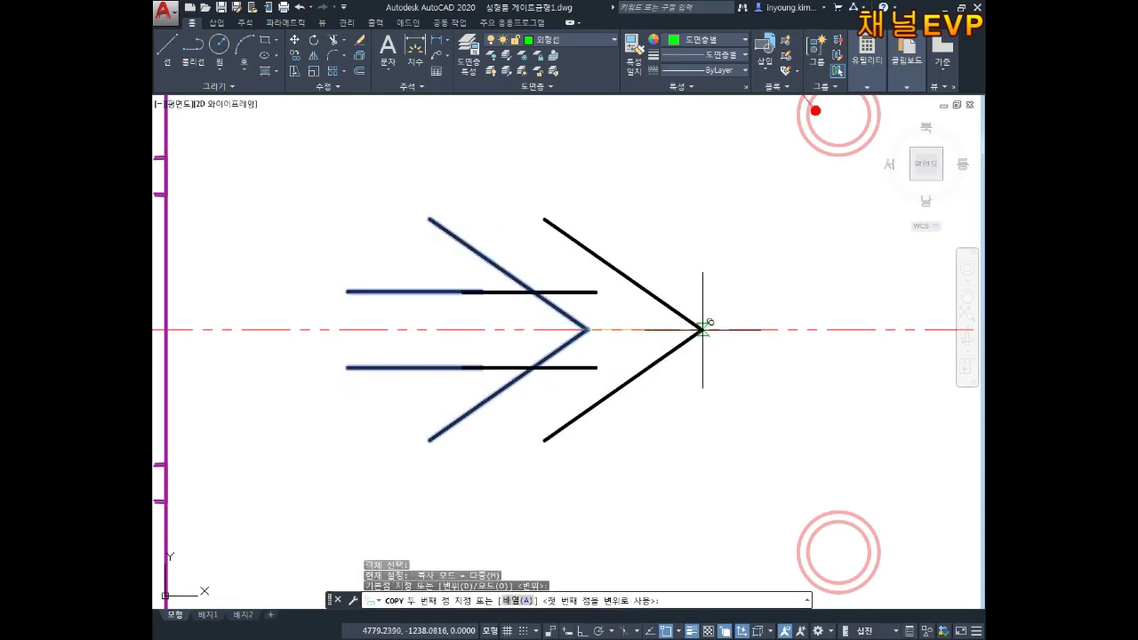
scroll(699, 325, "down", 4)
middle_click_drag(699, 325, 363, 325)
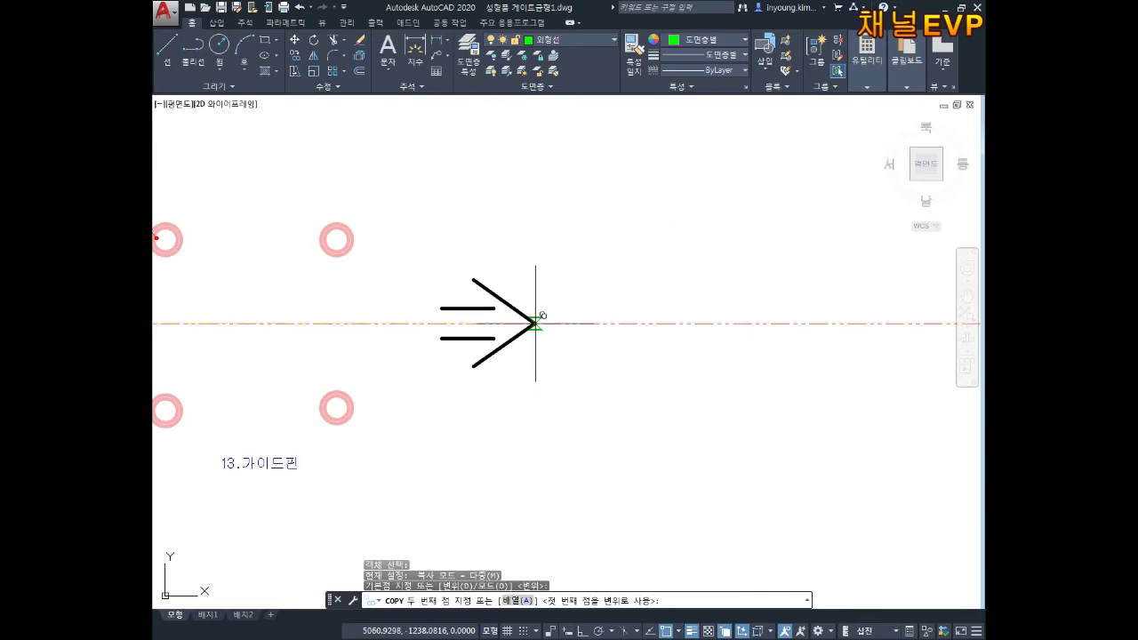
left_click(546, 322)
key("Escape")
Examine the remaining unplaced yellow and olive round parts below the start of the assembly row
scroll(589, 418, "down", 5)
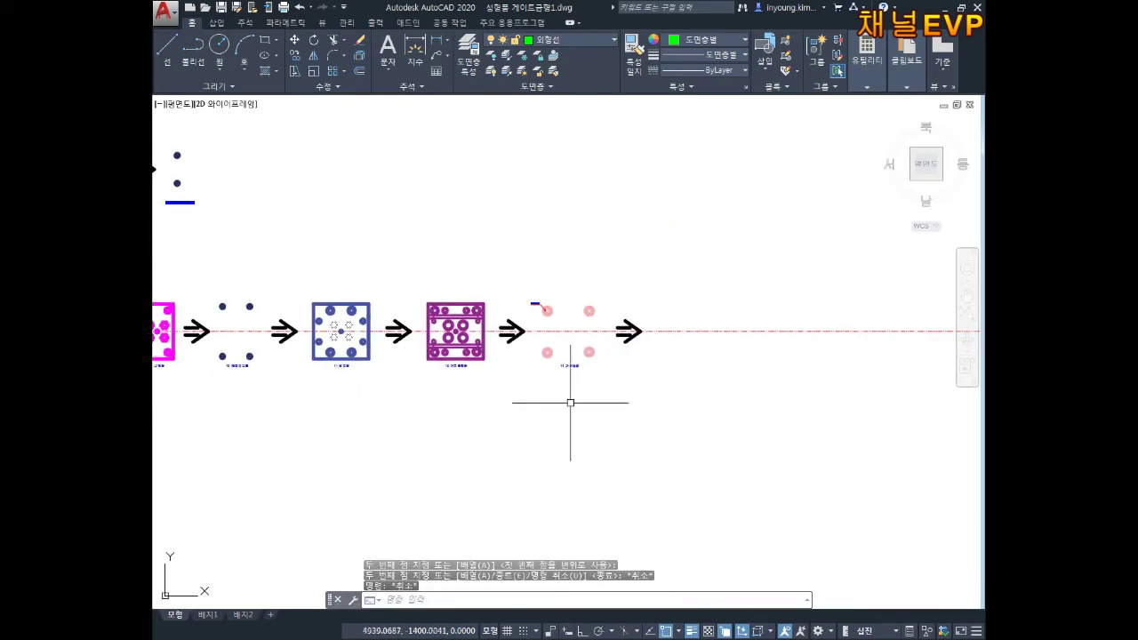
middle_click_drag(485, 416, 675, 216)
scroll(756, 322, "down", 3)
middle_click_drag(655, 315, 744, 302)
scroll(313, 216, "up", 4)
middle_click_drag(283, 315, 480, 235)
scroll(831, 324, "up", 5)
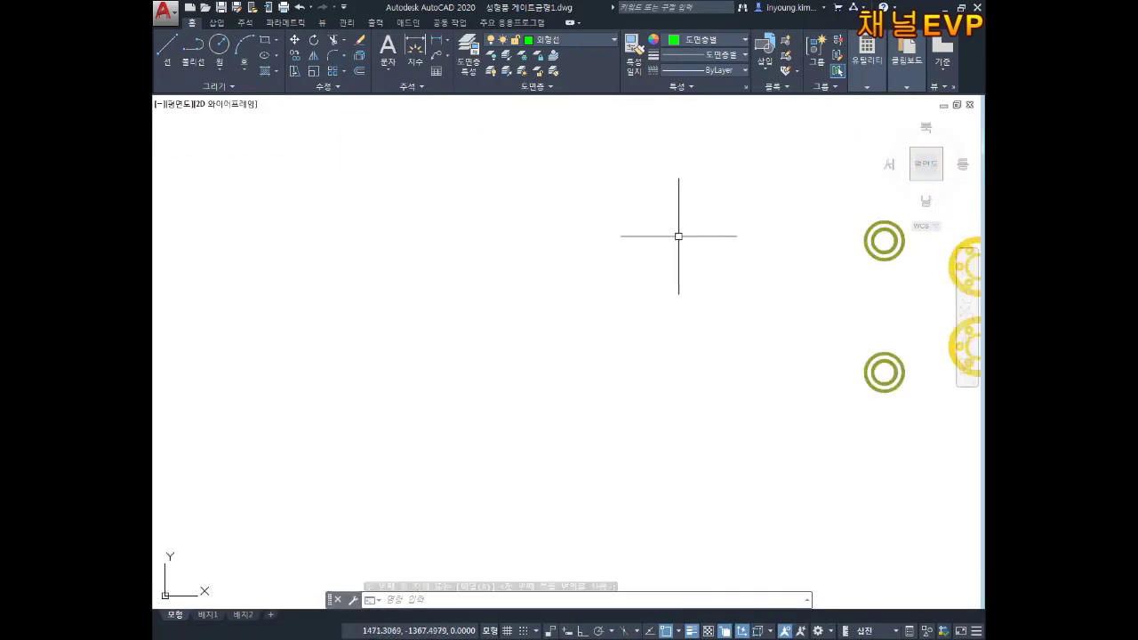
middle_click_drag(694, 257, 478, 258)
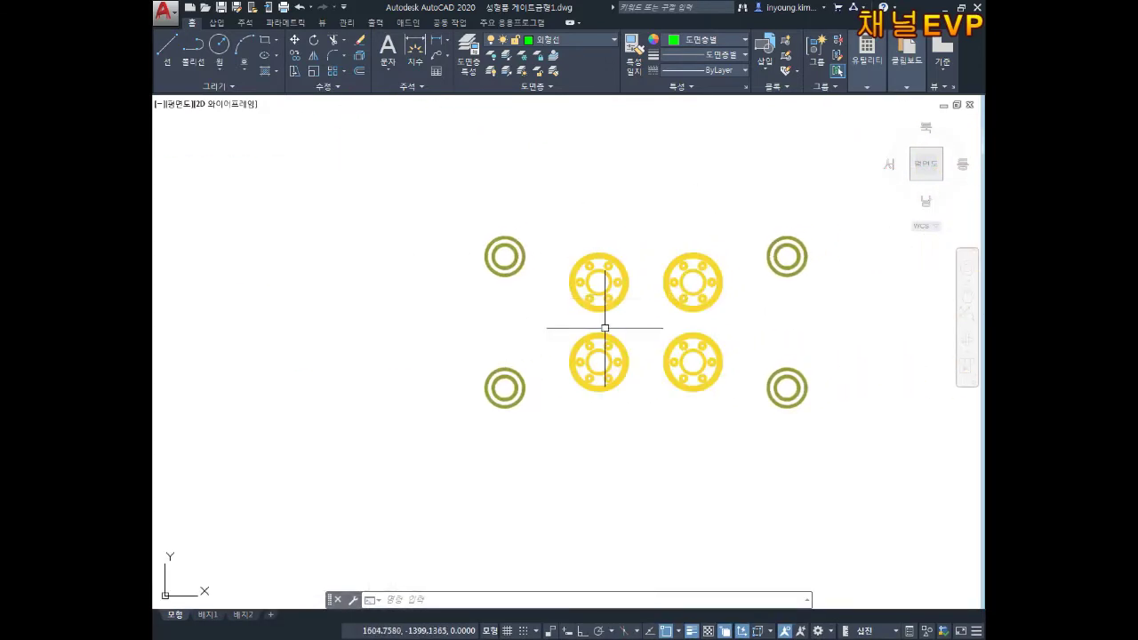
key("Escape")
key("Escape")
key("Escape")
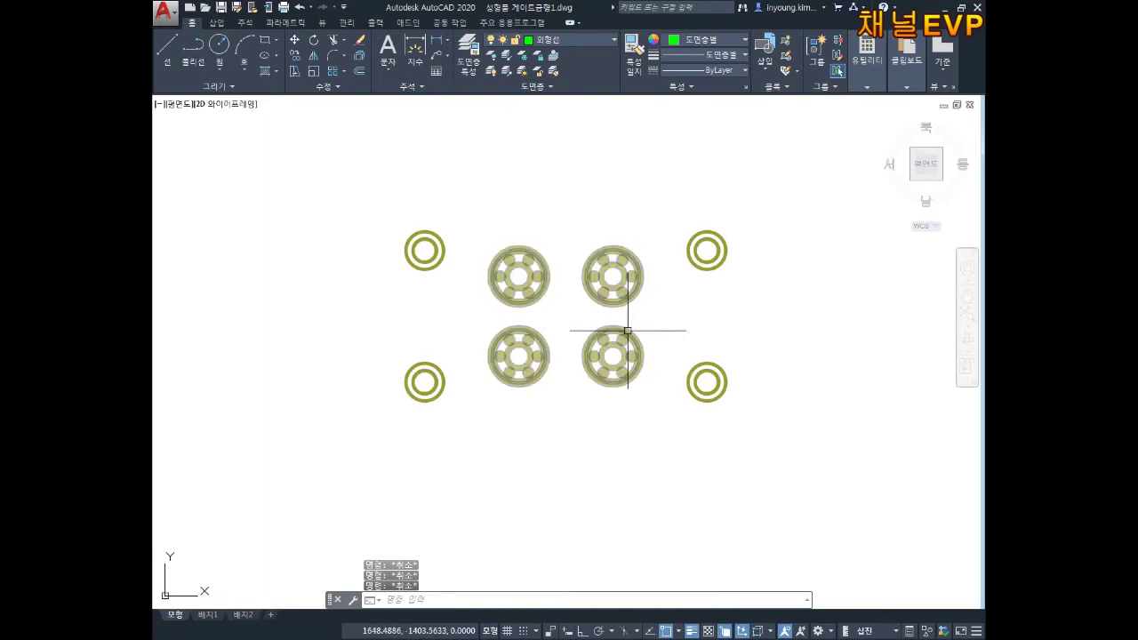
Examine the mold's assembly section view to check how the remaining parts fit
scroll(628, 331, "down", 2)
middle_click_drag(518, 338, 632, 325)
scroll(632, 326, "down", 4)
middle_click_drag(534, 289, 554, 323)
middle_click_drag(382, 249, 484, 443)
scroll(559, 226, "up", 6)
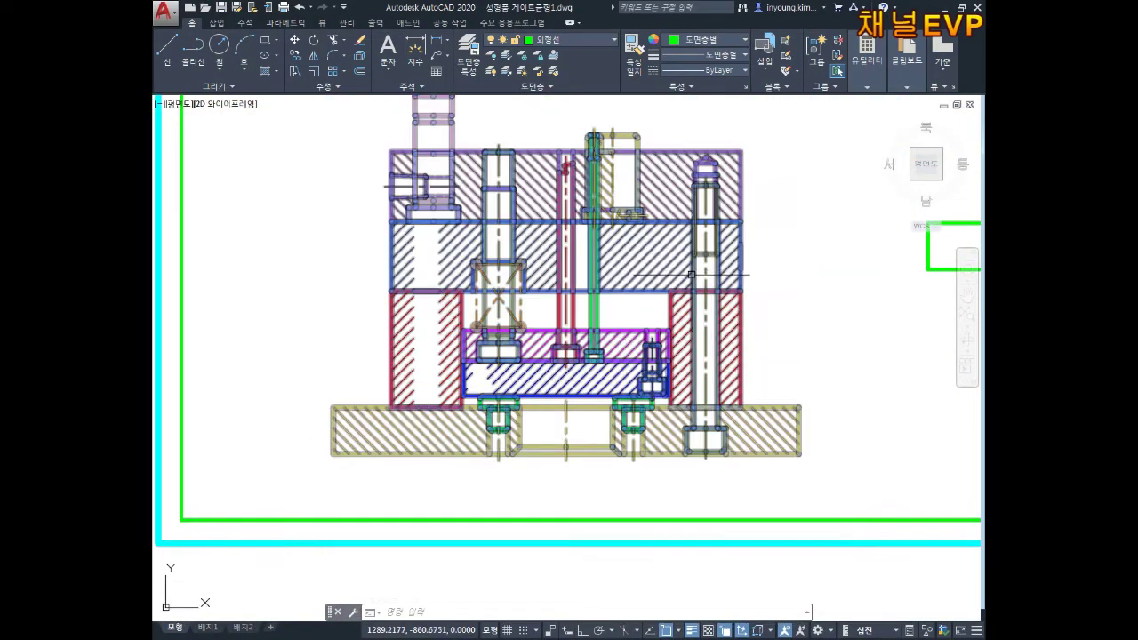
scroll(692, 275, "down", 6)
middle_click_drag(660, 269, 409, 125)
middle_click_drag(612, 336, 523, 242)
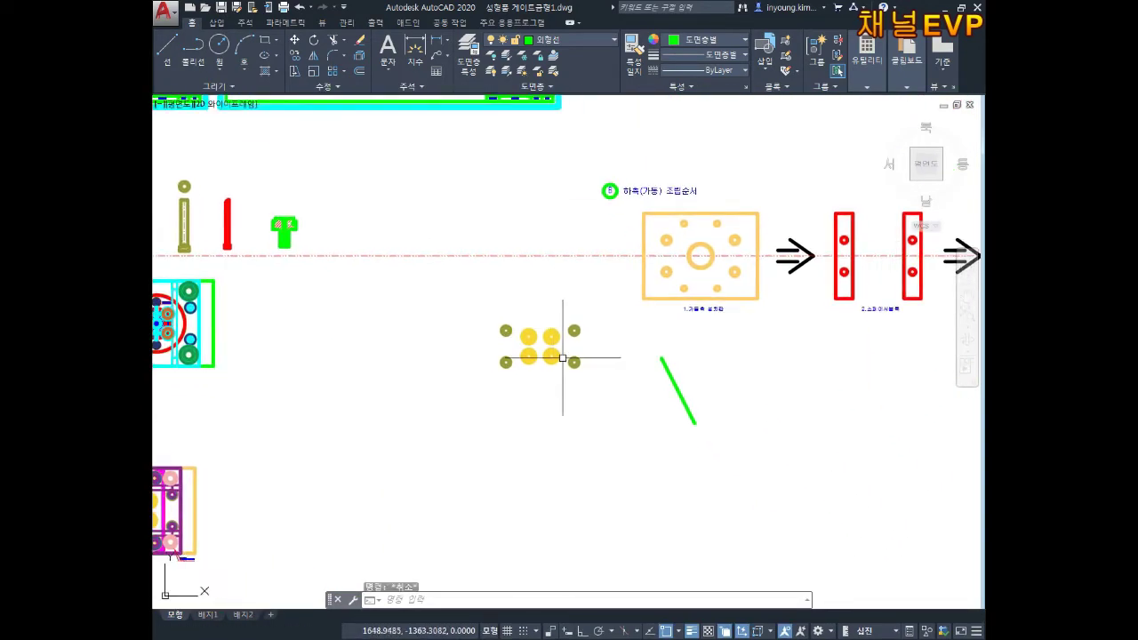
Move the four yellow round parts to below the centre line after the arrow that follows the guide pins
scroll(557, 333, "up", 4)
key("space")
left_click(547, 270)
left_click(499, 397)
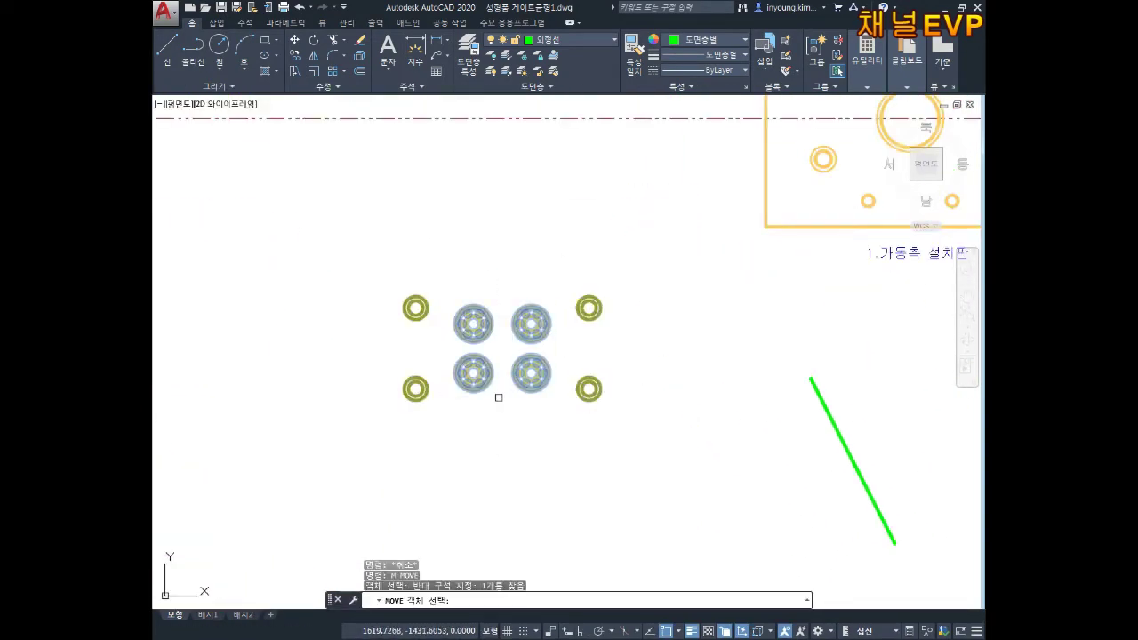
key("space")
left_click(508, 348)
scroll(690, 351, "down", 6)
middle_click_drag(528, 300, 266, 311)
middle_click_drag(761, 355, 370, 355)
scroll(597, 359, "up", 5)
middle_click_drag(607, 335, 622, 398)
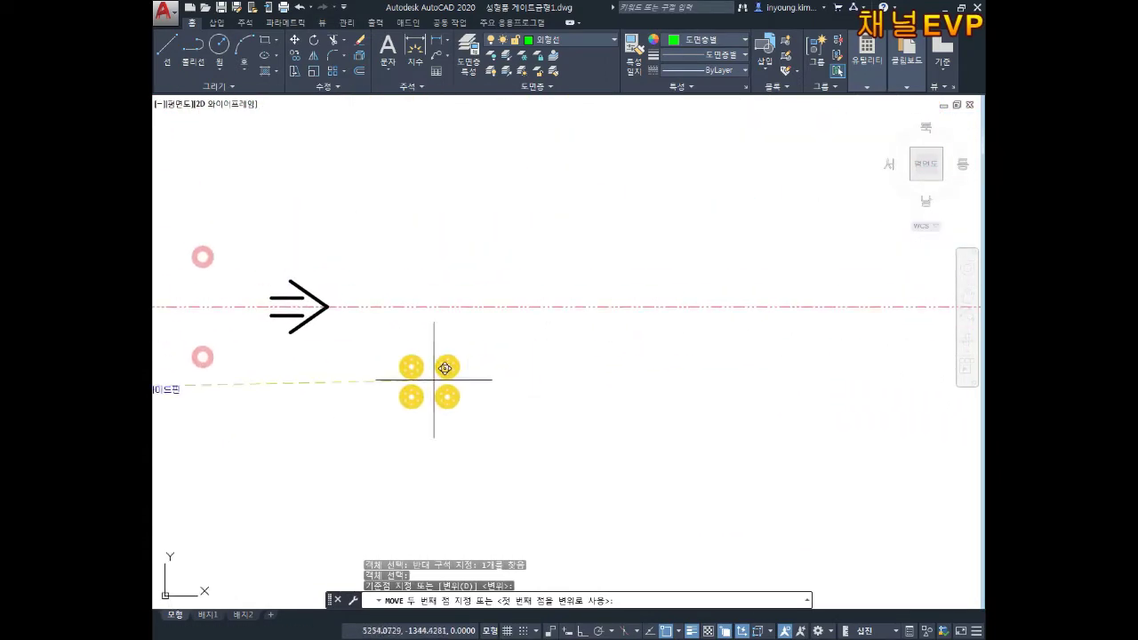
left_click(417, 361)
key("Escape")
key("Escape")
key("Escape")
Draw a diagonal helper line from the centre of the upper-left yellow part to the centre of the lower-right one
scroll(417, 361, "up", 5)
middle_click_drag(394, 350, 392, 362)
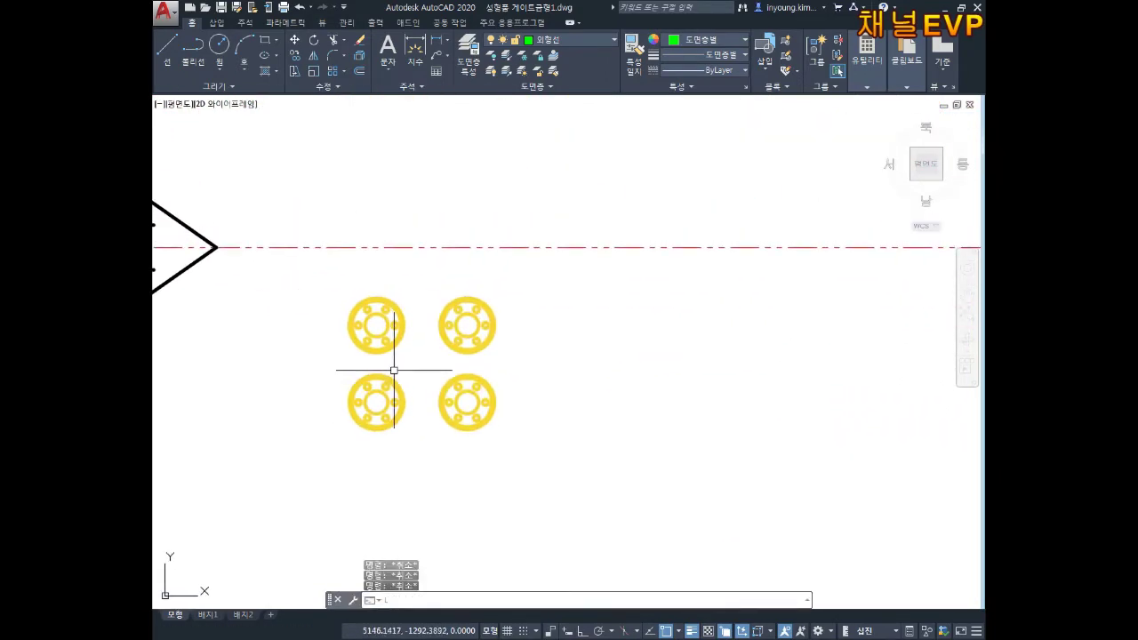
scroll(394, 370, "up", 8)
type("l")
key("space")
left_click(286, 169)
scroll(501, 292, "down", 7)
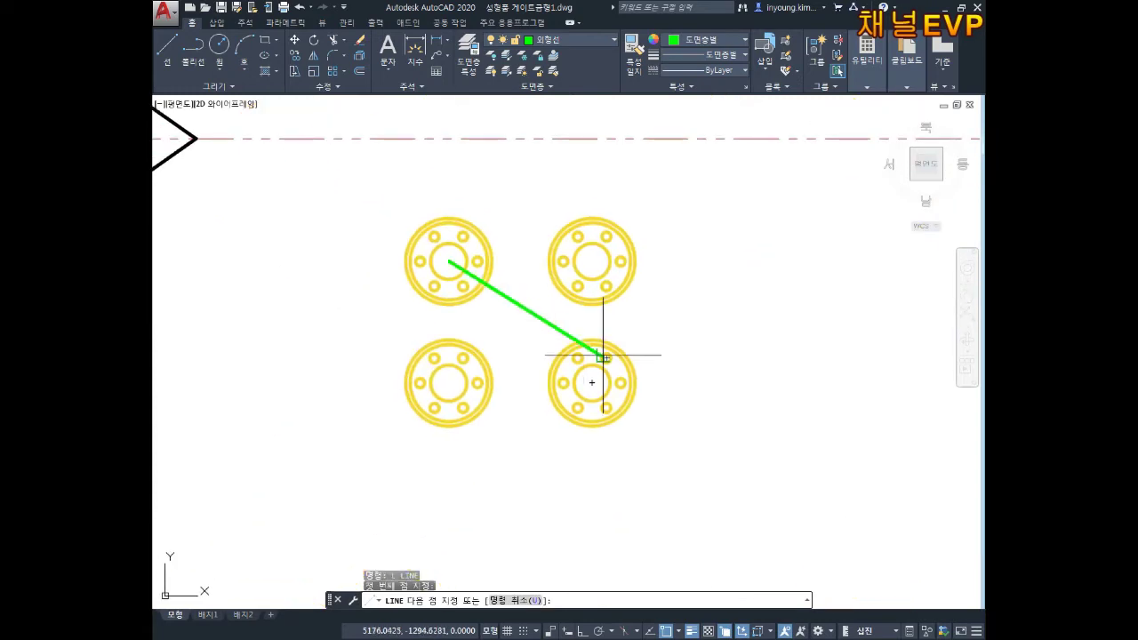
left_click(592, 382)
key("Escape")
Move the four yellow parts by the midpoint of the diagonal onto the centre line after the arrow
type("m")
key("space")
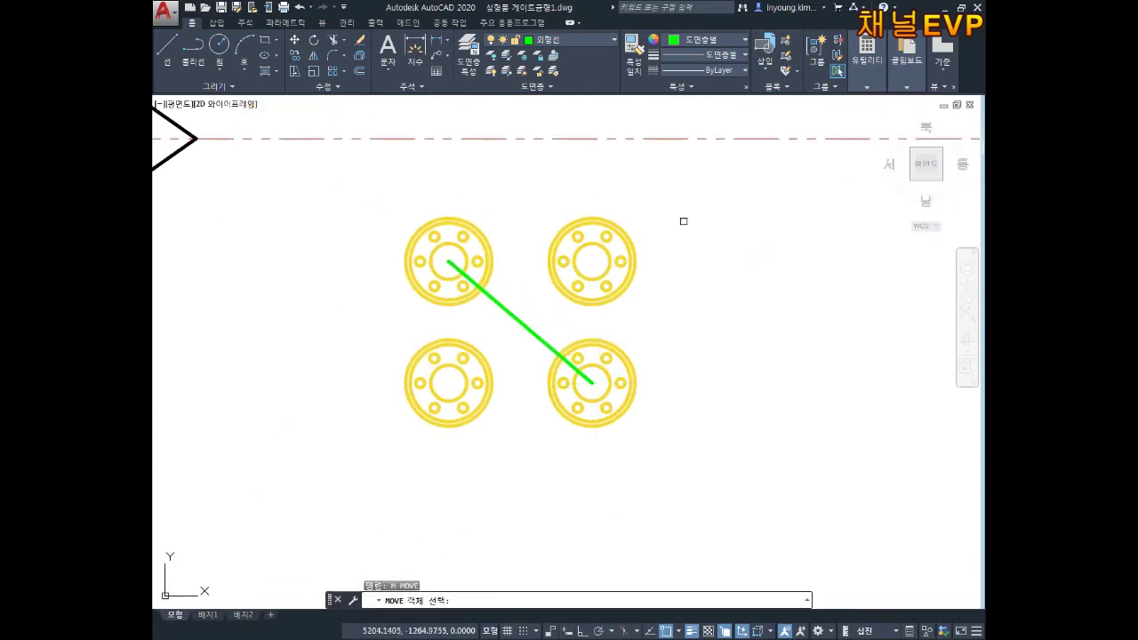
left_click(683, 233)
left_click(600, 291)
key("space")
left_click(523, 320)
middle_click_drag(401, 190, 528, 356)
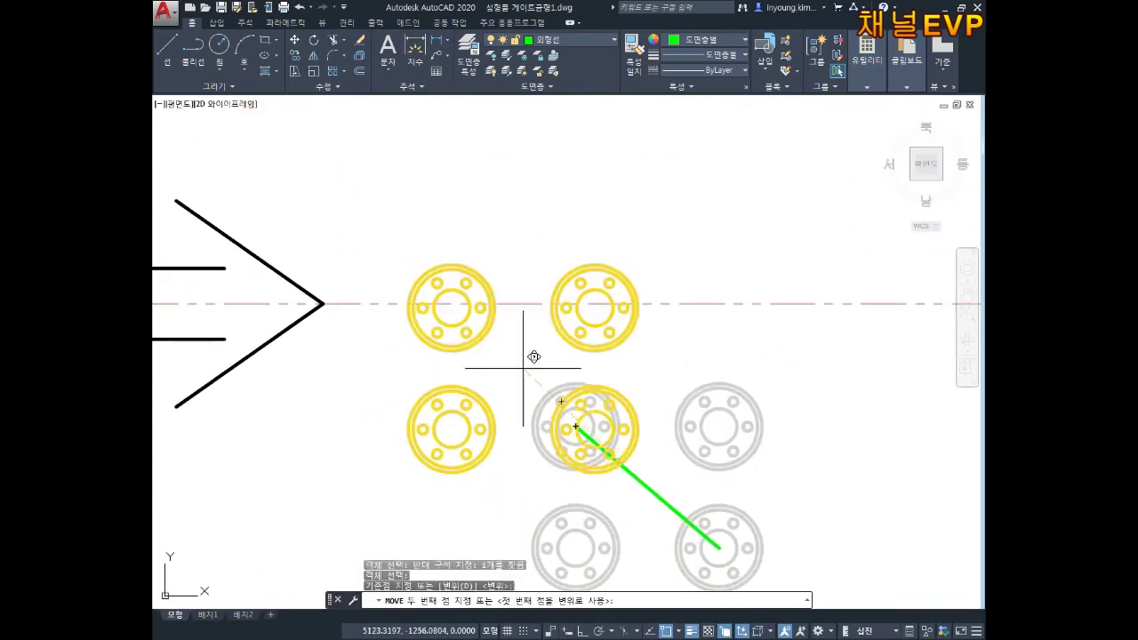
left_click(538, 301)
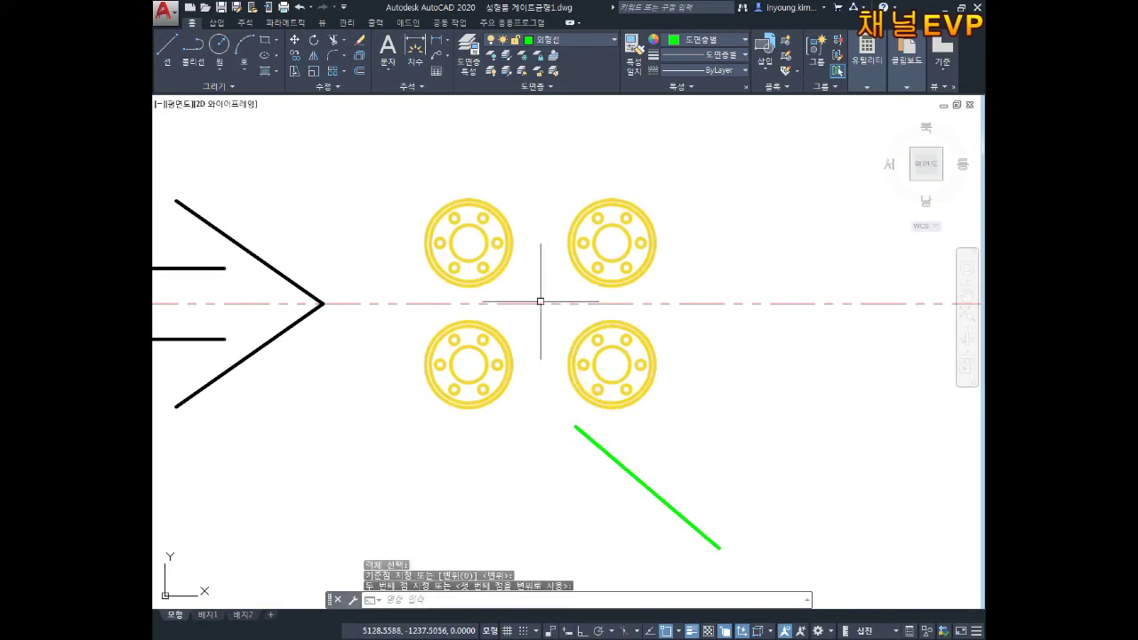
Delete the diagonal helper line below the yellow parts
scroll(552, 339, "down", 2)
key("Escape")
left_click(666, 427)
left_click(589, 472)
key("Delete")
Delete the four yellow round parts placed after the last arrow
scroll(658, 409, "down", 2)
middle_click_drag(655, 412, 523, 454)
scroll(569, 391, "up", 2)
left_click(566, 366)
left_click(507, 386)
key("Delete")
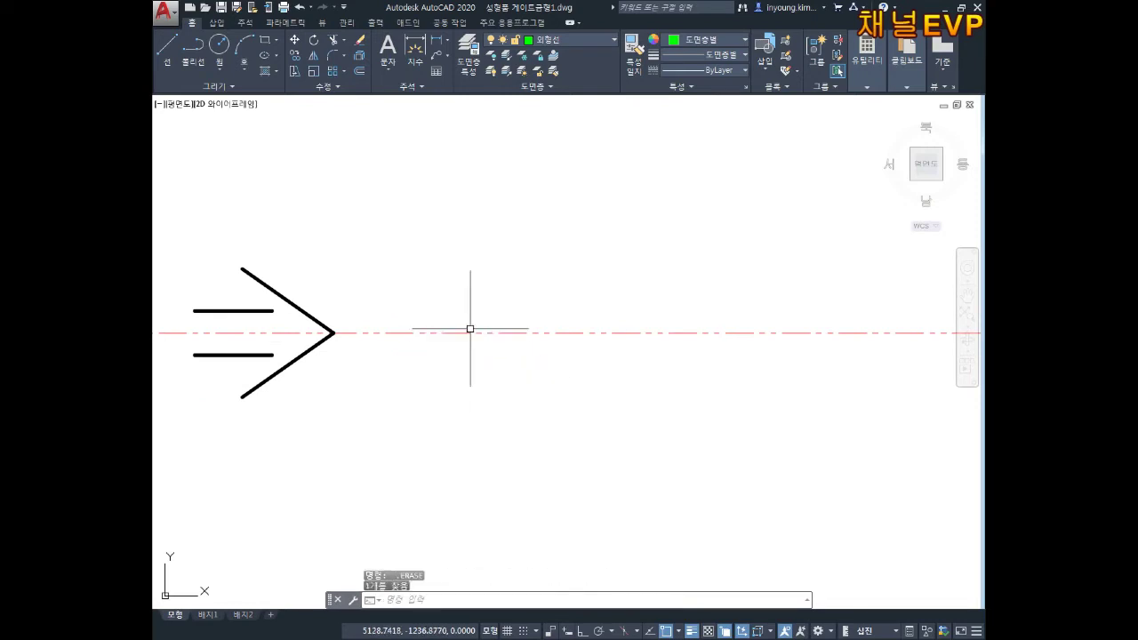
Undo the deletion of the four yellow round parts and move them farther from the arrow along the centre line
key("Escape")
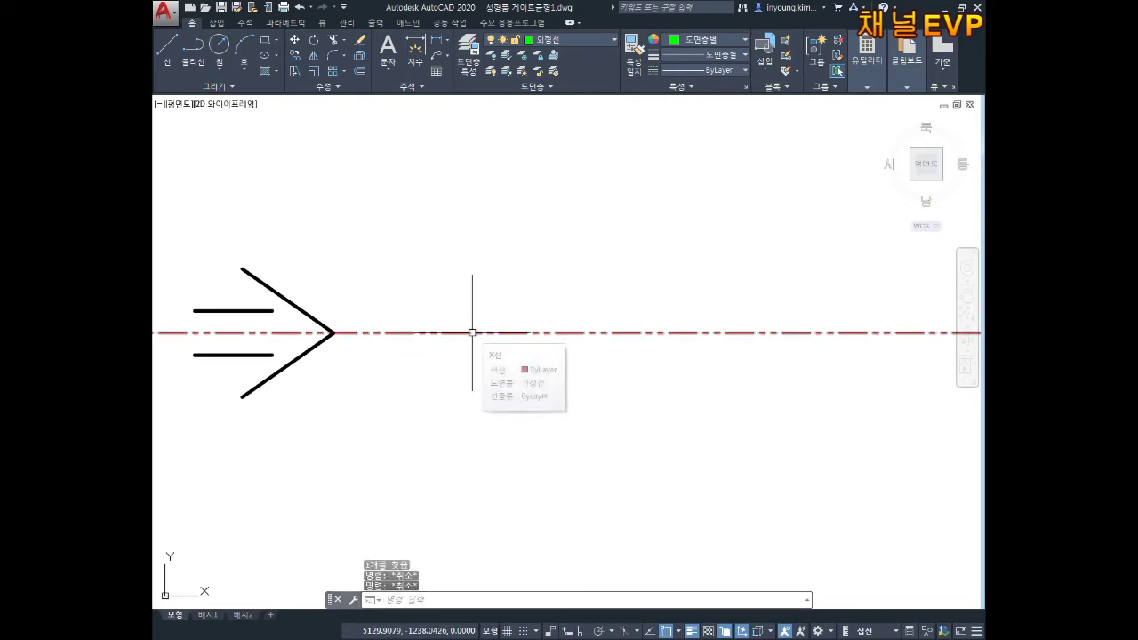
key("Return")
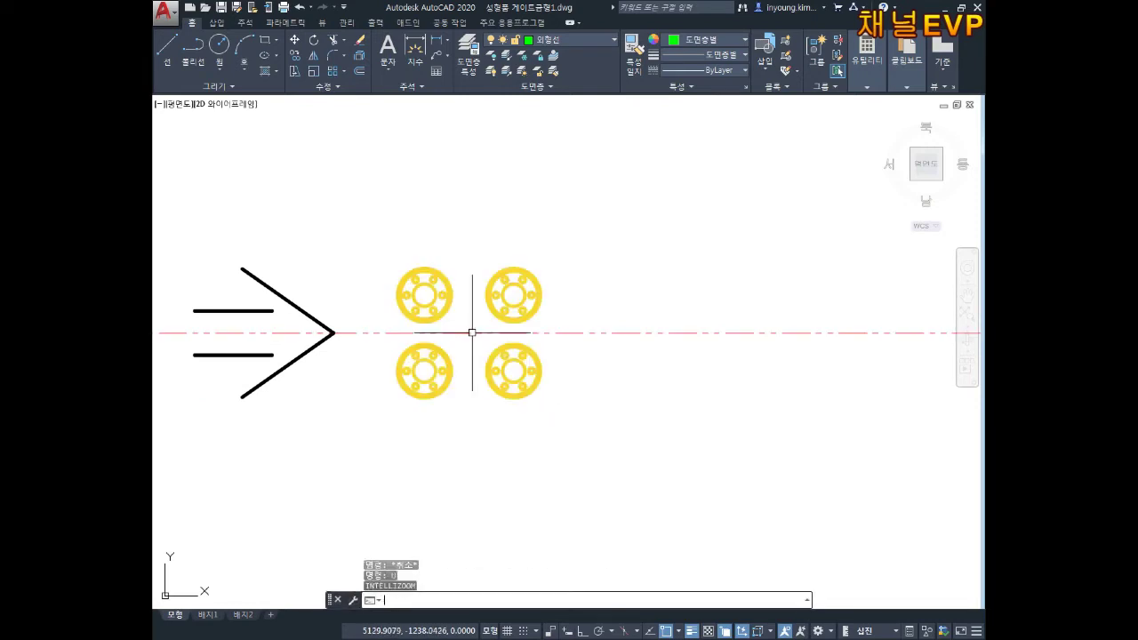
type("m")
key("Return")
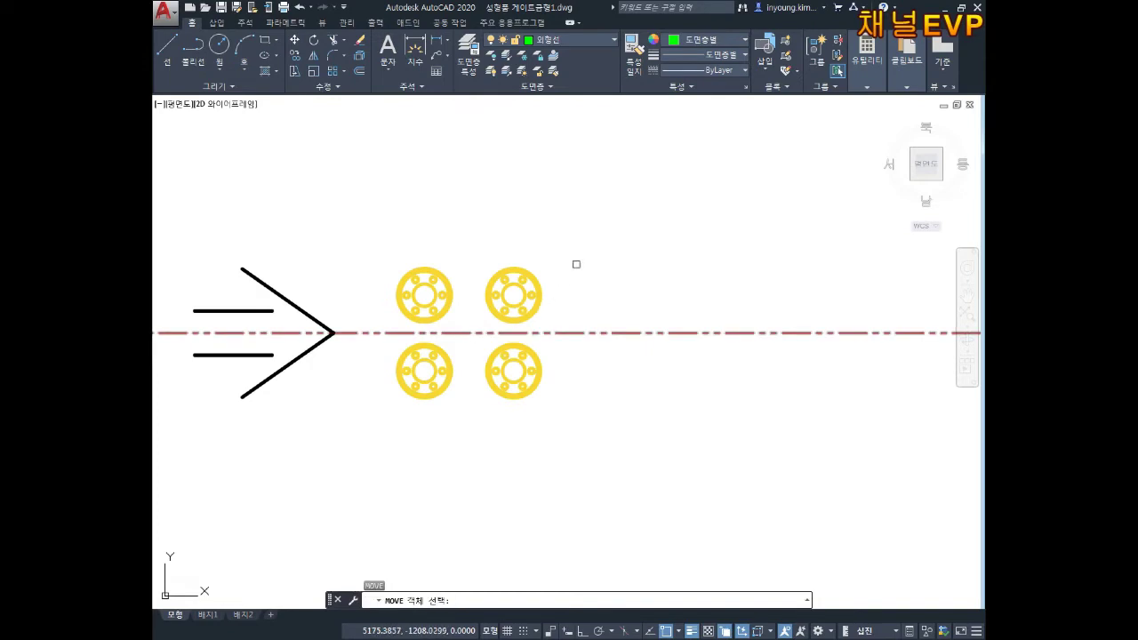
left_click(576, 264)
left_click(515, 300)
key("Return")
scroll(488, 328, "up", 4)
left_click(448, 341)
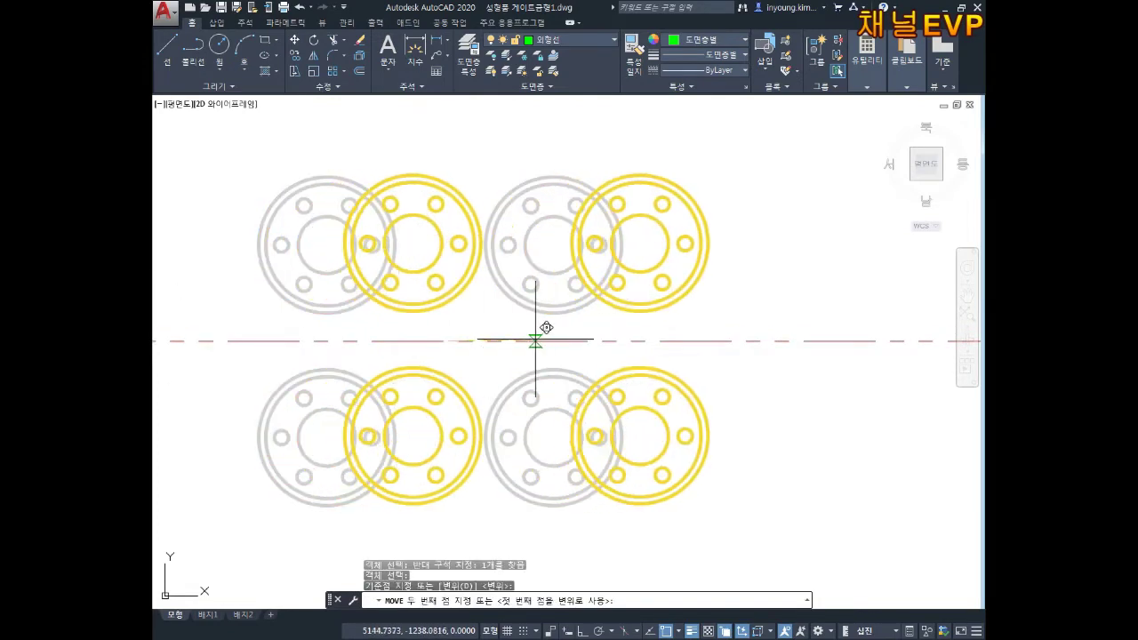
key("Escape")
scroll(611, 392, "down", 4)
middle_click_drag(549, 423, 593, 368)
key("Escape")
Copy the 13.가이드핀 label along the centre line to below the four yellow parts
type("co")
key("Return")
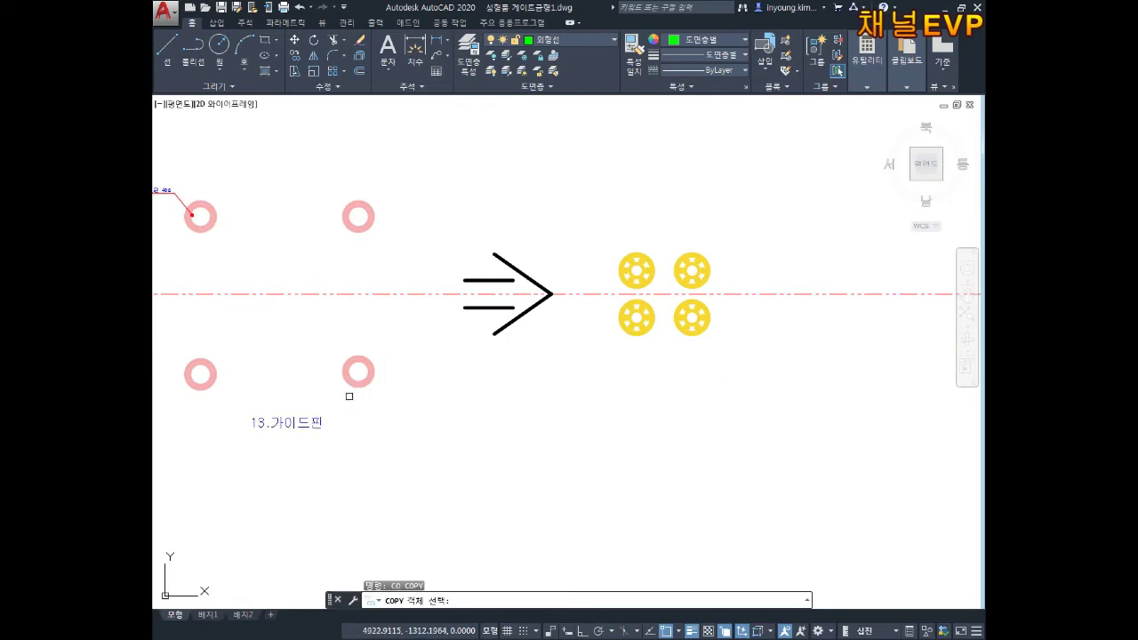
left_click(281, 418)
key("Return")
left_click(287, 293)
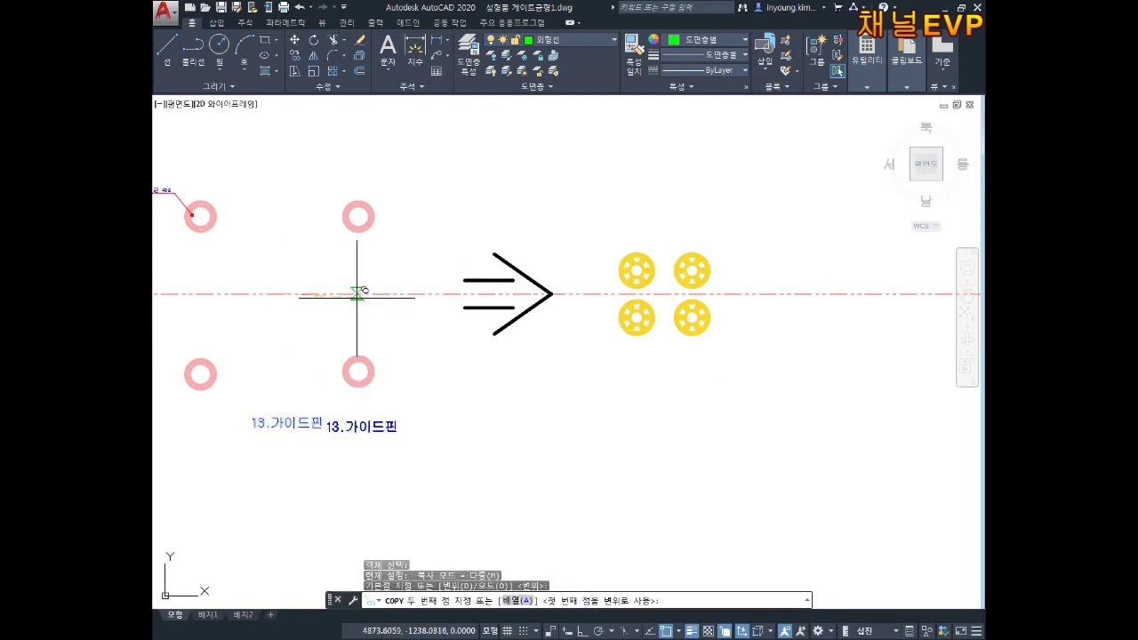
left_click(665, 293)
key("Escape")
Change the copied label below the yellow parts to 14.하코어
double_click(666, 421)
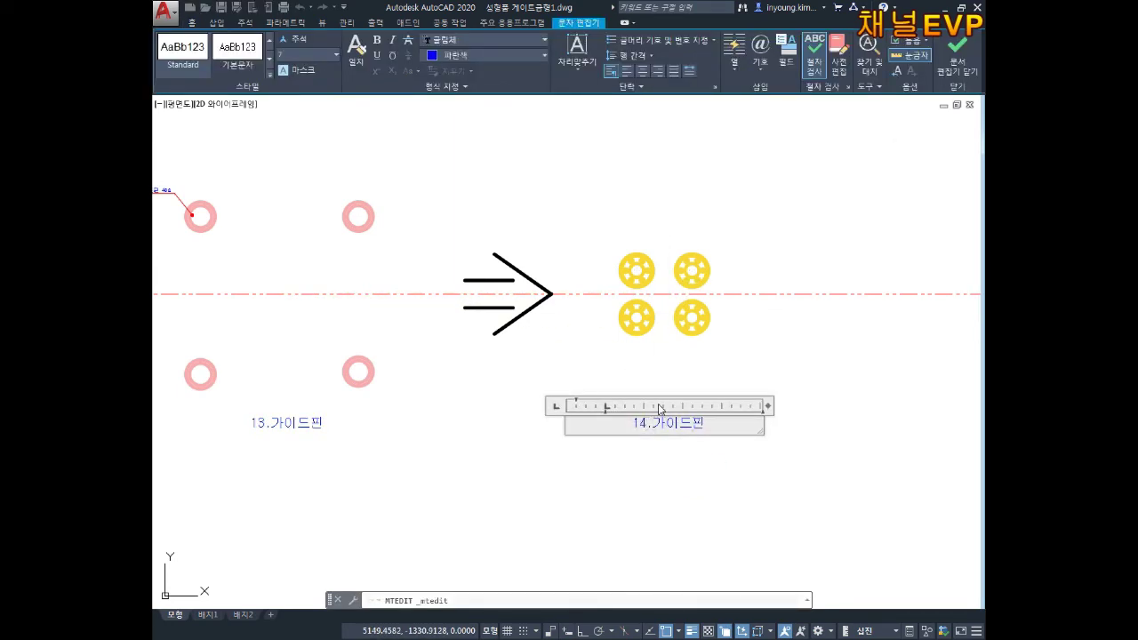
type("14.하코어")
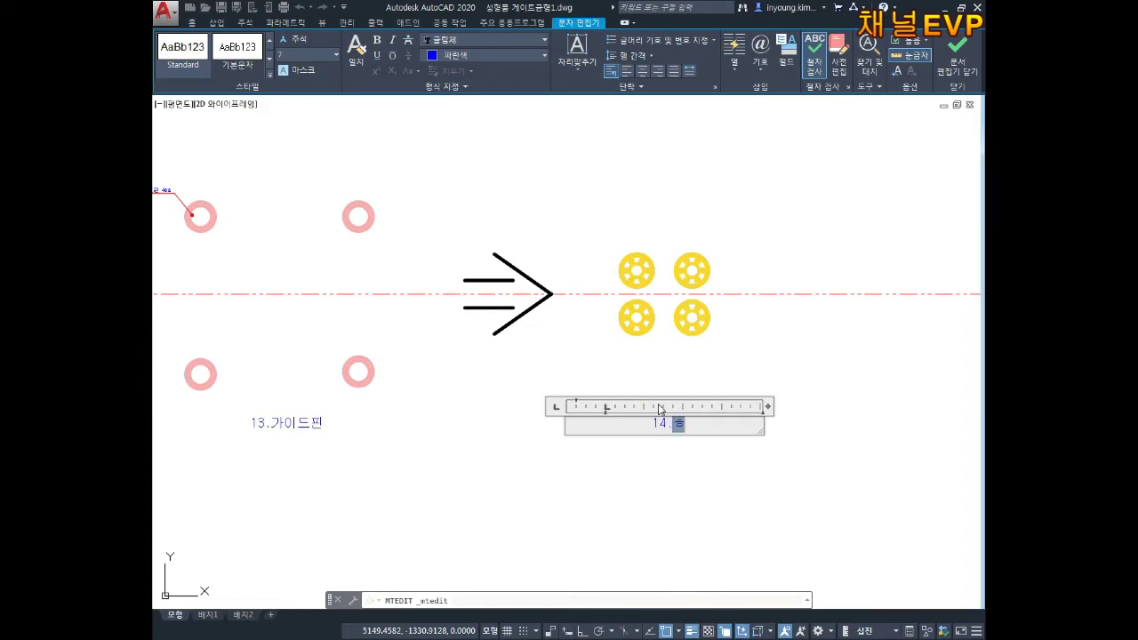
left_click(679, 472)
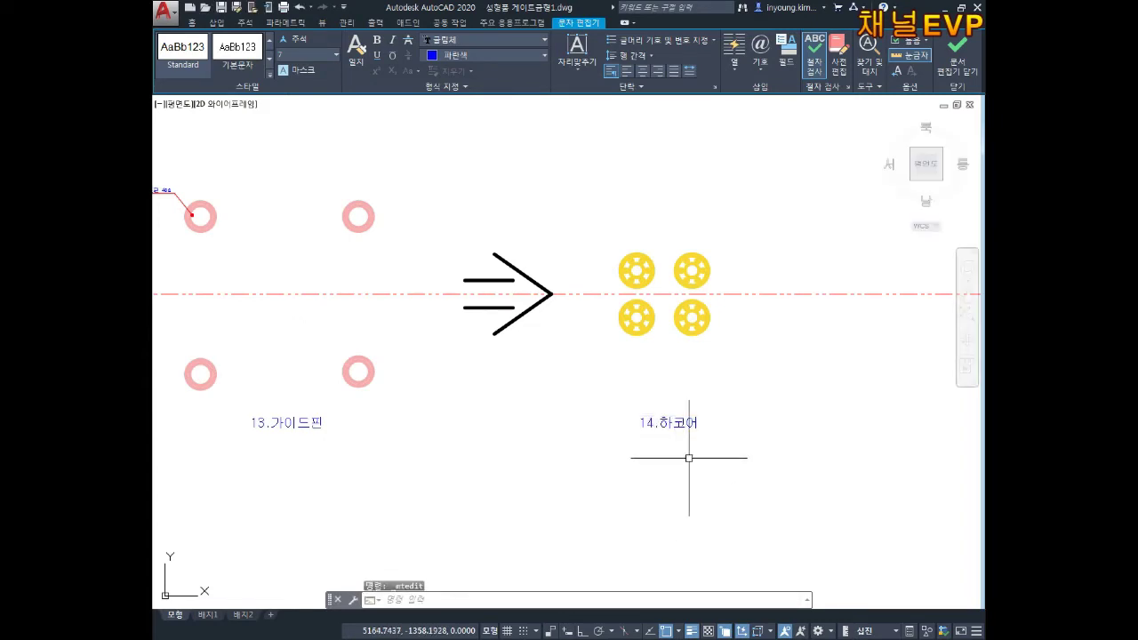
Copy the arrow before the yellow parts by its tip to a point on the centre line after them
middle_click_drag(688, 459, 678, 456)
middle_click_drag(748, 455, 594, 491)
key("Escape")
key("Escape")
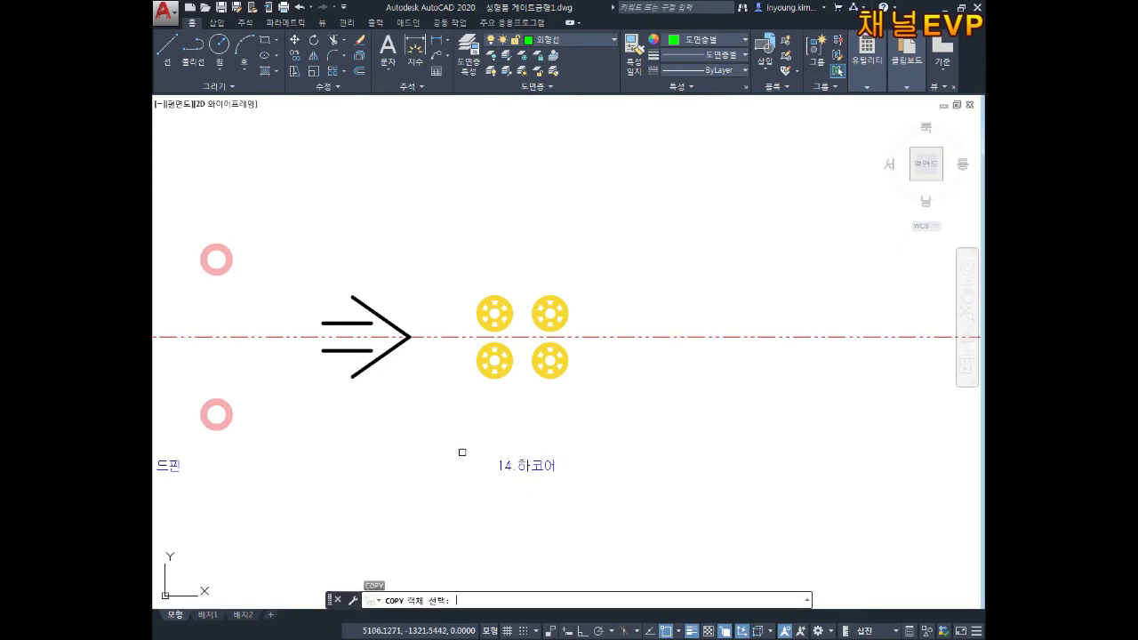
left_click(449, 416)
left_click(334, 305)
key("space")
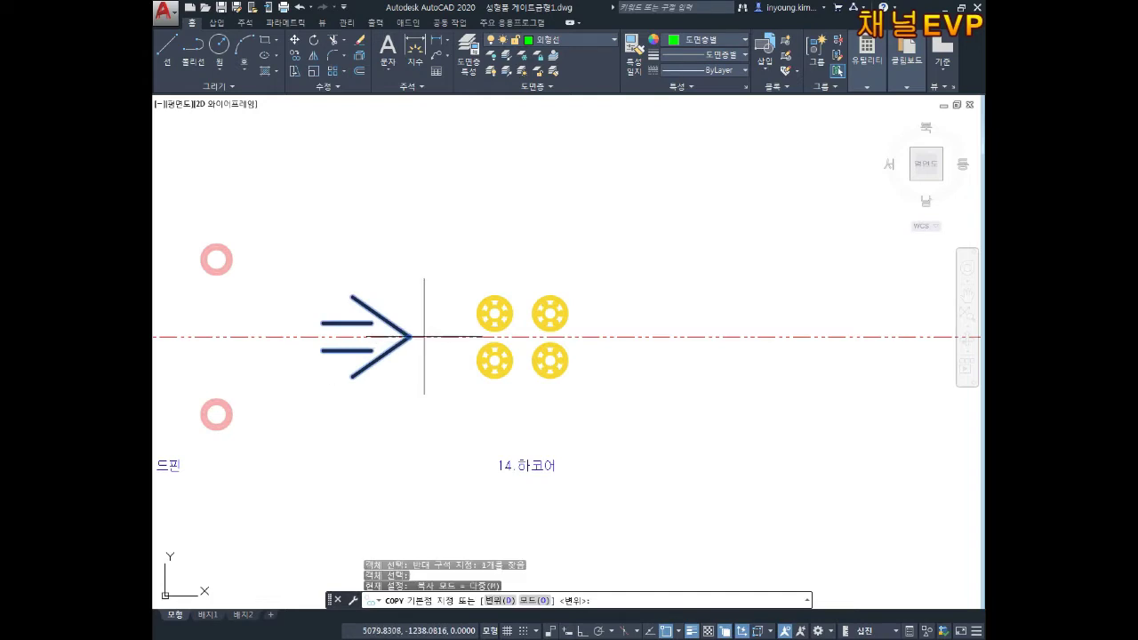
left_click(410, 337)
middle_click_drag(804, 326, 630, 343)
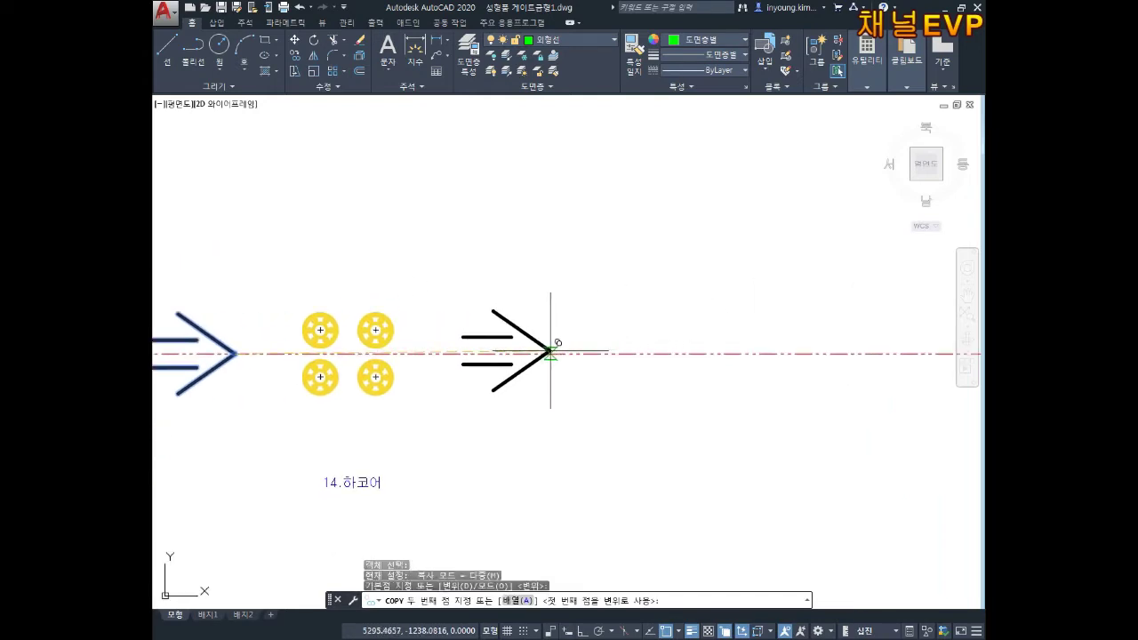
left_click(556, 351)
key("Escape")
key("Escape")
Delete the leftover green diagonal line below the first component of the lower assembly row
scroll(621, 407, "down", 2)
middle_click_drag(617, 412, 615, 389)
middle_click_drag(517, 411, 588, 387)
scroll(561, 385, "down", 6)
mouse_move(478, 390)
middle_mouse_down()
mouse_move(669, 364)
mouse_move(673, 382)
mouse_move(738, 381)
middle_mouse_up()
scroll(462, 382, "down", 2)
scroll(478, 377, "up", 4)
key("Escape")
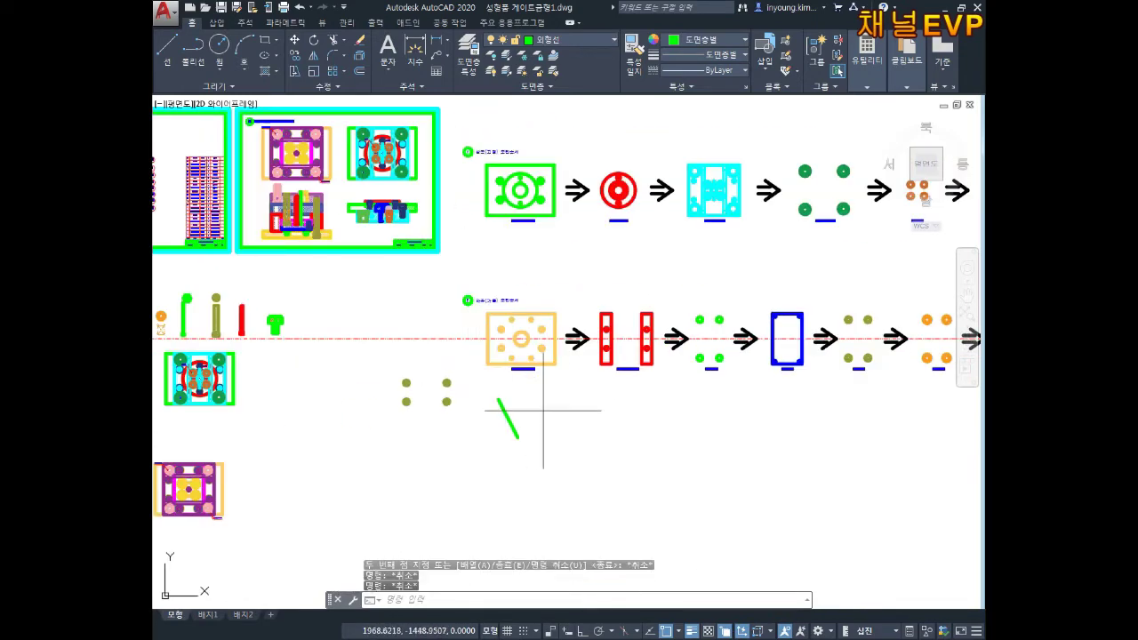
left_click(543, 408)
left_click(486, 483)
key("Delete")
Move the four olive round parts from below the start of the lower row to just beyond its last arrow
middle_click_drag(455, 425, 457, 453)
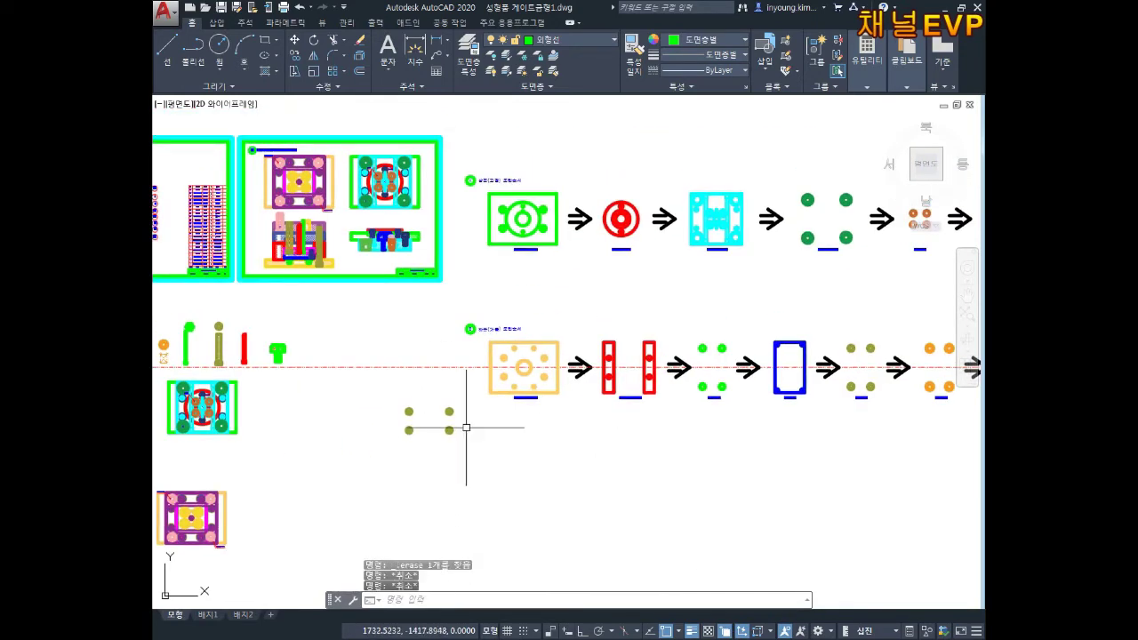
type("m")
key("Return")
left_click_drag(396, 402, 456, 394)
key("Return")
left_click(444, 455)
scroll(602, 485, "down", 3)
middle_click_drag(579, 477, 350, 437)
scroll(516, 394, "up", 5)
key("Escape")
middle_click_drag(312, 393, 721, 455)
key("Escape")
key("Escape")
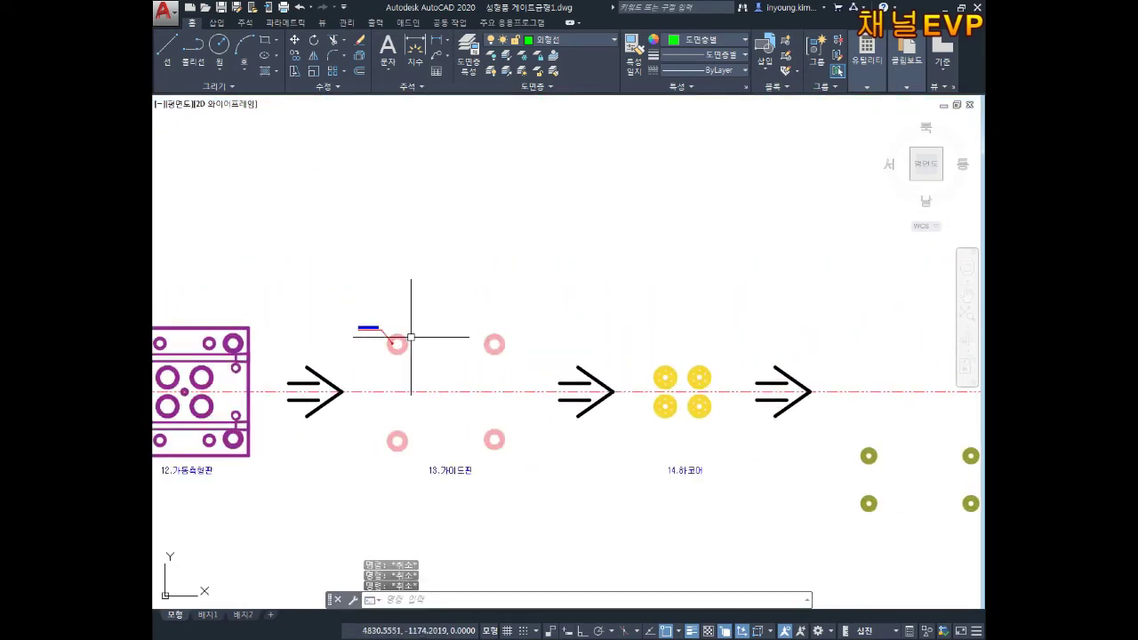
Explode the guide pins above the 13.가이드핀 label and delete the leader and its text
left_click_drag(417, 327, 392, 356)
left_click(363, 330)
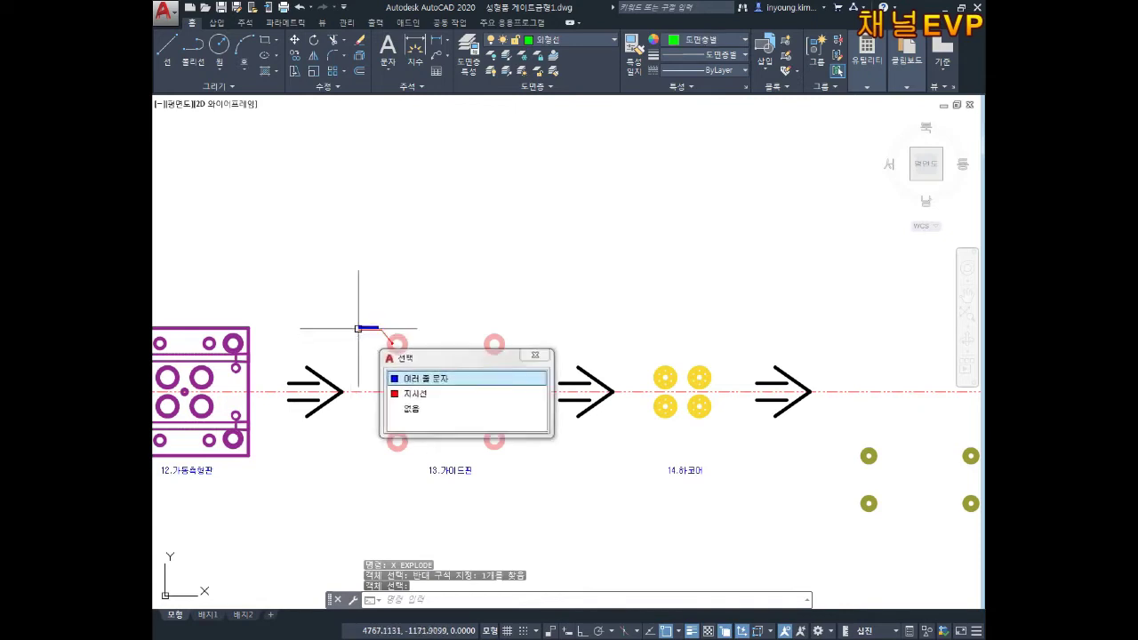
key("Escape")
scroll(359, 328, "up", 4)
left_click(377, 326)
key("Delete")
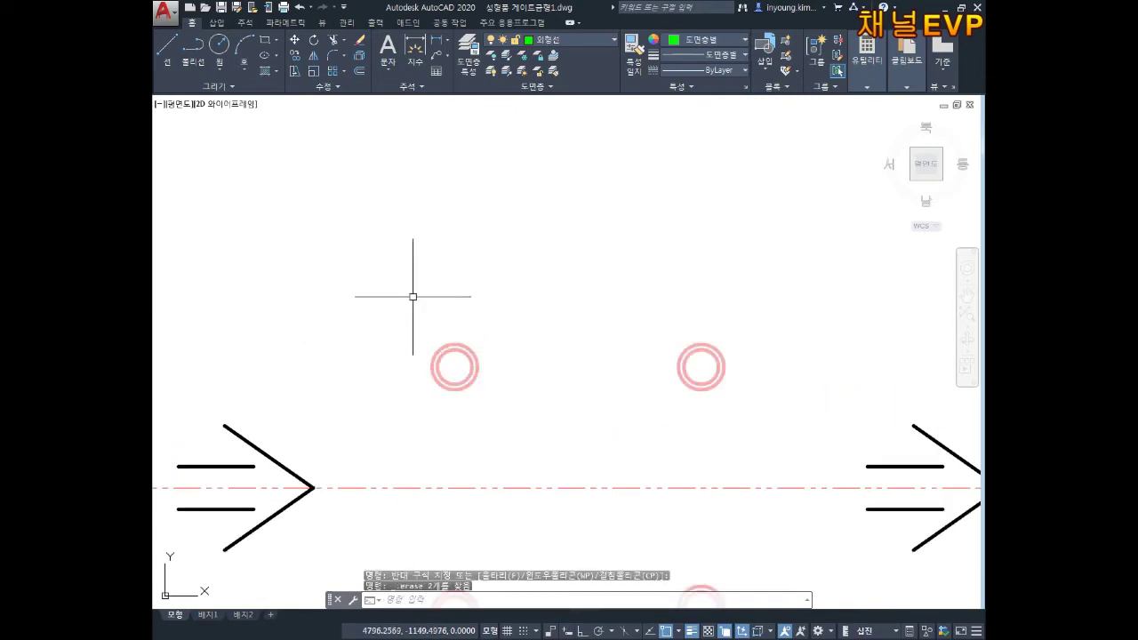
Draw a diagonal helper line from the centre of the upper-left olive part to the centre of the lower-right one
scroll(424, 394, "down", 2)
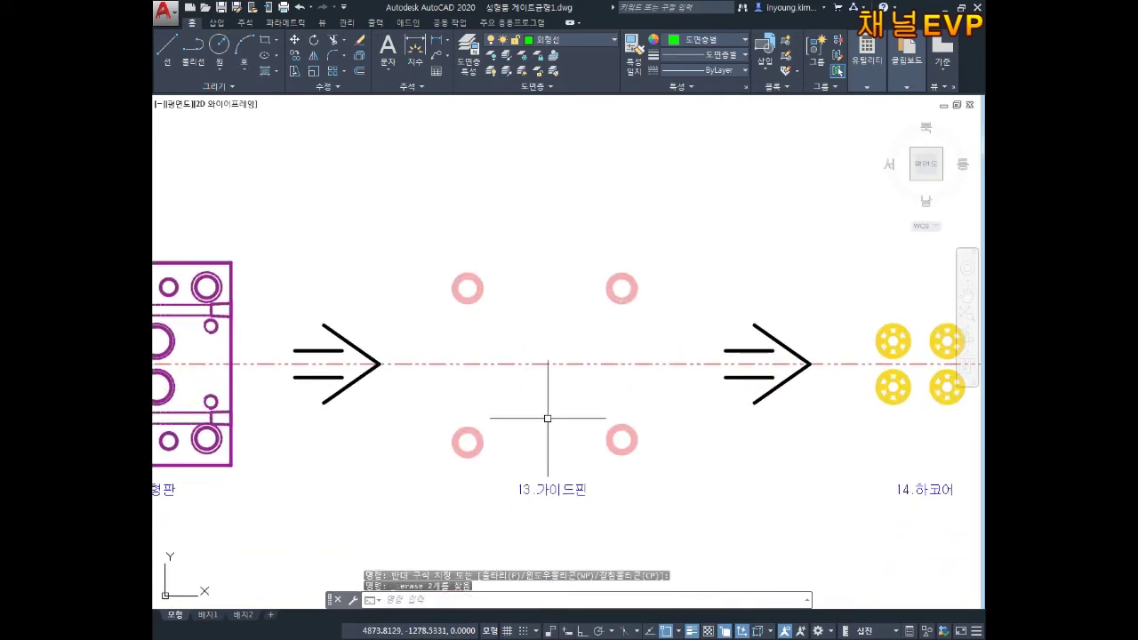
middle_click_drag(548, 417, 614, 346)
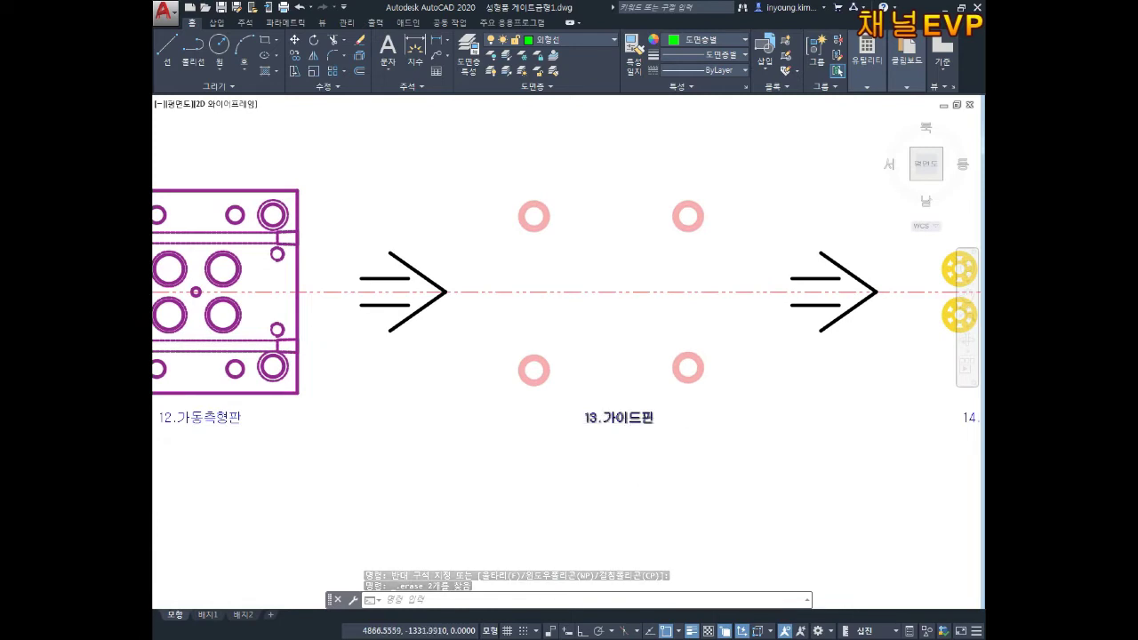
scroll(620, 417, "down", 2)
middle_click_drag(620, 417, 667, 390)
middle_click_drag(960, 400, 591, 389)
scroll(565, 373, "up", 1)
scroll(508, 333, "up", 1)
key("Escape")
type("l")
key("Return")
scroll(547, 405, "up", 3)
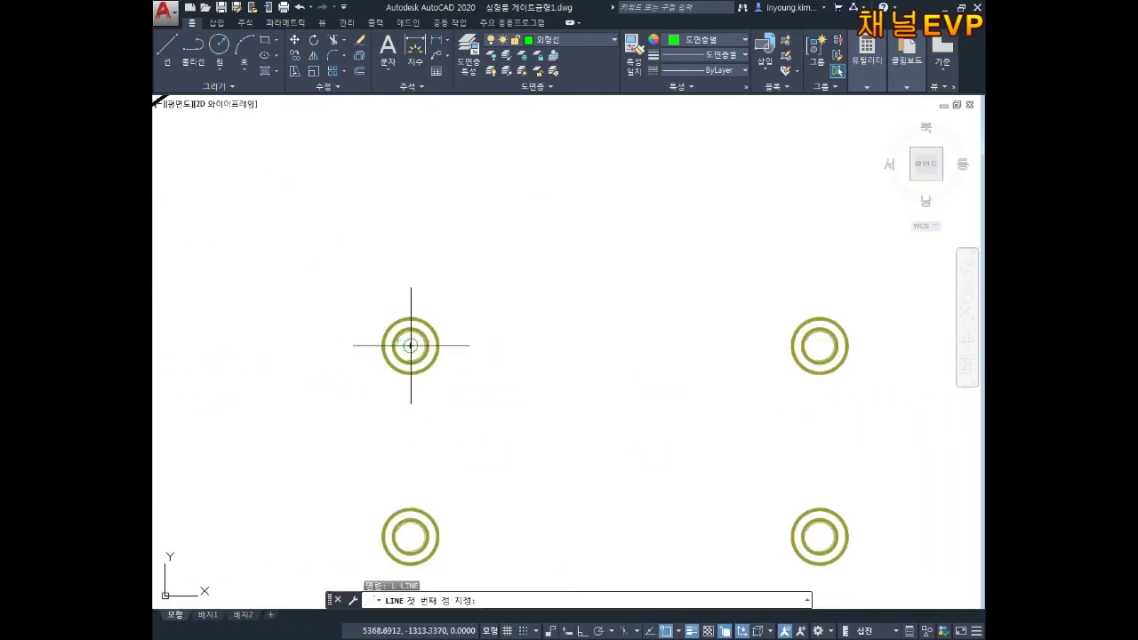
left_click(411, 345)
left_click(818, 535)
scroll(818, 534, "down", 2)
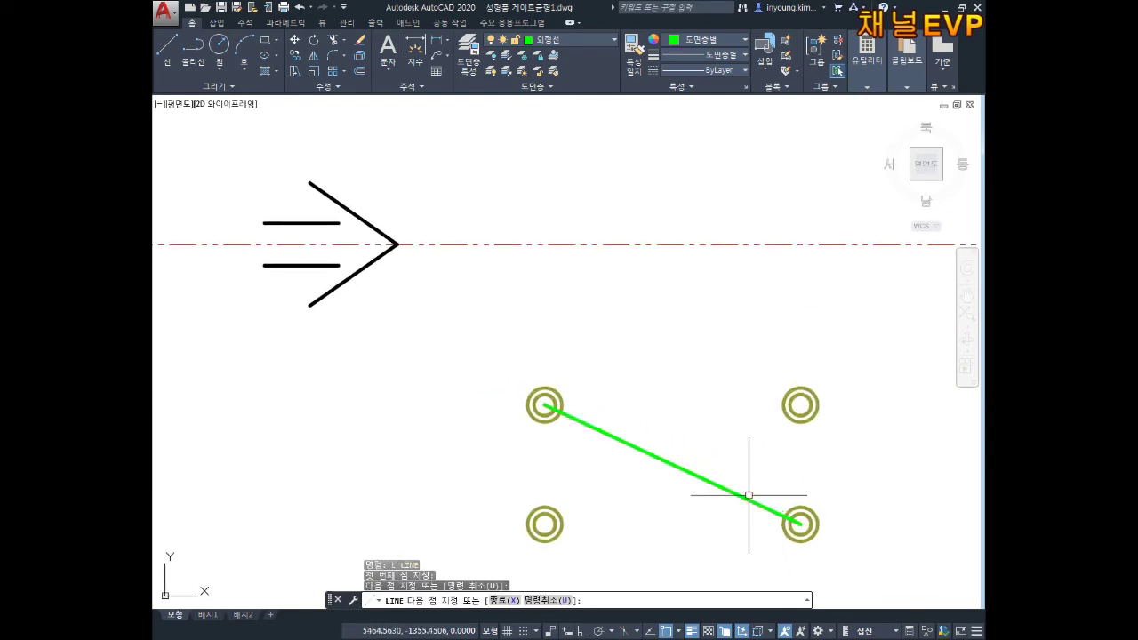
key("Return")
Move the four olive parts by the diagonal's midpoint onto the centre line after the last arrow
type("m")
key("Return")
left_click(851, 376)
left_click(729, 465)
key("Return")
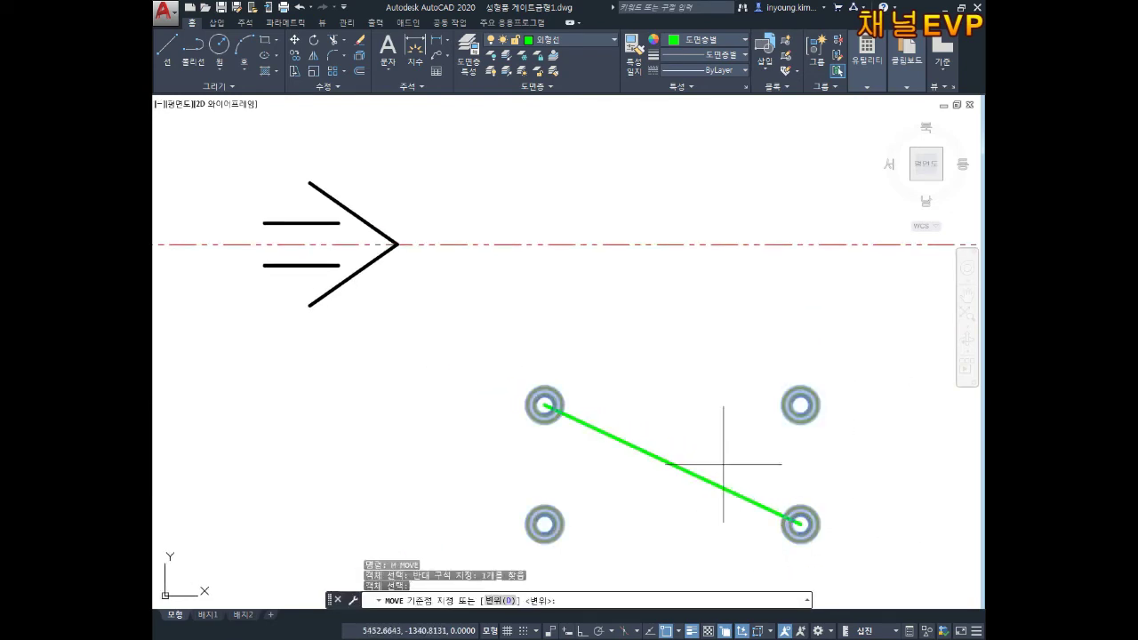
left_click(672, 464)
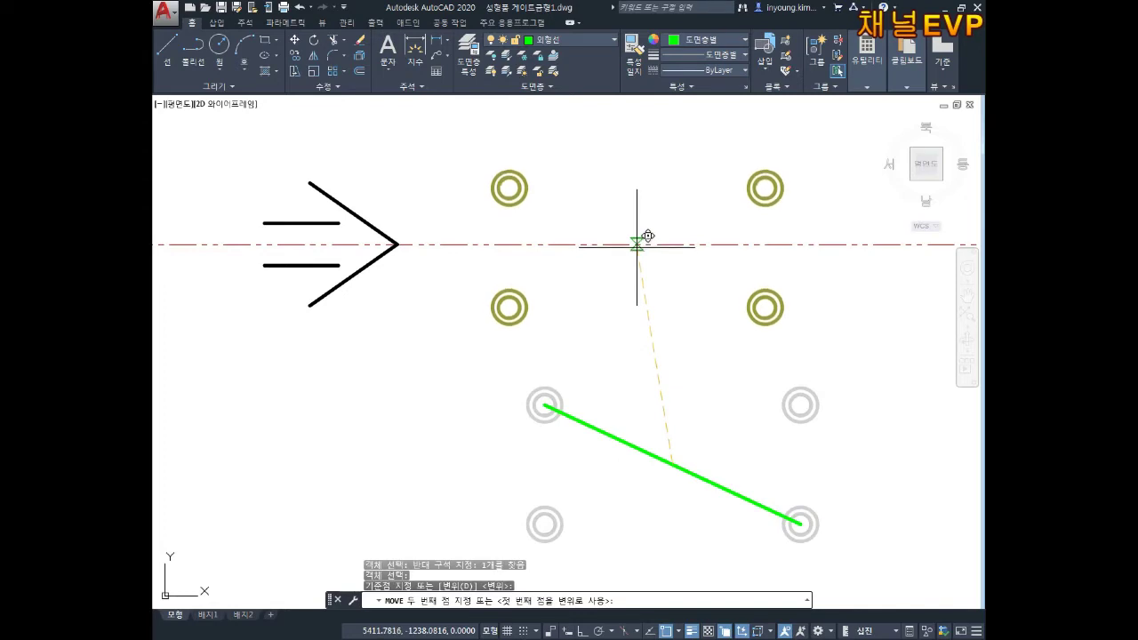
key("Escape")
key("Escape")
Delete the diagonal helper line below the olive parts
left_click(754, 409)
left_click(672, 495)
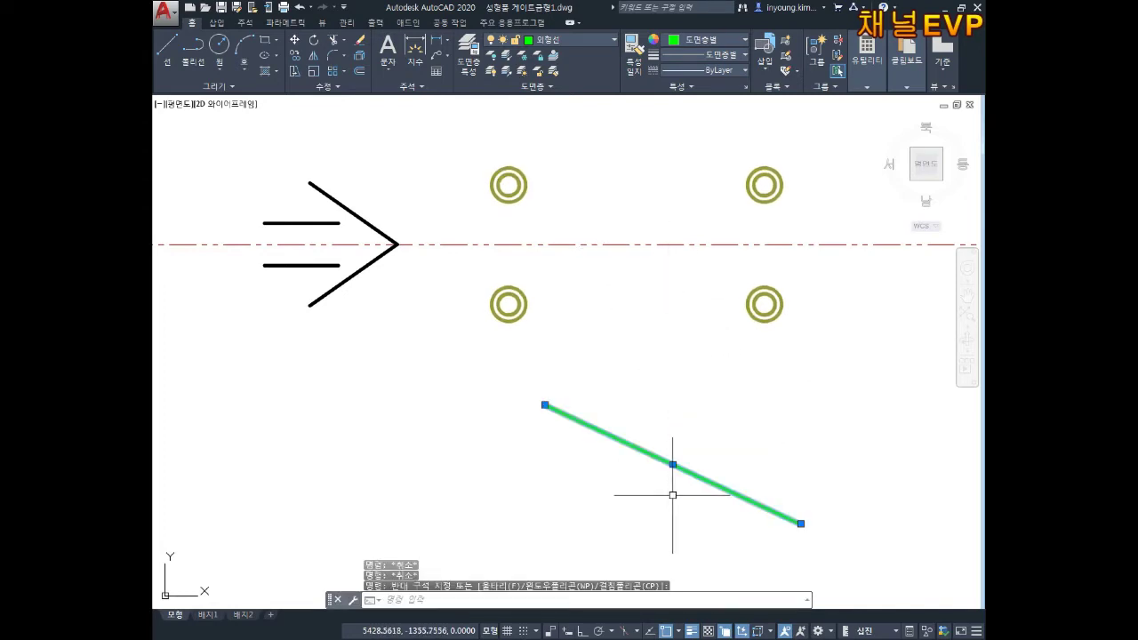
key("Escape")
Copy the 14.하코어 label along the centre line to below the four olive parts
scroll(673, 495, "down", 5)
scroll(610, 444, "up", 3)
type("co")
key("space")
left_click(533, 409)
left_click(421, 446)
key("space")
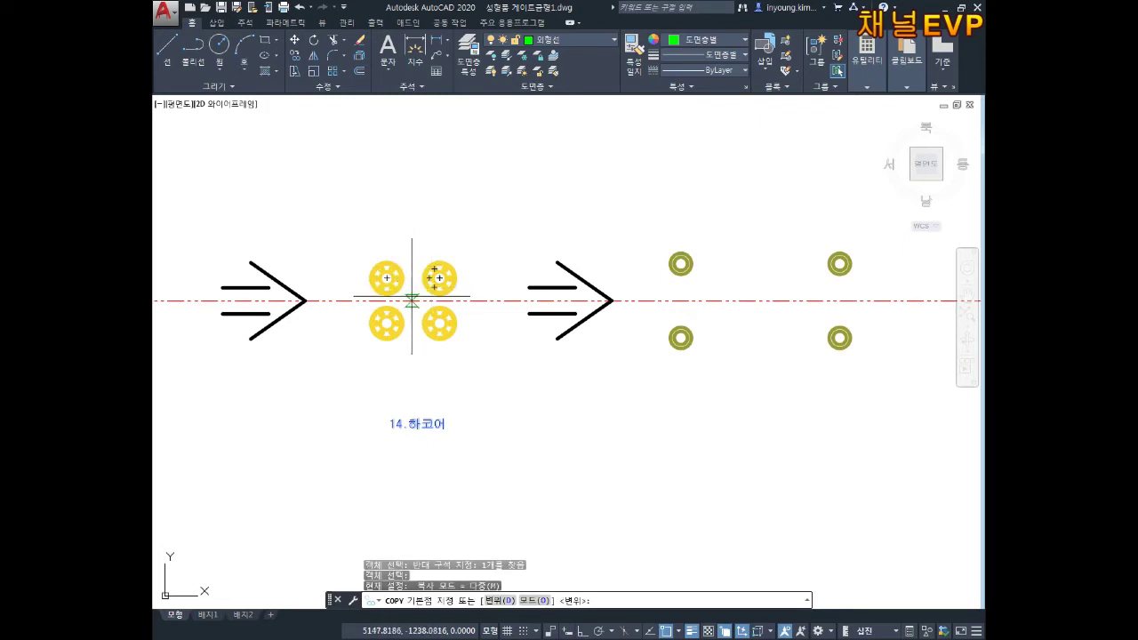
left_click(411, 299)
left_click(760, 299)
key("space")
Change the number of the label below the olive parts to 15
double_click(772, 427)
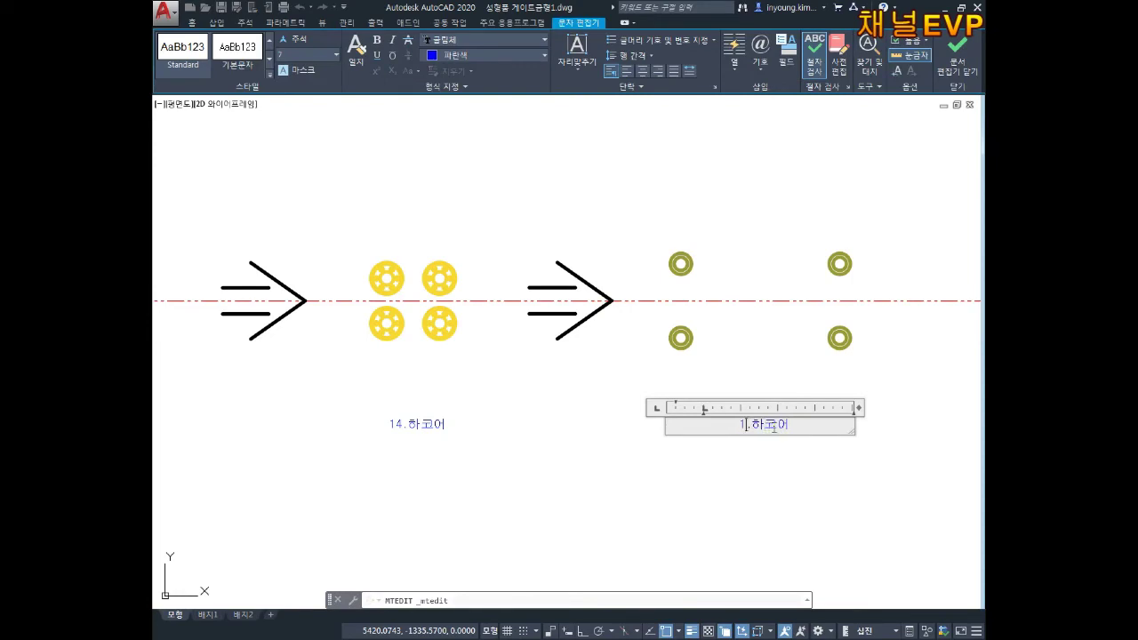
left_click(736, 533)
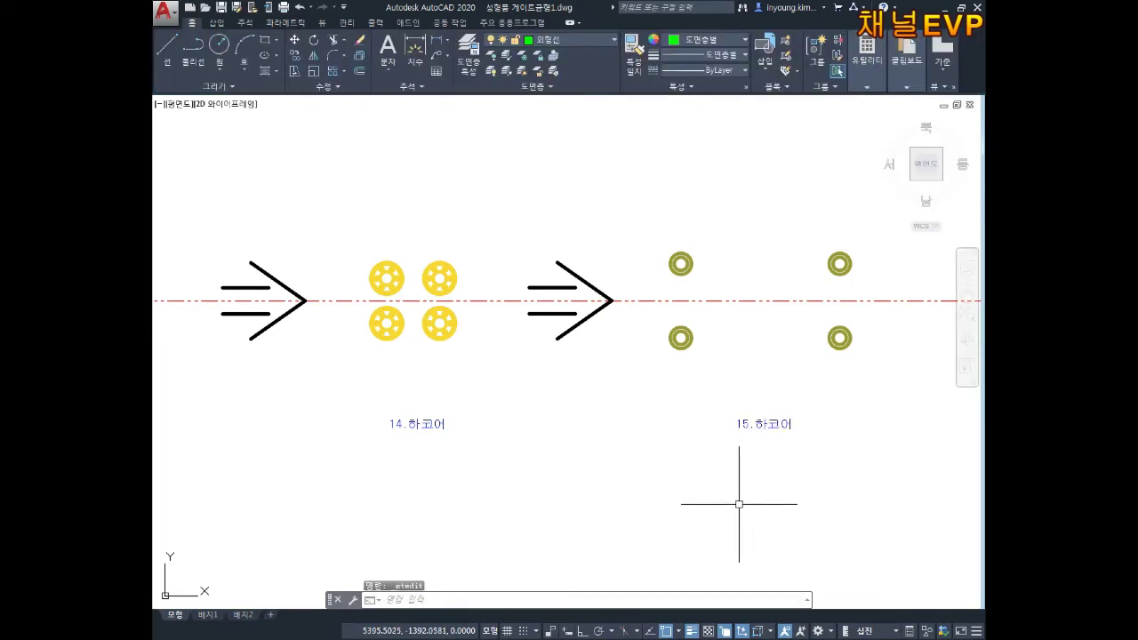
key("Escape")
key("Escape")
key("Escape")
Delete the red construction centre line running through the lower assembly row
scroll(737, 495, "down", 3)
middle_click_drag(737, 465, 666, 477)
left_click(789, 442)
left_click(780, 448)
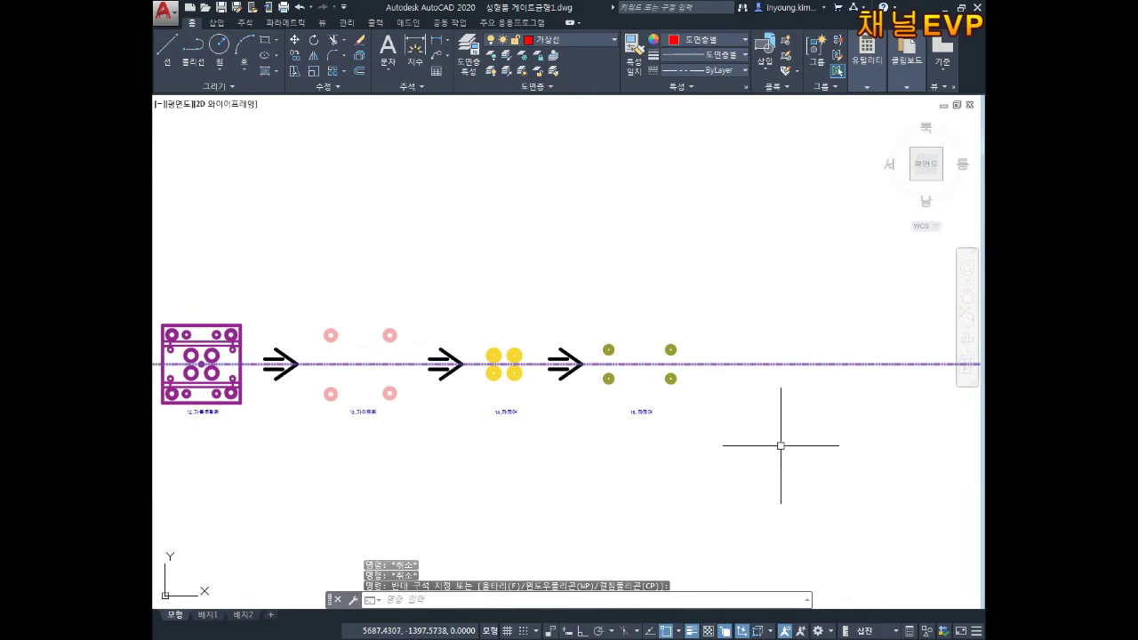
key("Delete")
Start a block definition and enter a name beginning with 상측조립
scroll(685, 406, "down", 5)
mouse_move(666, 415)
middle_mouse_down()
mouse_move(728, 445)
mouse_move(703, 406)
mouse_move(711, 418)
middle_mouse_up()
key("Escape")
key("Escape")
key("Escape")
scroll(507, 284, "up", 4)
middle_click_drag(560, 346, 586, 358)
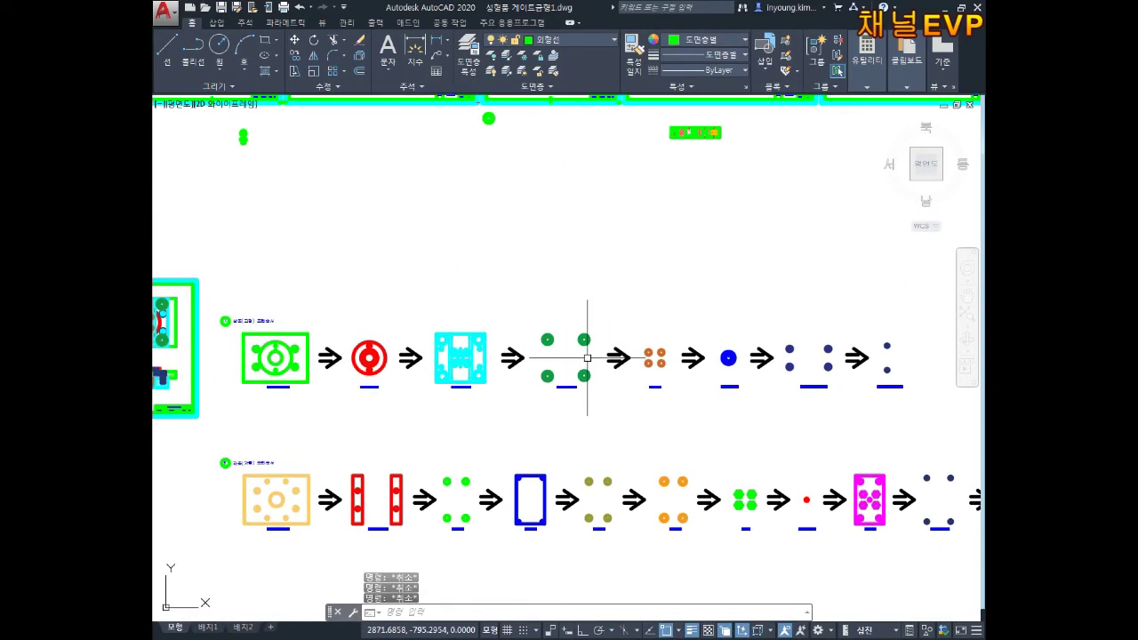
type("M")
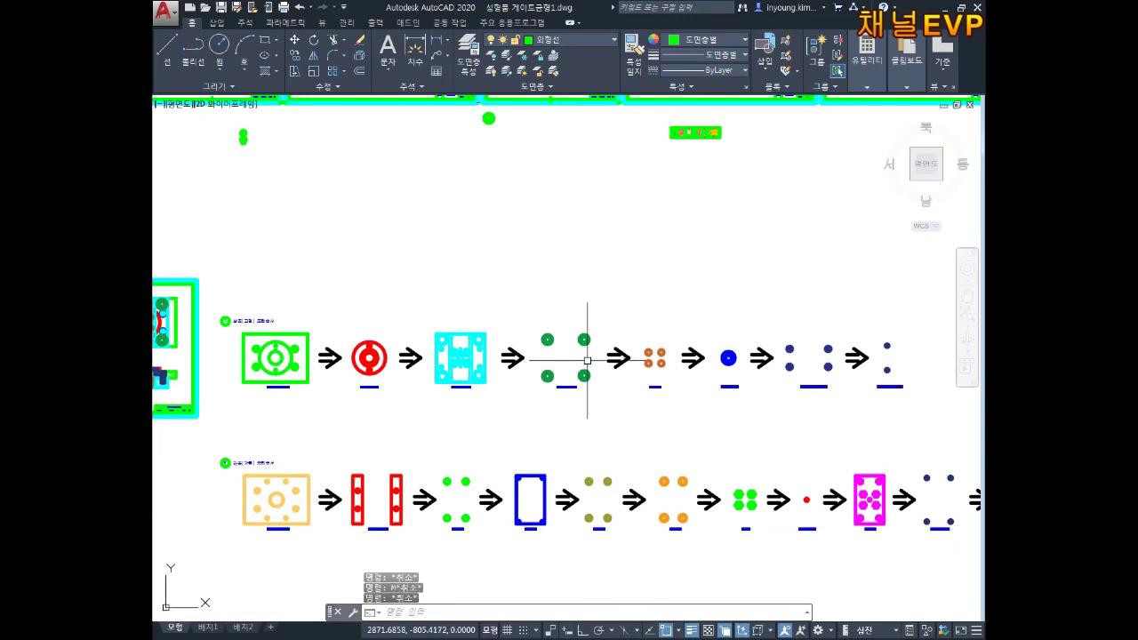
type("B")
key("Return")
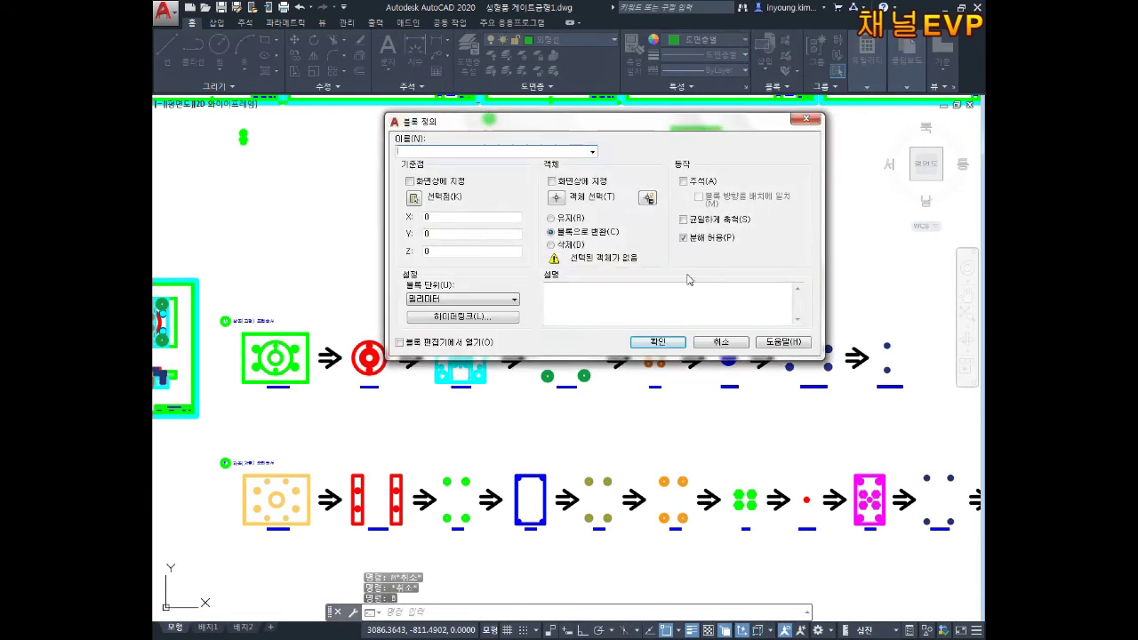
type("장속조립")
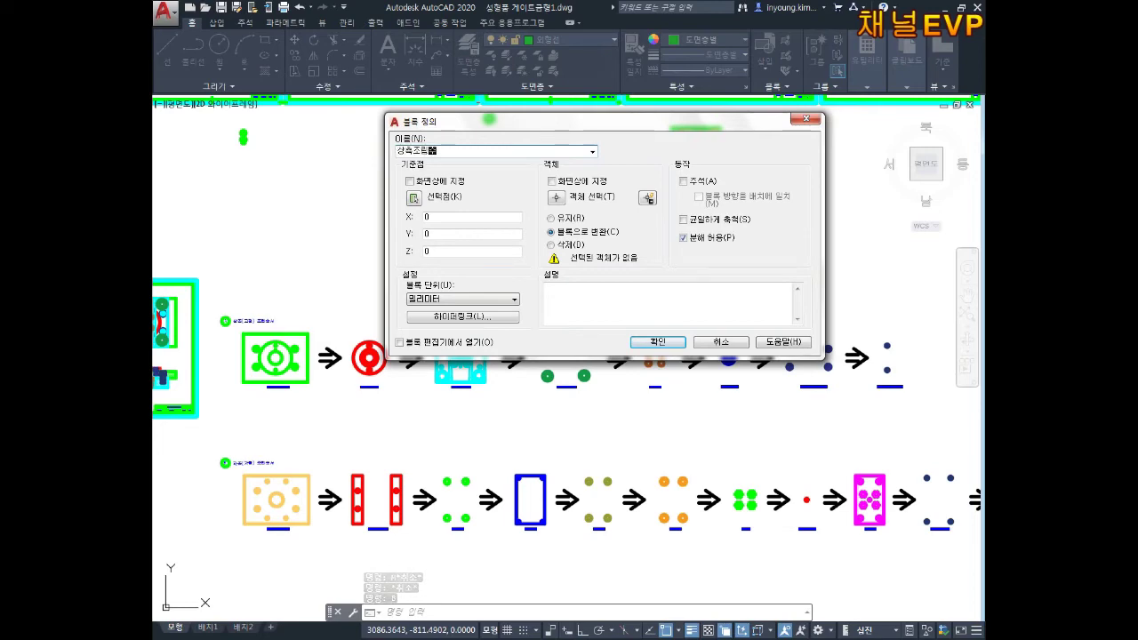
Finish the upper-row block with a base point in empty space beyond the row's last parts and the whole upper assembly row as its objects
left_click(413, 198)
scroll(806, 300, "down", 2)
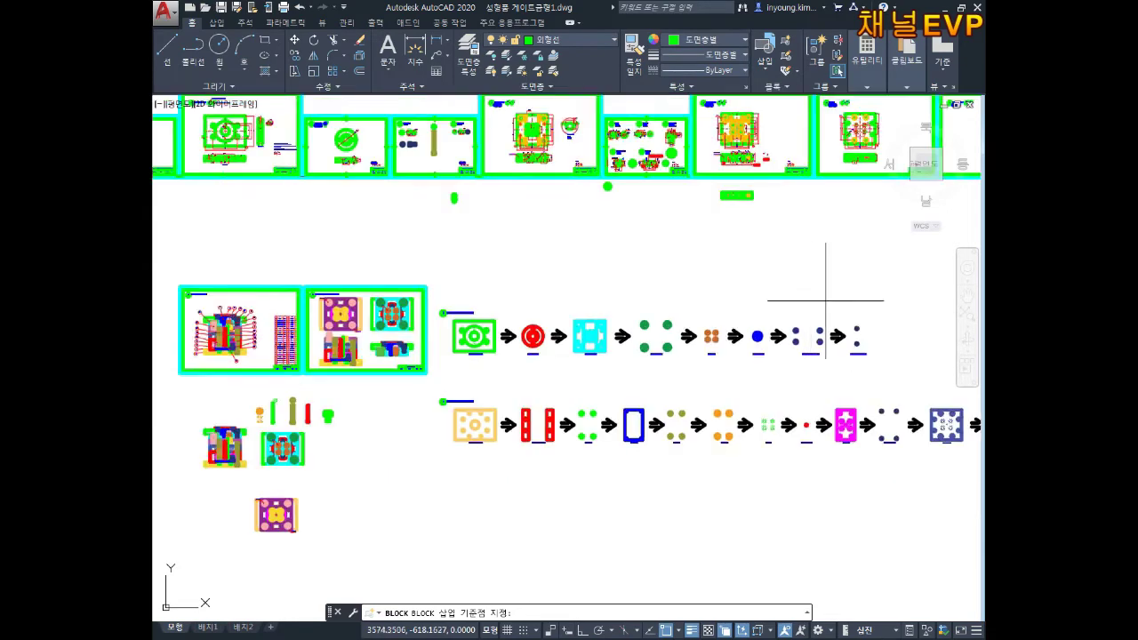
left_click(830, 282)
left_click(571, 199)
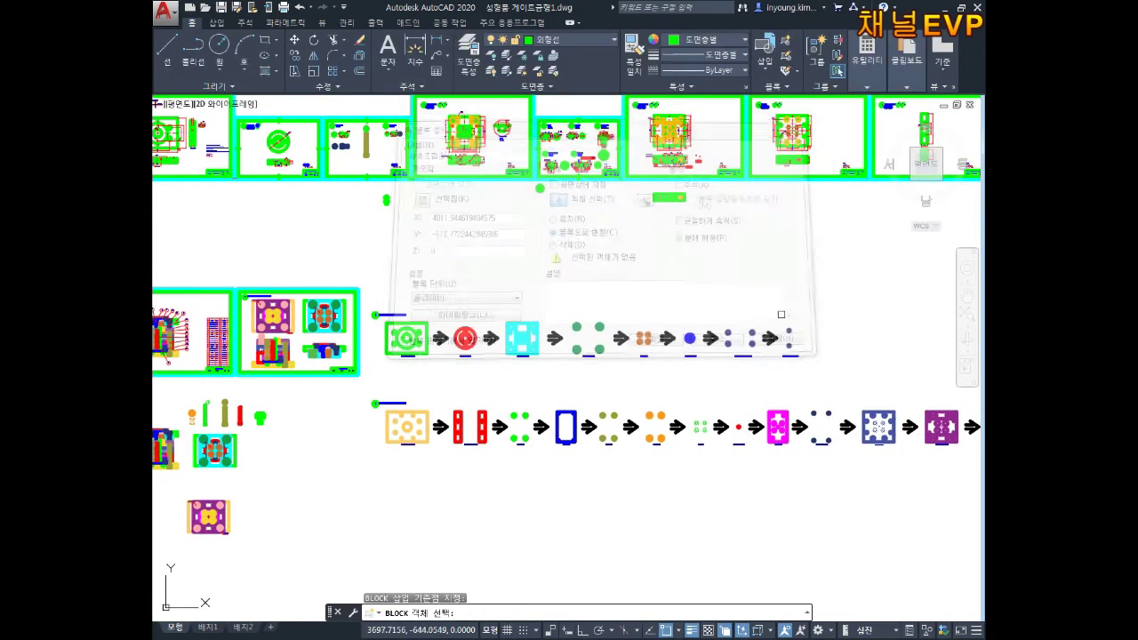
left_click(833, 296)
left_click(370, 362)
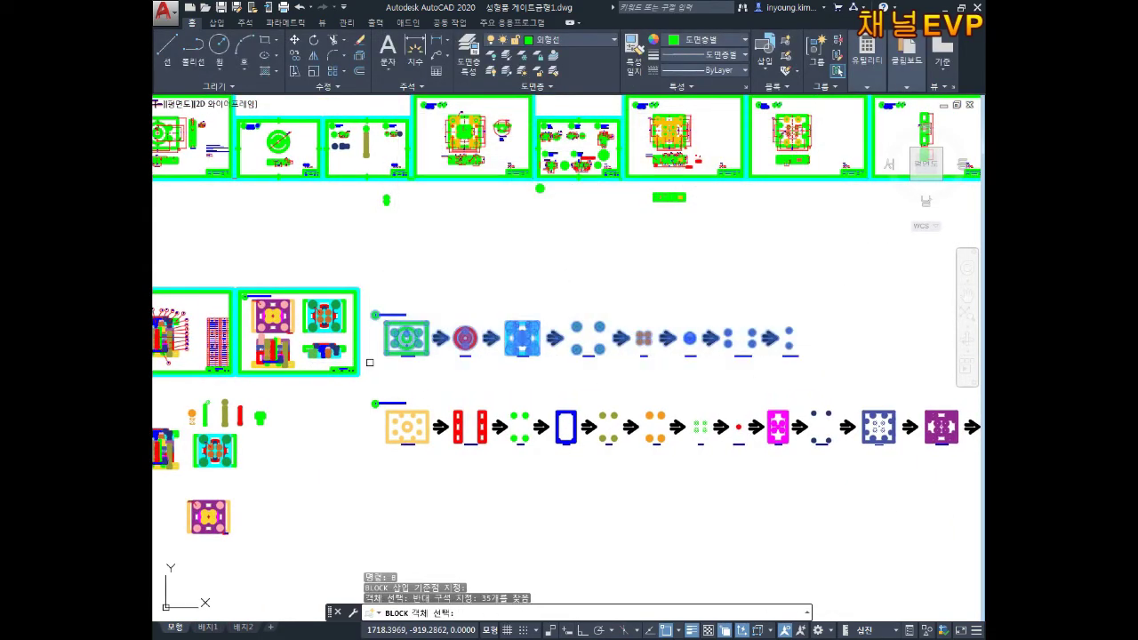
key("Return")
left_click(657, 342)
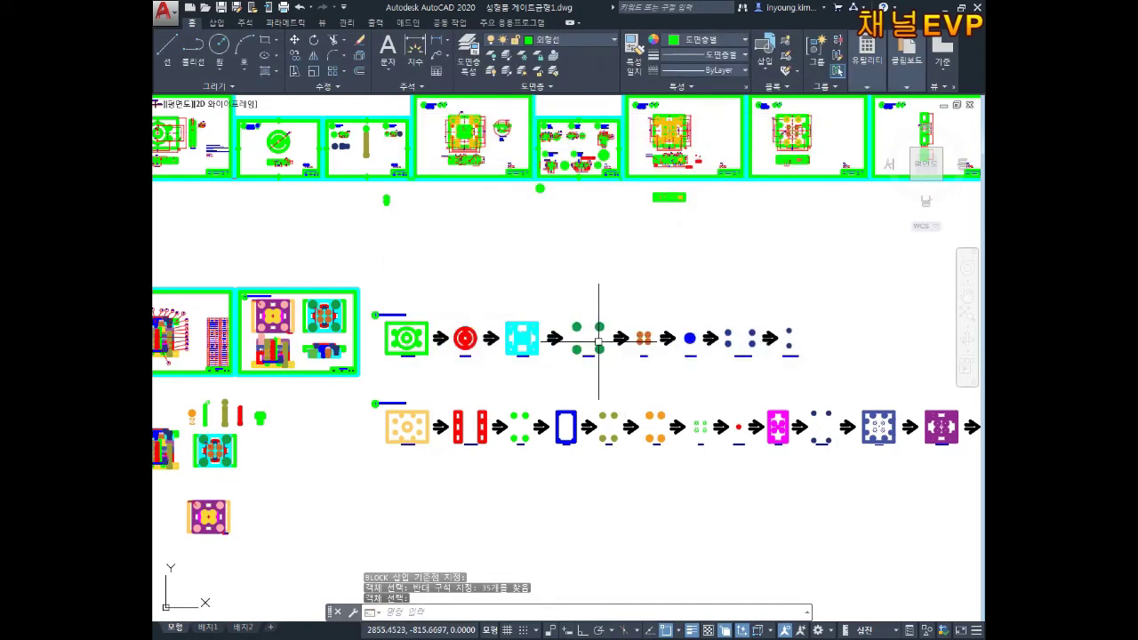
Start a block definition named 하측조립순서 with its base point at the centre of the lower row's first plate
scroll(451, 408, "up", 4)
scroll(397, 395, "down", 2)
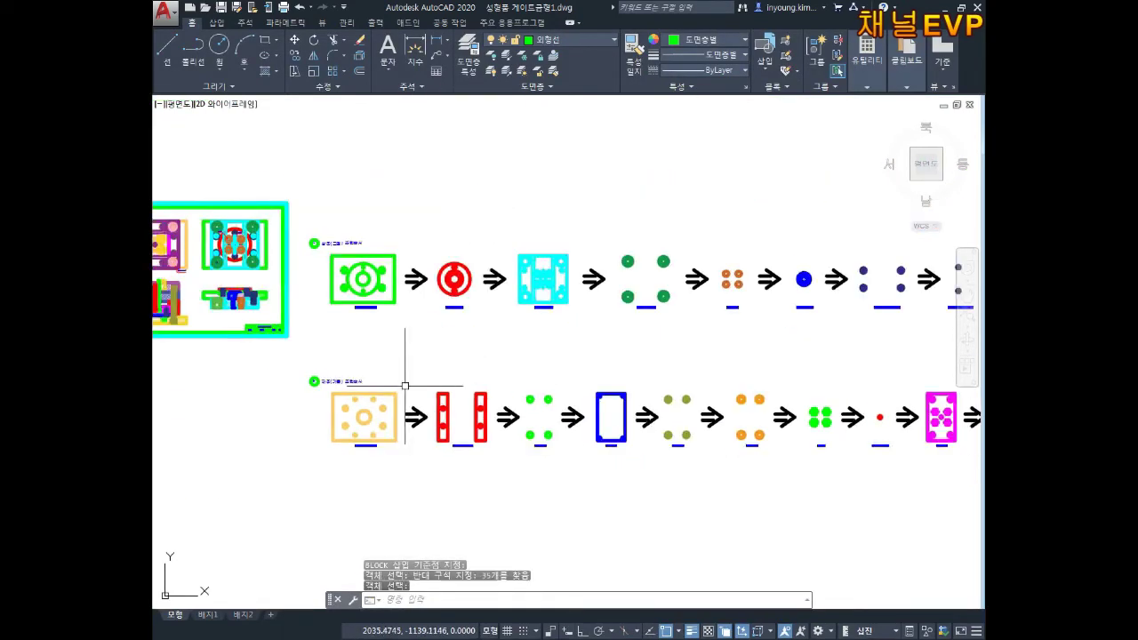
middle_click_drag(403, 386, 387, 371)
key("Return")
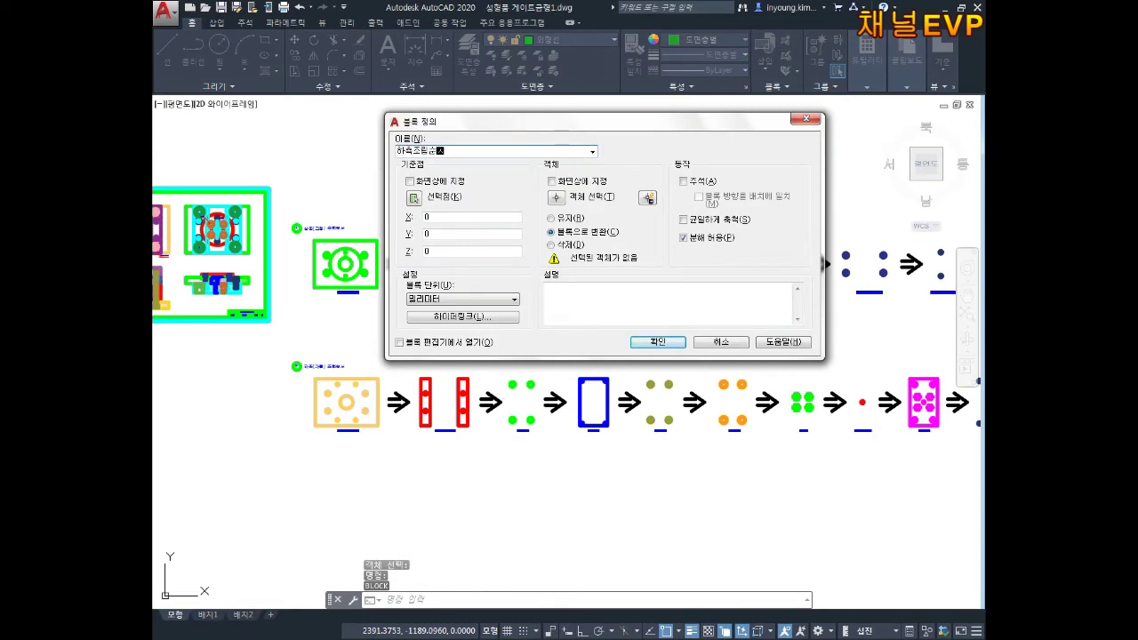
left_click(417, 199)
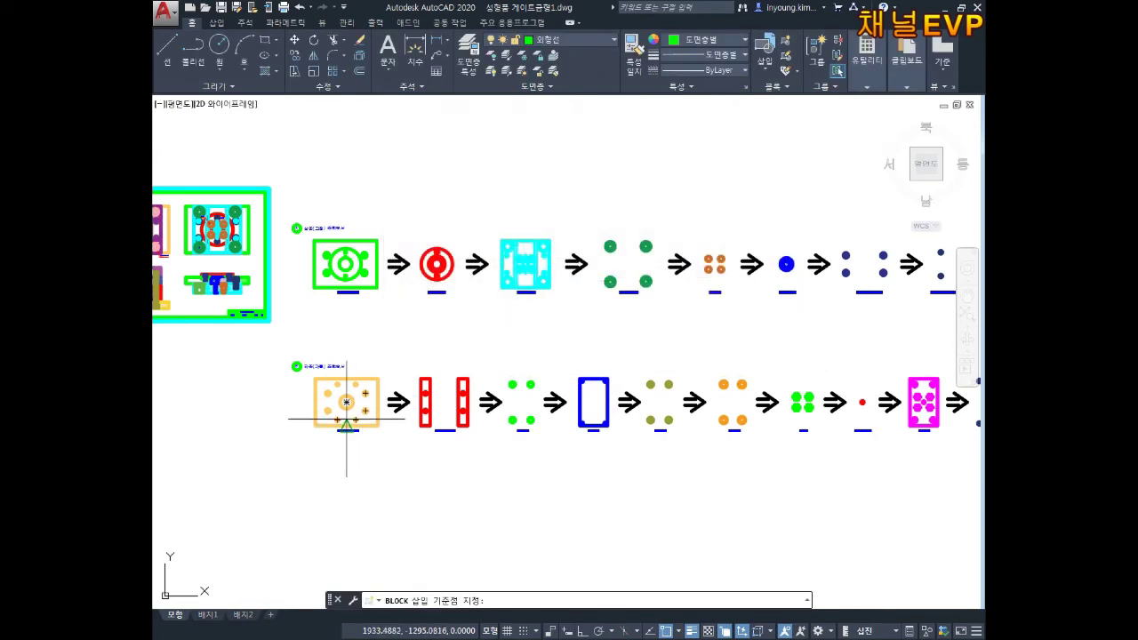
left_click(345, 402)
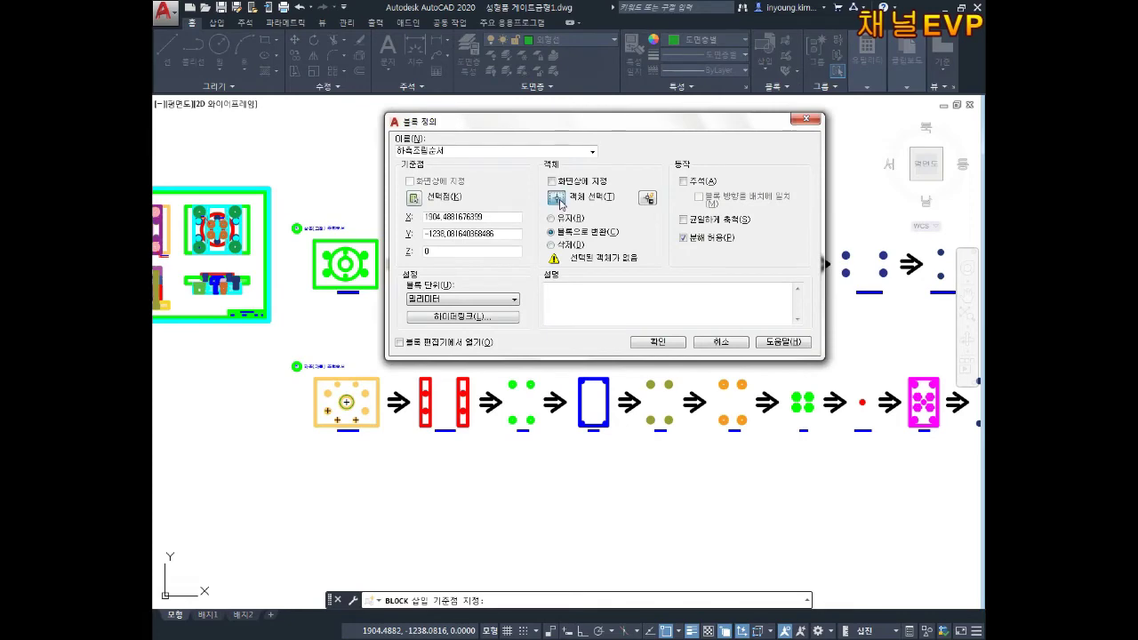
Select the entire lower assembly row, including its B heading, as the block's objects and create the block
left_click(556, 197)
scroll(347, 336, "down", 4)
left_click(822, 351)
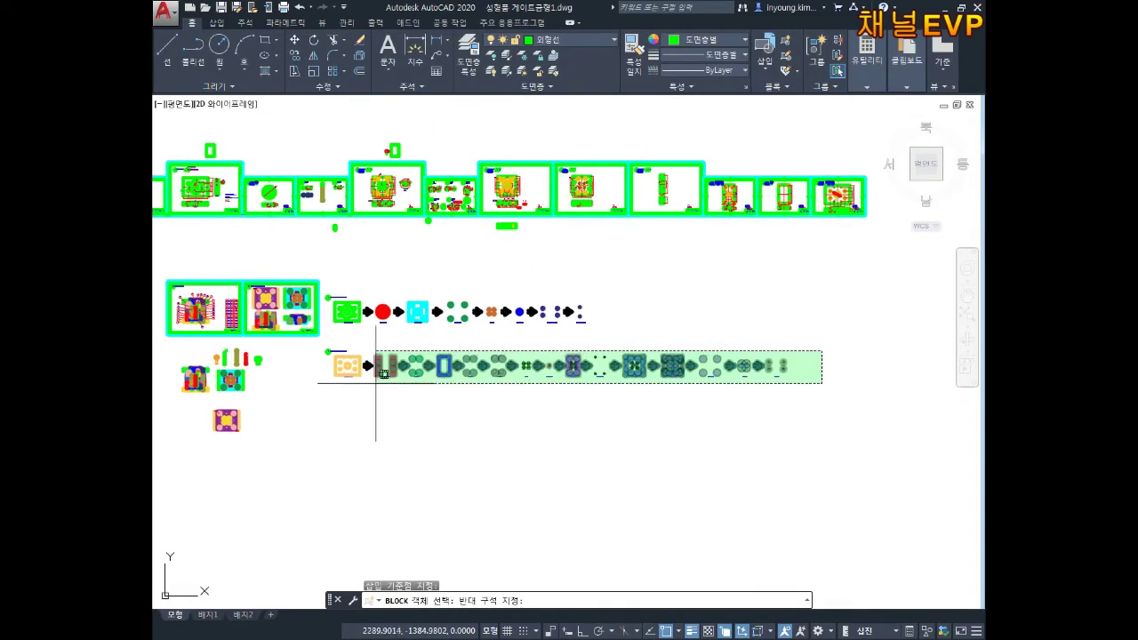
left_click(311, 392)
left_click(792, 338)
left_click(795, 346)
left_click(830, 351)
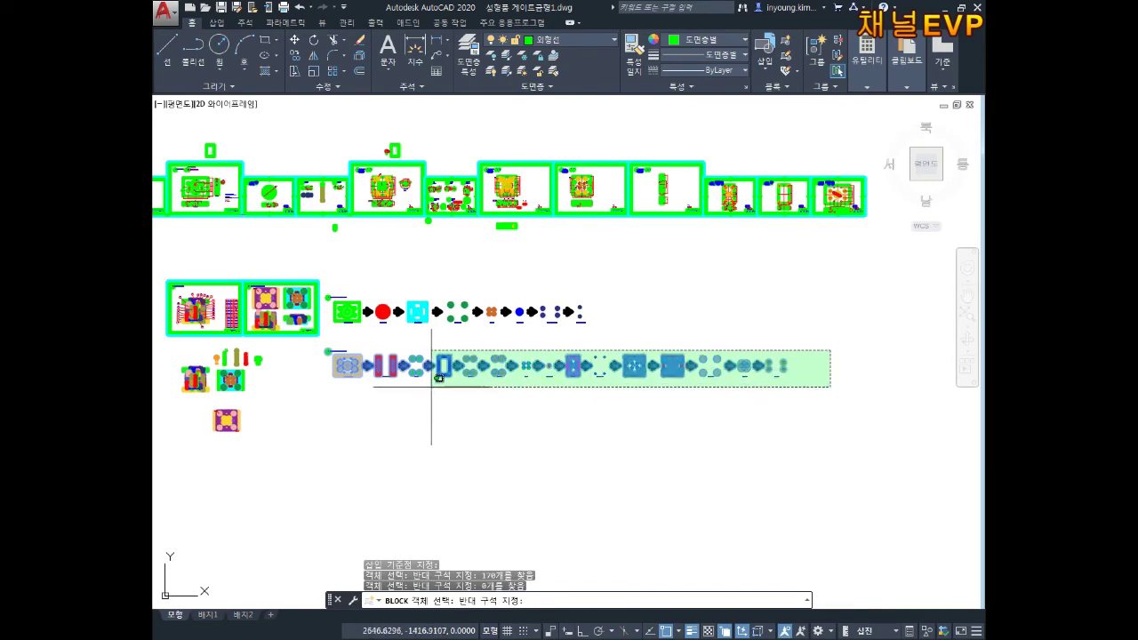
left_click(311, 383)
scroll(342, 383, "up", 4)
key("Return")
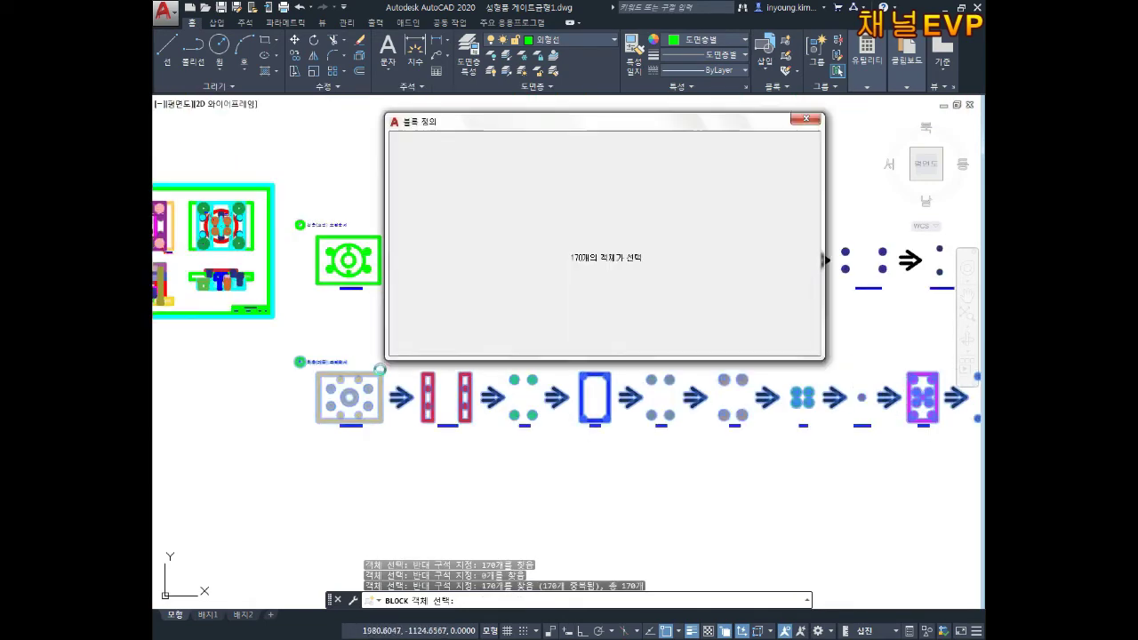
left_click(656, 342)
scroll(462, 345, "up", 3)
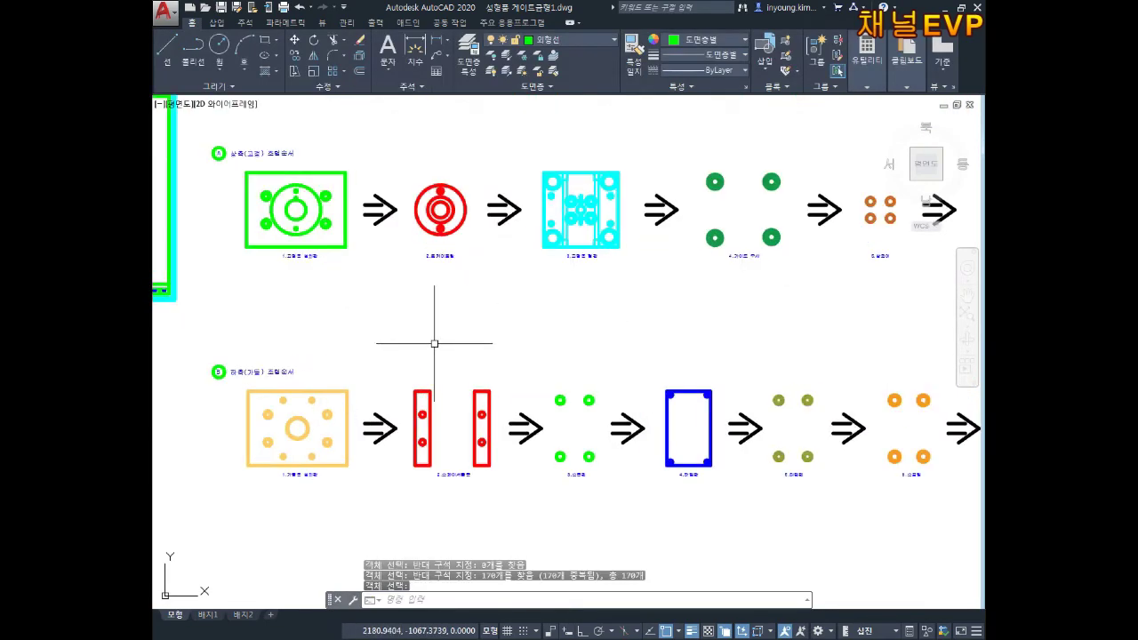
key("Escape")
key("Escape")
key("Escape")
Move the lower assembly row block straight up closer to the upper row, using the centre of the B balloon as base point with ortho on
middle_click_drag(385, 400, 432, 410)
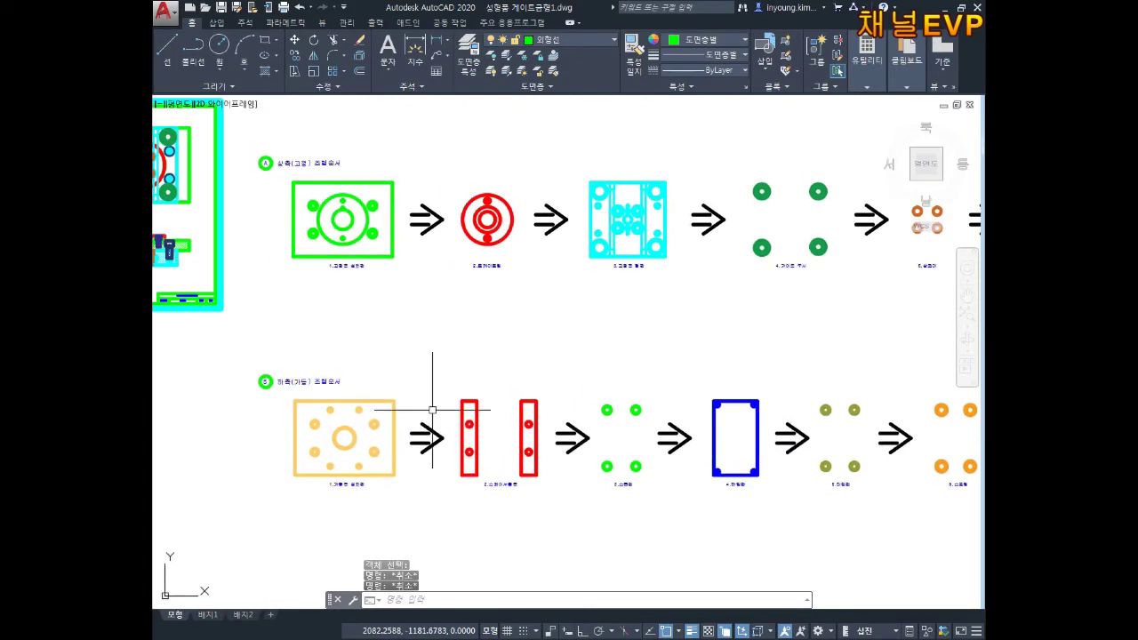
type(",ㅡ")
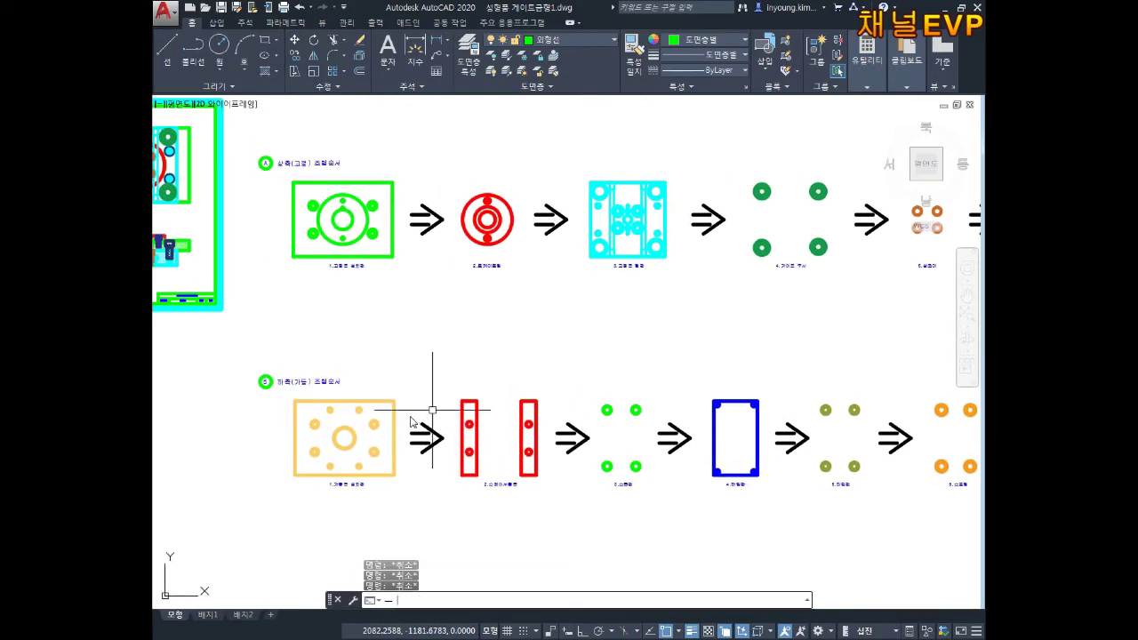
key("Return")
type("M")
key("Return")
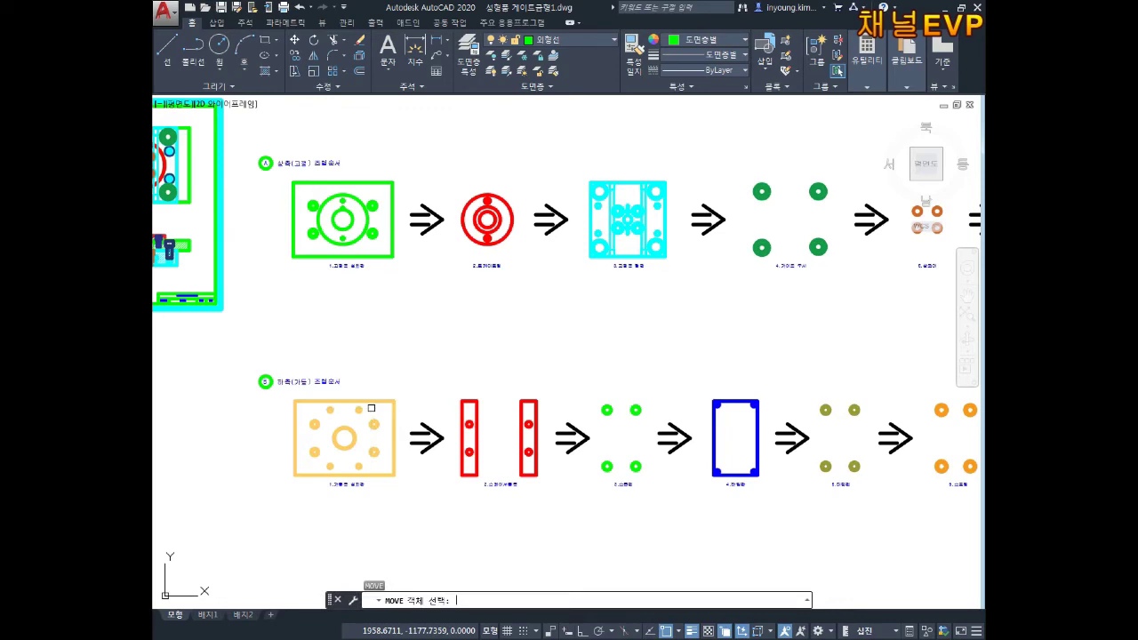
middle_click_drag(214, 256, 326, 261)
scroll(409, 362, "up", 4)
left_click(409, 364)
left_click(348, 472)
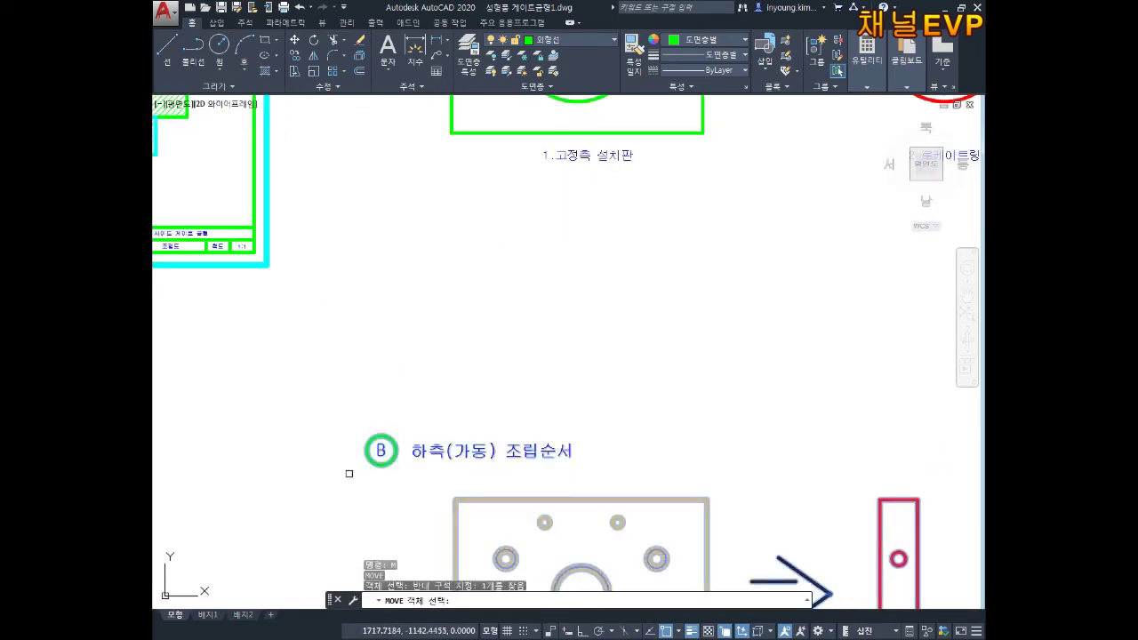
key("Return")
left_click(380, 451)
key("F8")
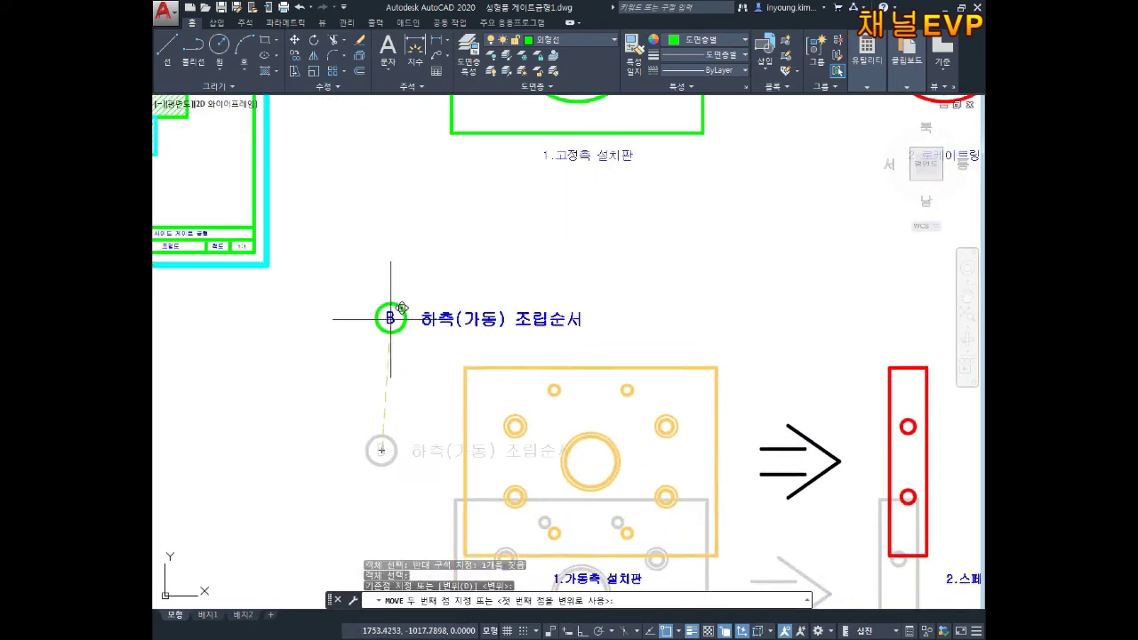
left_click(380, 263)
key("Escape")
key("Escape")
Move both assembly rows straight up from the A balloon so their heading lines up with the adjacent sheet's heading, and save the drawing
scroll(416, 302, "down", 8)
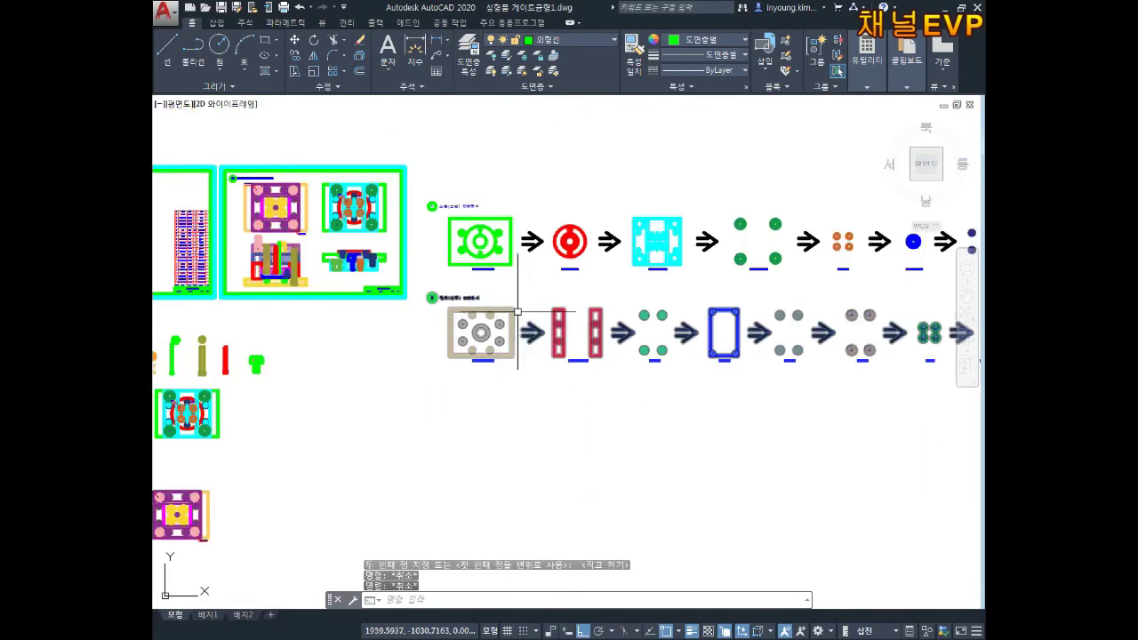
mouse_move(384, 298)
middle_mouse_down()
mouse_move(170, 305)
mouse_move(439, 327)
middle_mouse_up()
key("Escape")
type("m")
key("Return")
left_click(414, 254)
left_click(335, 399)
key("Return")
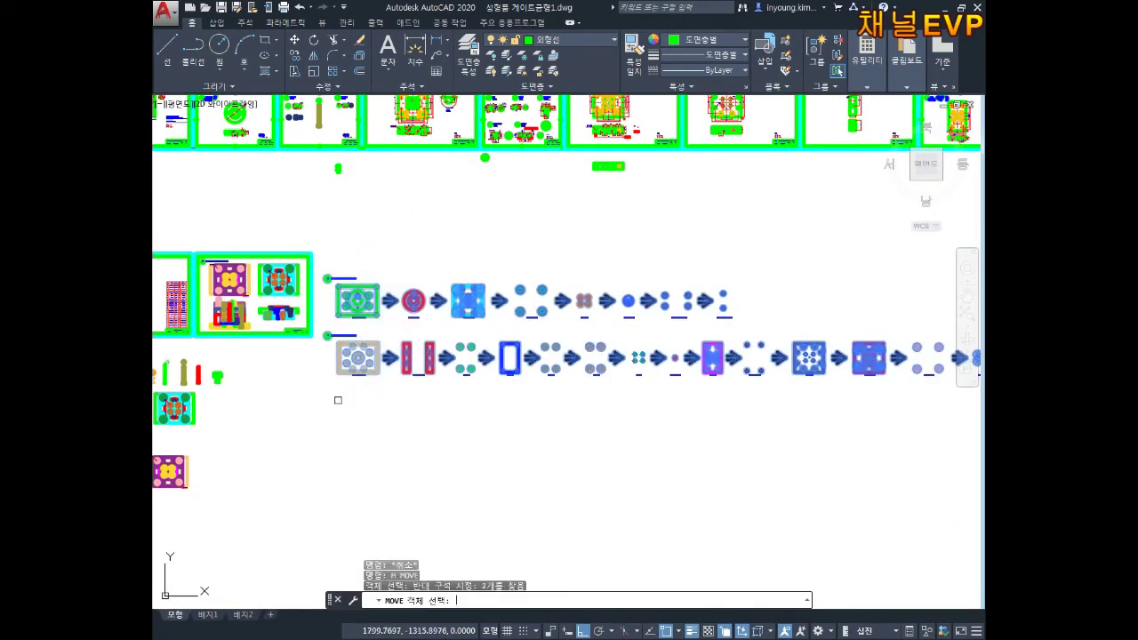
scroll(342, 287, "up", 6)
middle_click_drag(319, 292, 384, 333)
left_click(366, 331)
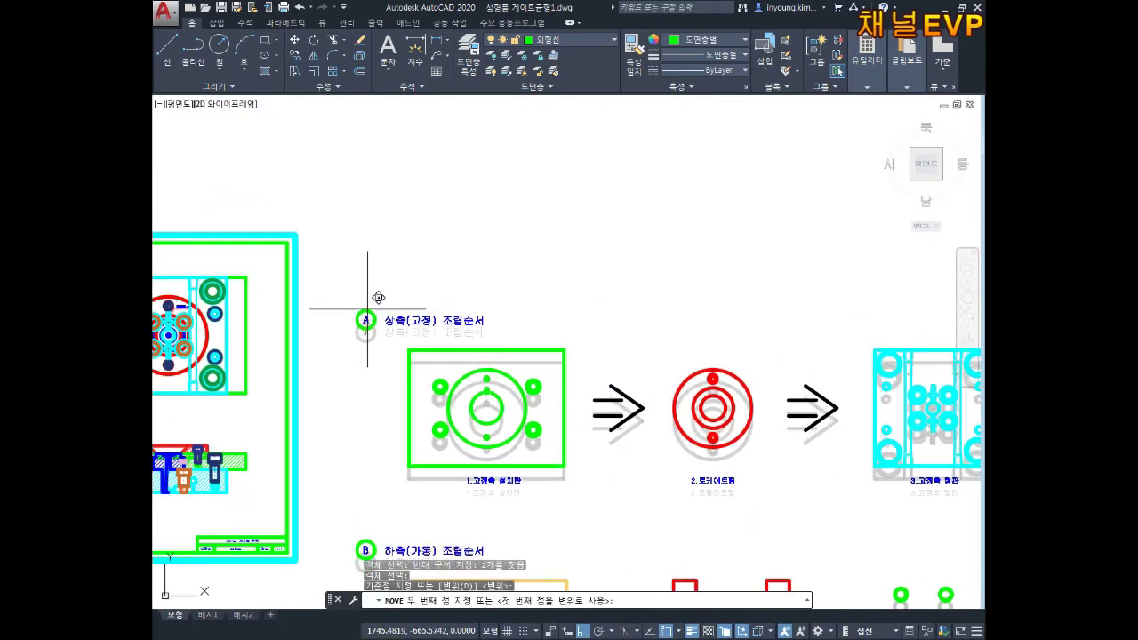
key("Escape")
key("Escape")
scroll(485, 227, "down", 4)
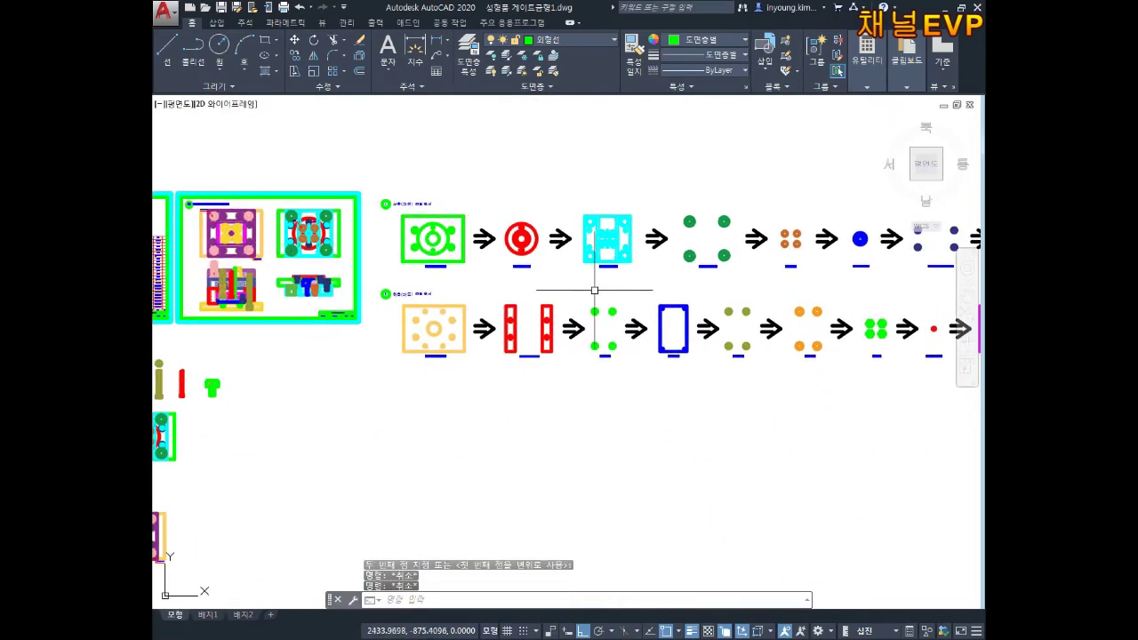
key("ctrl+s")
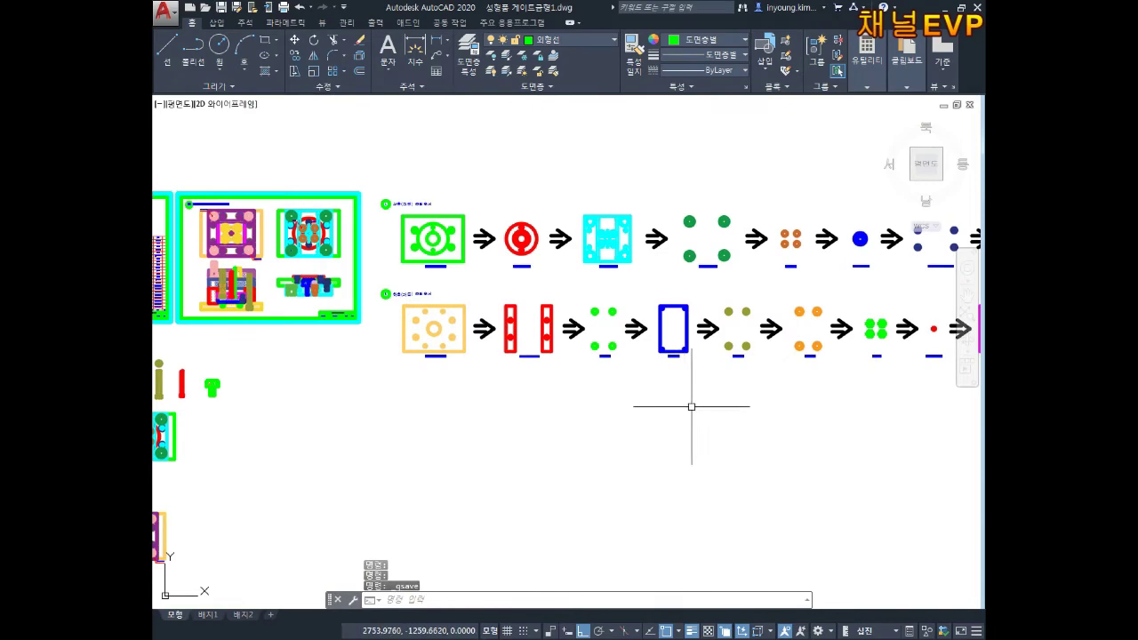
Examine the first part sheets at the start of the upper drawing row, including the fixed-side mounting plate sheet
scroll(569, 404, "down", 4)
middle_click_drag(612, 350, 472, 352)
middle_click_drag(520, 315, 576, 358)
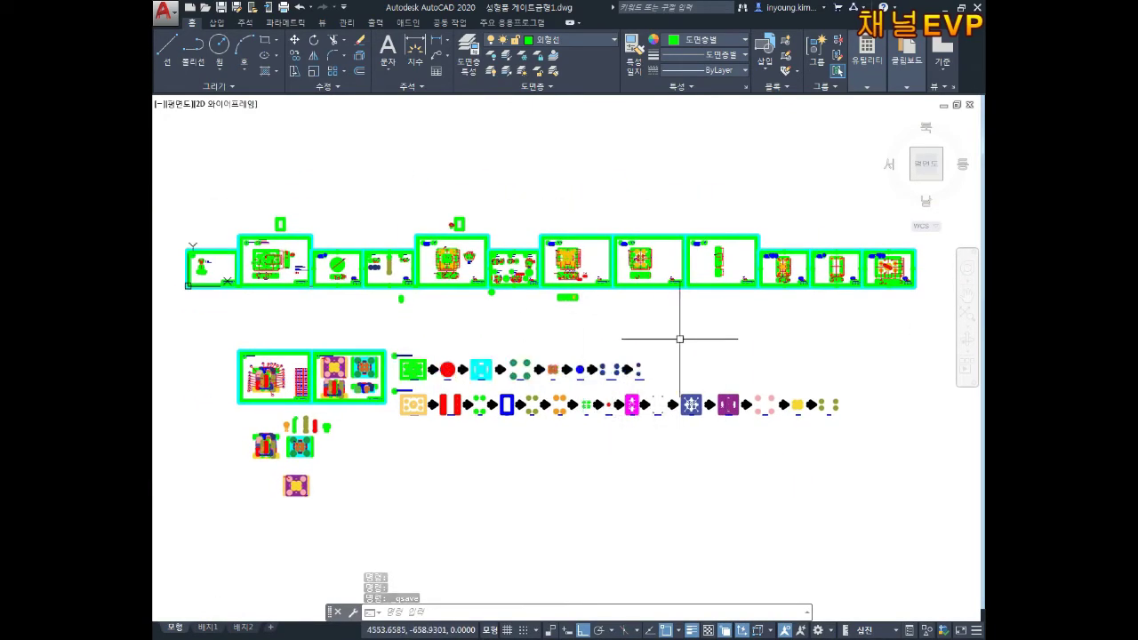
scroll(495, 300, "up", 2)
middle_click_drag(383, 262, 637, 275)
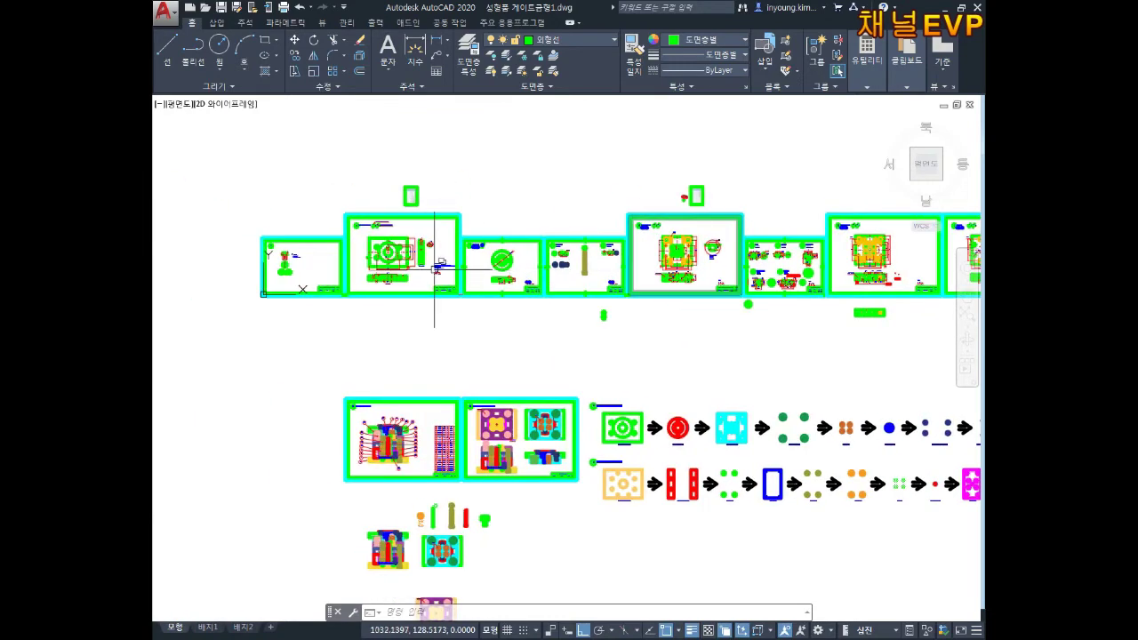
scroll(341, 245, "up", 4)
middle_click_drag(458, 232, 549, 295)
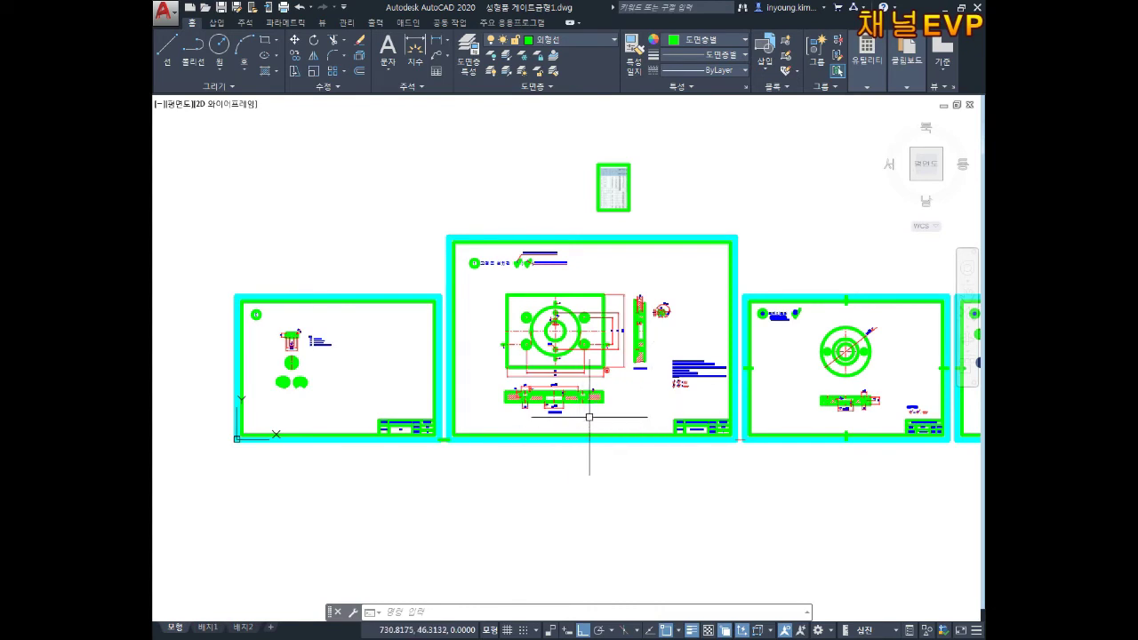
scroll(592, 444, "down", 4)
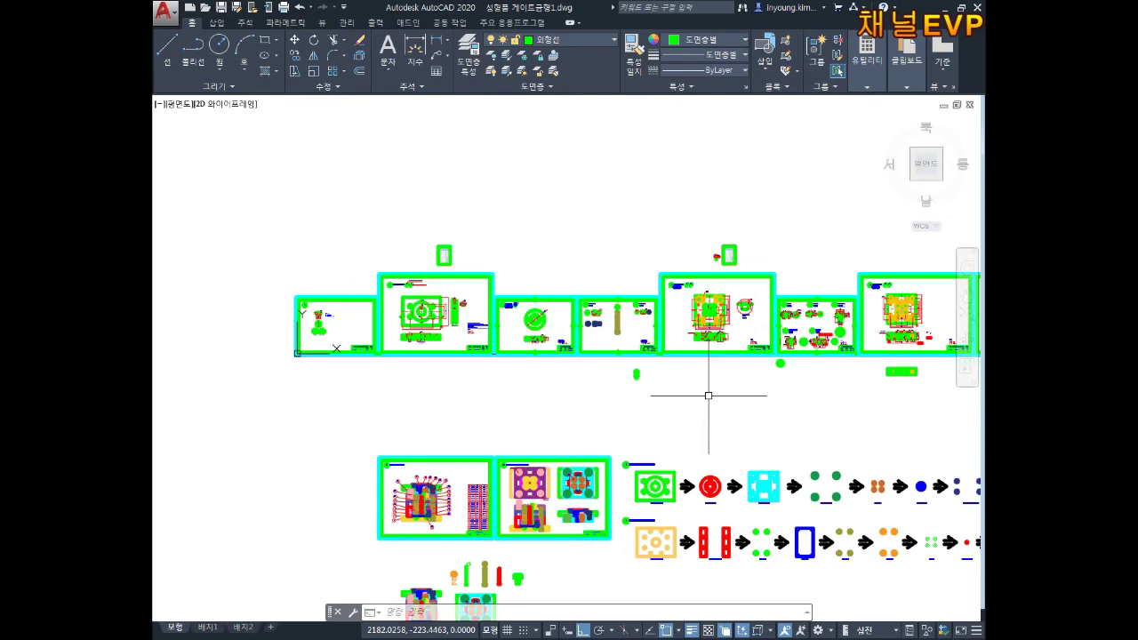
Review the overall layout of the part sheets, assembly sheets and the two assembly-sequence rows
scroll(685, 398, "down", 2)
middle_click_drag(711, 396, 497, 324)
mouse_move(614, 332)
middle_mouse_down()
mouse_move(564, 333)
mouse_move(551, 351)
middle_mouse_up()
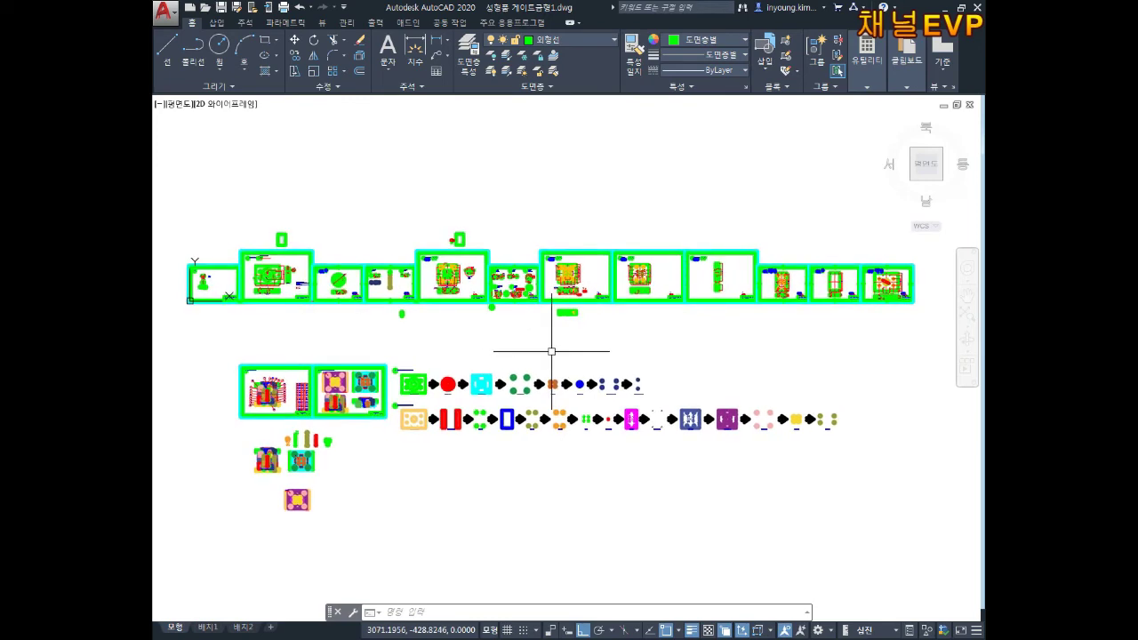
scroll(587, 377, "down", 4)
scroll(558, 385, "up", 4)
middle_click_drag(626, 406, 559, 385)
mouse_move(463, 340)
middle_mouse_down()
mouse_move(501, 358)
mouse_move(561, 321)
middle_mouse_up()
scroll(470, 330, "up", 2)
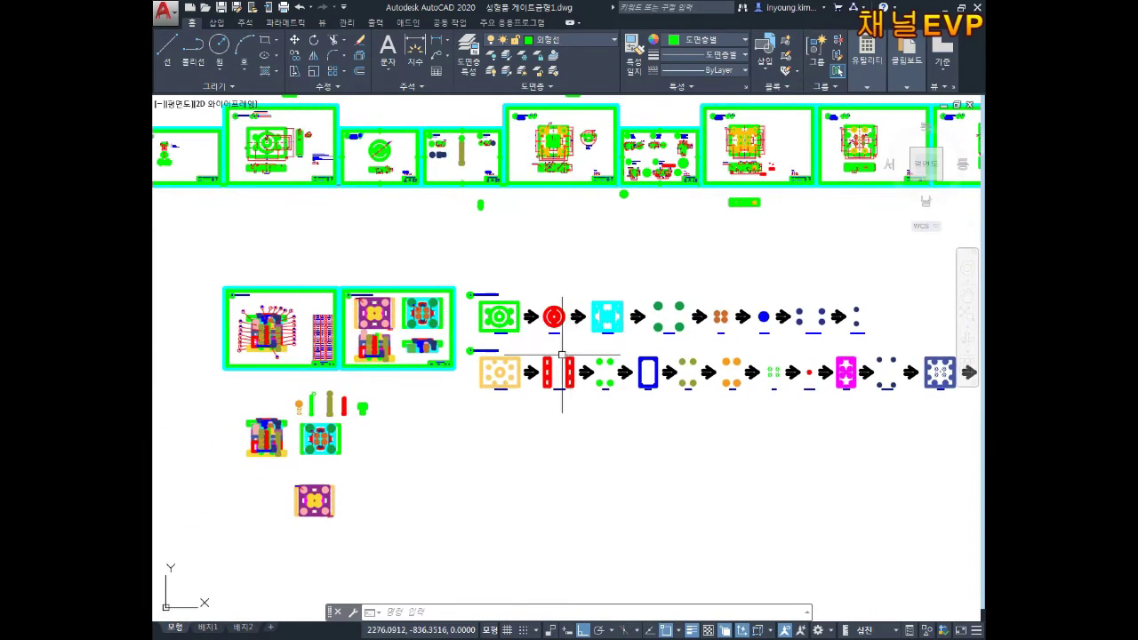
scroll(559, 362, "up", 6)
scroll(400, 338, "down", 10)
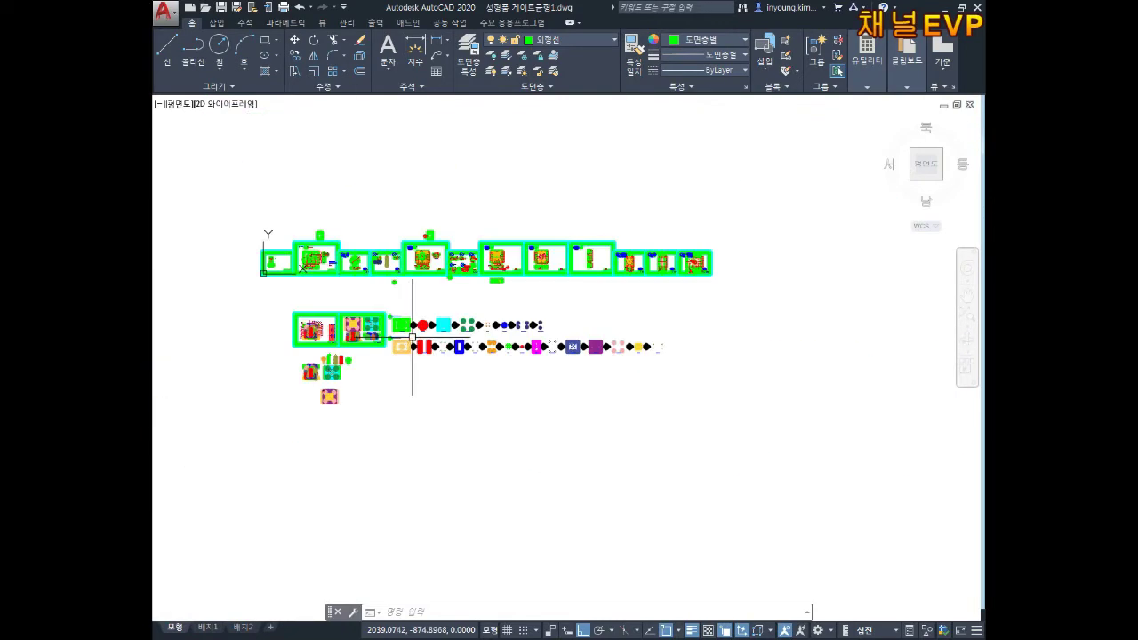
scroll(414, 355, "up", 2)
mouse_move(433, 365)
middle_mouse_down()
mouse_move(445, 357)
mouse_move(435, 376)
middle_mouse_up()
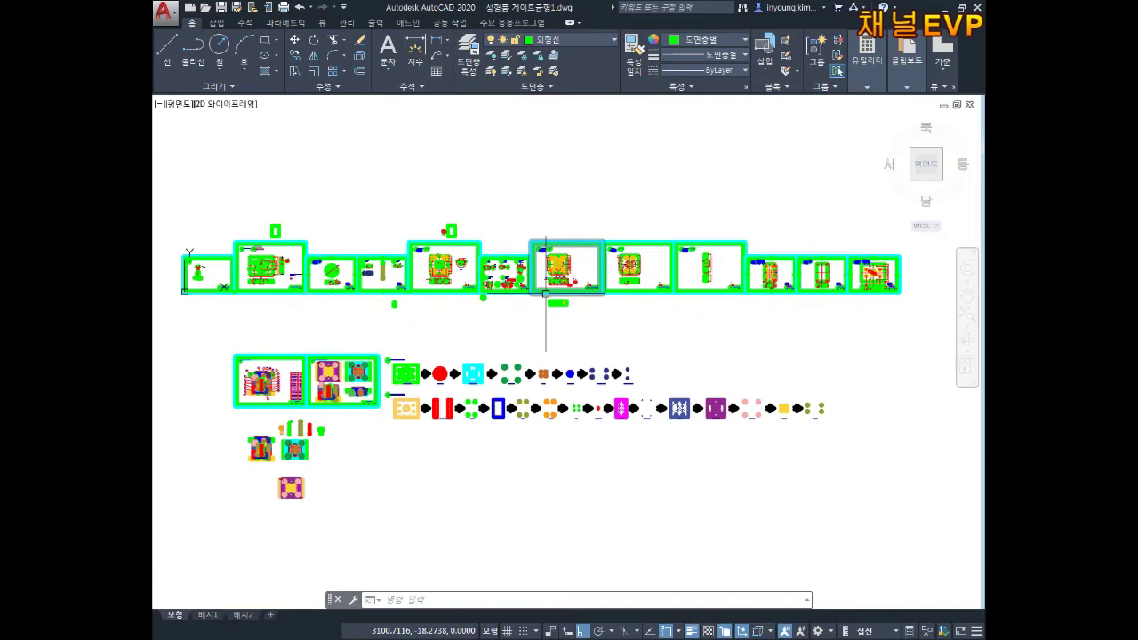
Save the drawing under the new name 성형품 게이트금형2.dwg in the same folder
left_click(164, 12)
left_click(212, 167)
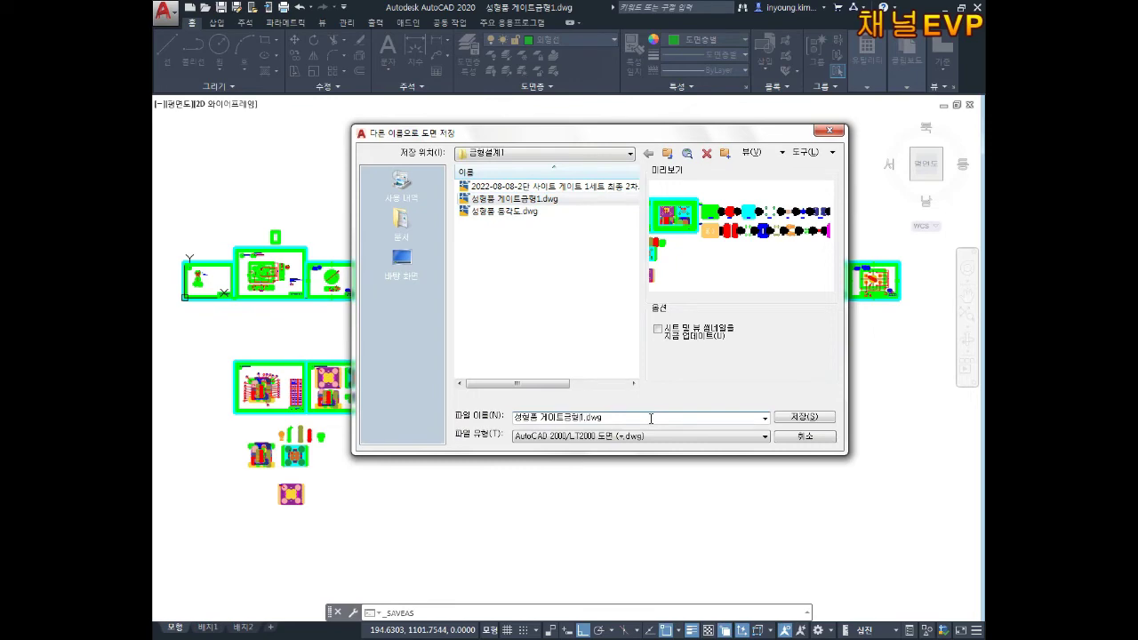
key("Return")
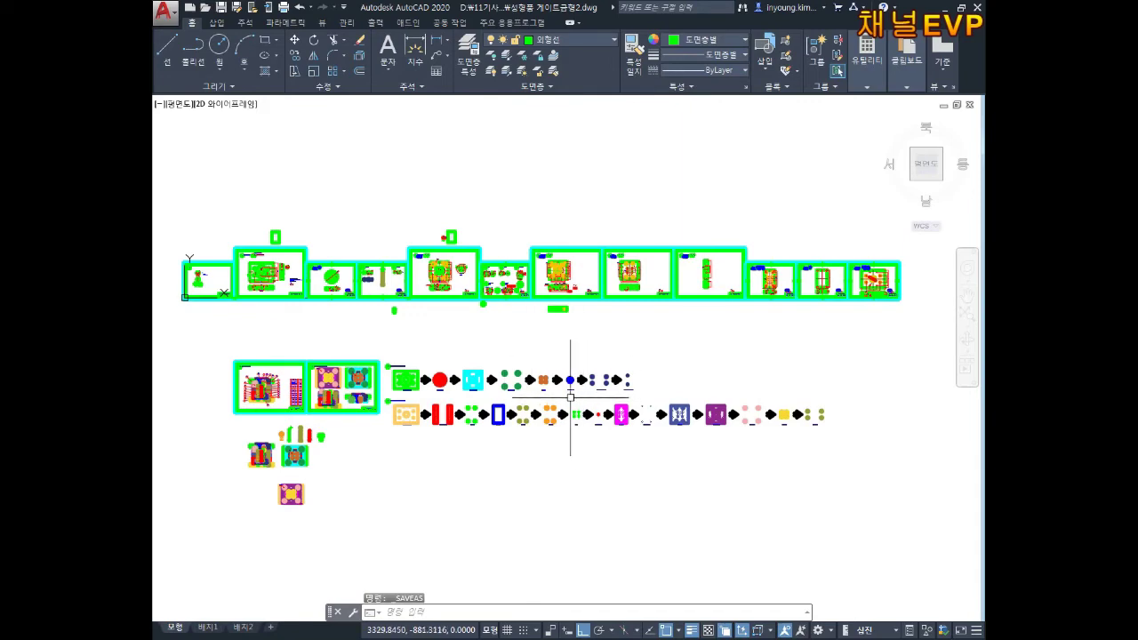
scroll(503, 254, "up", 5)
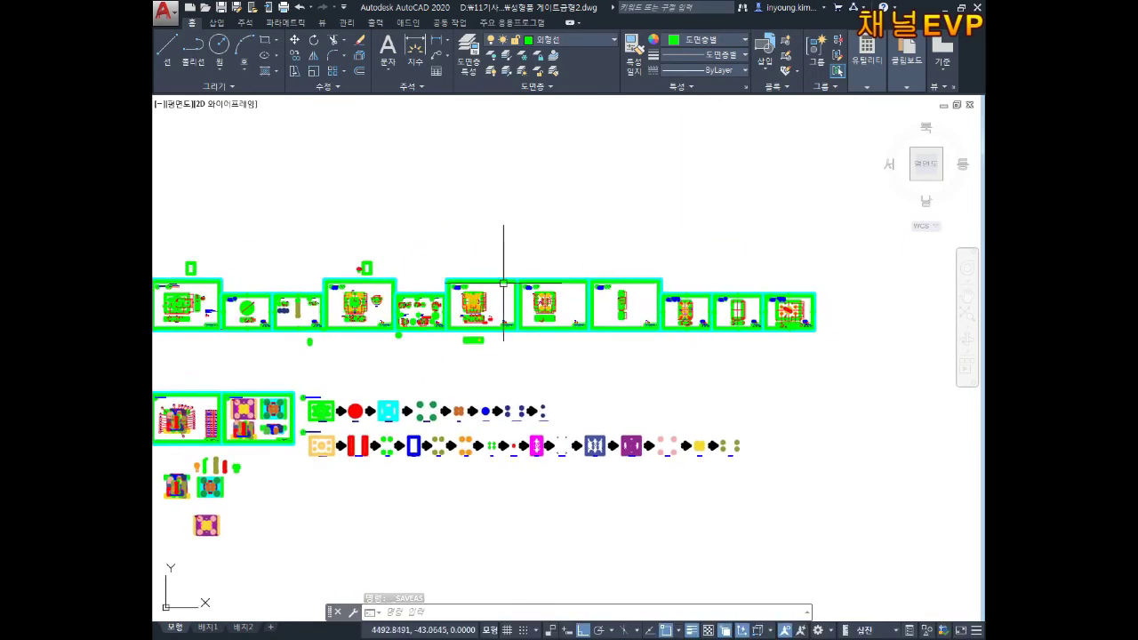
middle_click_drag(515, 322, 702, 274)
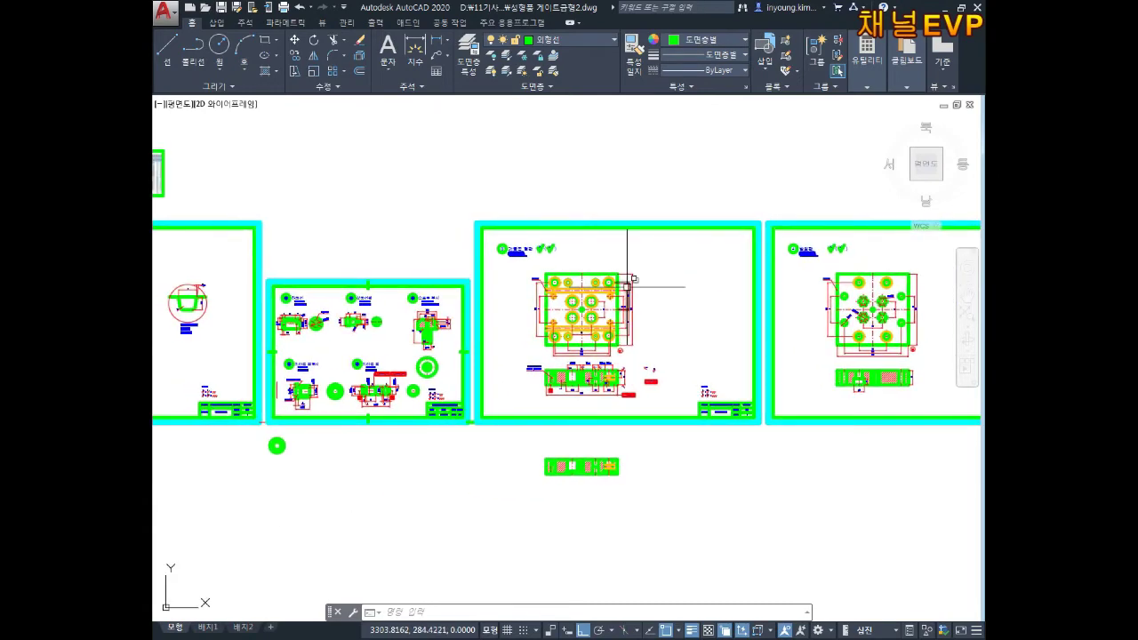
mouse_move(523, 340)
middle_mouse_down()
mouse_move(575, 295)
mouse_move(655, 285)
middle_mouse_up()
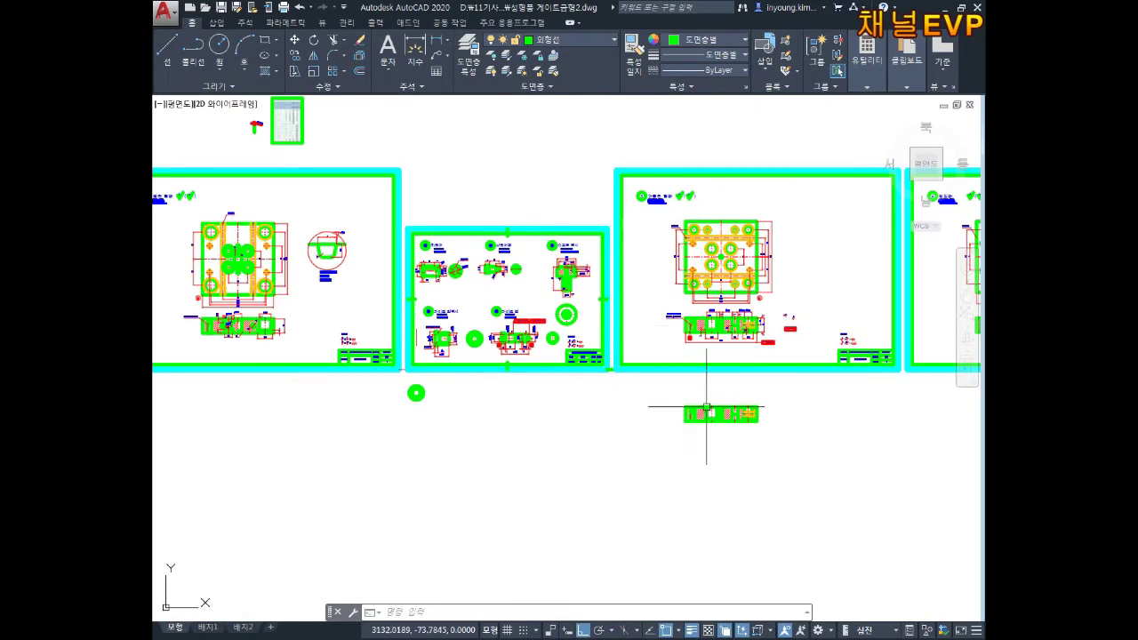
Delete the loose section view lying below the part sheet in the upper row
middle_click_drag(735, 430, 749, 410)
key("Escape")
left_click(813, 363)
left_click(650, 460)
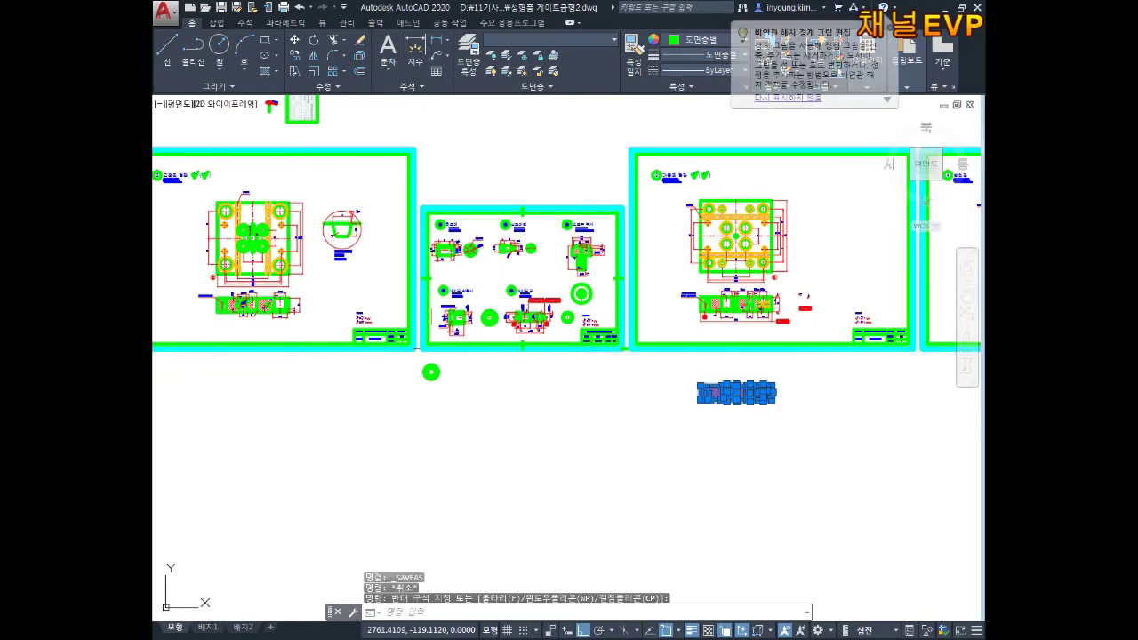
key("Delete")
Delete the loose disc and the small stray symbol lying outside the sheet frames of the upper row
middle_click_drag(503, 381, 592, 376)
mouse_move(458, 342)
middle_mouse_down()
mouse_move(566, 406)
mouse_move(581, 488)
middle_mouse_up()
left_click(594, 211)
left_click(452, 260)
key("Delete")
mouse_move(376, 346)
middle_mouse_down()
mouse_move(545, 261)
mouse_move(587, 210)
middle_mouse_up()
left_click(544, 364)
left_click(443, 421)
scroll(551, 284, "down", 5)
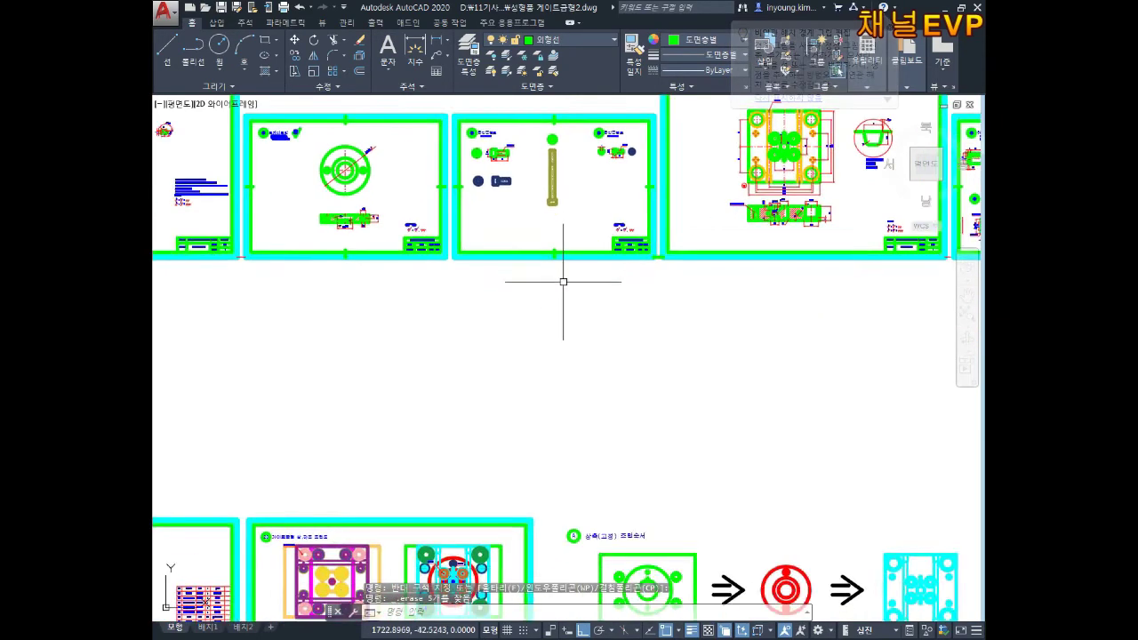
Delete the leftover assembly views and loose parts lying below the two assembly sheets
middle_click_drag(511, 406, 509, 347)
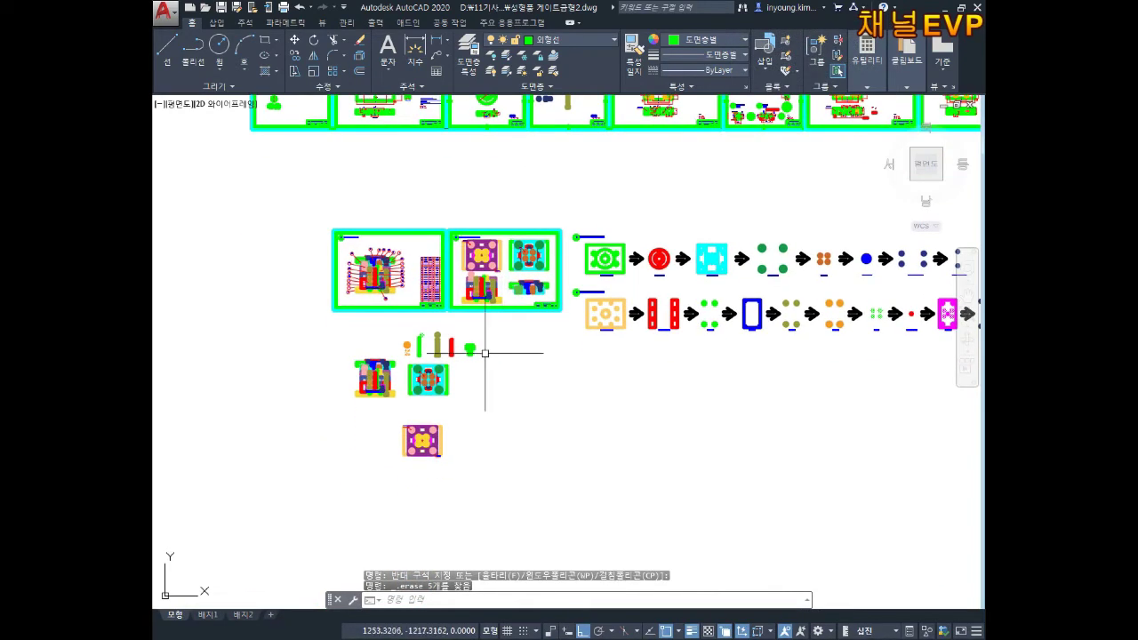
left_click(509, 335)
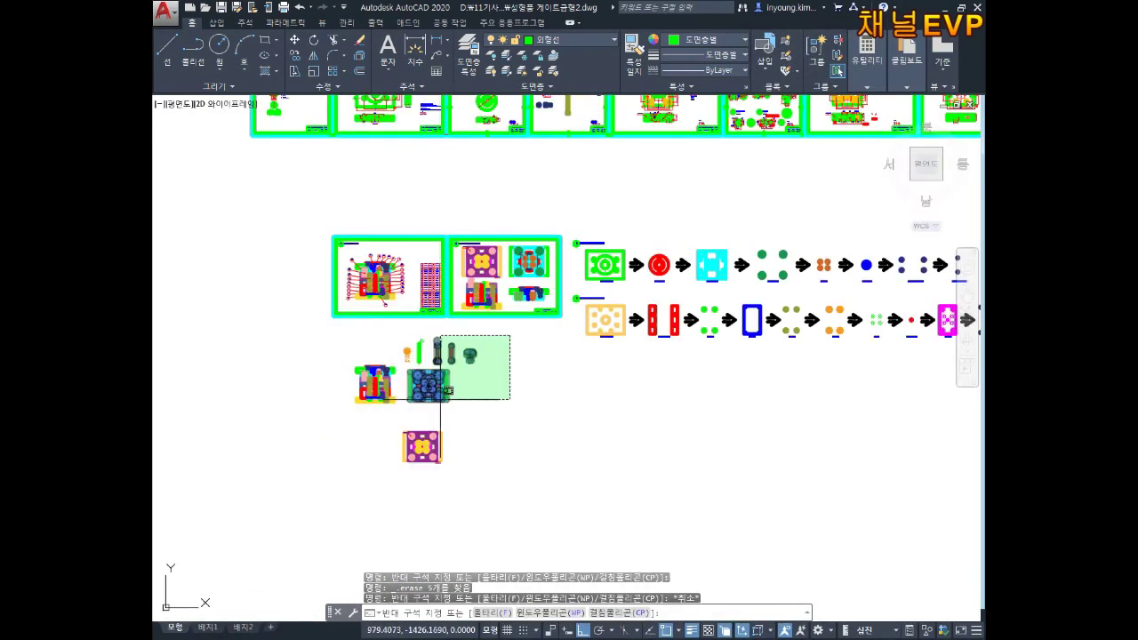
left_click(320, 478)
key("Delete")
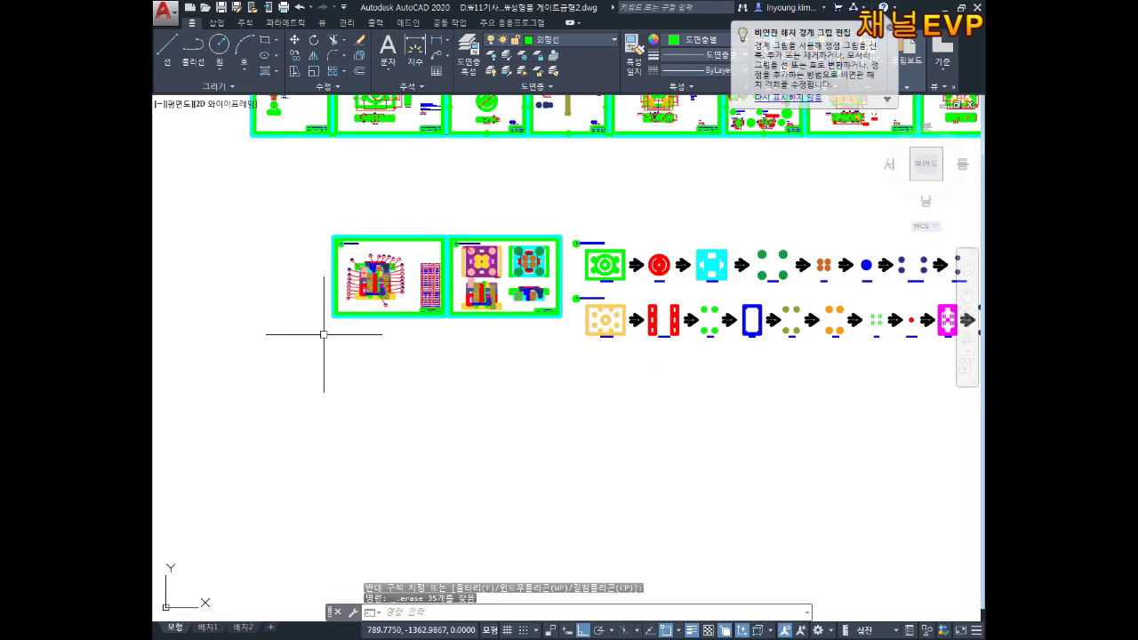
Delete the lower assembly-sequence row, keeping only the fixed-side sequence beside the assembly sheets
mouse_move(376, 329)
middle_mouse_down()
mouse_move(348, 310)
mouse_move(269, 326)
middle_mouse_up()
scroll(339, 324, "down", 2)
left_click(708, 262)
middle_click_drag(386, 417, 538, 400)
key("Escape")
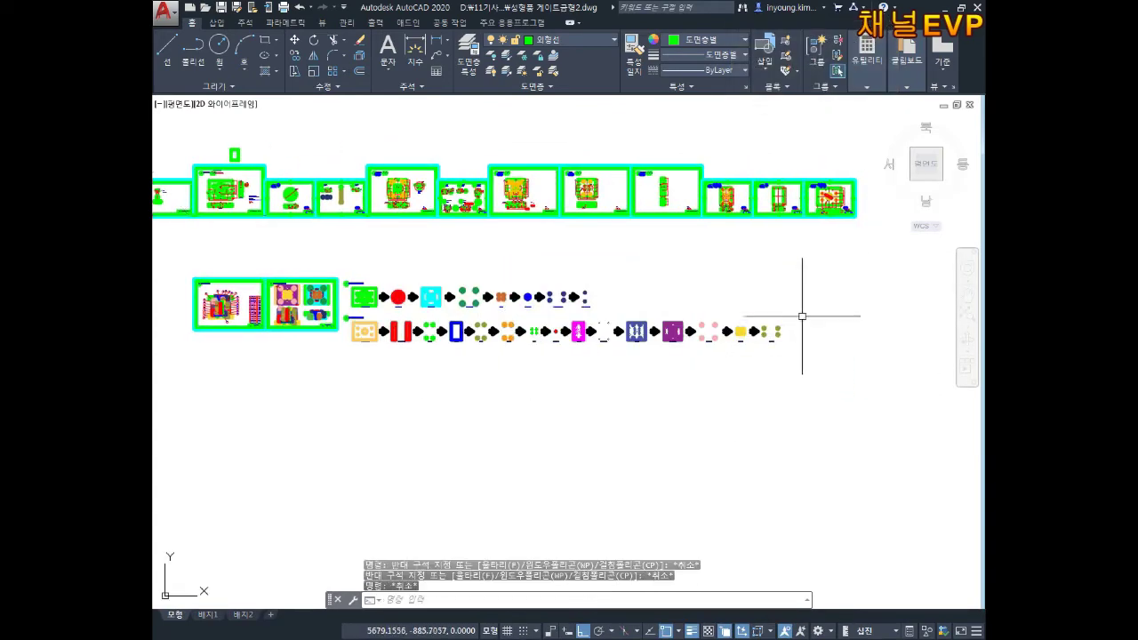
left_click(808, 316)
left_click(662, 386)
key("Delete")
Review the remaining assembly sheets, fixed-side assembly sequence and the full row of part sheets
middle_click_drag(425, 285, 742, 312)
scroll(607, 306, "up", 5)
key("Escape")
middle_click_drag(460, 339, 592, 342)
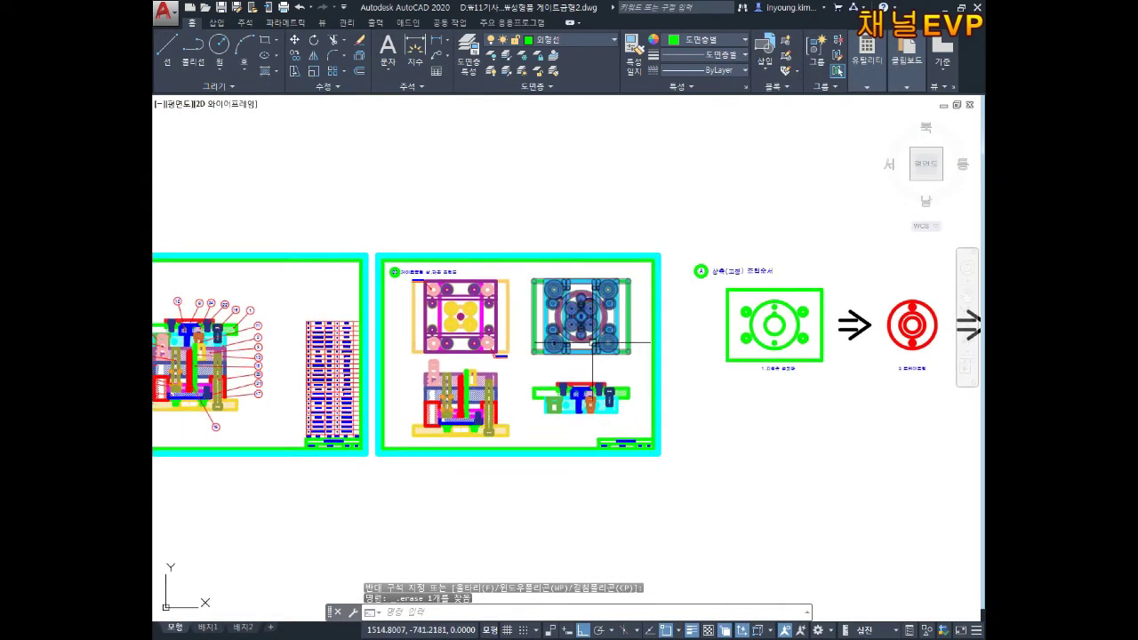
middle_click_drag(495, 289, 541, 330)
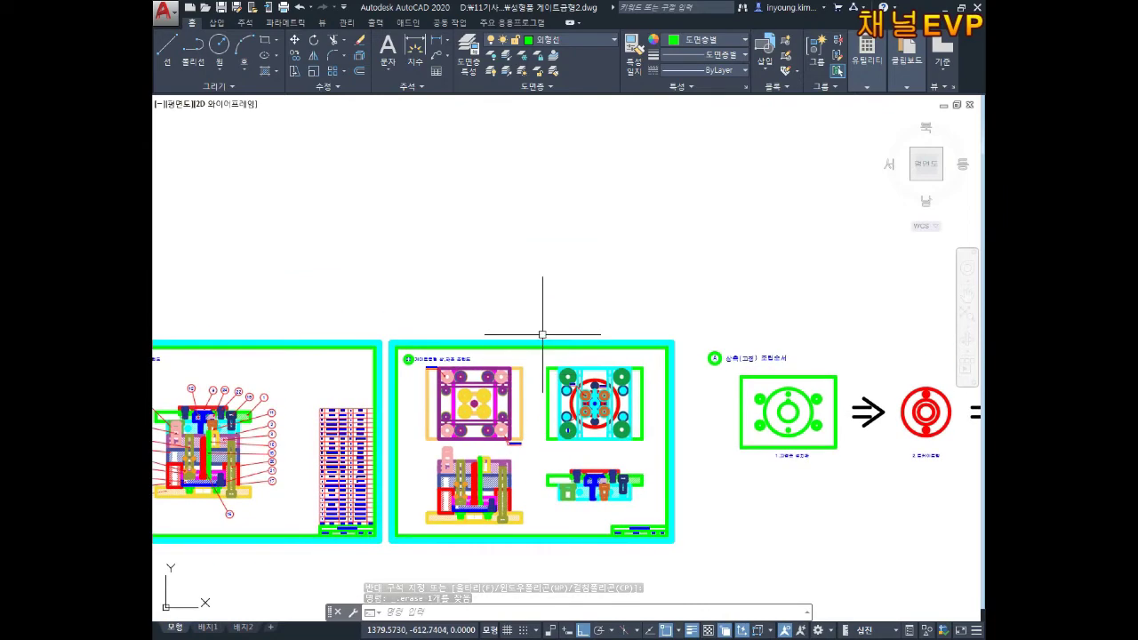
scroll(489, 407, "down", 4)
scroll(499, 313, "up", 2)
scroll(499, 313, "up", 4)
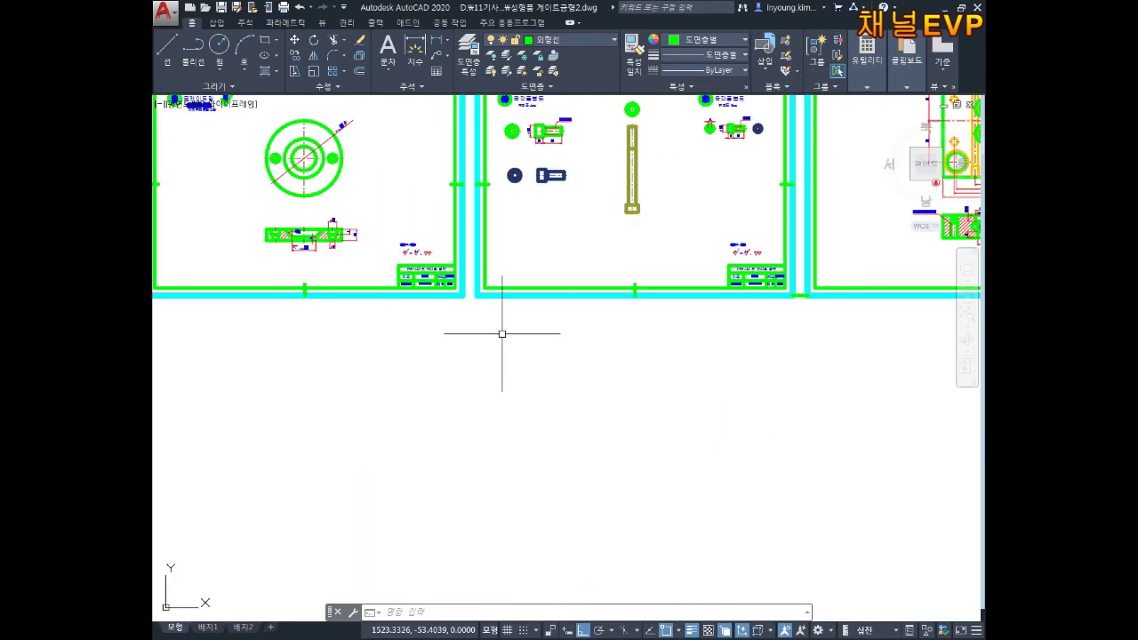
middle_click_drag(560, 273, 571, 360)
scroll(571, 360, "down", 5)
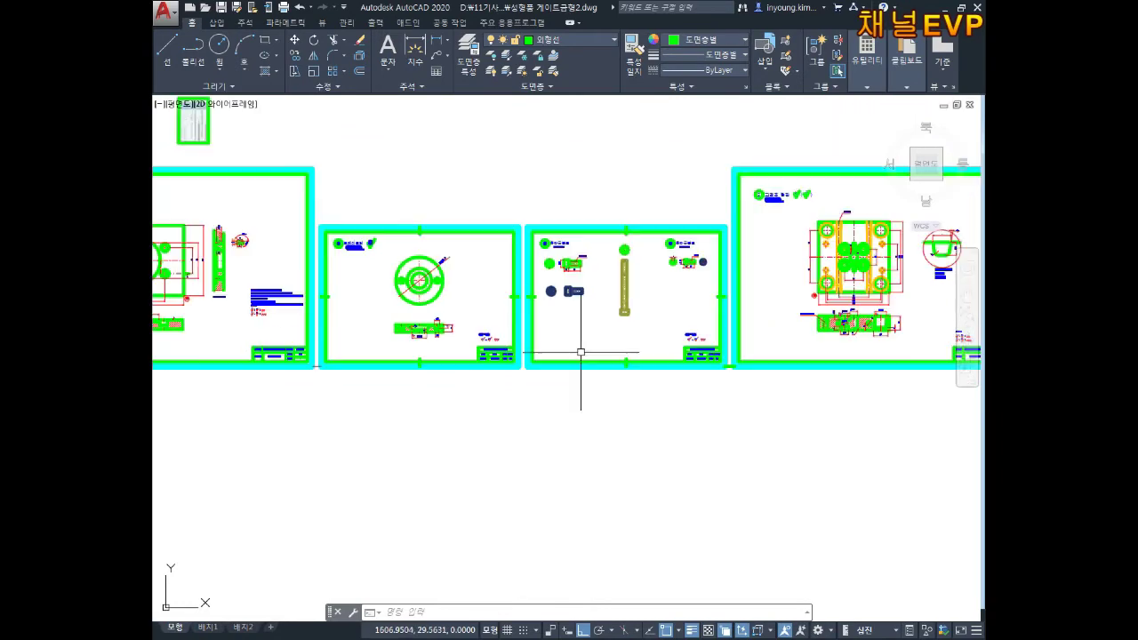
mouse_move(581, 356)
middle_mouse_down()
mouse_move(666, 330)
mouse_move(490, 299)
middle_mouse_up()
scroll(489, 300, "down", 2)
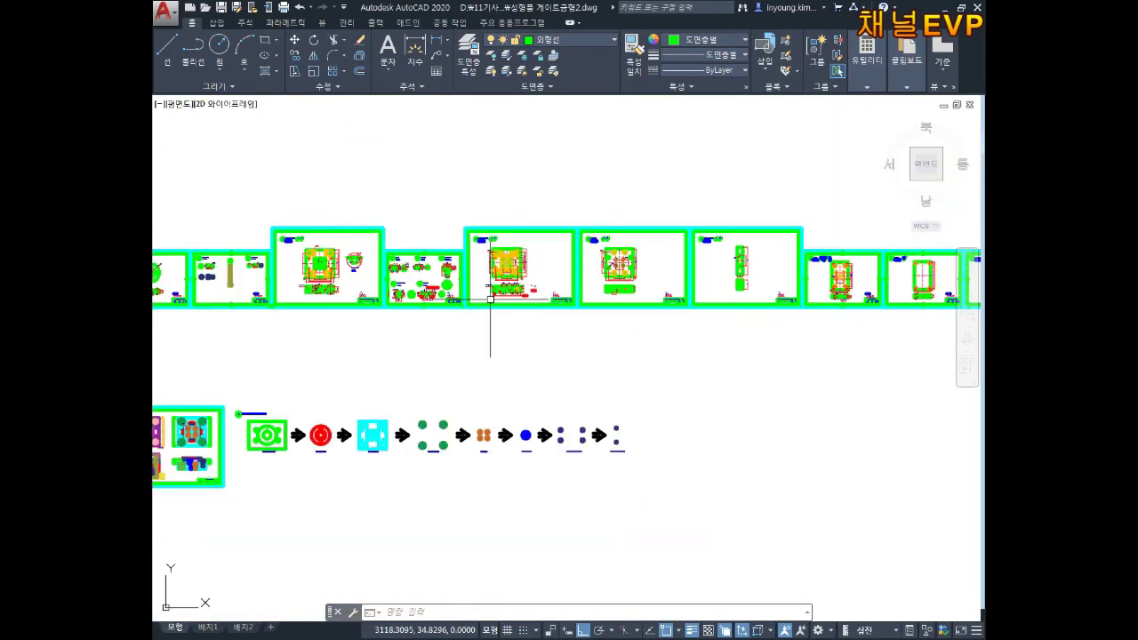
scroll(752, 264, "down", 1)
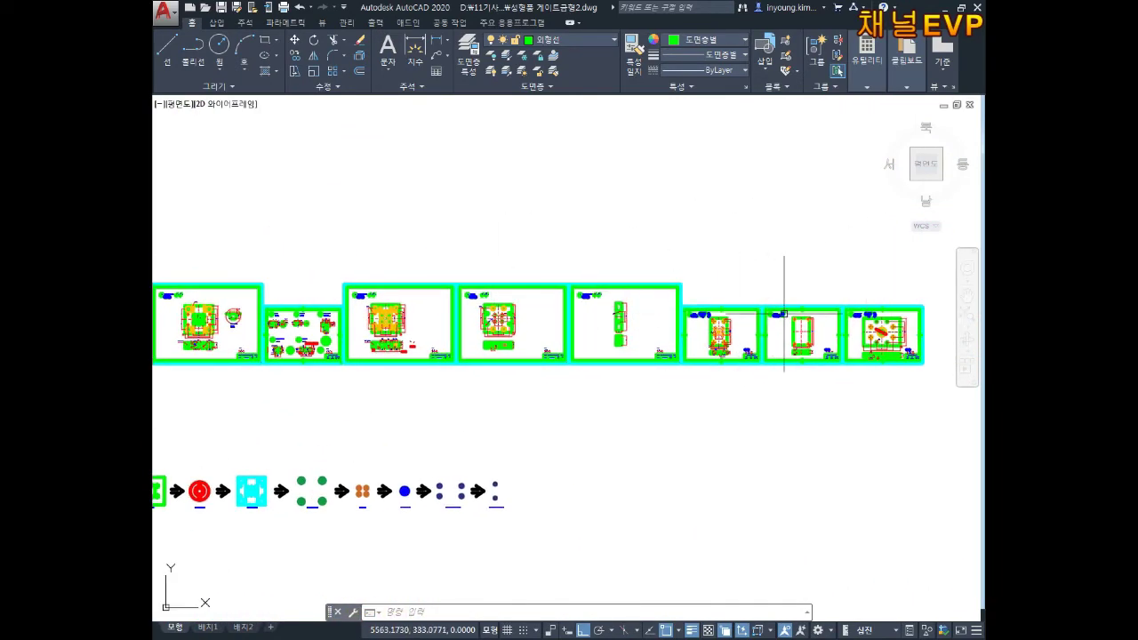
scroll(712, 302, "down", 3)
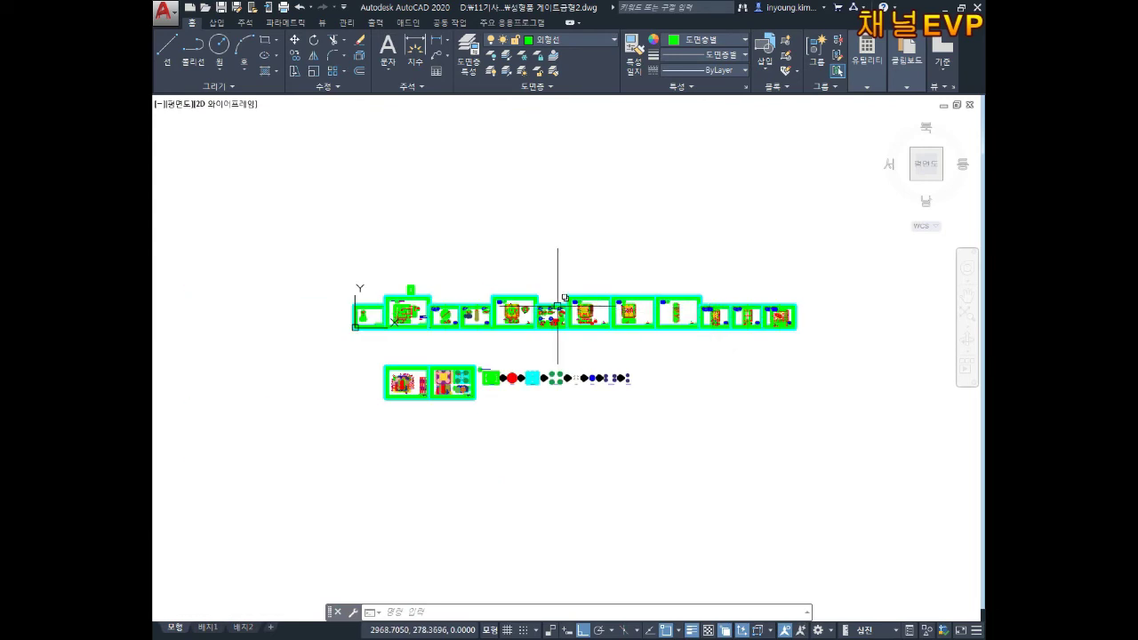
mouse_move(556, 331)
middle_mouse_down()
mouse_move(551, 415)
mouse_move(512, 327)
middle_mouse_up()
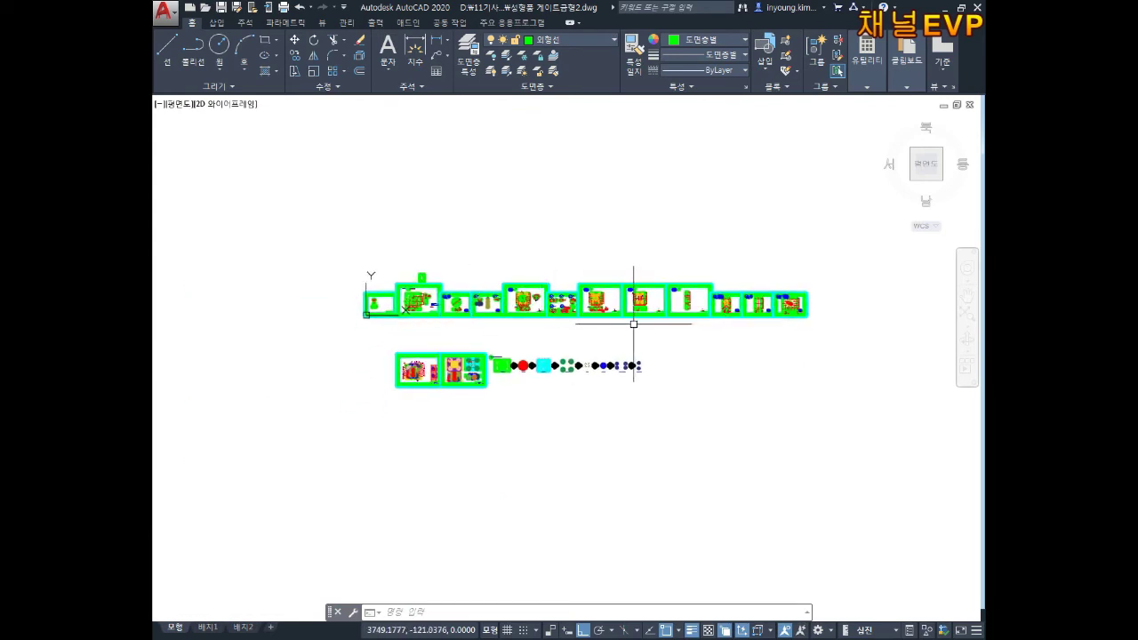
Move all part sheets, assembly sheets and the assembly-sequence row into empty space down and to the right, away from the origin
type("m")
key("space")
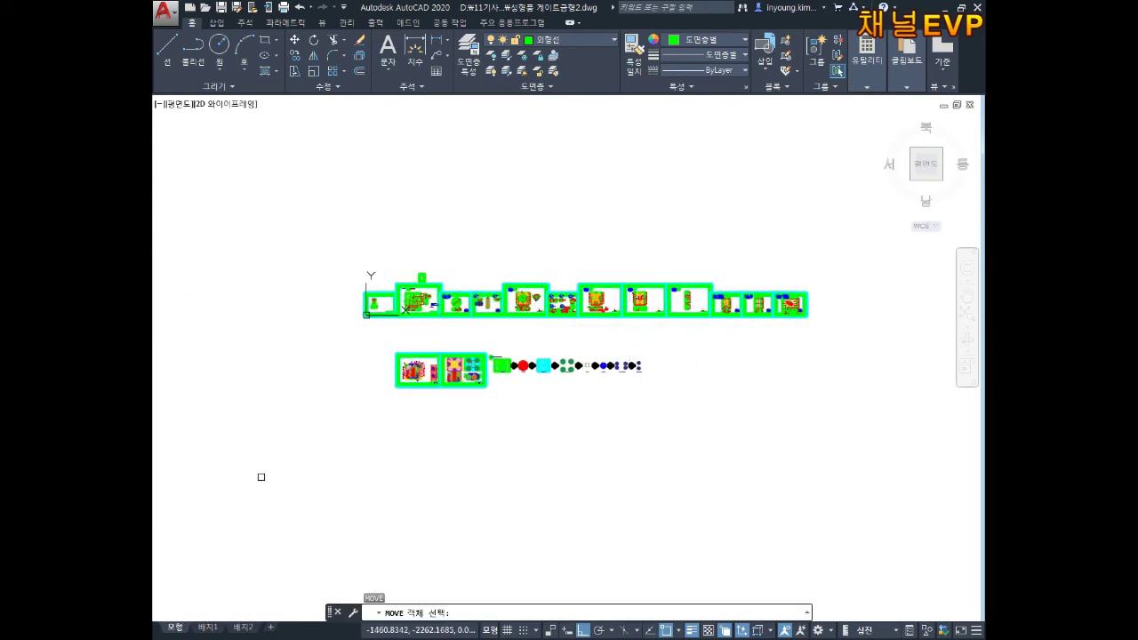
left_click(862, 229)
left_click(512, 440)
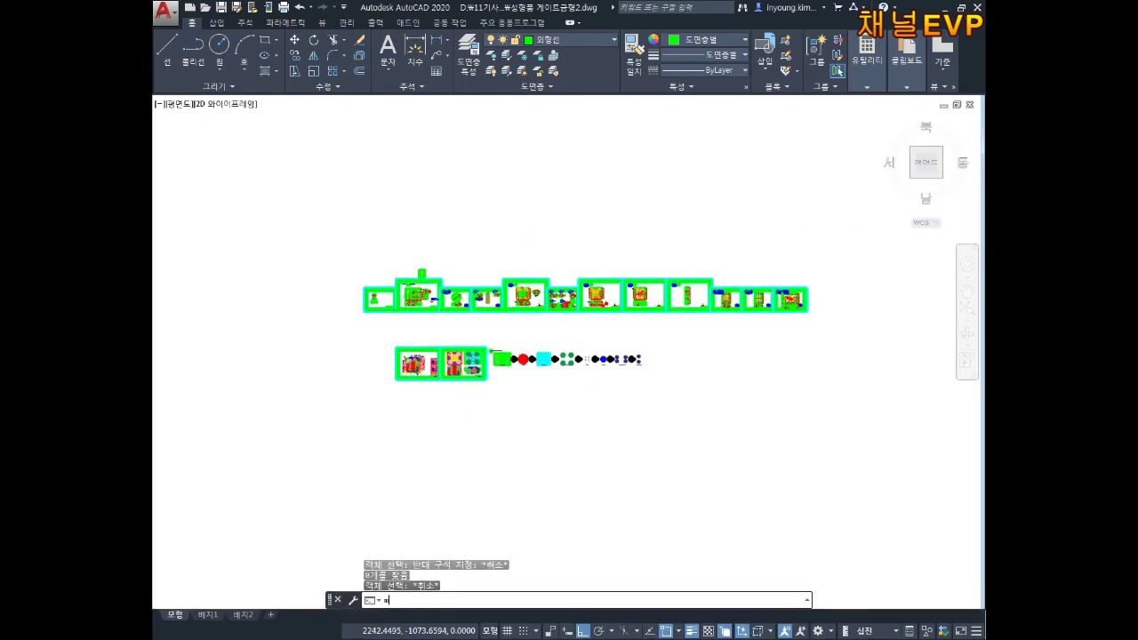
left_click(871, 201)
left_click(541, 401)
key("space")
left_click(423, 404)
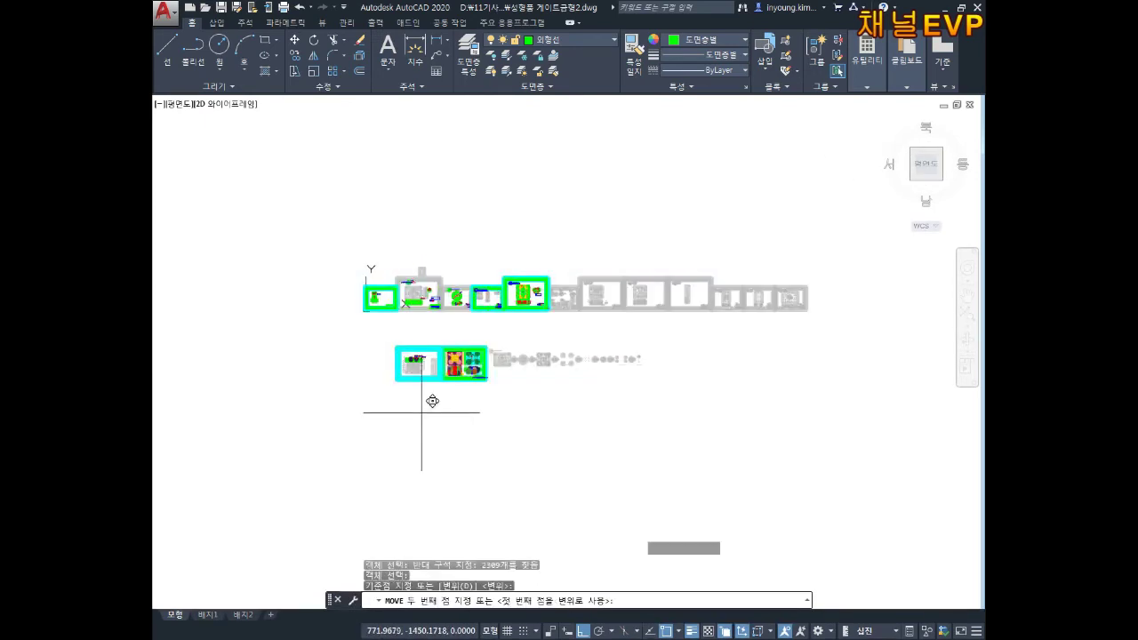
scroll(443, 351, "down", 2)
scroll(698, 483, "up", 3)
middle_click_drag(790, 471, 516, 267)
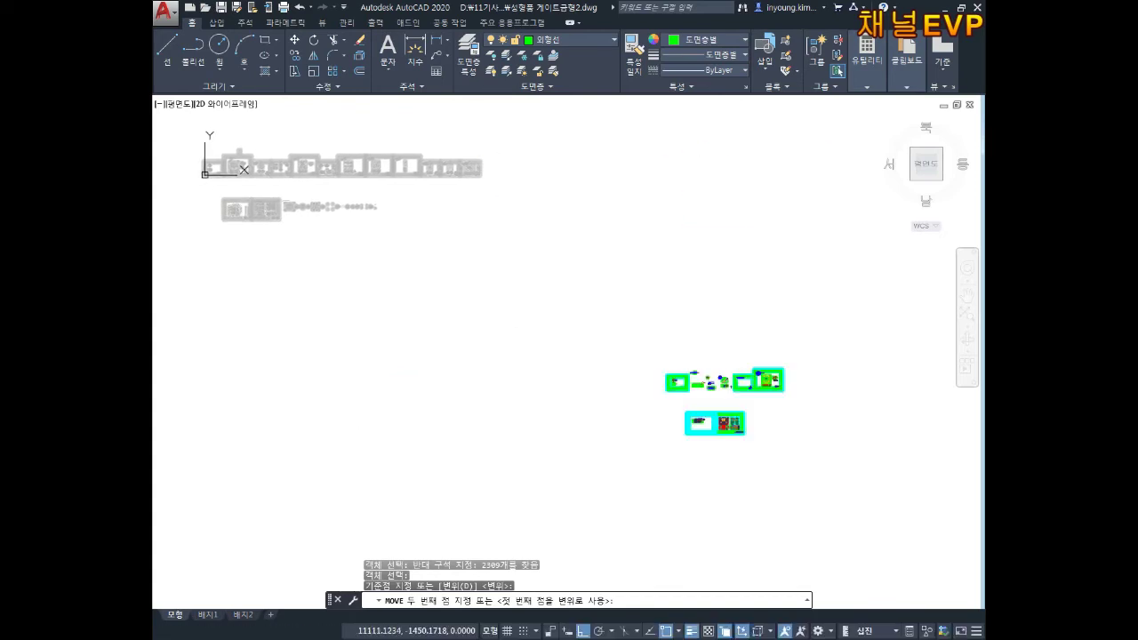
key("F8")
key("Escape")
key("Escape")
key("Escape")
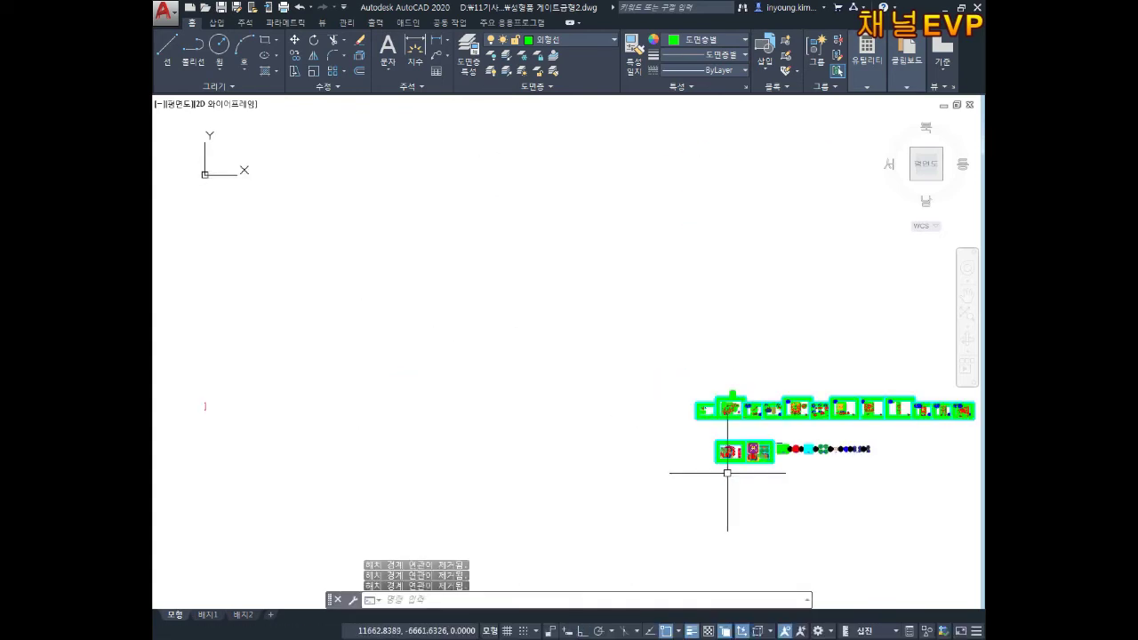
Move the product sheet with balloon 0 by the lower-left corner of its outer frame to the origin 0,0
scroll(735, 424, "up", 2)
scroll(599, 368, "up", 2)
scroll(599, 368, "up", 2)
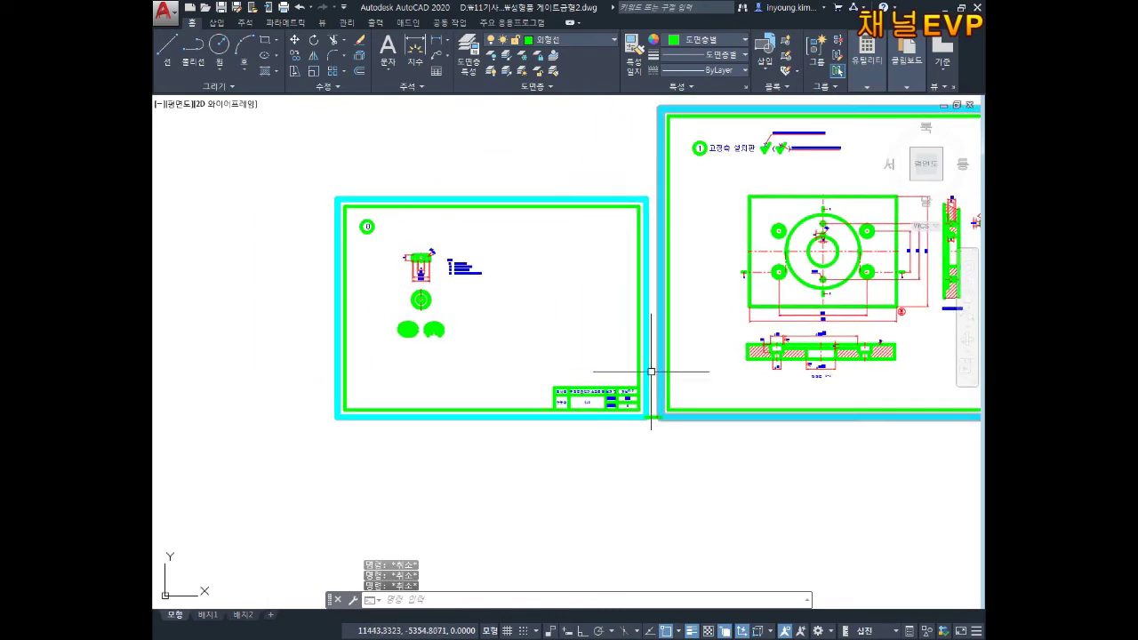
scroll(421, 288, "up", 5)
scroll(441, 249, "down", 5)
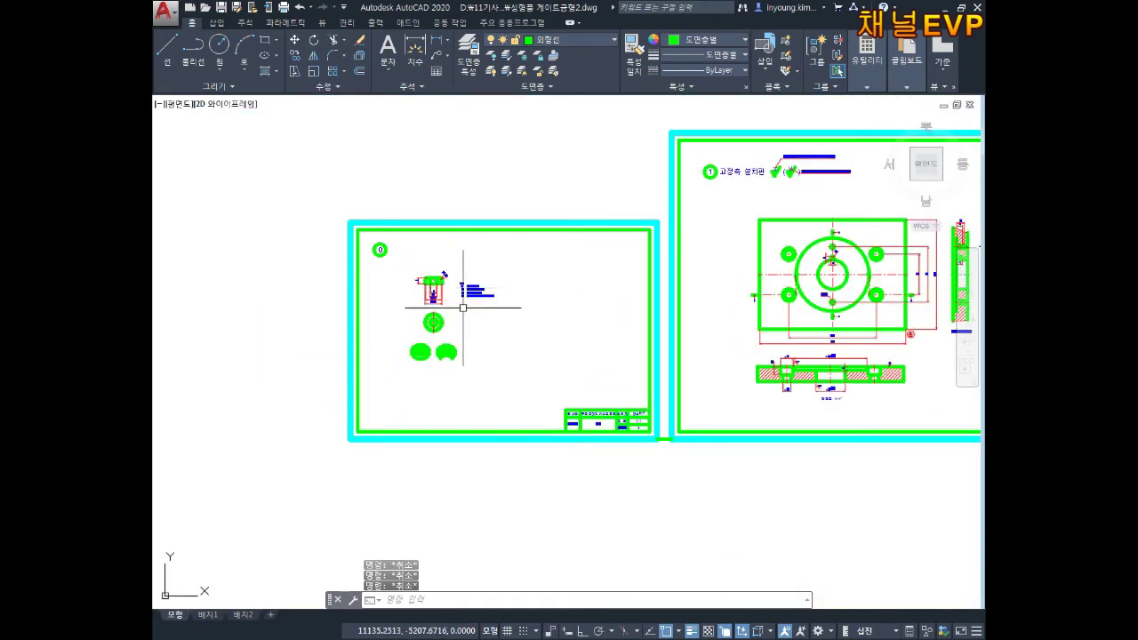
middle_click_drag(479, 304, 479, 283)
type("m")
key("Return")
left_click(641, 207)
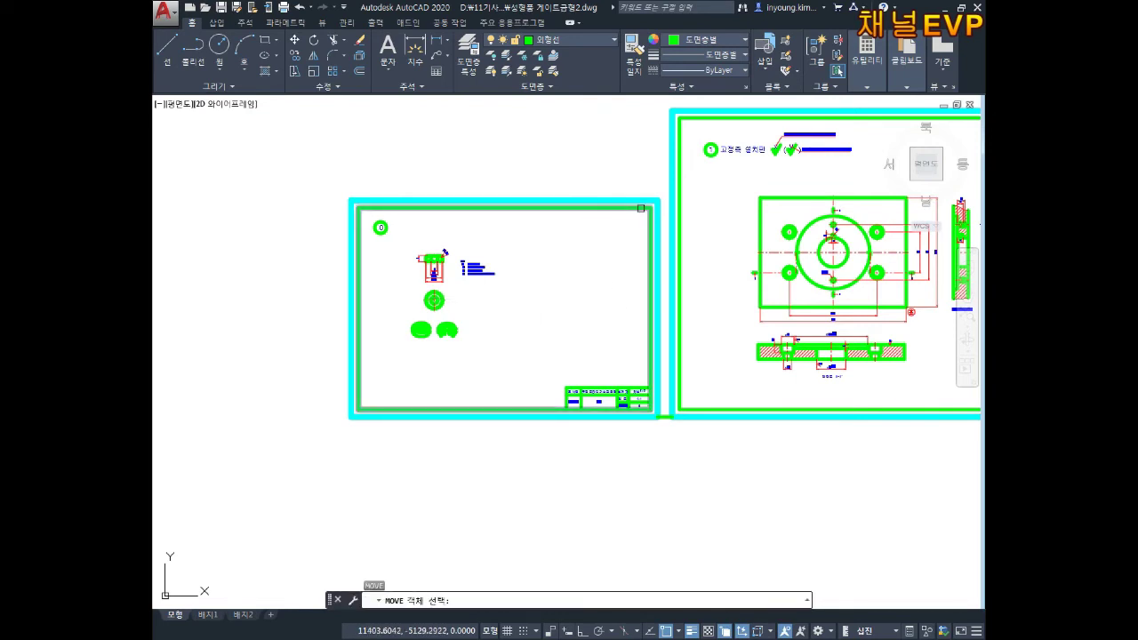
left_click(663, 190)
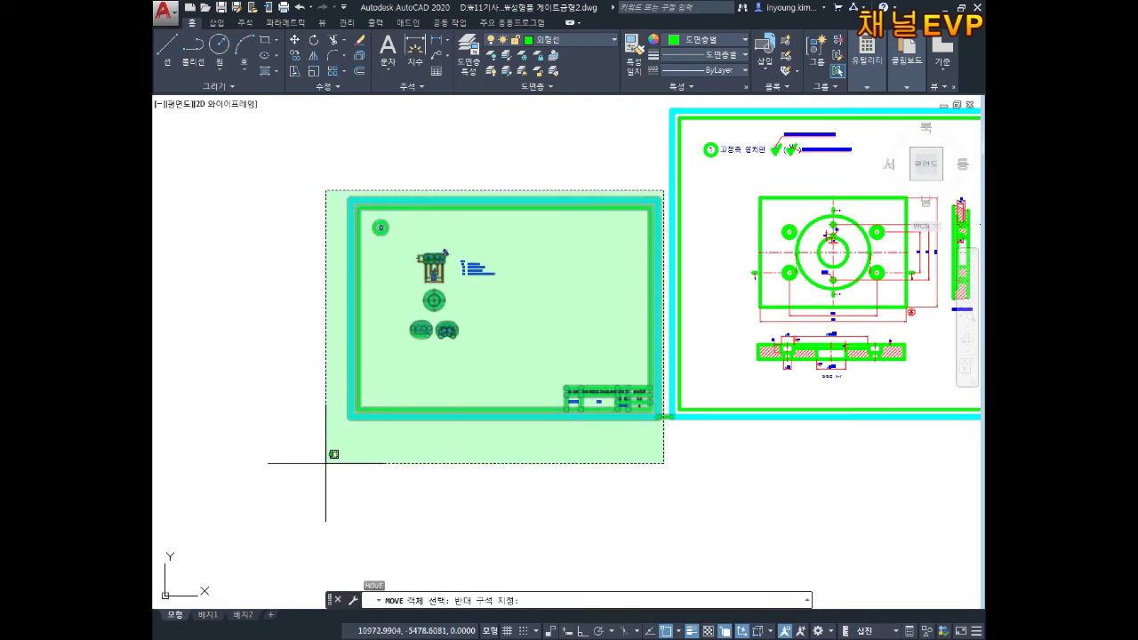
left_click(326, 462)
key("Return")
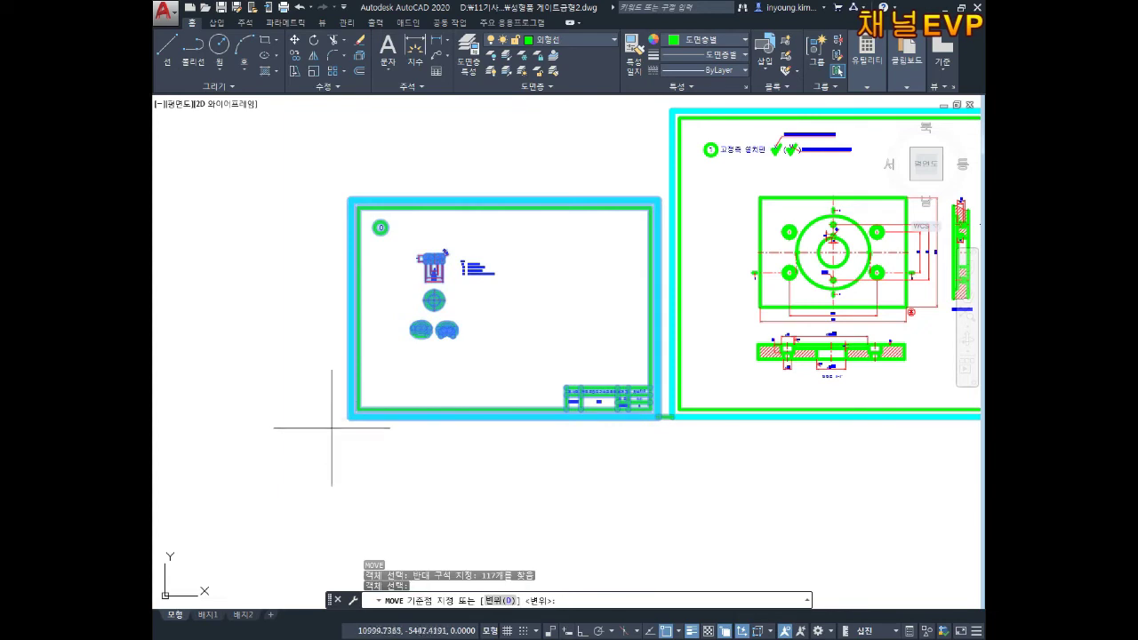
scroll(351, 426, "up", 5)
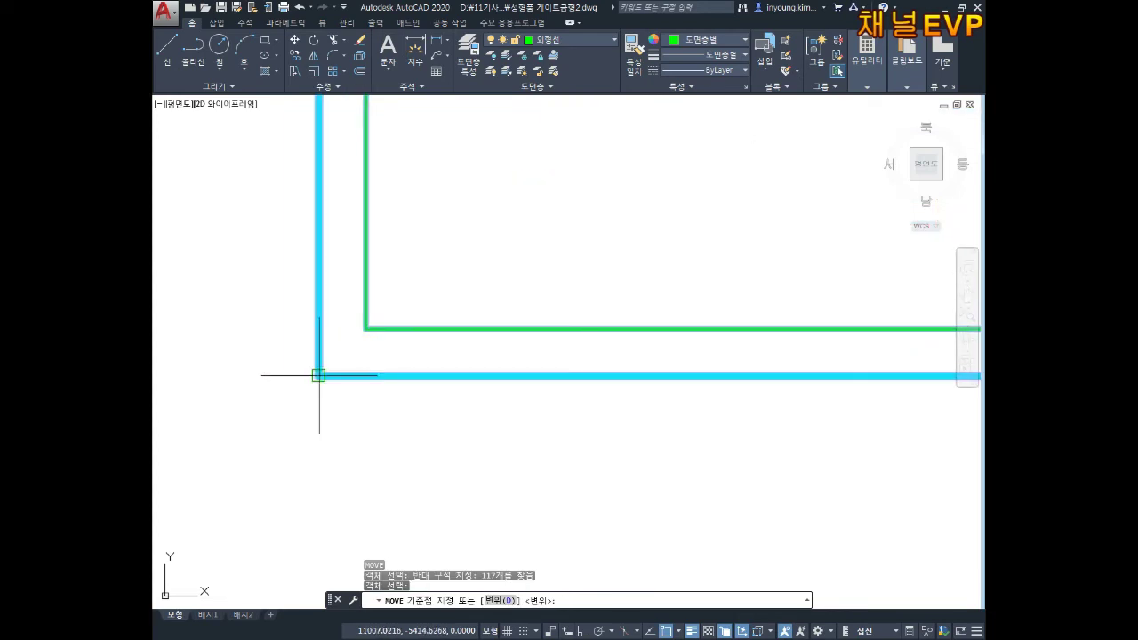
left_click(318, 375)
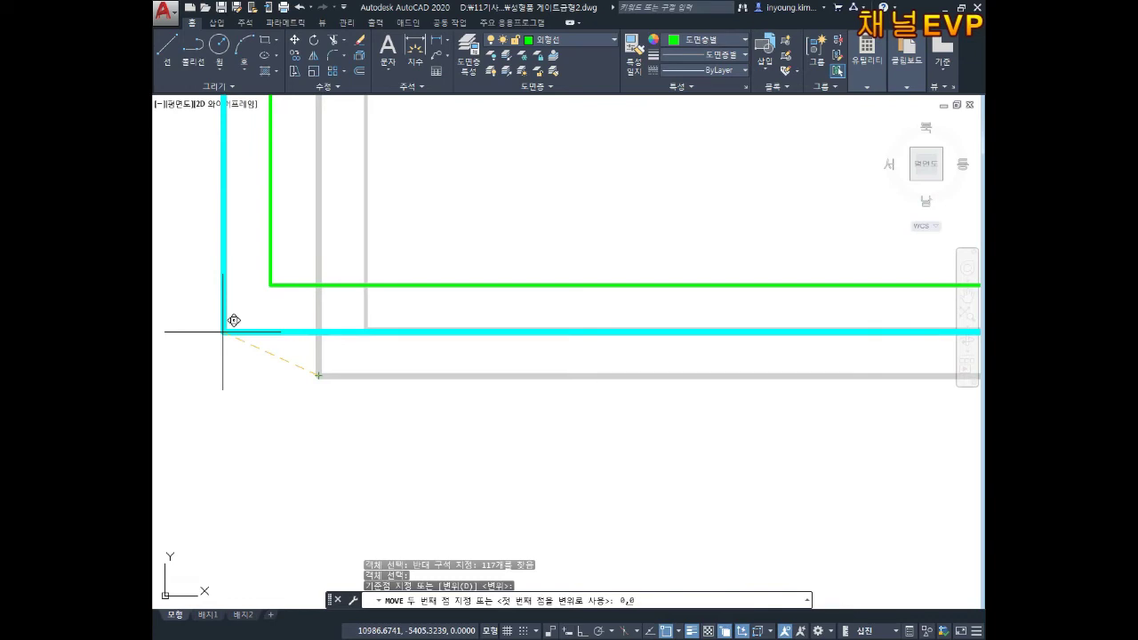
key("Return")
scroll(311, 358, "down", 8)
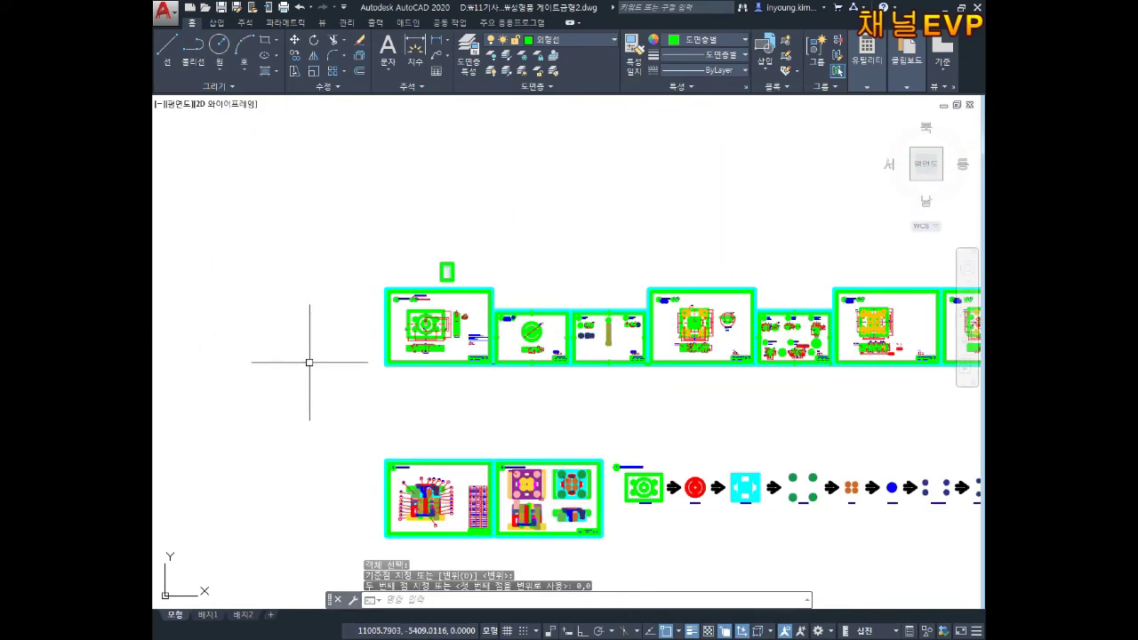
Examine the product sheet at the origin, including its dimensioned views and the NOTE on material, shrinkage, cavities and gate
middle_click_drag(280, 331, 489, 343)
scroll(372, 315, "down", 5)
middle_click_drag(357, 310, 511, 354)
scroll(407, 275, "up", 14)
scroll(392, 289, "up", 2)
middle_click_drag(295, 298, 406, 293)
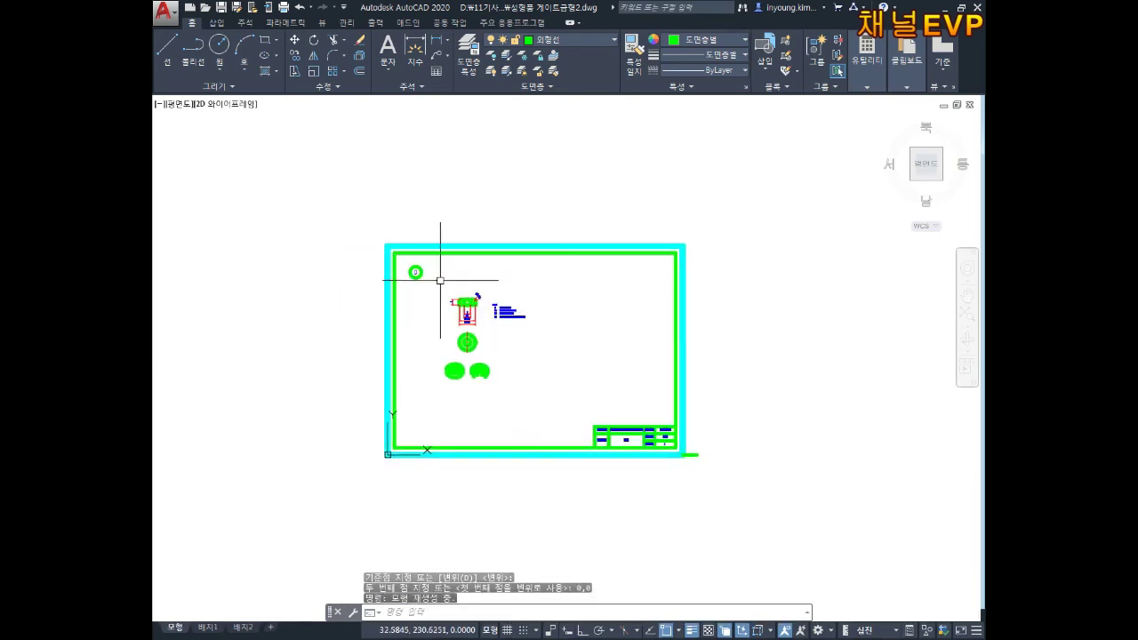
scroll(470, 343, "up", 2)
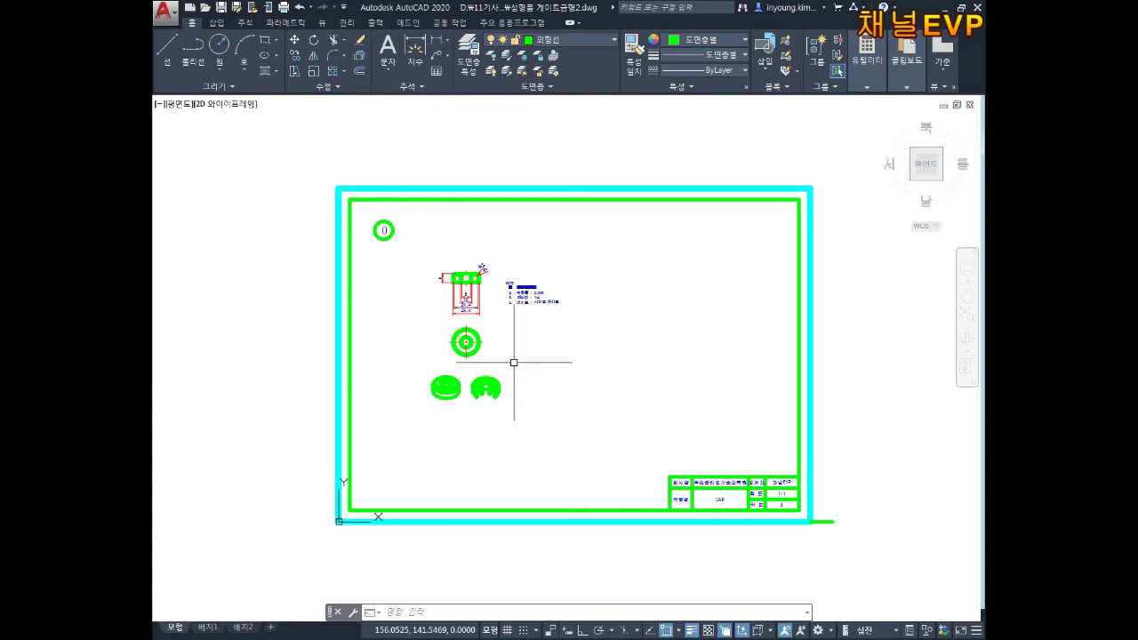
scroll(469, 324, "up", 5)
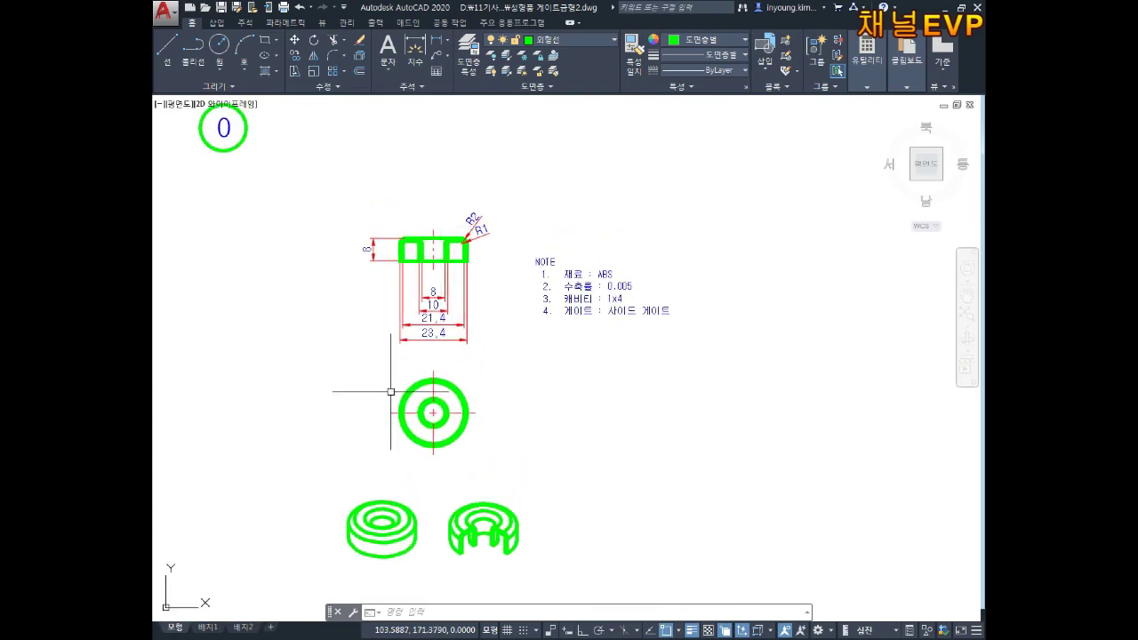
left_click(500, 201)
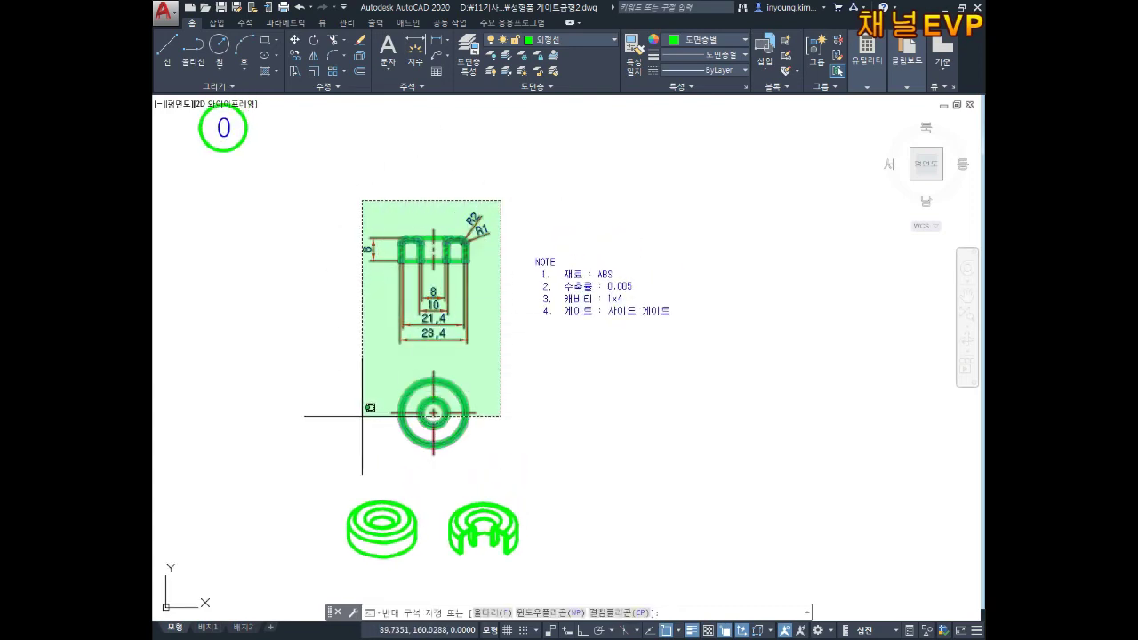
left_click(504, 215)
scroll(538, 249, "up", 4)
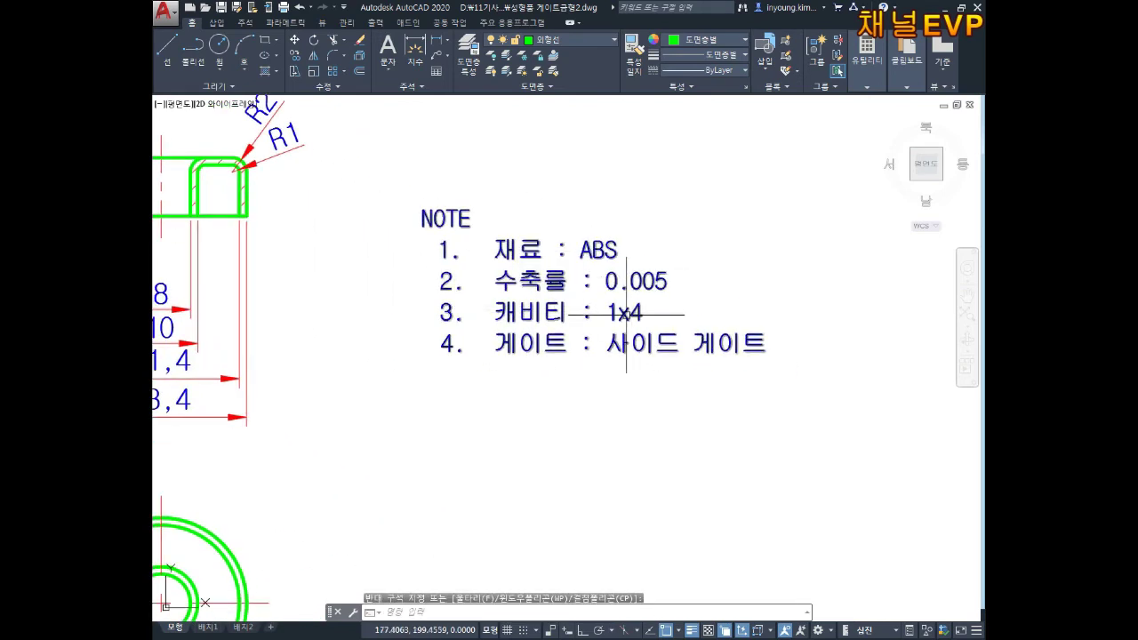
mouse_move(627, 314)
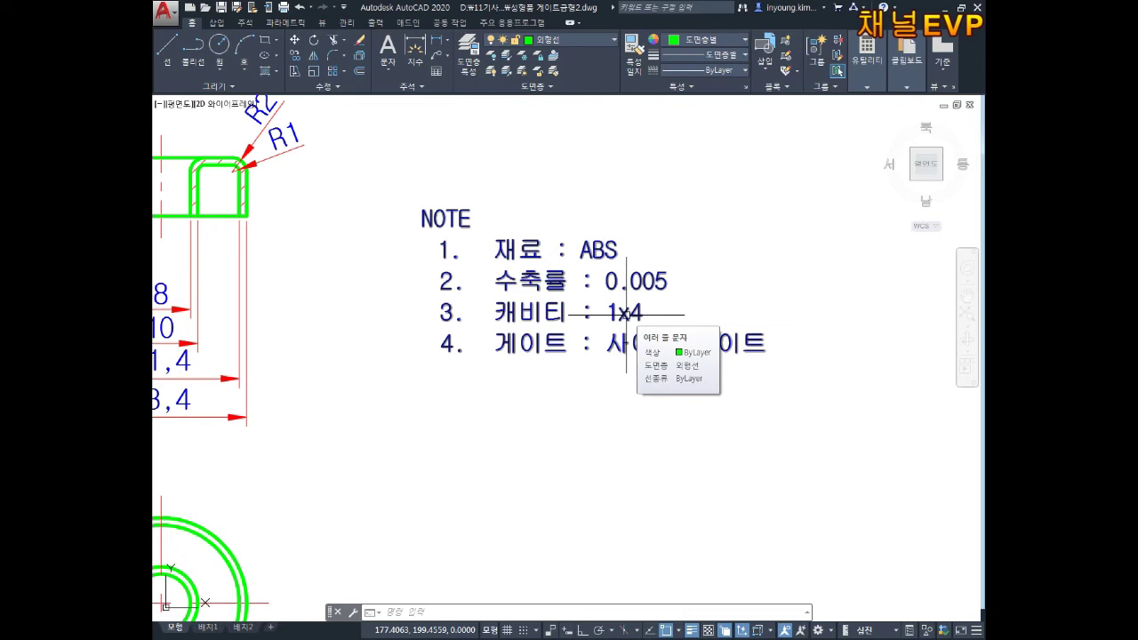
scroll(553, 314, "down", 4)
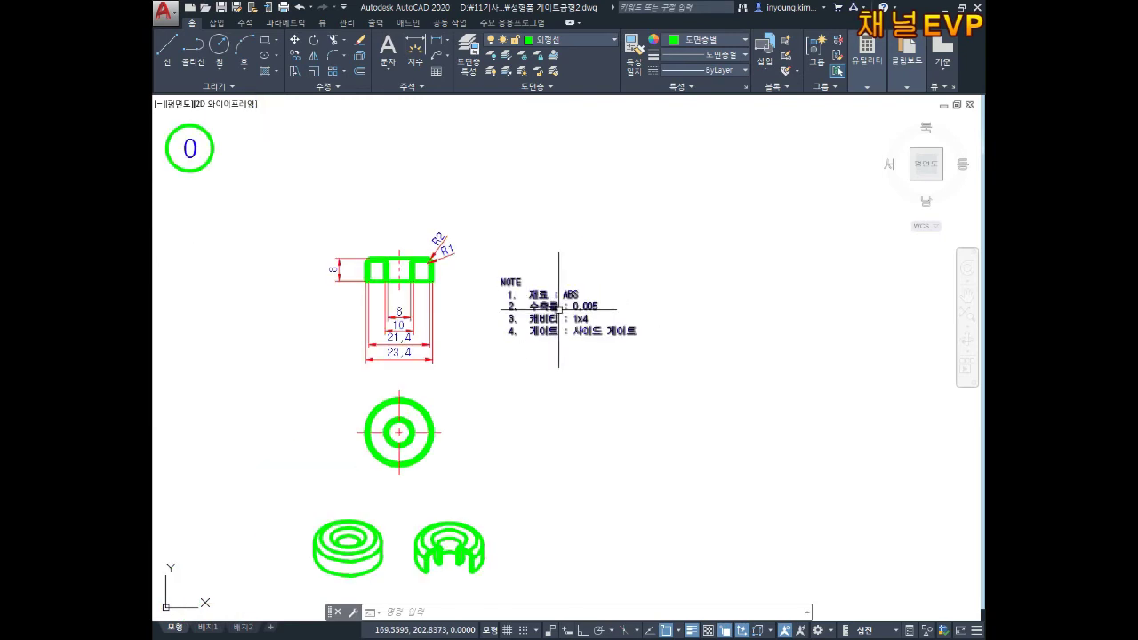
Examine the fixed-side mounting plate sheet at the start of the relocated part sheet row
scroll(552, 293, "down", 6)
middle_click_drag(661, 306, 504, 242)
scroll(504, 241, "down", 6)
middle_click_drag(837, 391, 566, 246)
scroll(566, 246, "down", 4)
middle_click_drag(745, 365, 513, 186)
middle_click_drag(737, 334, 362, 214)
scroll(571, 297, "up", 5)
middle_click_drag(572, 297, 539, 244)
scroll(569, 257, "up", 4)
key("Escape")
key("Escape")
key("Escape")
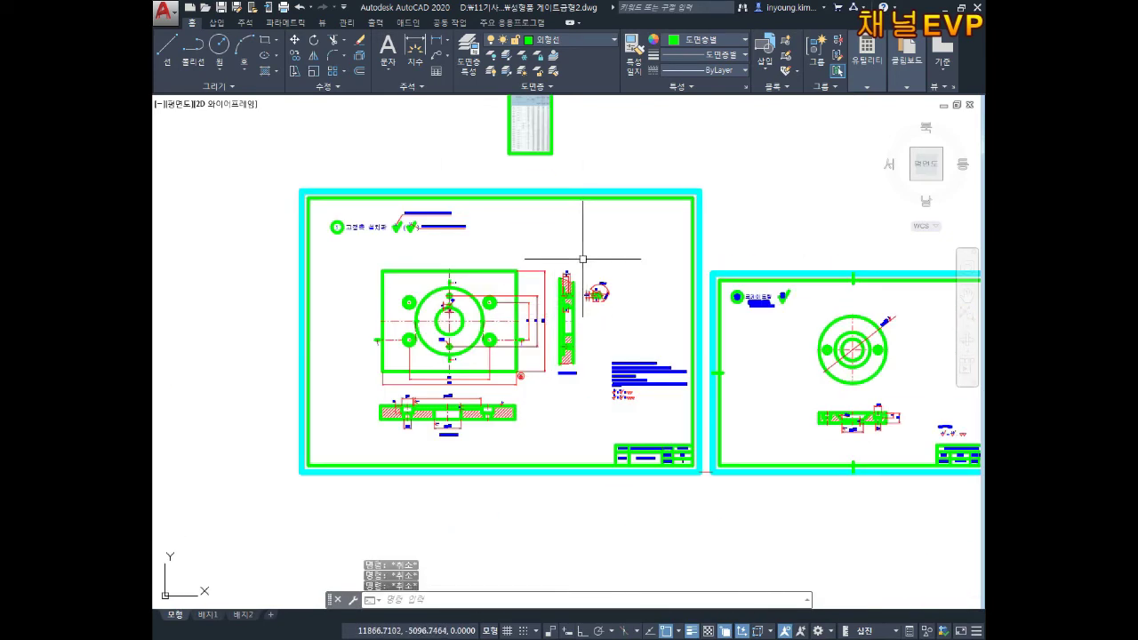
Copy the fixed-side mounting plate sheet from the relocated row to the connecting line's end beside the product sheet, using its lower-left outer frame corner
type("co")
key("Return")
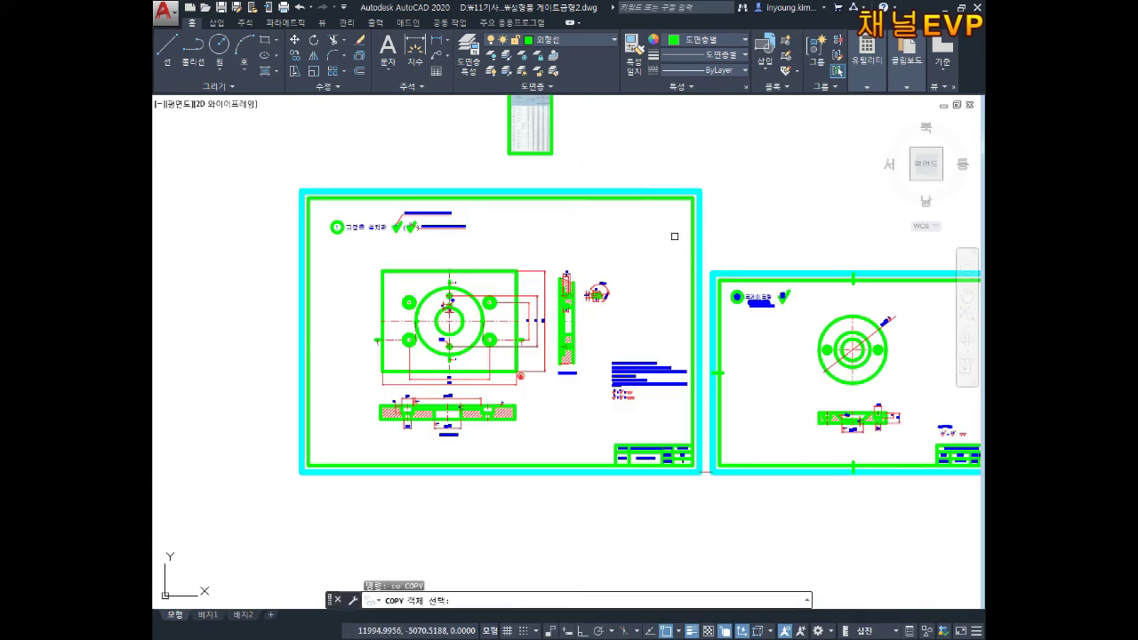
left_click(713, 179)
middle_click_drag(435, 389, 458, 381)
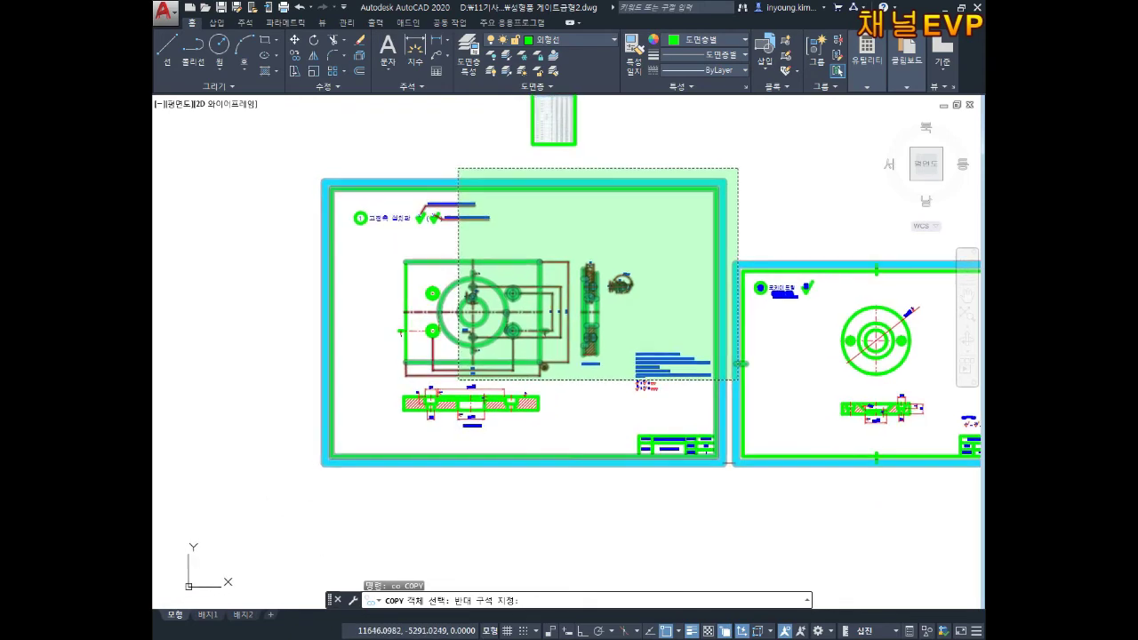
left_click(458, 380)
left_click(725, 163)
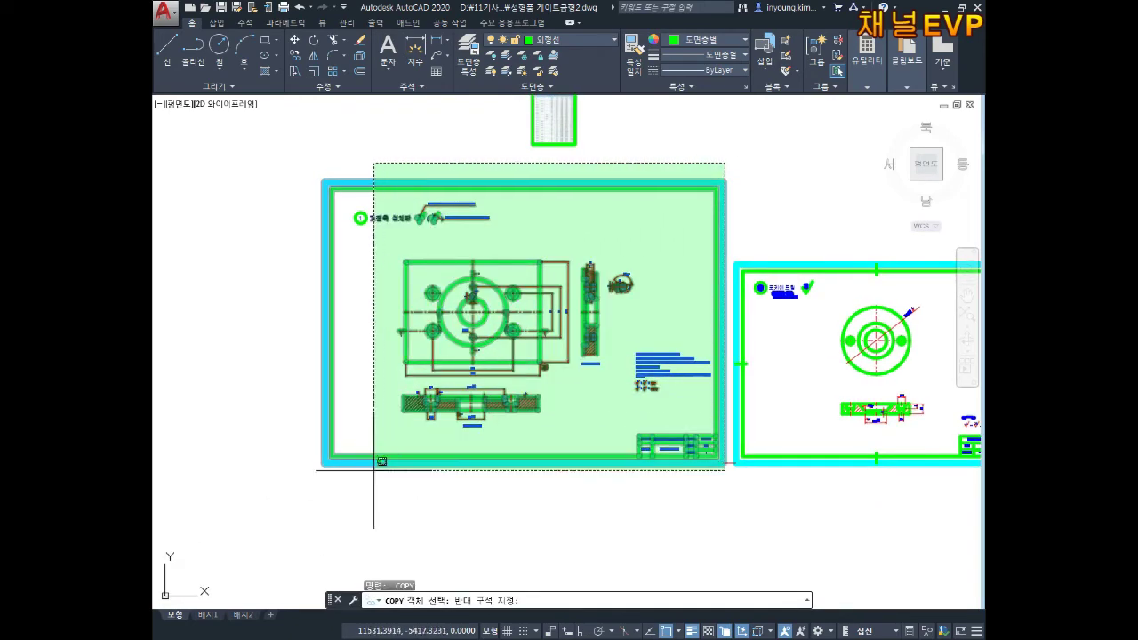
left_click(381, 463)
key("Return")
left_click(322, 463)
scroll(320, 457, "down", 5)
mouse_move(163, 155)
middle_mouse_down()
mouse_move(433, 402)
mouse_move(729, 502)
middle_mouse_up()
scroll(498, 366, "down", 5)
middle_click_drag(458, 357, 629, 422)
scroll(317, 309, "up", 6)
scroll(509, 349, "up", 4)
middle_click_drag(419, 343, 479, 419)
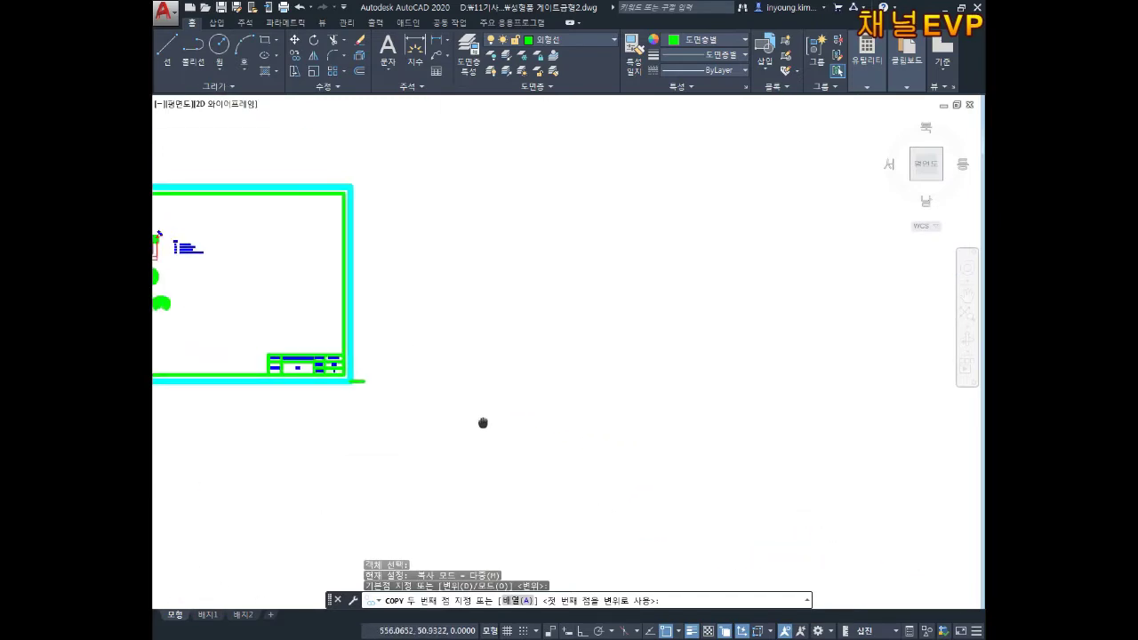
scroll(399, 385, "up", 5)
left_click(293, 362)
key("Escape")
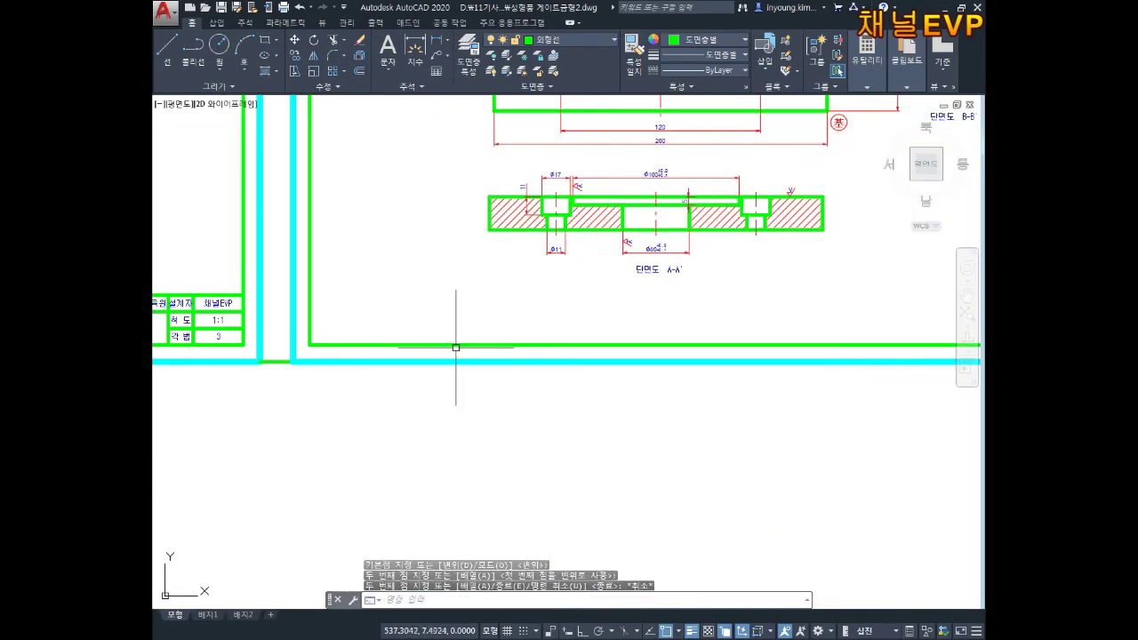
scroll(455, 348, "down", 5)
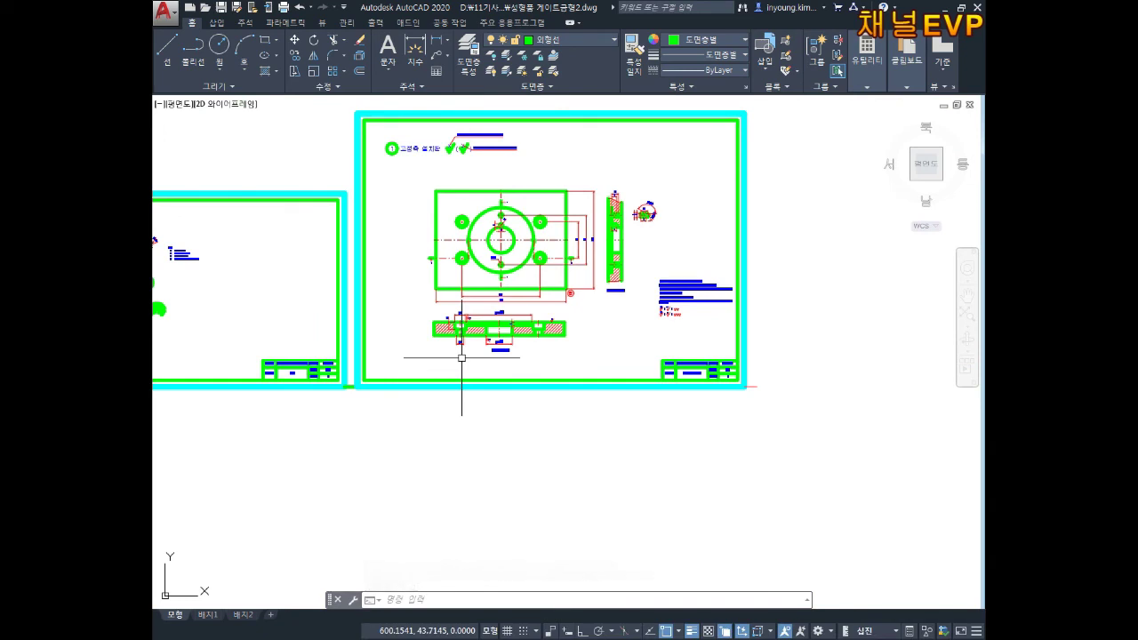
Copy the newly placed mounting plate sheet once more, positioning the duplicate directly to its right along the same baseline
middle_click_drag(343, 447, 310, 481)
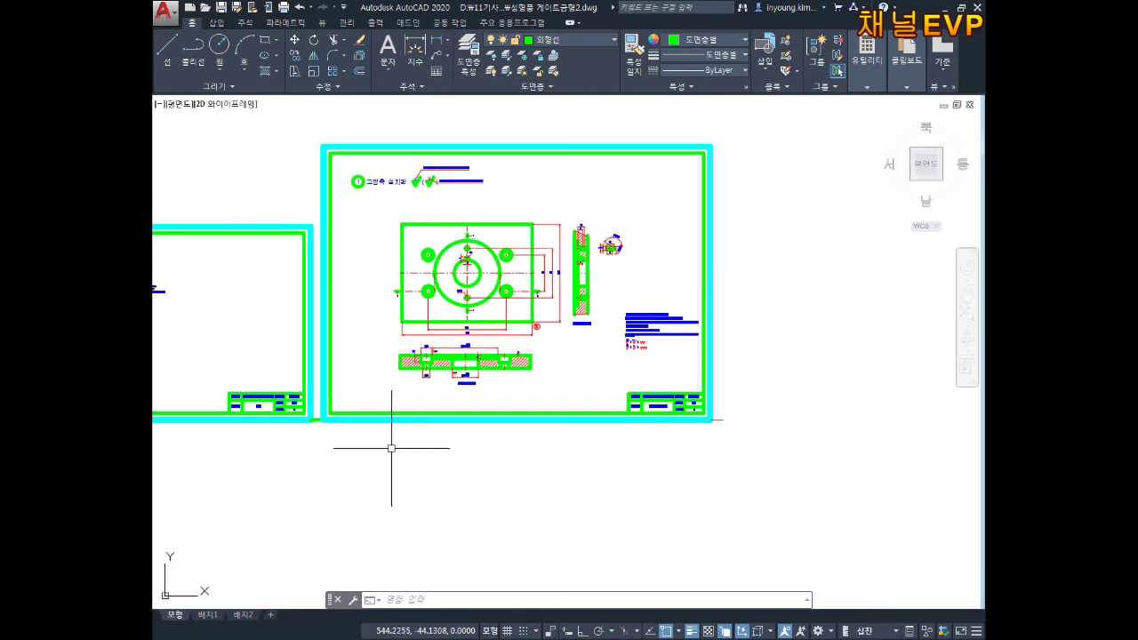
type("co")
key("Return")
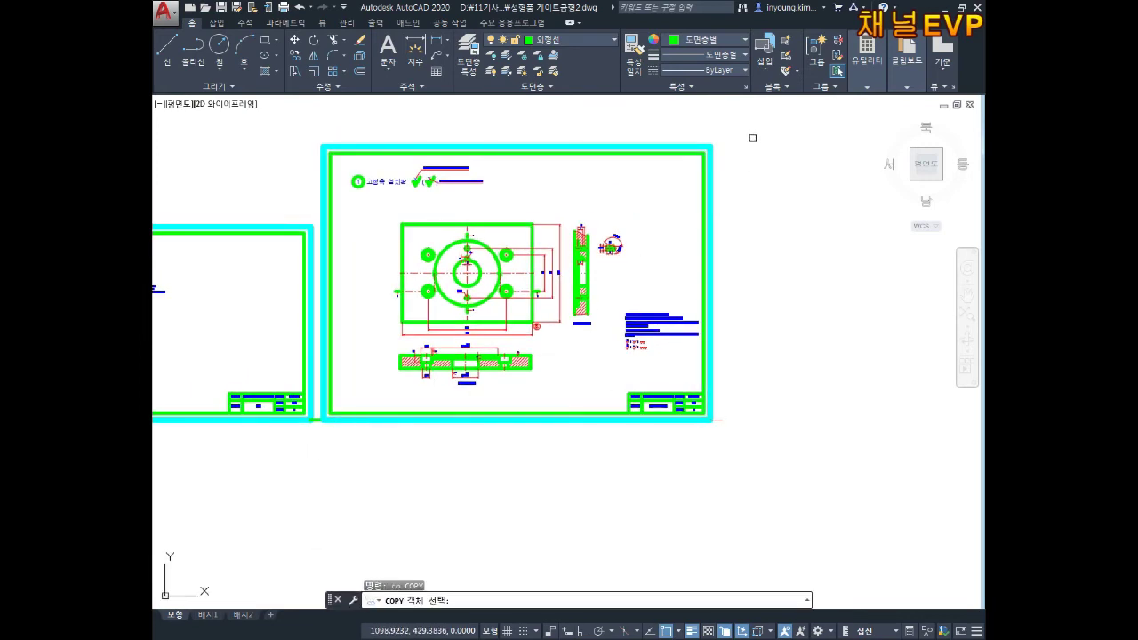
left_click(752, 129)
left_click(321, 471)
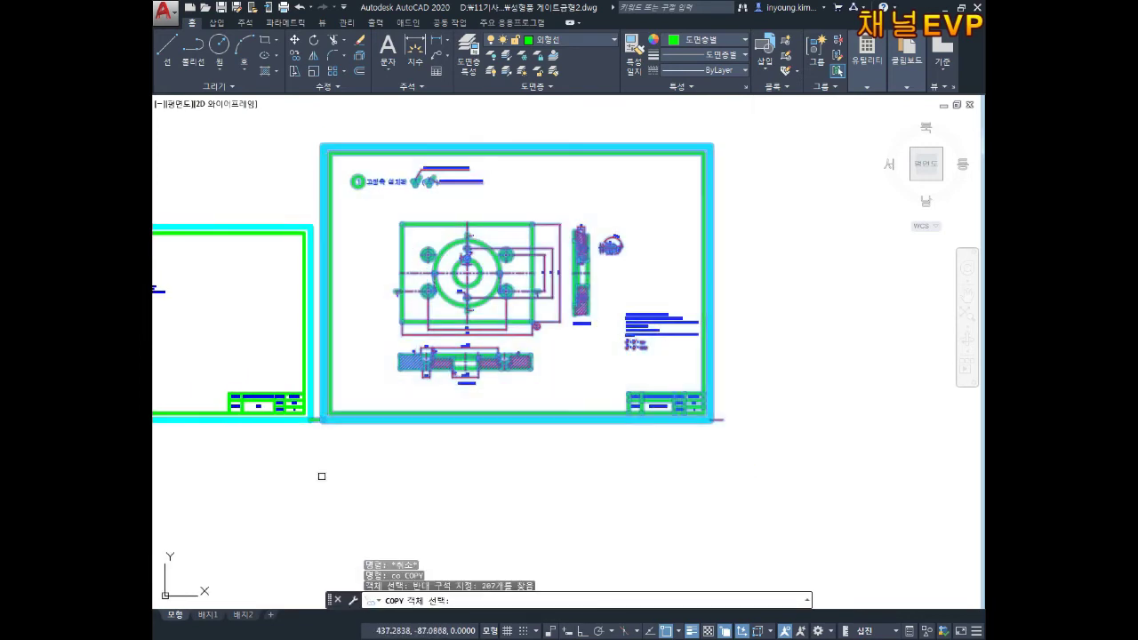
key("Return")
scroll(316, 452, "up", 4)
left_click(300, 364)
scroll(617, 419, "down", 8)
scroll(559, 401, "up", 9)
scroll(594, 436, "up", 2)
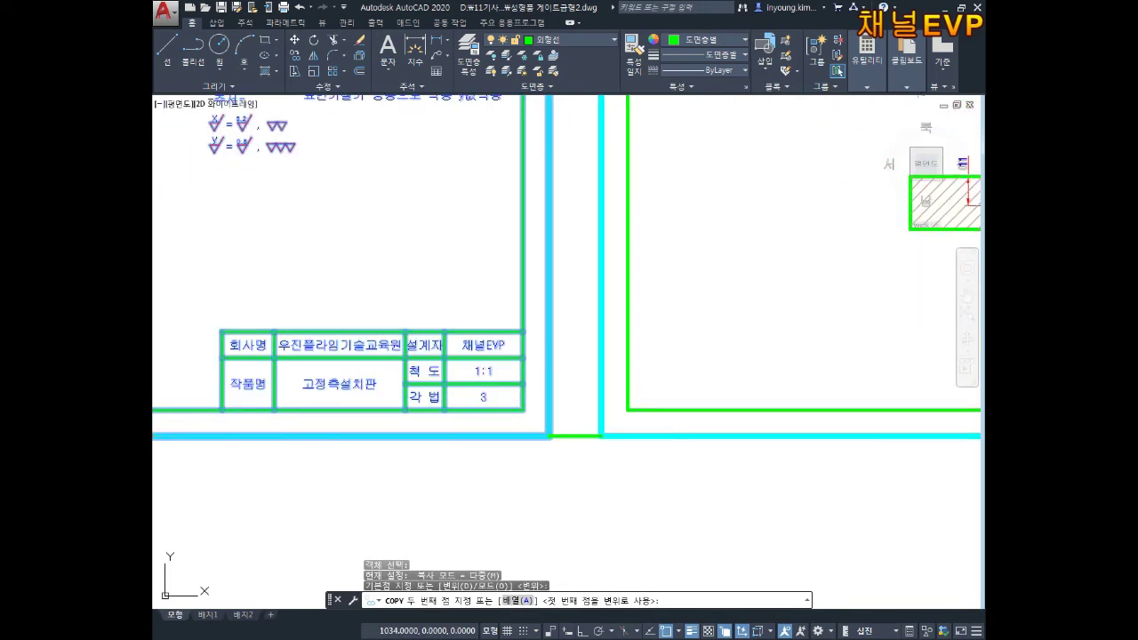
left_click(562, 436)
key("Escape")
Delete the short connecting line between the lower corners of the two mounting plate sheets
left_click(576, 424)
left_click(582, 453)
key("Delete")
key("Escape")
scroll(543, 435, "down", 6)
key("Escape")
key("Escape")
scroll(525, 436, "up", 3)
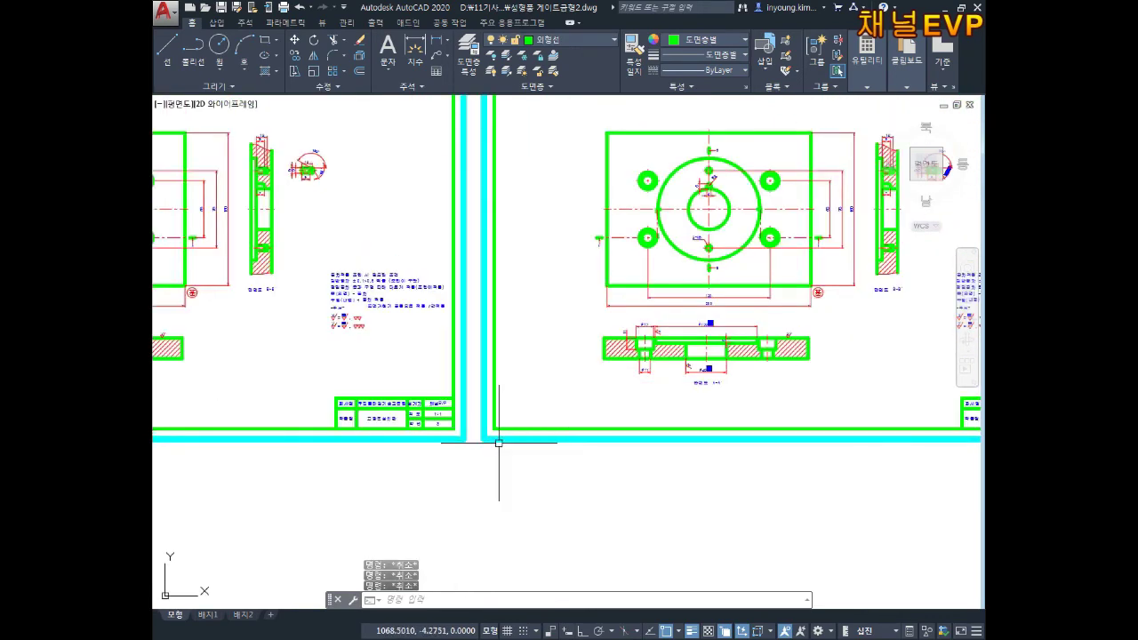
Draw a new line joining the facing lower outer-frame corners of the two mounting plate sheets
type("l")
key("Return")
scroll(483, 452, "up", 3)
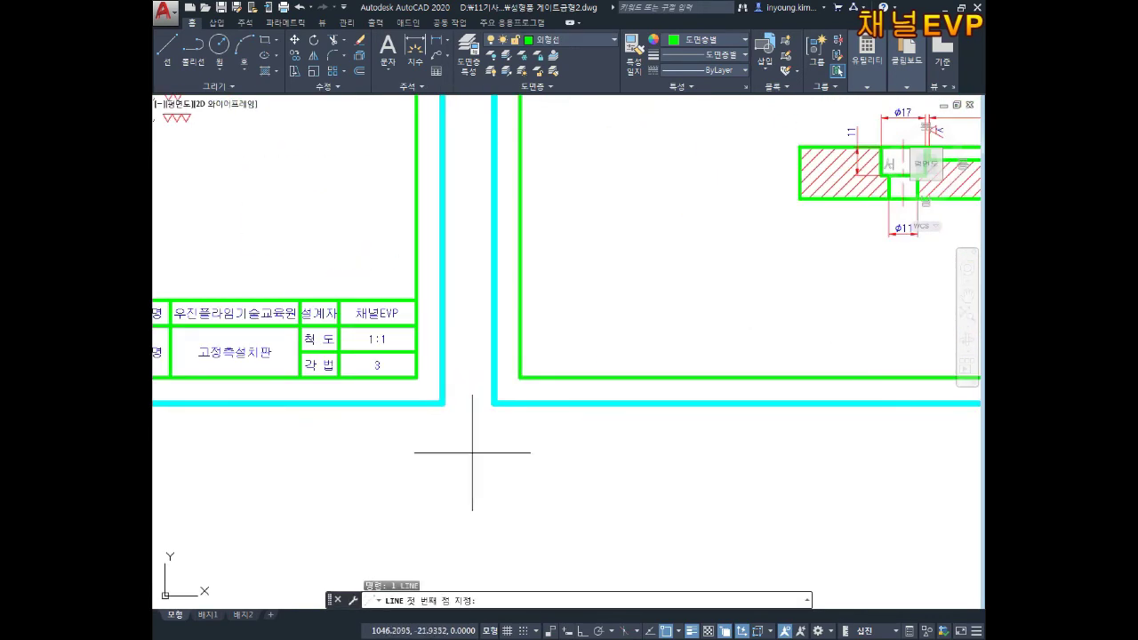
left_click(442, 404)
left_click(484, 405)
key("Escape")
scroll(490, 404, "down", 6)
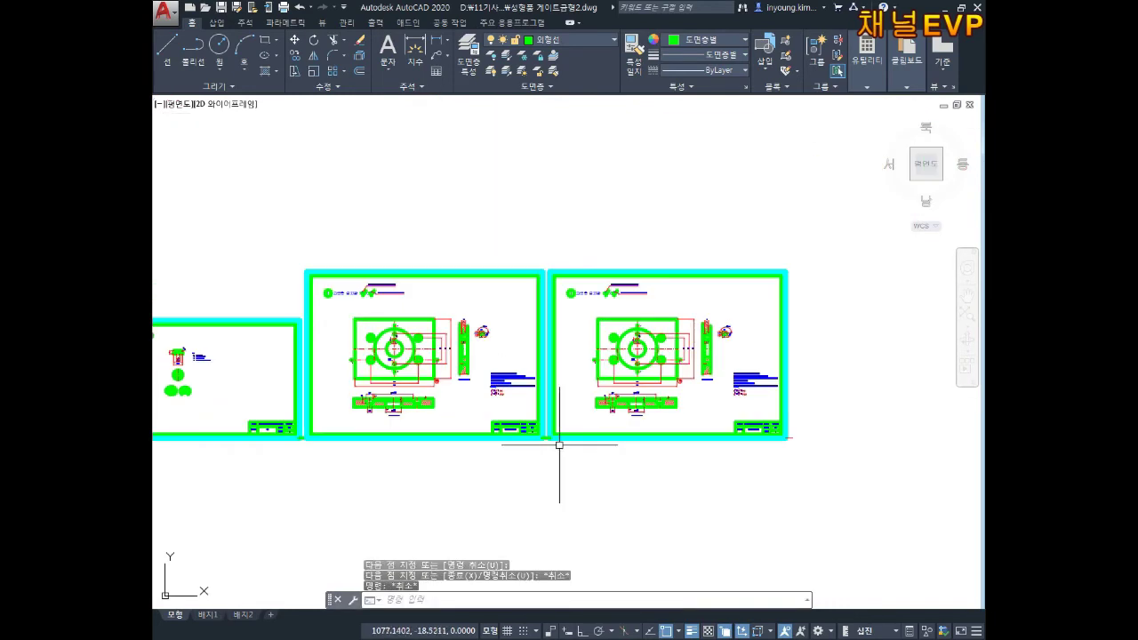
key("Escape")
type("ㅏ")
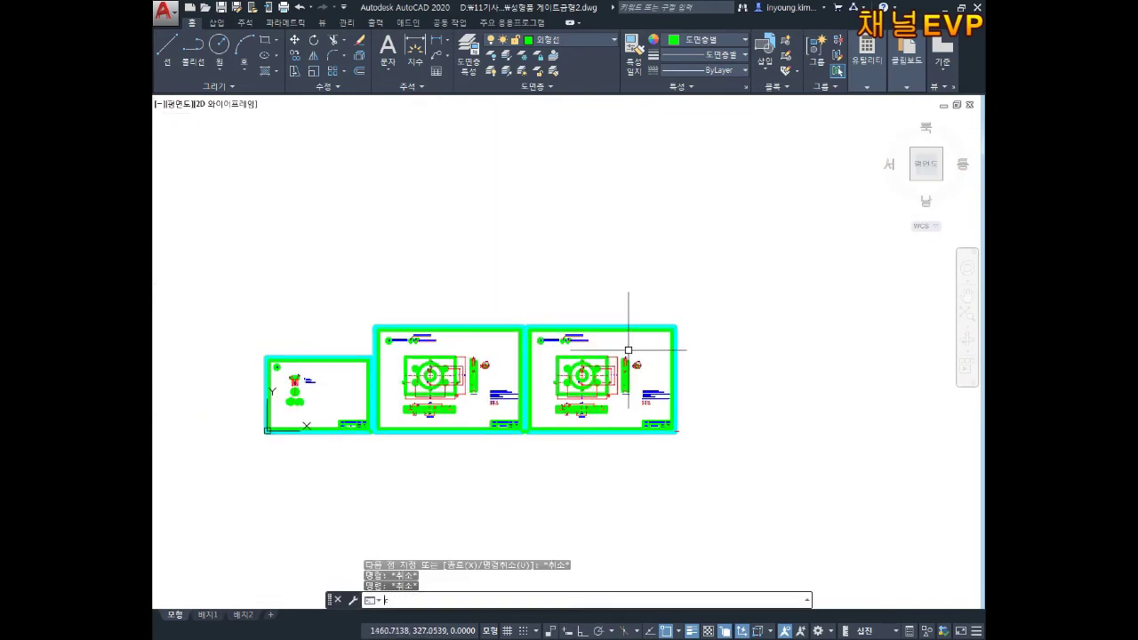
key("Return")
left_click(720, 278)
key("Escape")
key("Escape")
key("Escape")
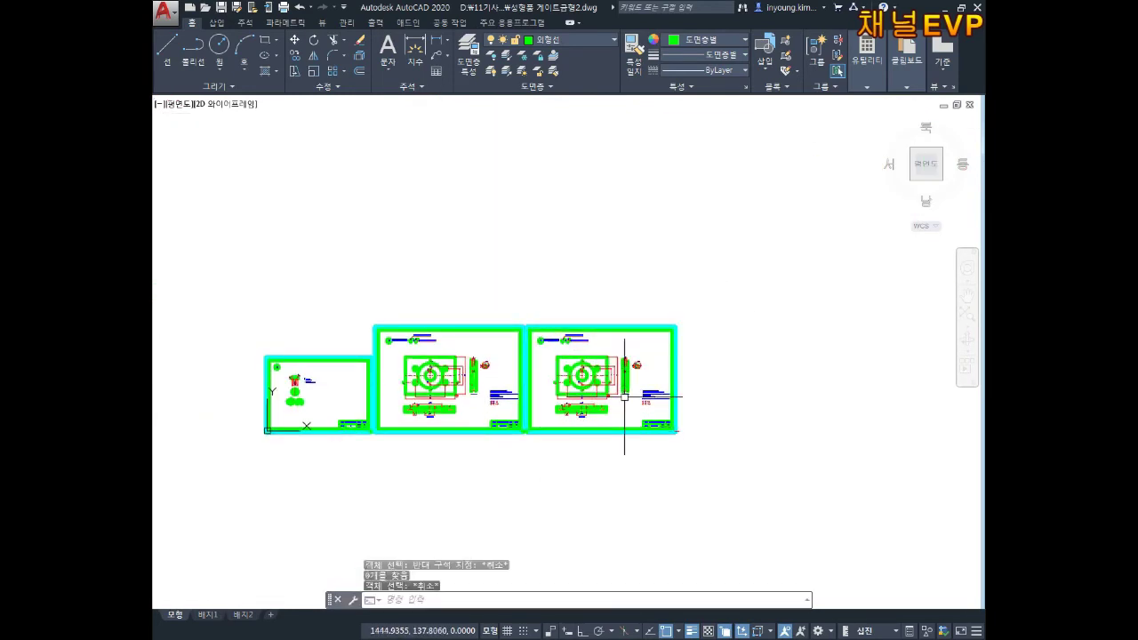
Copy the second mounting plate sheet together with its connecting line to make a third sheet at the end of the row
type("co")
key("Return")
left_click(737, 270)
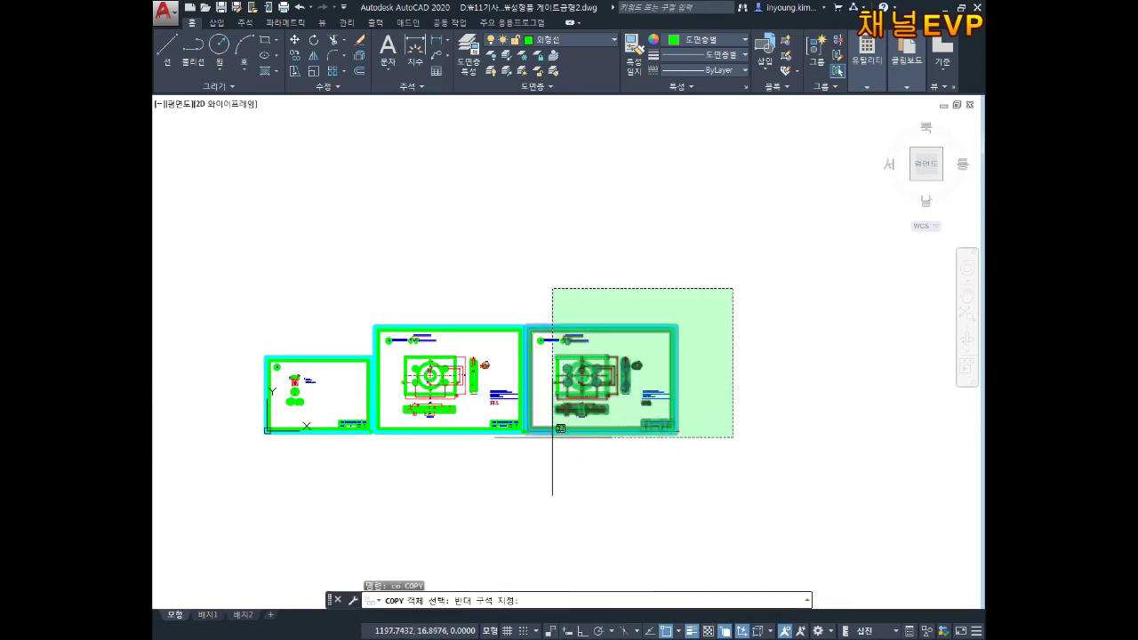
scroll(536, 452, "up", 4)
scroll(508, 445, "up", 3)
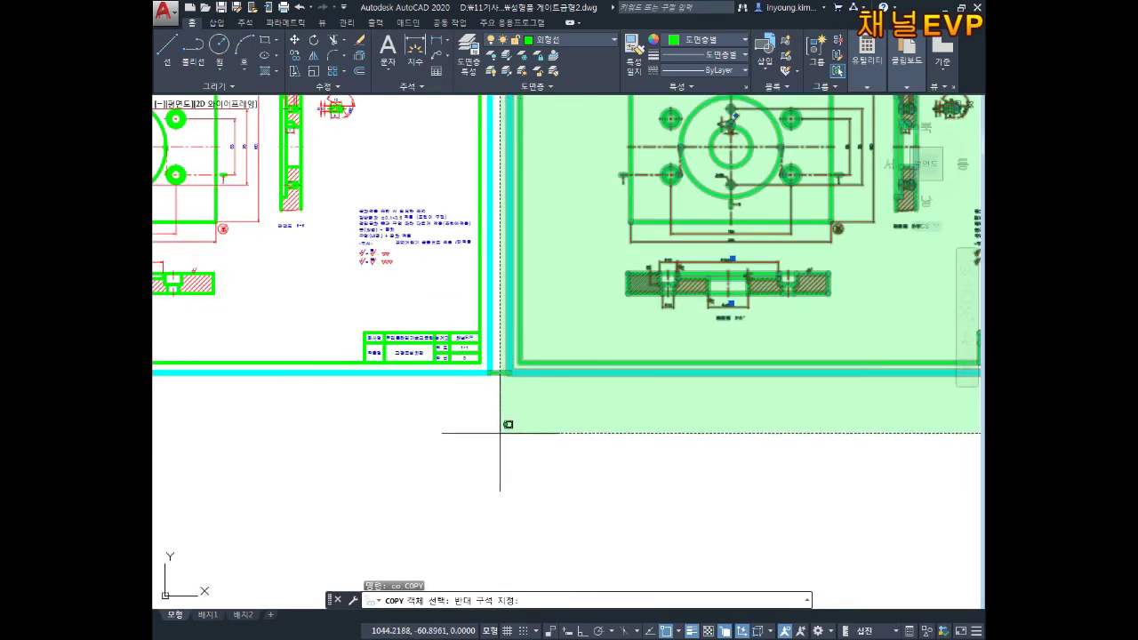
left_click(509, 413)
key("Return")
left_click(490, 374)
scroll(543, 413, "down", 5)
scroll(543, 414, "up", 5)
left_click(563, 386)
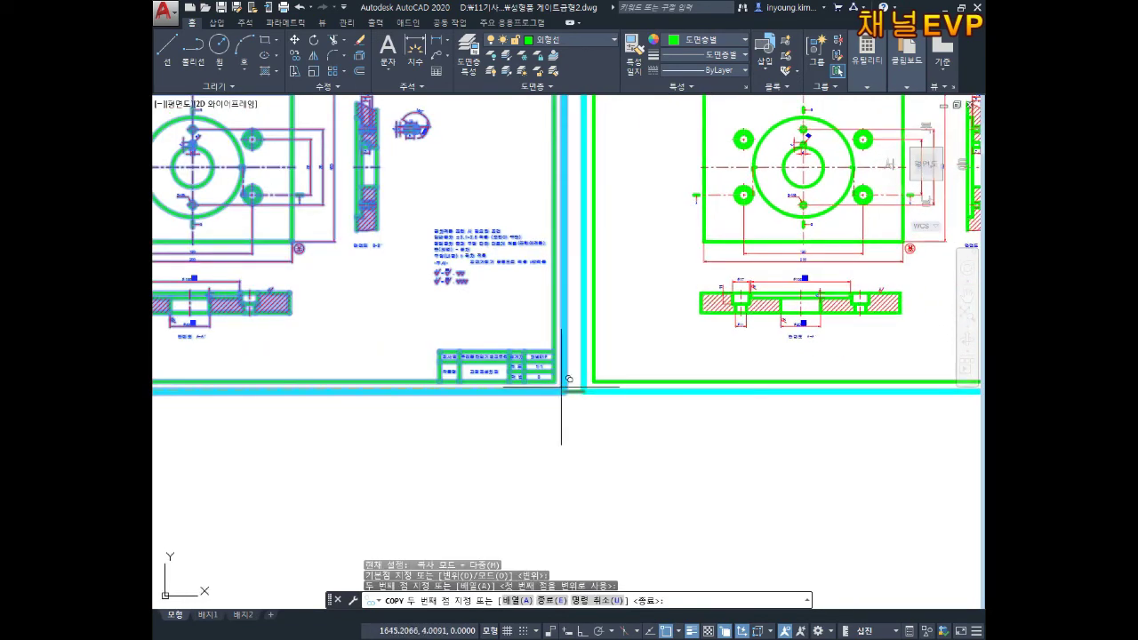
key("Escape")
scroll(683, 447, "down", 5)
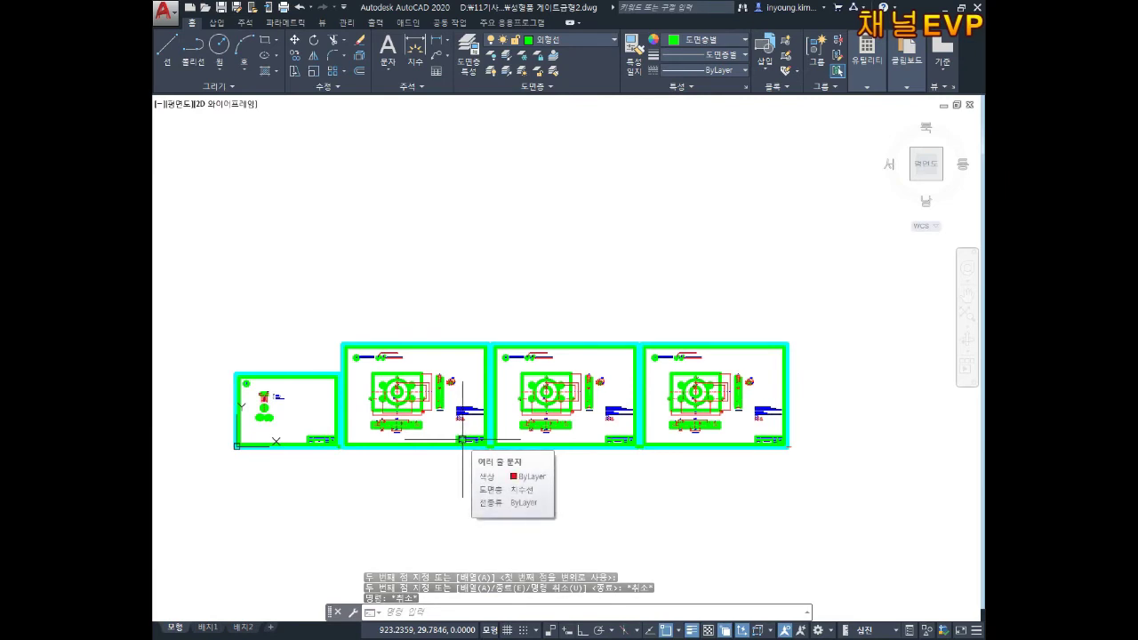
Examine the row of sheets from the product sheet across the three mounting plate sheets
key("Escape")
scroll(295, 415, "up", 4)
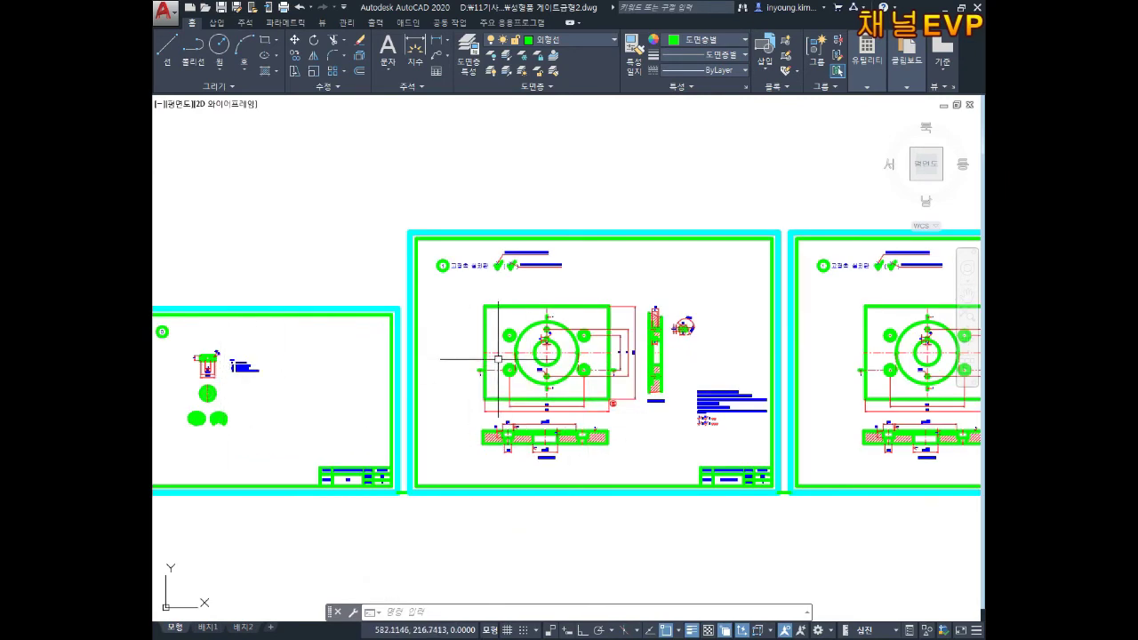
middle_click_drag(549, 374, 410, 376)
middle_click_drag(631, 406, 511, 404)
middle_click_drag(718, 371, 460, 365)
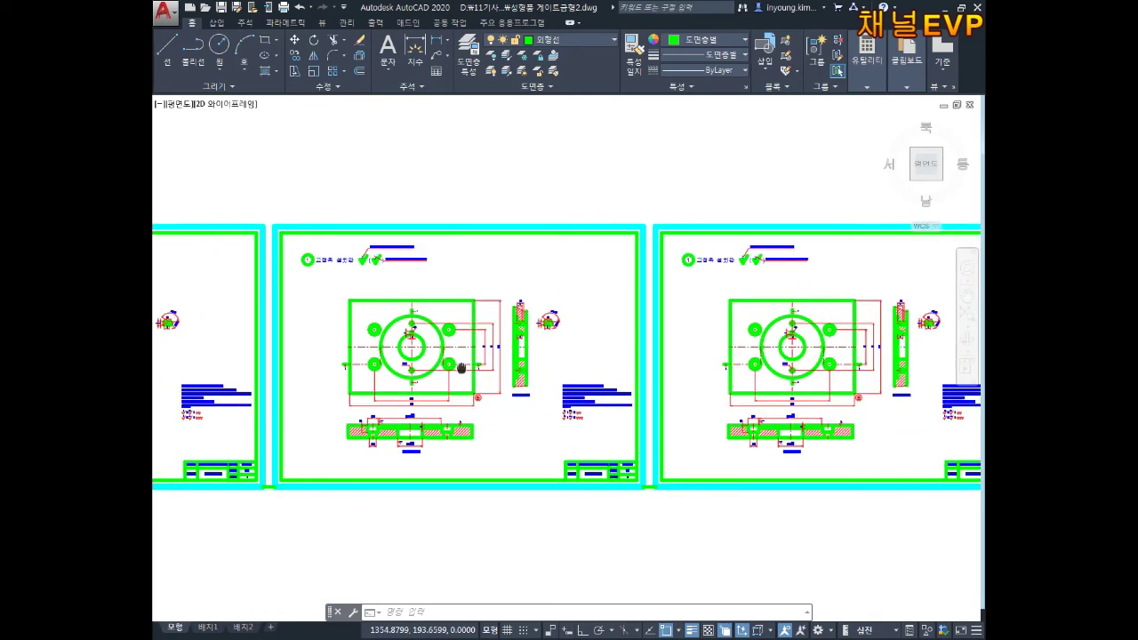
middle_click_drag(749, 368, 664, 384)
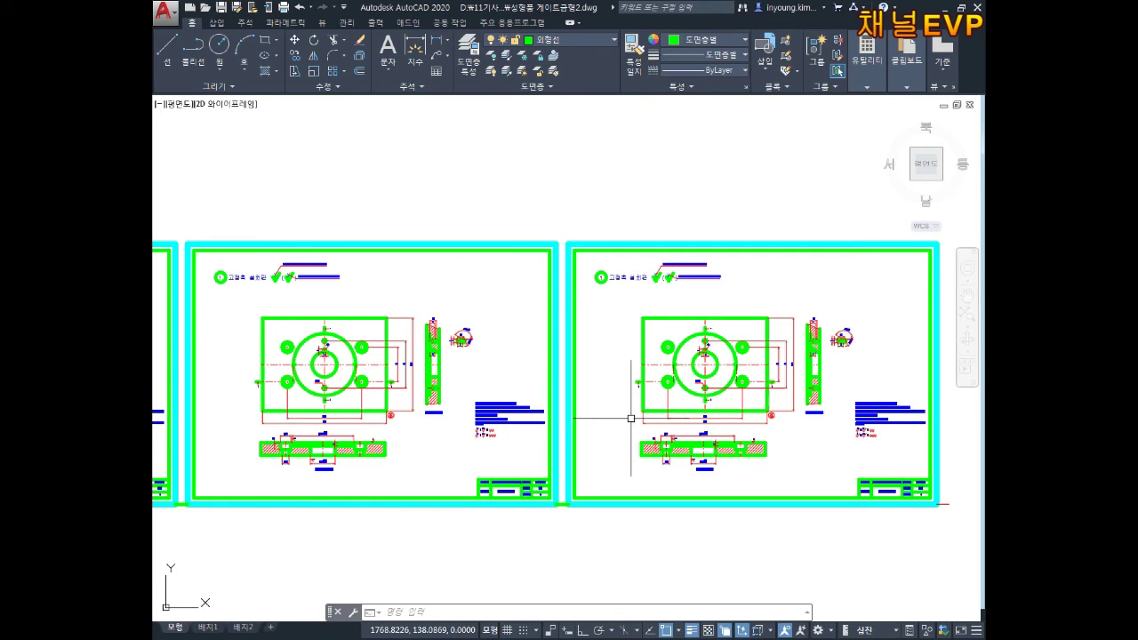
scroll(538, 394, "down", 4)
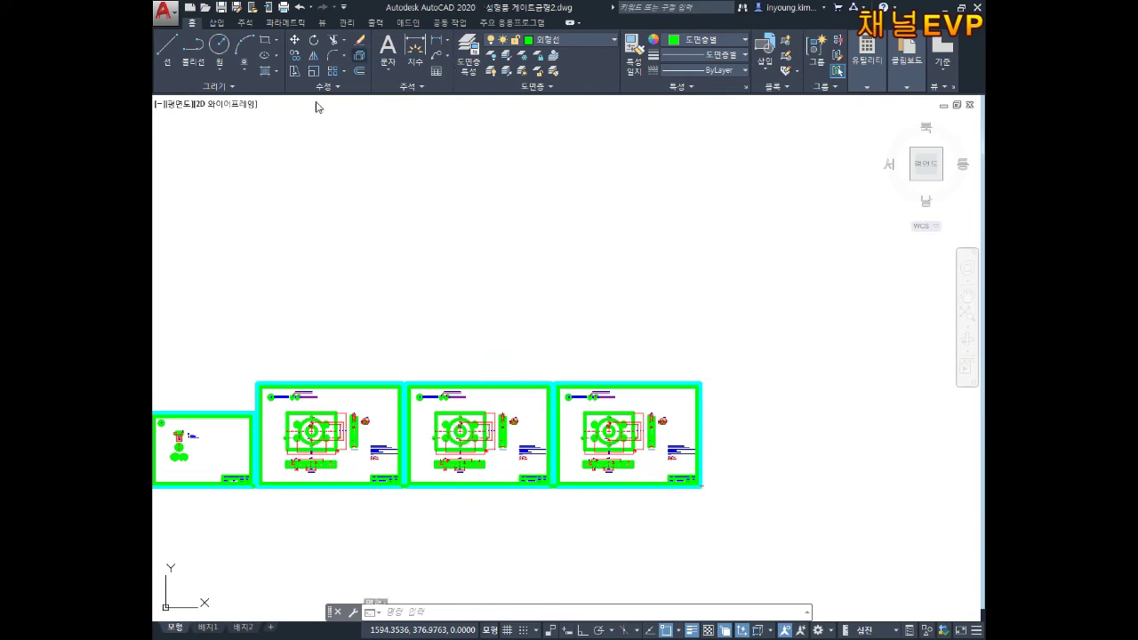
Attach the image 가동측코어.jpg from the 금형설계2 folder and place it in the empty space above the copied plate sheets
left_click(217, 23)
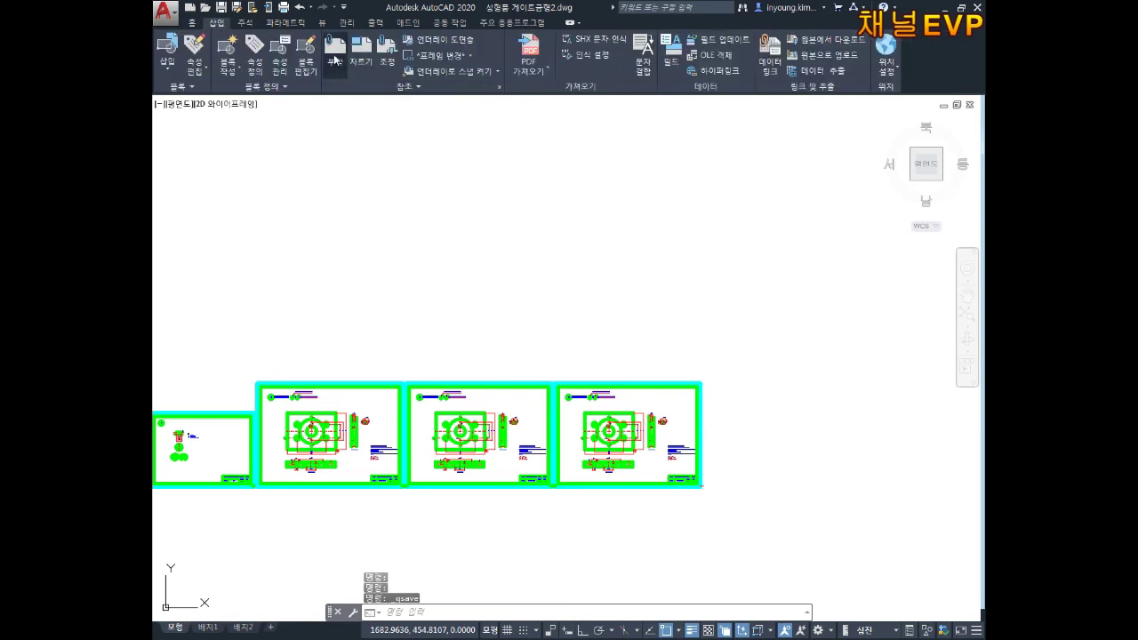
left_click(334, 53)
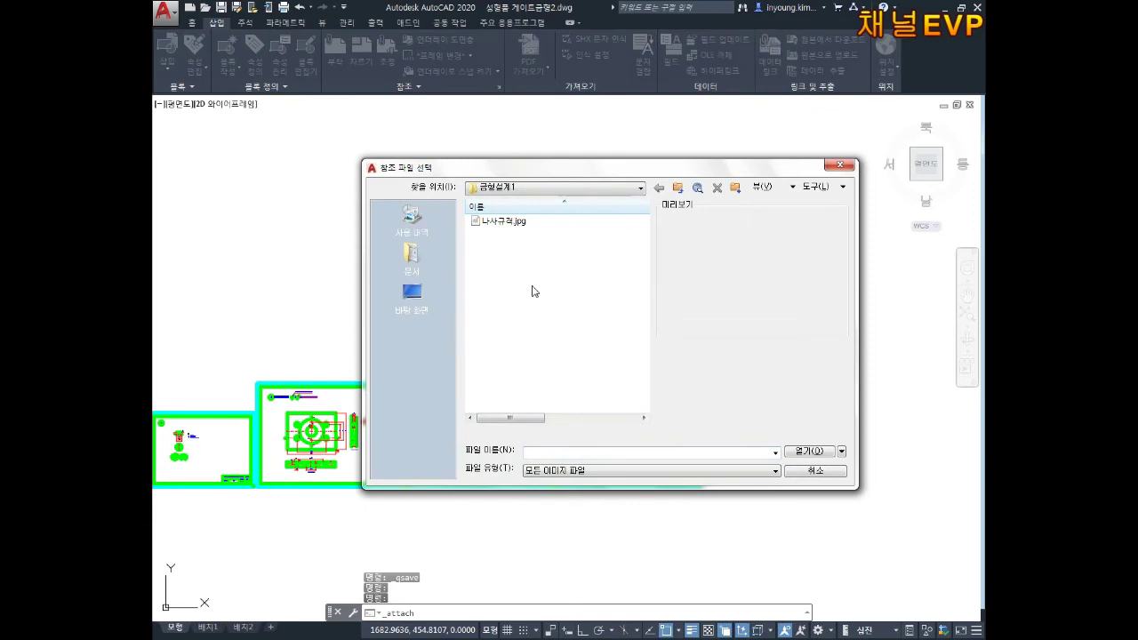
key("BackSpace")
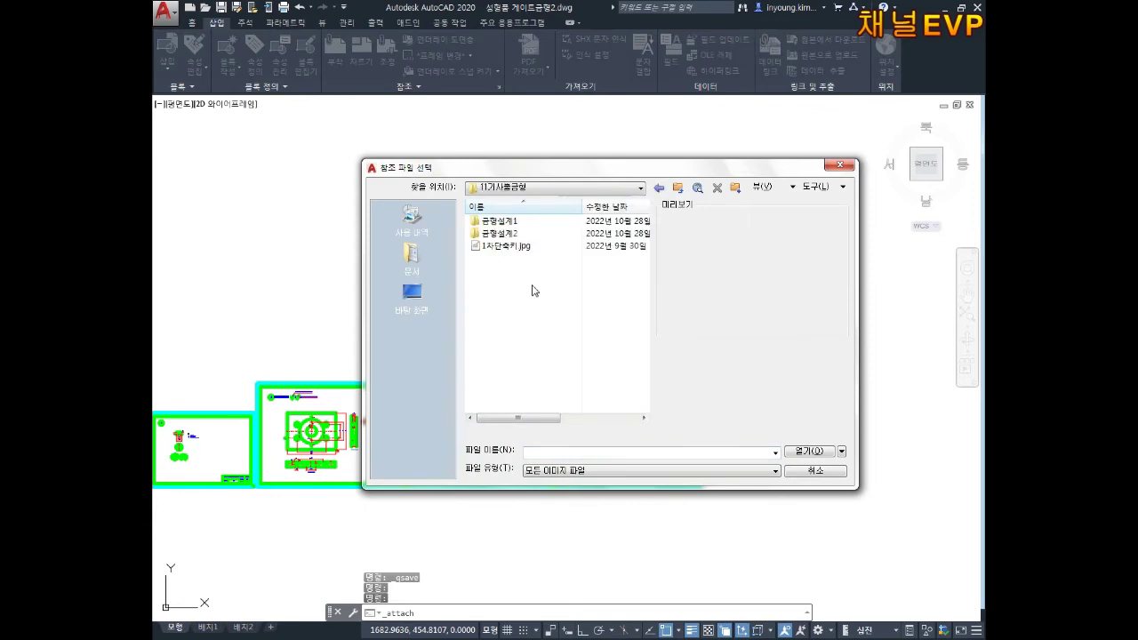
left_click(510, 233)
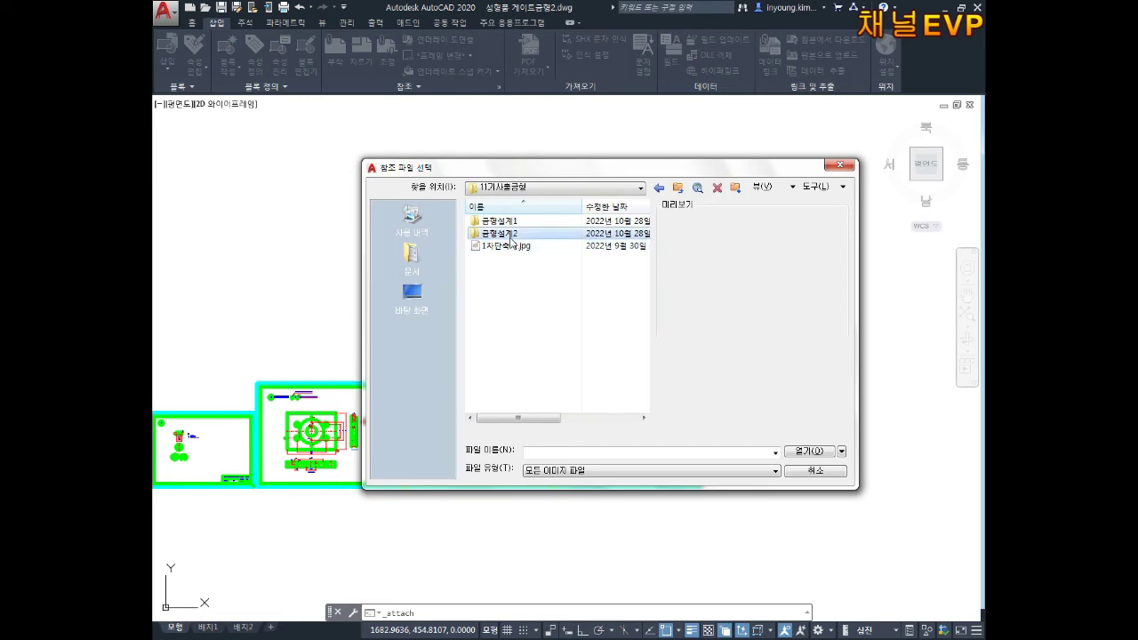
double_click(510, 233)
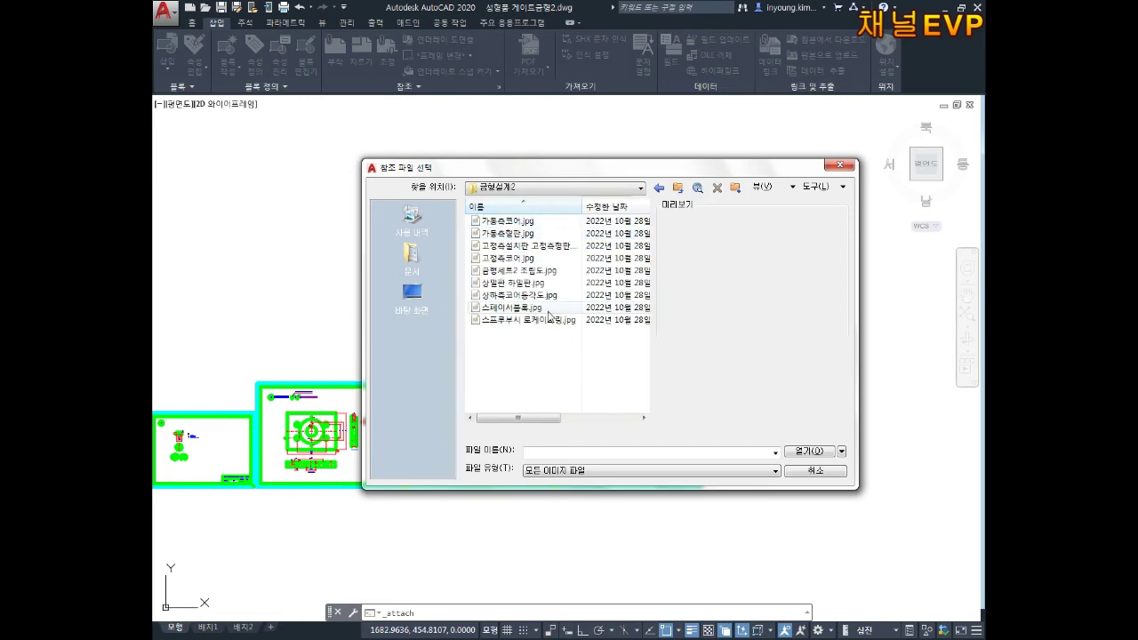
left_click(514, 223)
left_click_drag(666, 225, 651, 150)
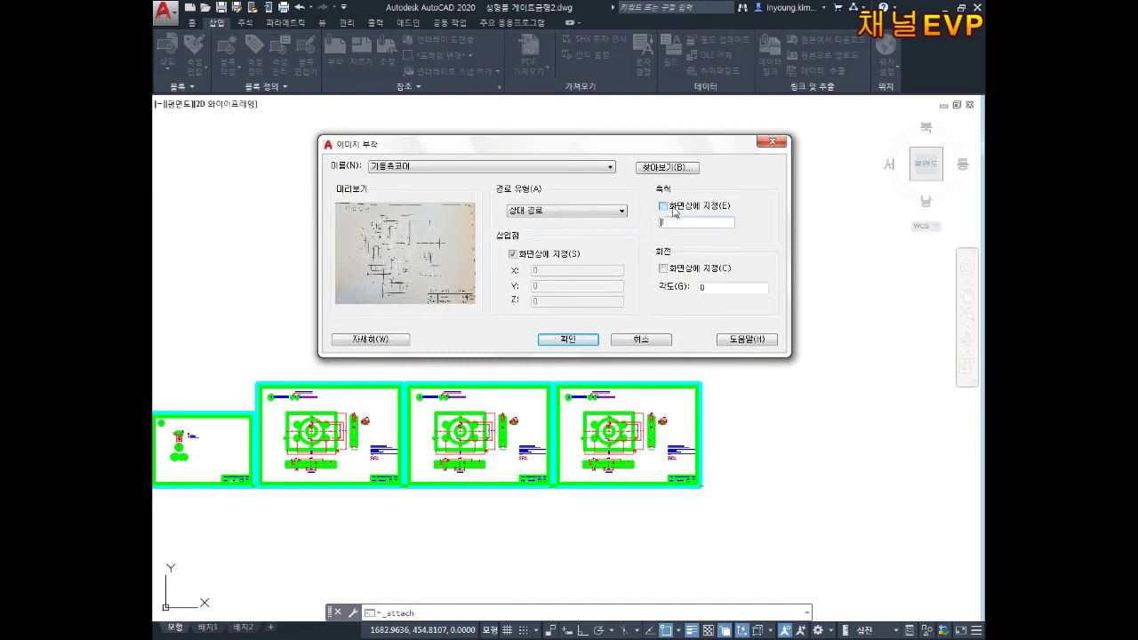
left_click(580, 341)
middle_click_drag(479, 231, 509, 293)
Examine the attached movable-side core drawing, including its dimensioned views, NOTE and title block, and its position above the sheets
scroll(509, 294, "up", 6)
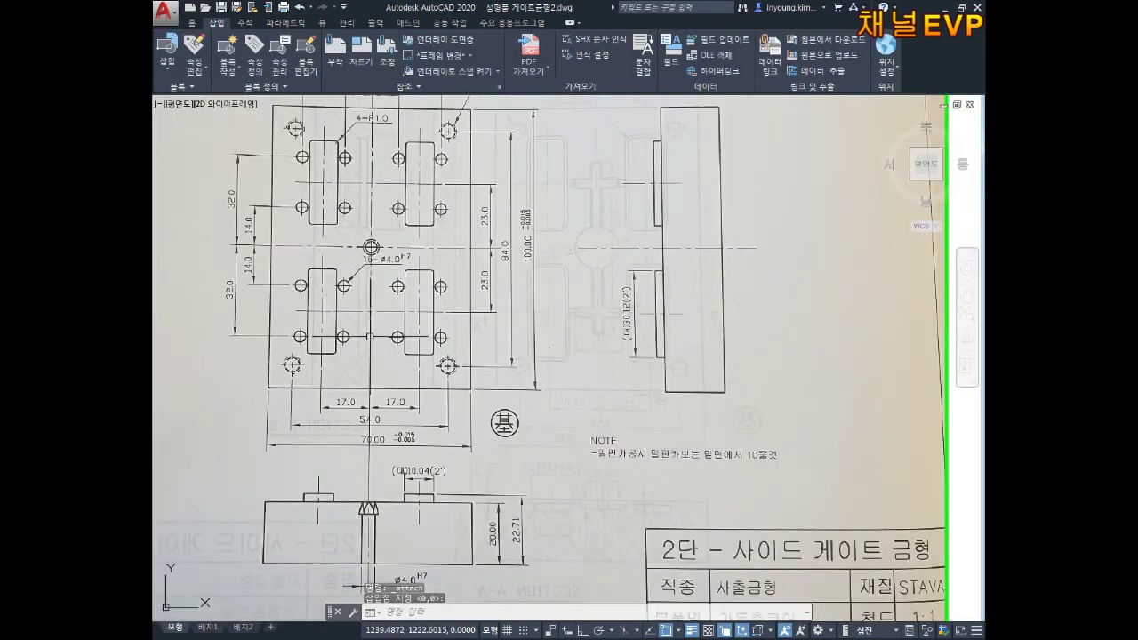
scroll(430, 232, "down", 5)
scroll(428, 265, "up", 5)
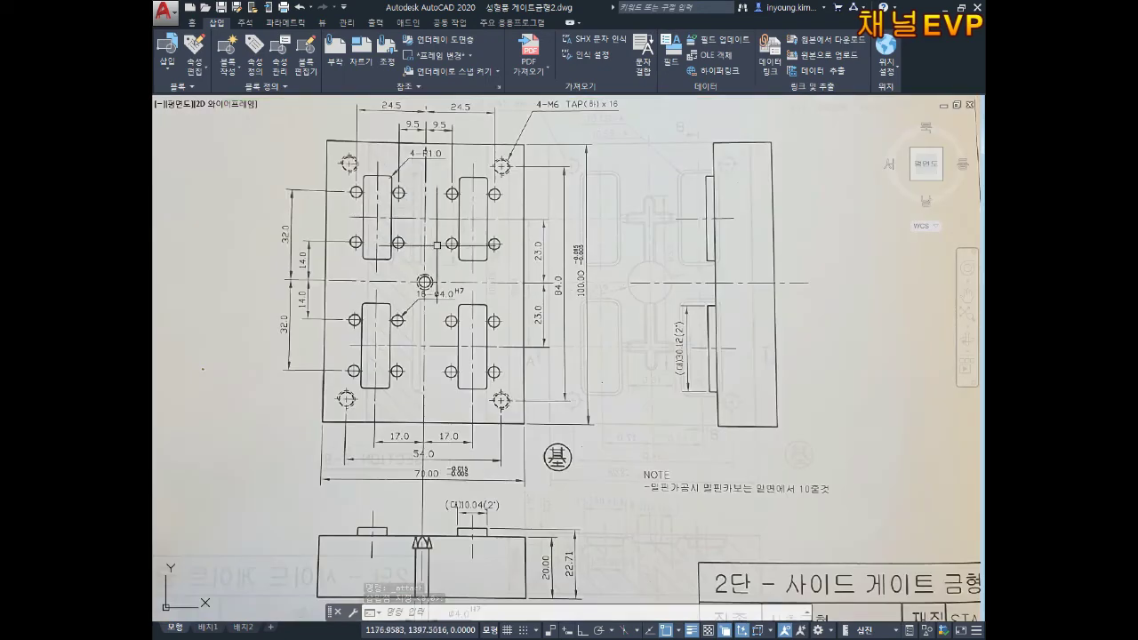
scroll(427, 265, "down", 2)
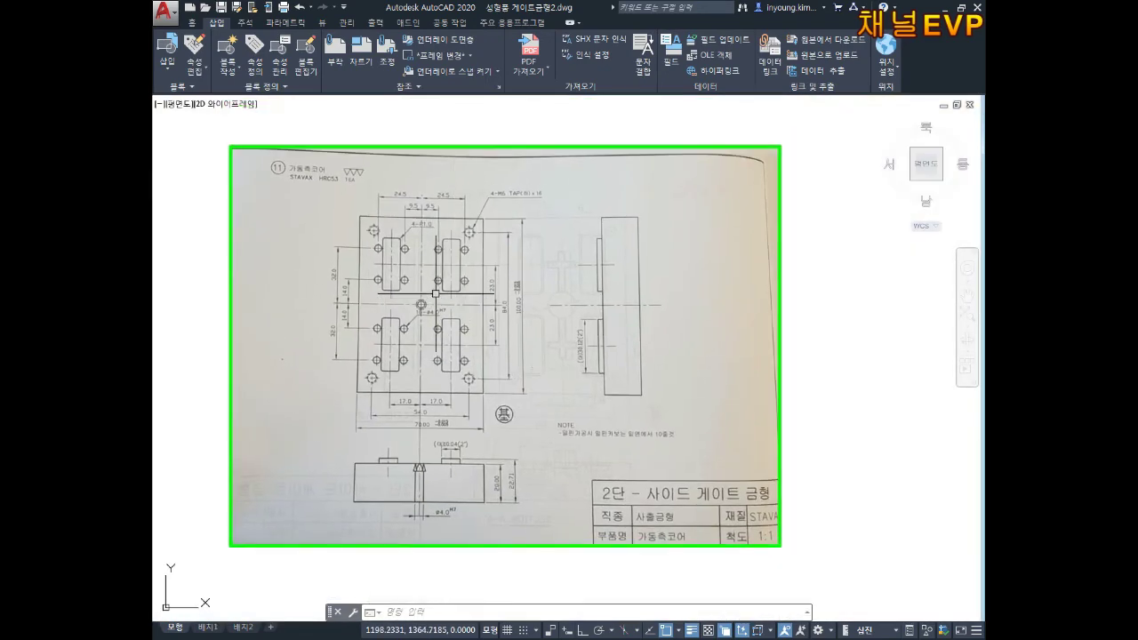
middle_click_drag(453, 295, 461, 239)
scroll(494, 213, "down", 2)
middle_click_drag(552, 532, 539, 325)
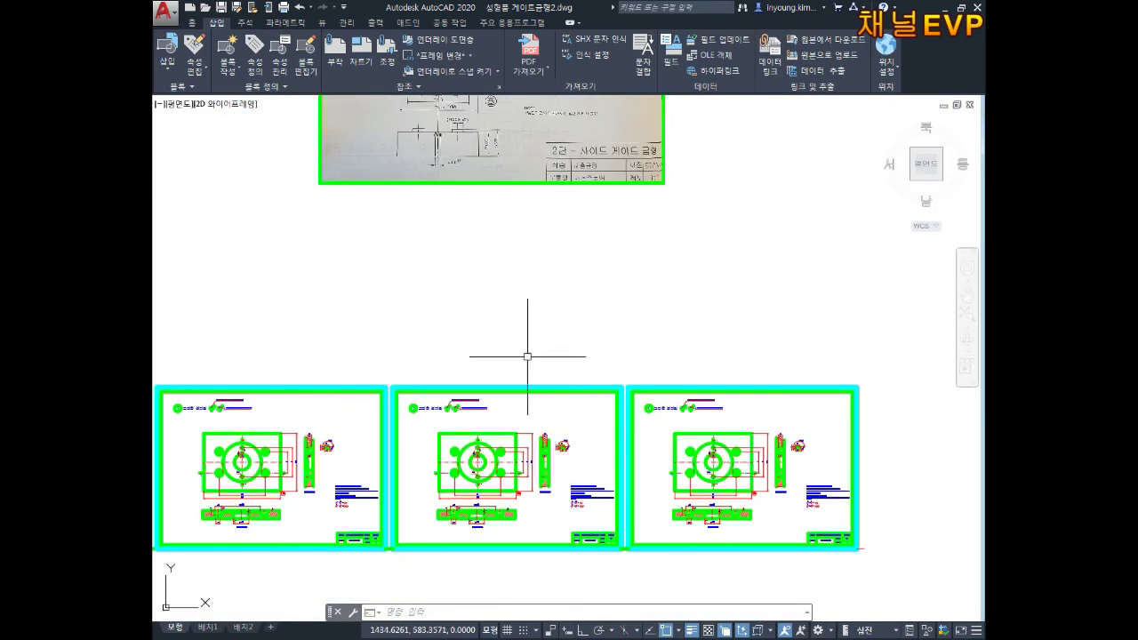
Attach the image 가동측형판.jpg from the 금형설계2 folder and place it just to the right of the movable-side core image
middle_click_drag(531, 218, 502, 325)
mouse_move(716, 196)
middle_mouse_down()
mouse_move(587, 330)
mouse_move(525, 326)
middle_mouse_up()
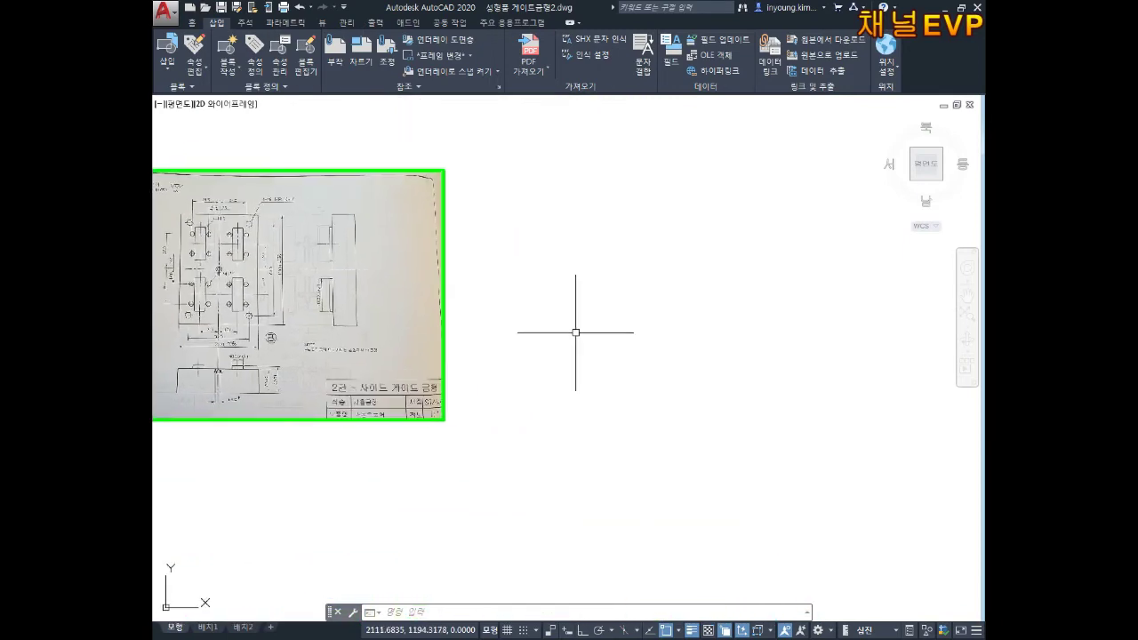
key("Escape")
key("Escape")
key("Escape")
left_click(335, 51)
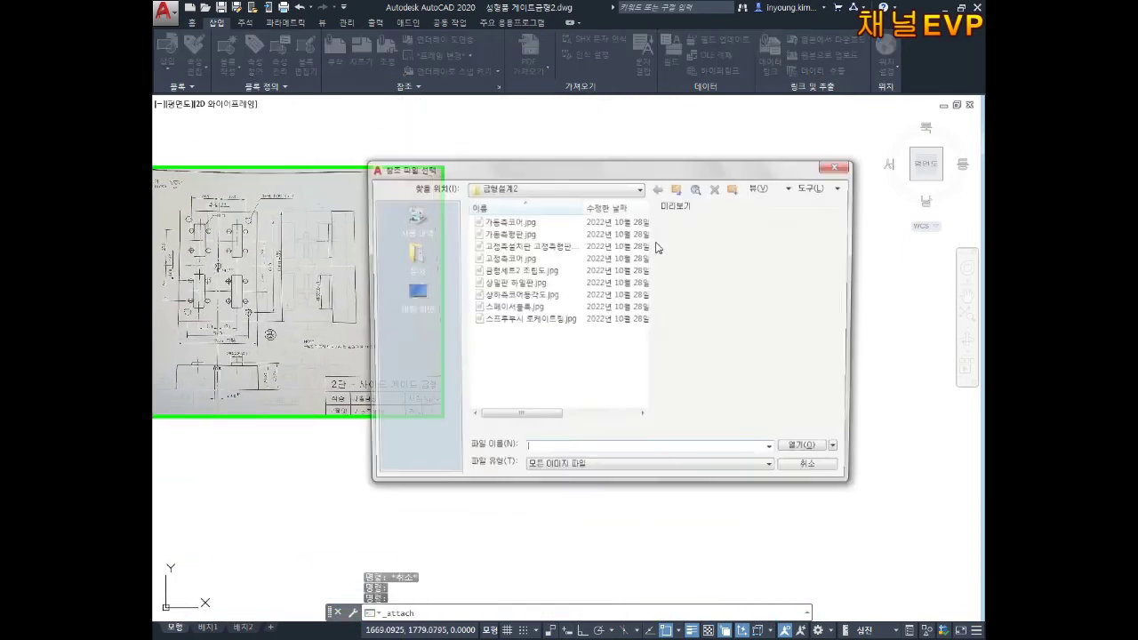
double_click(520, 235)
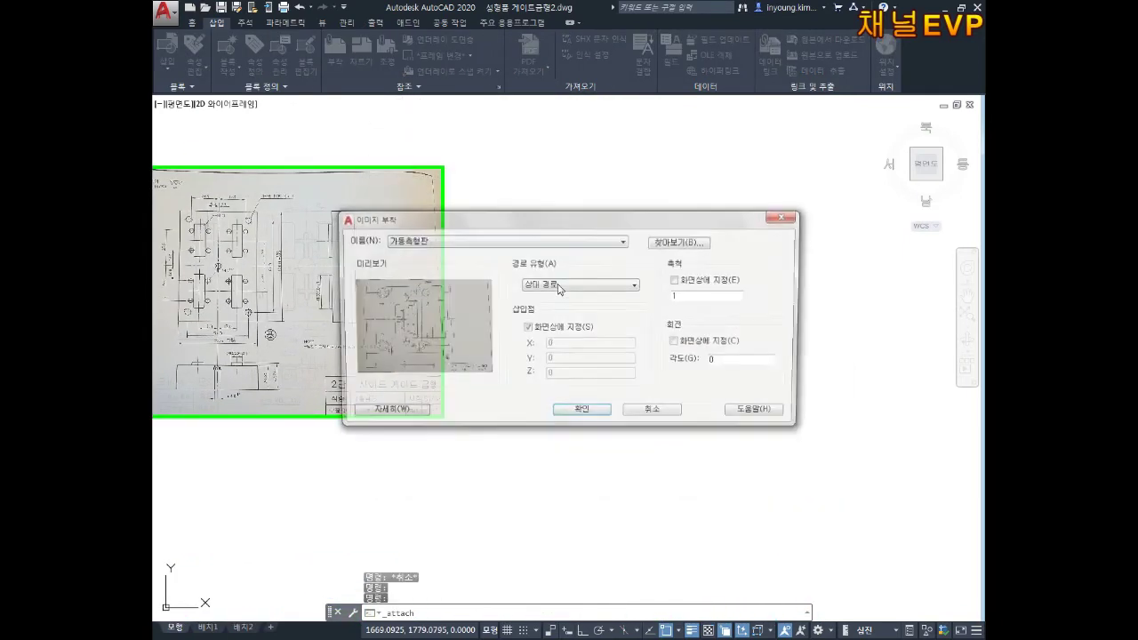
left_click(583, 414)
left_click(478, 409)
Attach the image of 고정측설치판 고정측형판 and place it just to the right of the 가동측형판 image
middle_click_drag(708, 277, 450, 272)
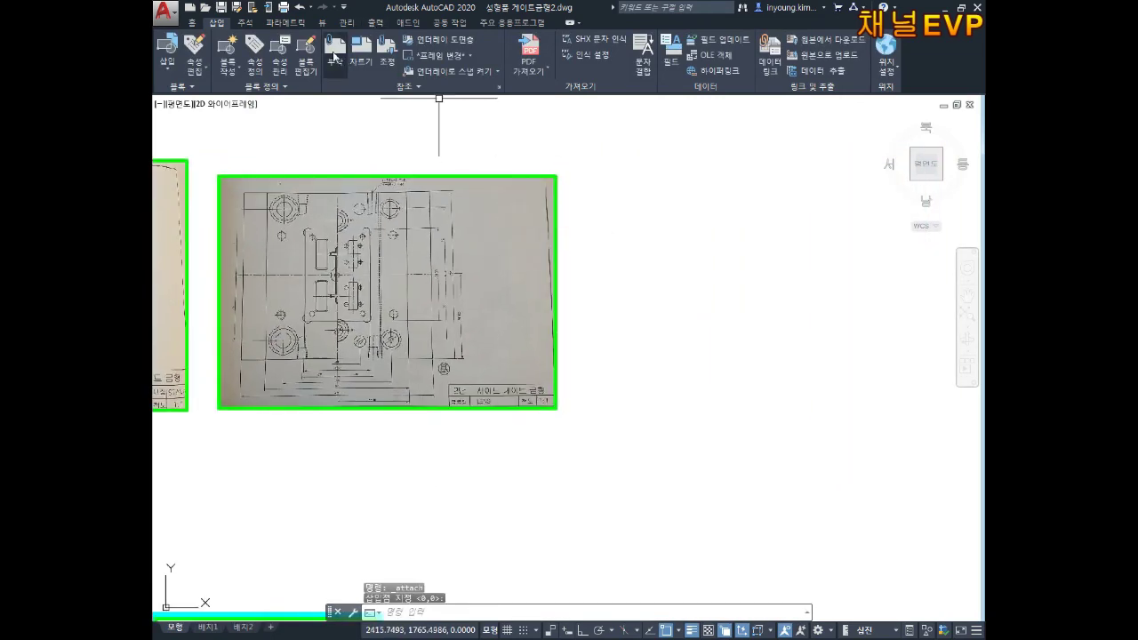
left_click(334, 56)
double_click(515, 247)
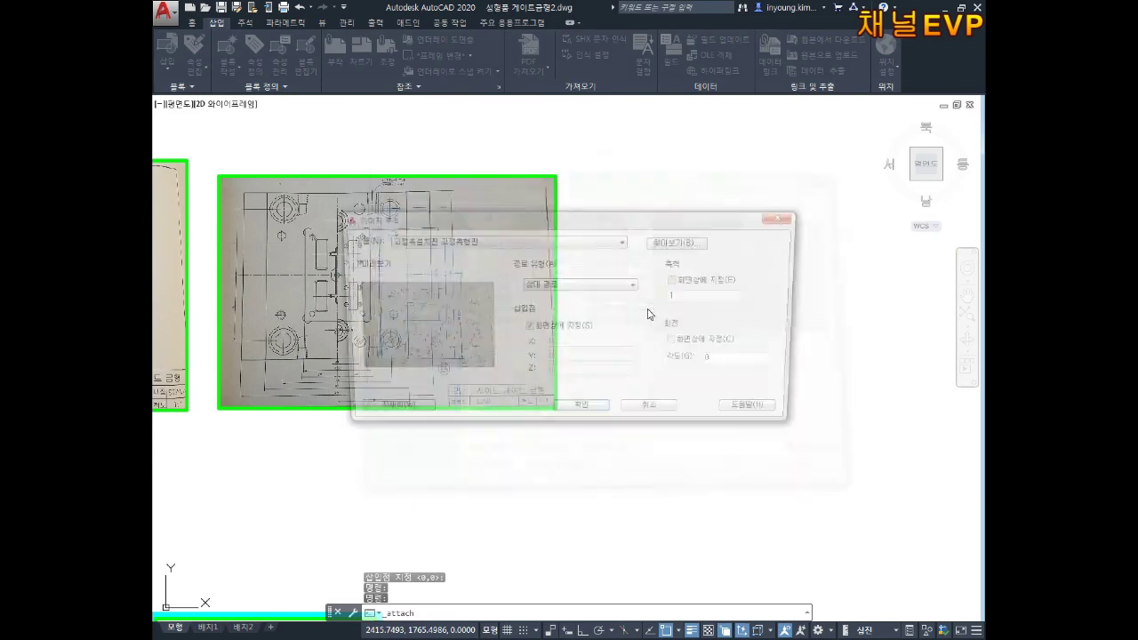
left_click(585, 415)
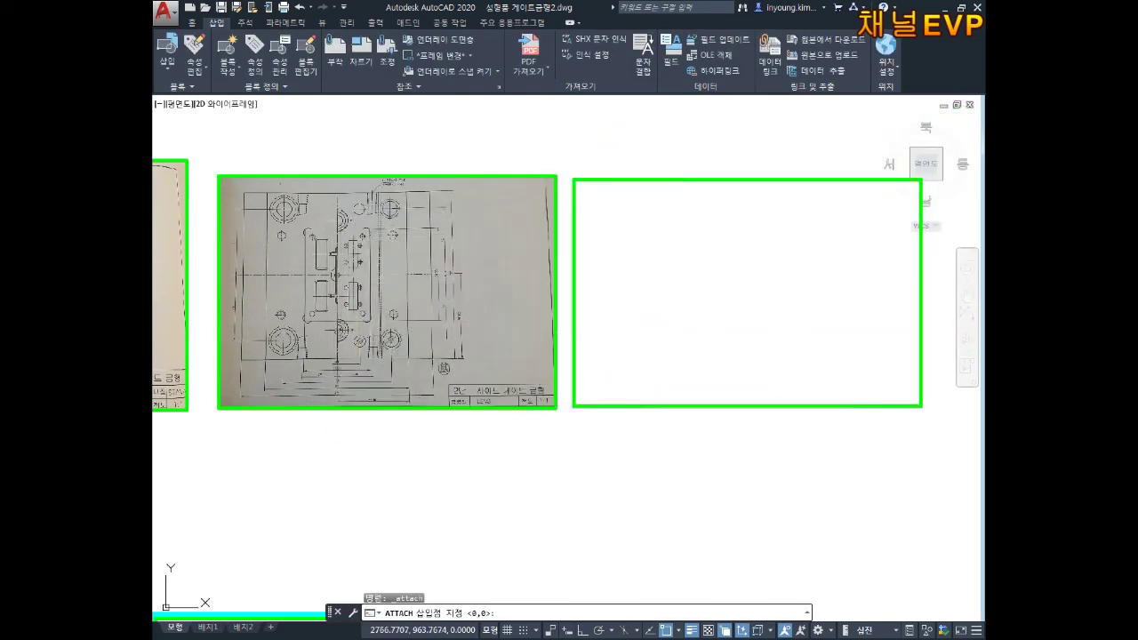
left_click(572, 406)
Examine the attached fixed-side plates drawing, including its plan view, hatched section, dimensions and title block
middle_click_drag(690, 314, 475, 314)
scroll(540, 262, "up", 4)
scroll(702, 301, "up", 2)
middle_click_drag(681, 300, 508, 330)
middle_click_drag(810, 220, 632, 320)
scroll(633, 321, "down", 2)
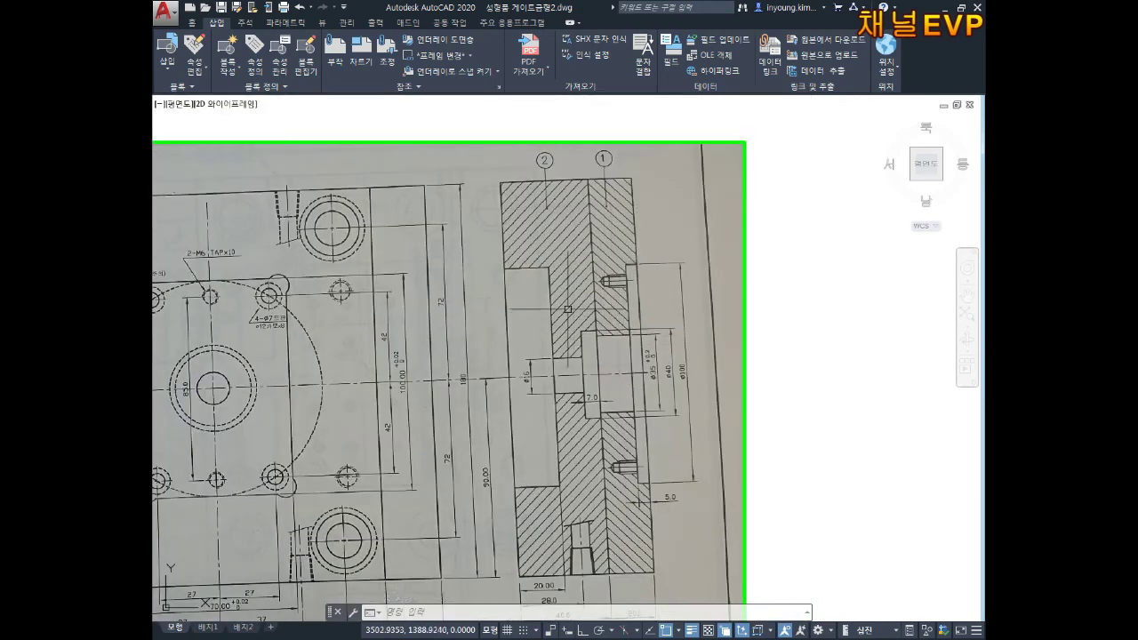
scroll(571, 267, "down", 3)
scroll(562, 310, "up", 2)
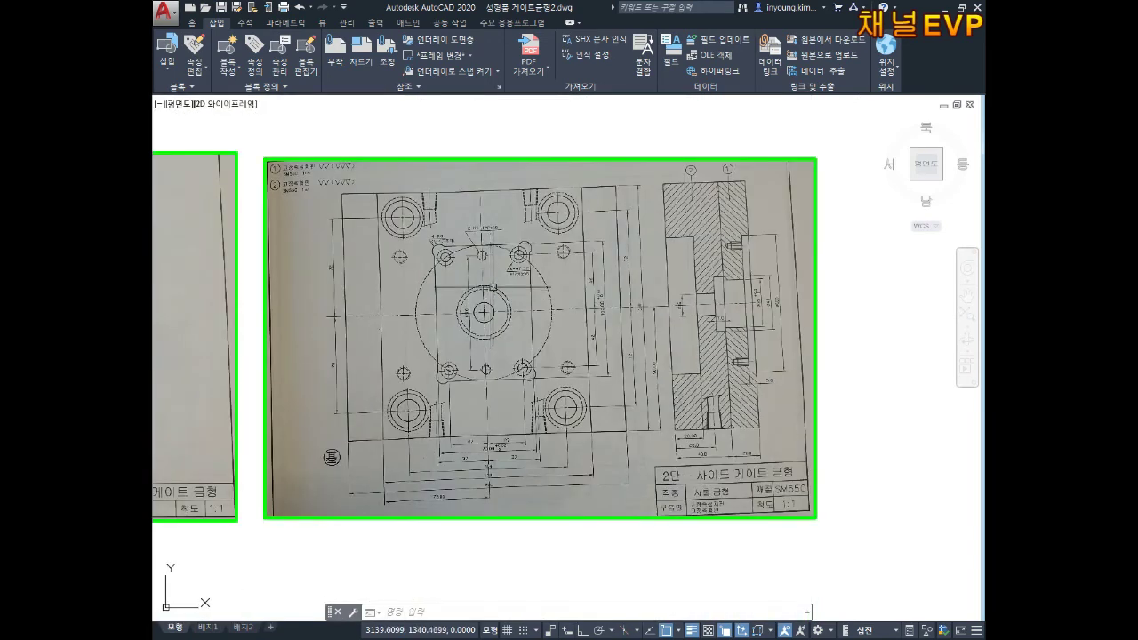
scroll(382, 226, "up", 2)
scroll(448, 275, "down", 2)
Attach the image 고정측코어.jpg and place it just to the right of the fixed-side plates image
middle_click_drag(697, 302, 414, 294)
left_click(332, 49)
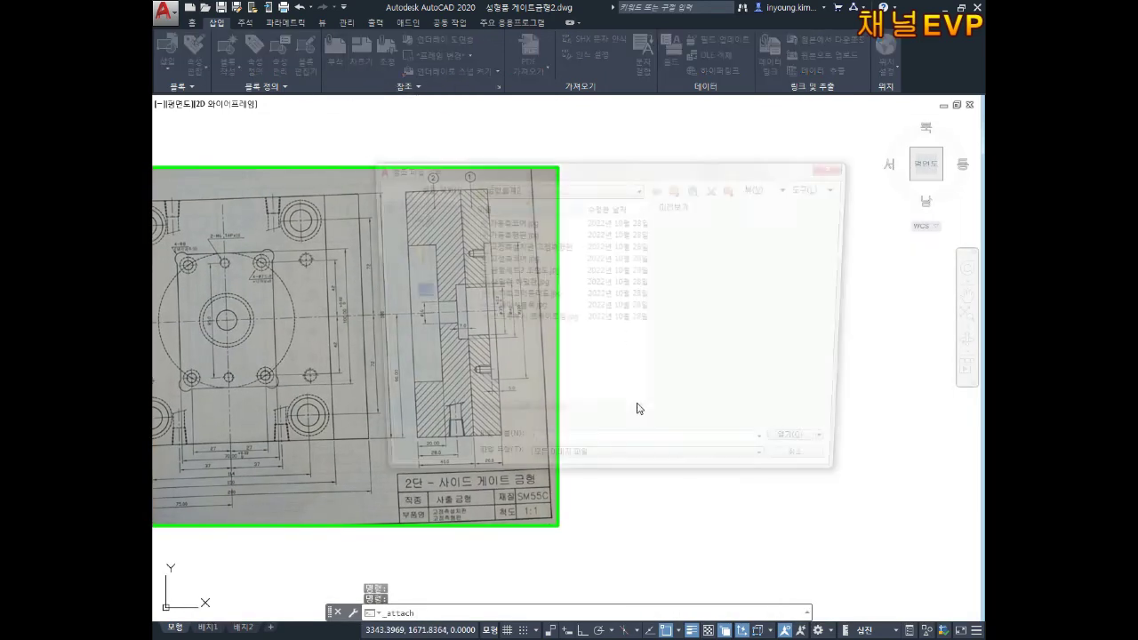
double_click(530, 263)
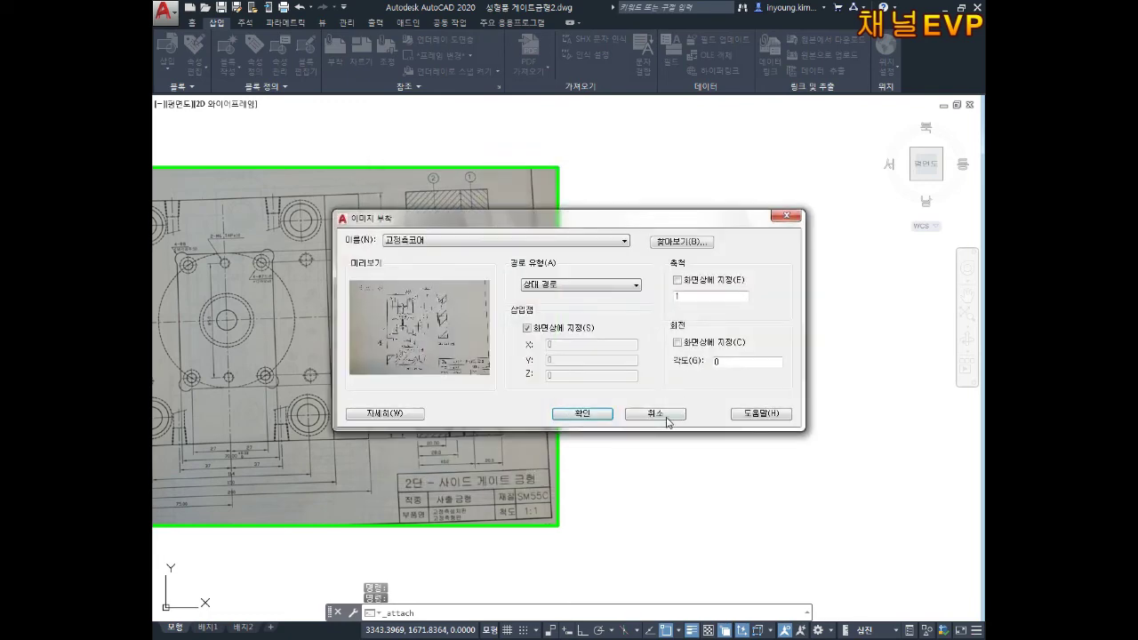
left_click(583, 414)
left_click(587, 533)
Attach the assembly drawing image 금형세트2 조립도.jpg and place it directly above the fixed-side core image
scroll(587, 534, "down", 1)
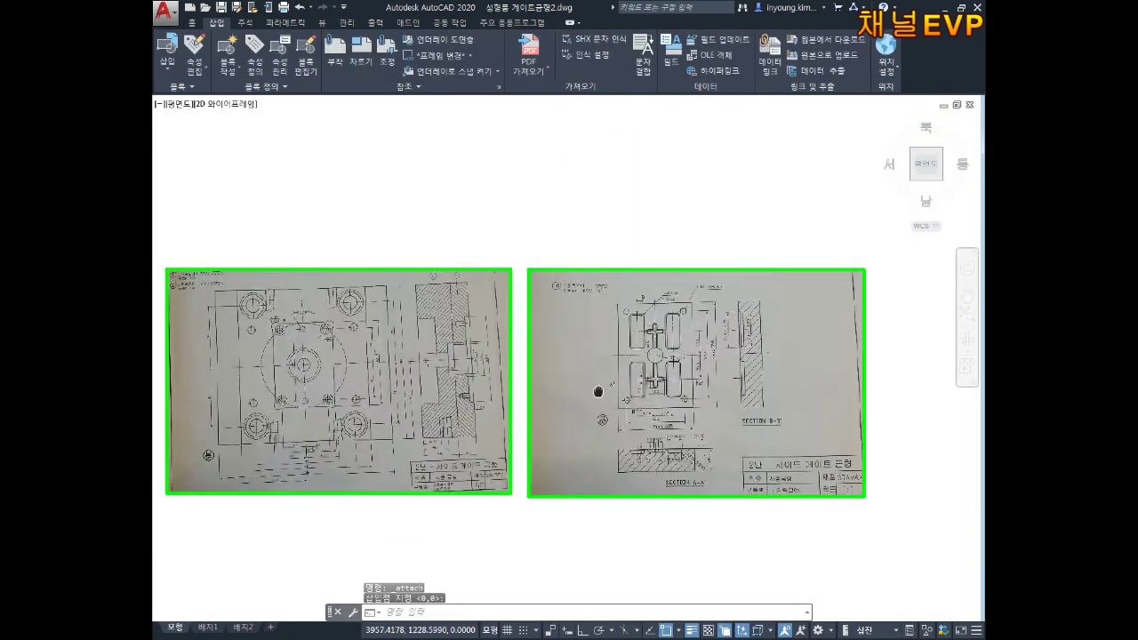
scroll(569, 374, "up", 3)
scroll(833, 449, "up", 2)
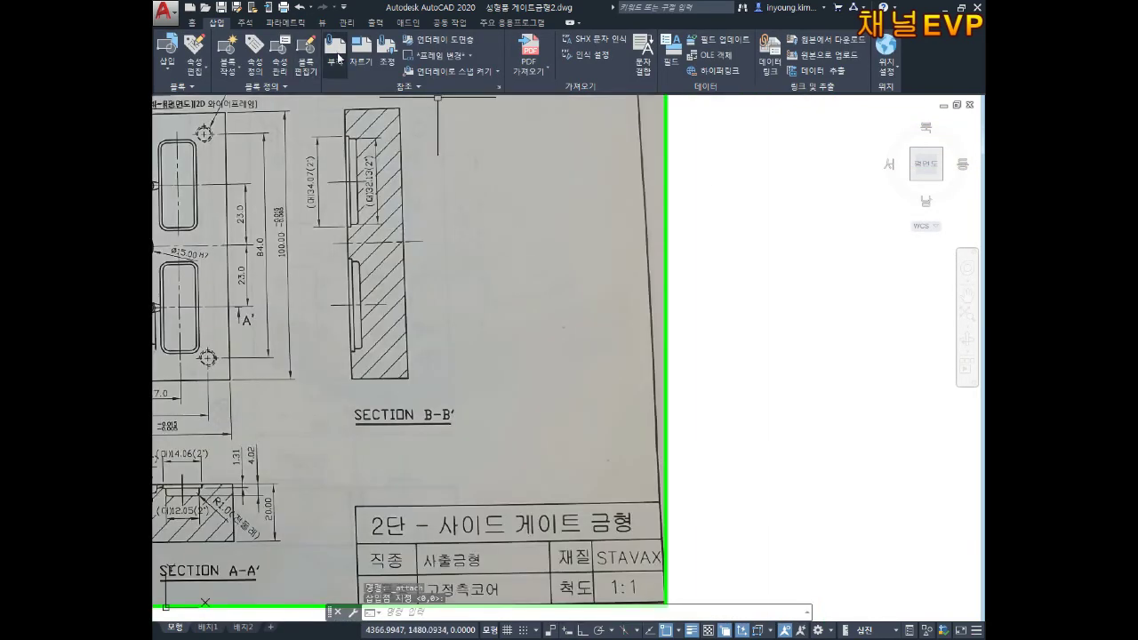
left_click(335, 55)
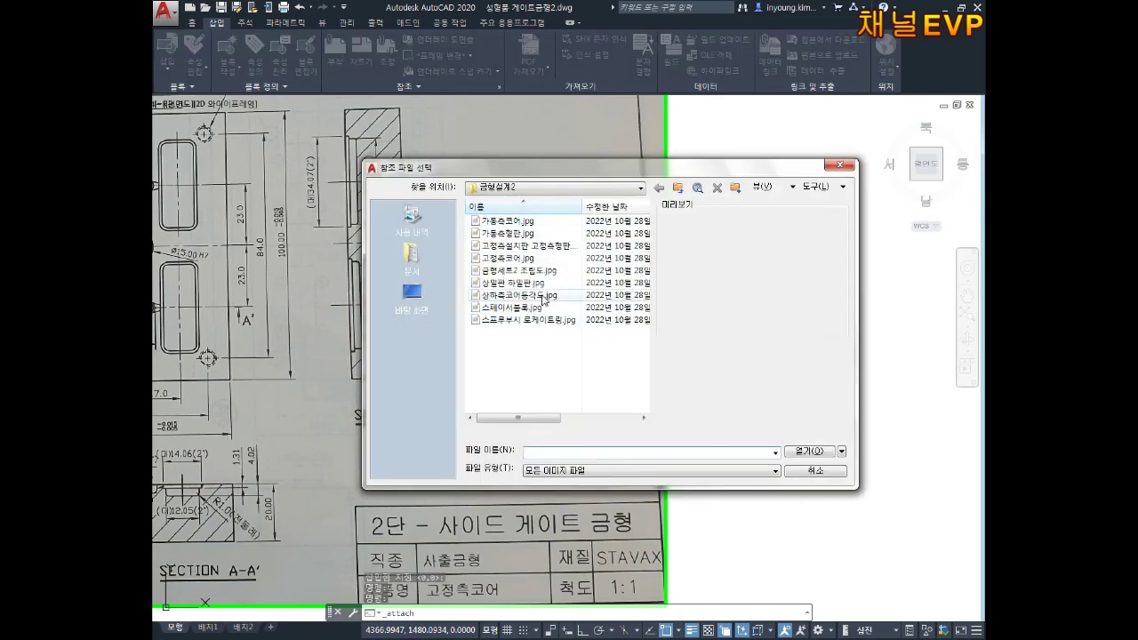
double_click(542, 272)
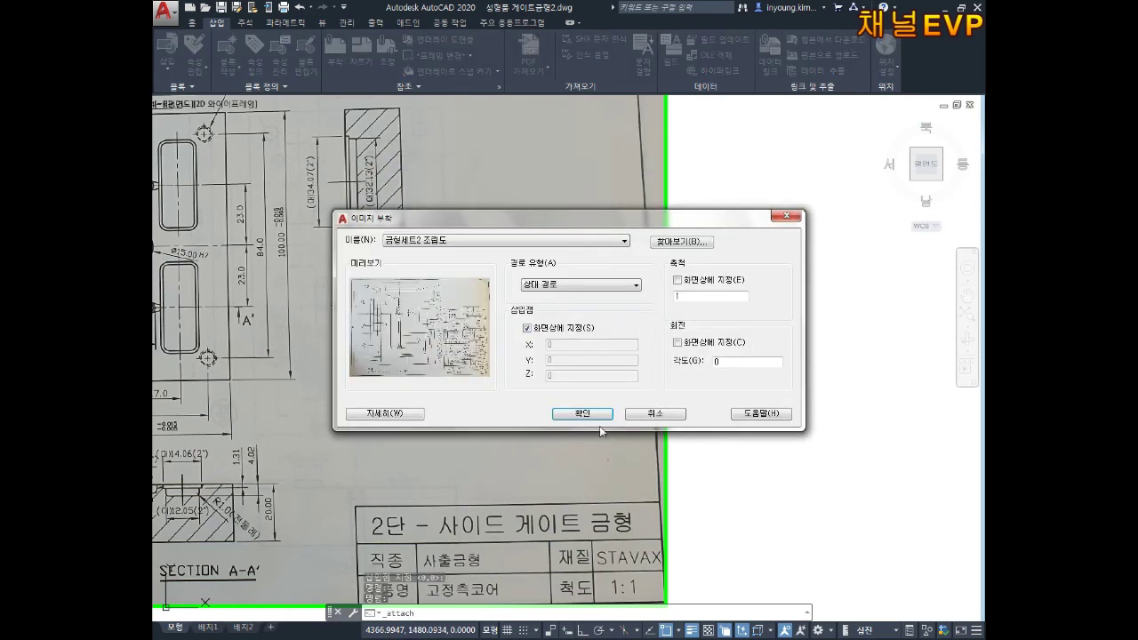
left_click(582, 414)
scroll(600, 396, "down", 5)
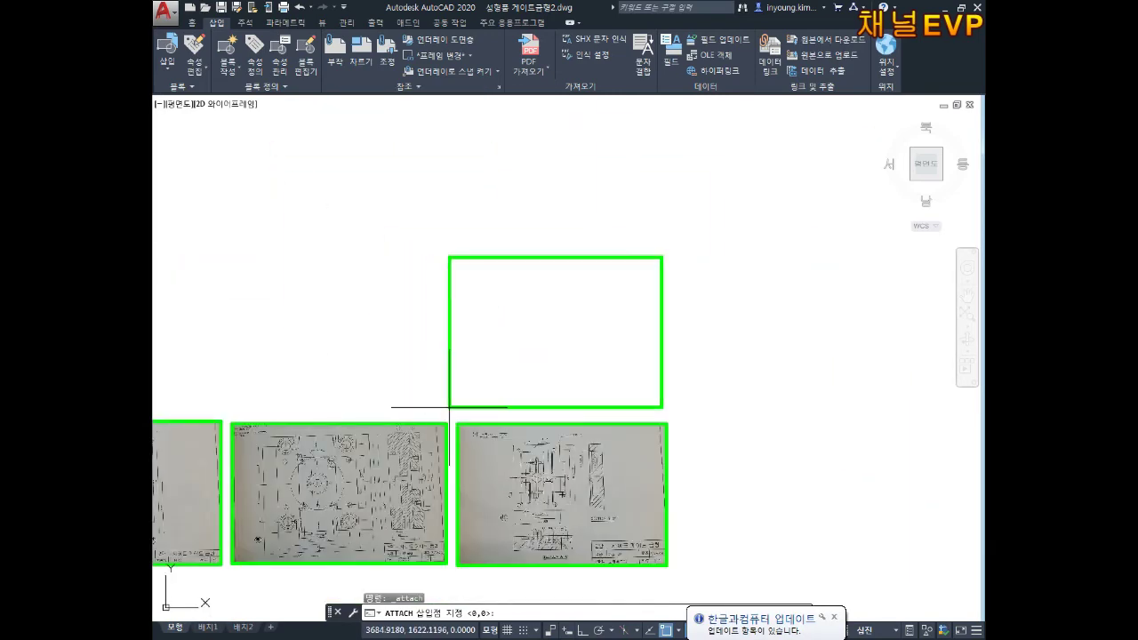
left_click(450, 406)
Examine the attached assembly drawing, comparing the numbered mold parts with its parts list and the core drawing below
scroll(560, 332, "up", 4)
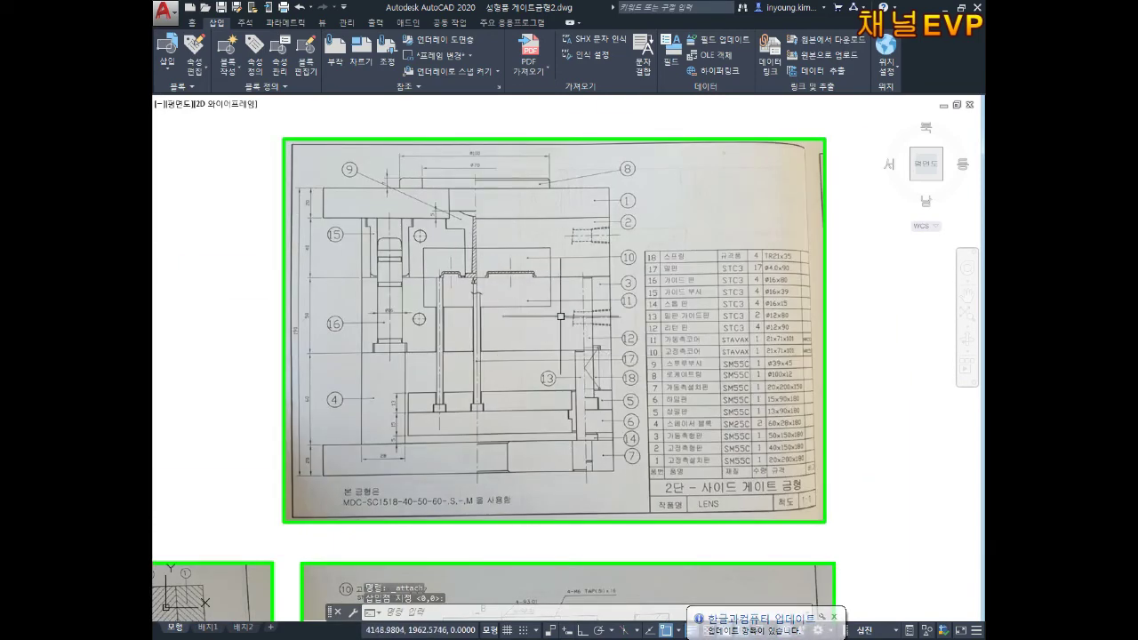
scroll(485, 262, "up", 2)
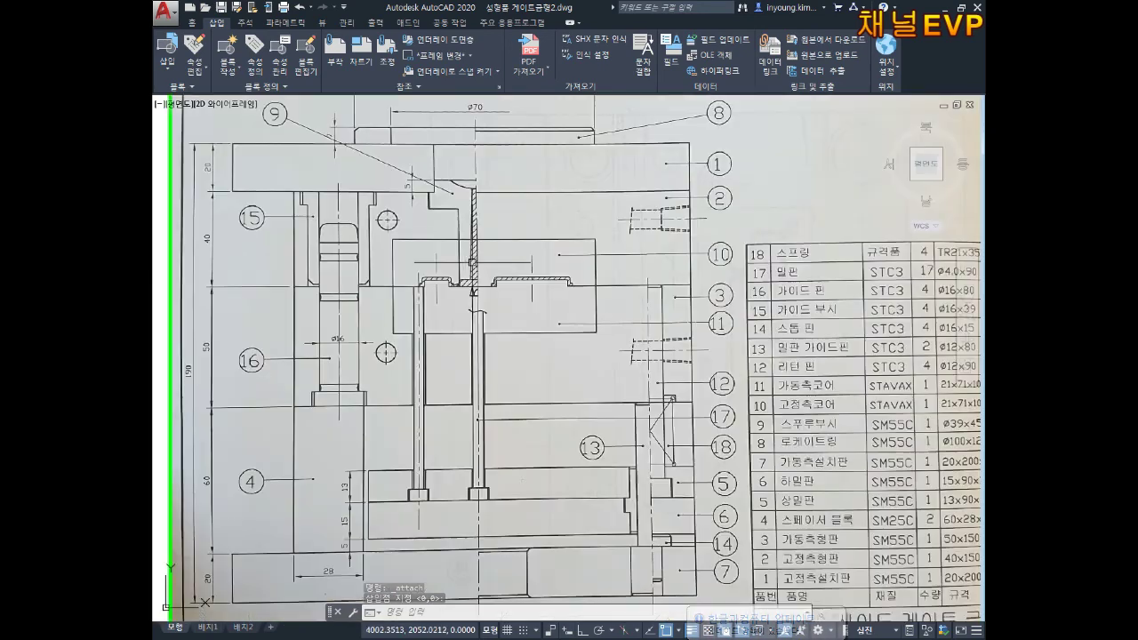
middle_click_drag(515, 269, 546, 261)
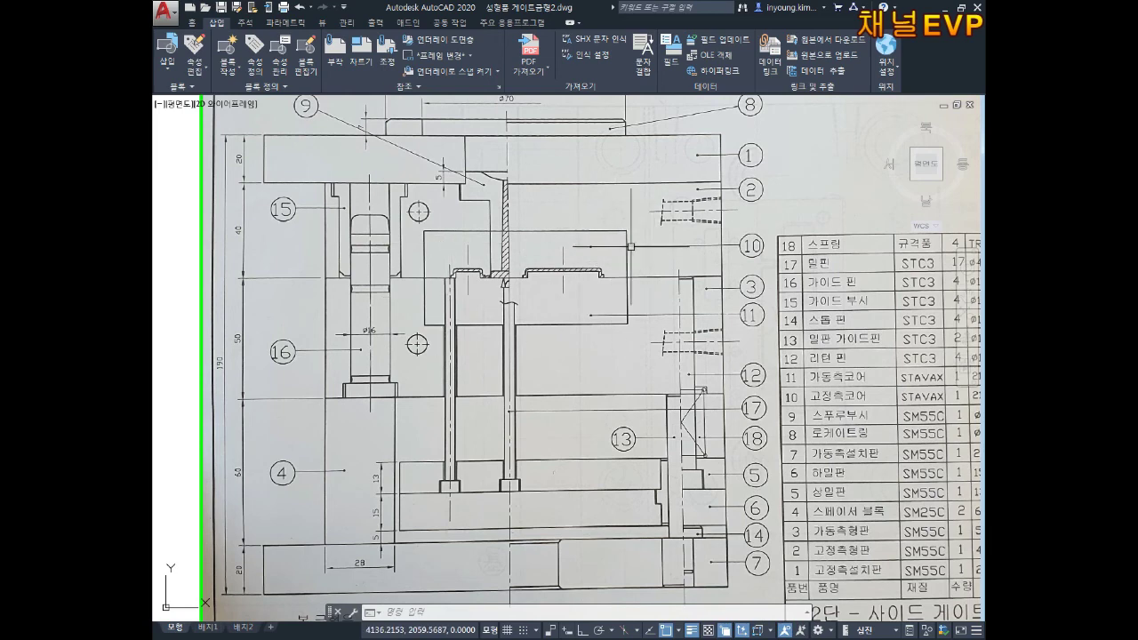
scroll(592, 243, "down", 3)
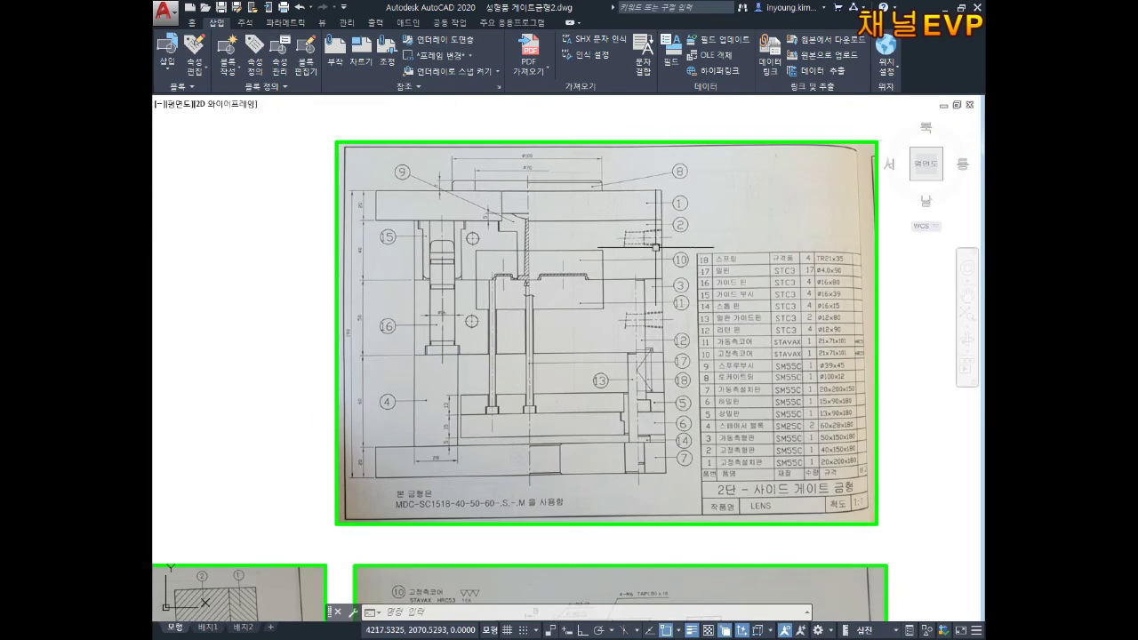
scroll(640, 294, "down", 4)
middle_click_drag(686, 338, 624, 238)
scroll(573, 204, "up", 2)
mouse_move(573, 205)
middle_mouse_down()
mouse_move(433, 153)
mouse_move(437, 253)
mouse_move(535, 249)
middle_mouse_up()
scroll(436, 253, "up", 5)
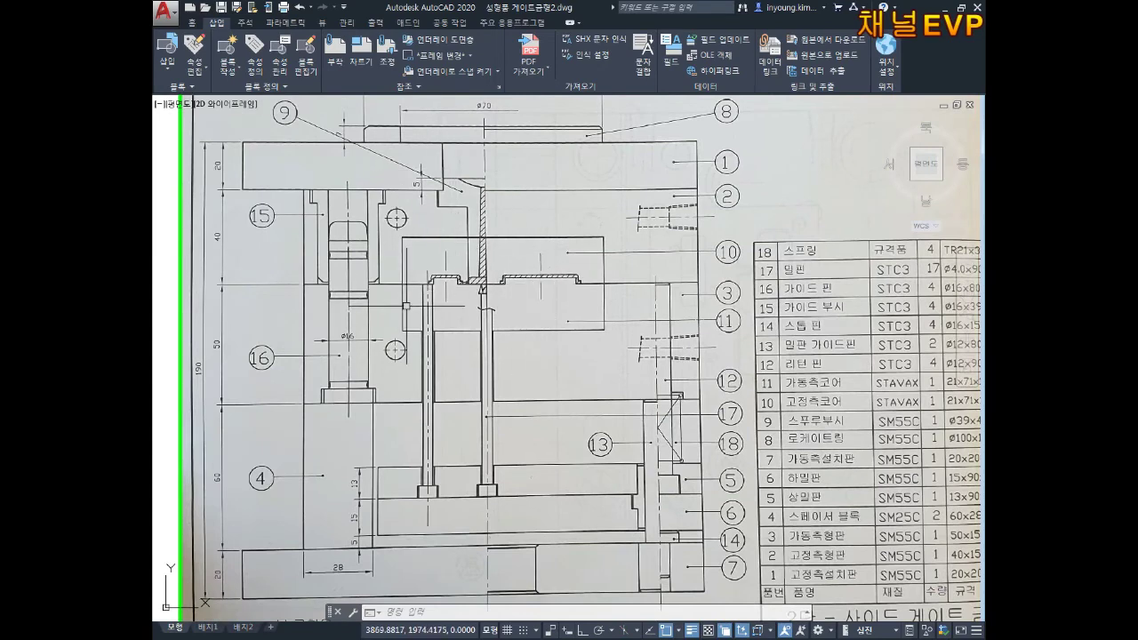
scroll(565, 258, "down", 3)
Attach the image 상밀판 하밀판.jpg and place it to the right of the fixed-side core image
middle_click_drag(709, 359, 437, 263)
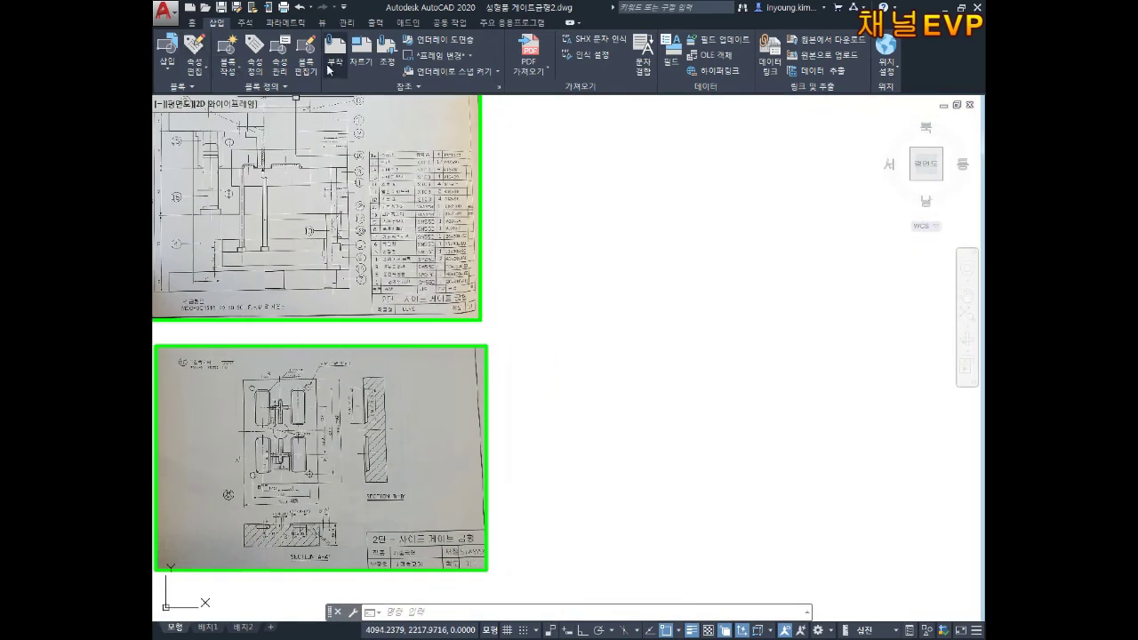
left_click(336, 53)
left_click(516, 283)
double_click(520, 286)
left_click(575, 413)
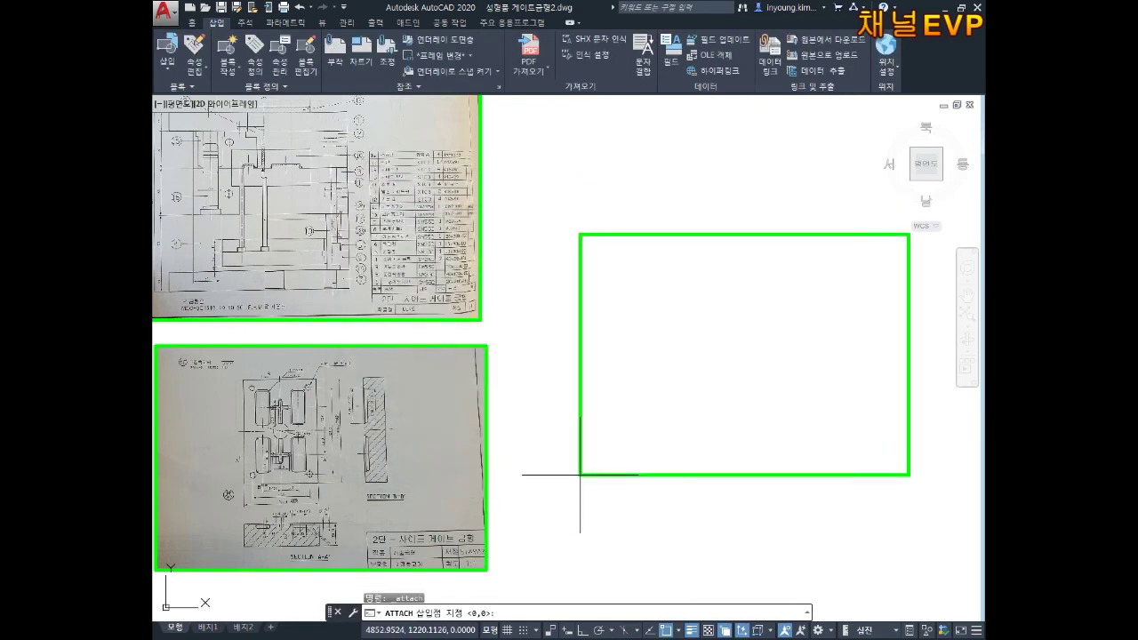
left_click(526, 563)
Attach the isometric core image 상하측코어등각도.jpg and place it directly above the 상밀판 하밀판 image
middle_click_drag(690, 415, 508, 327)
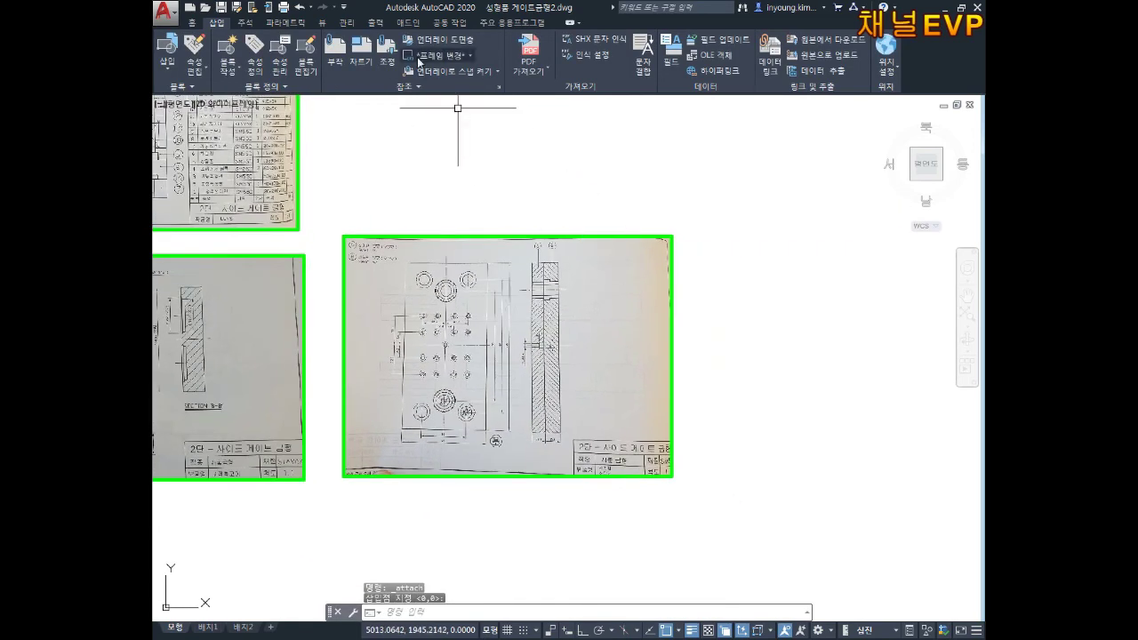
left_click(336, 53)
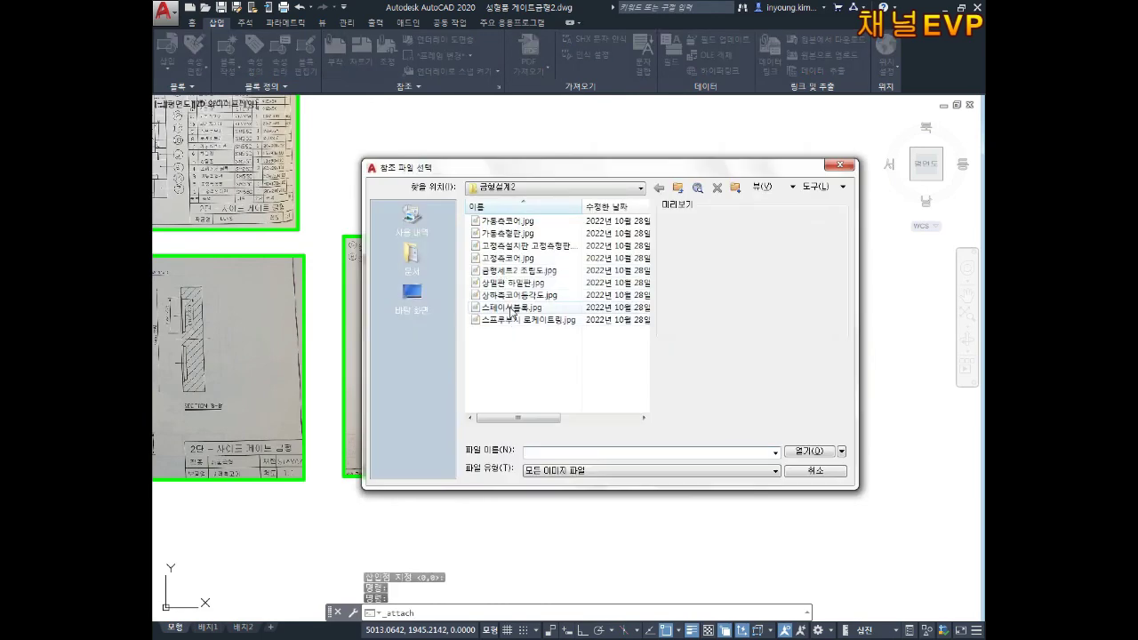
double_click(520, 296)
left_click(583, 415)
middle_click_drag(544, 282, 575, 470)
left_click(380, 394)
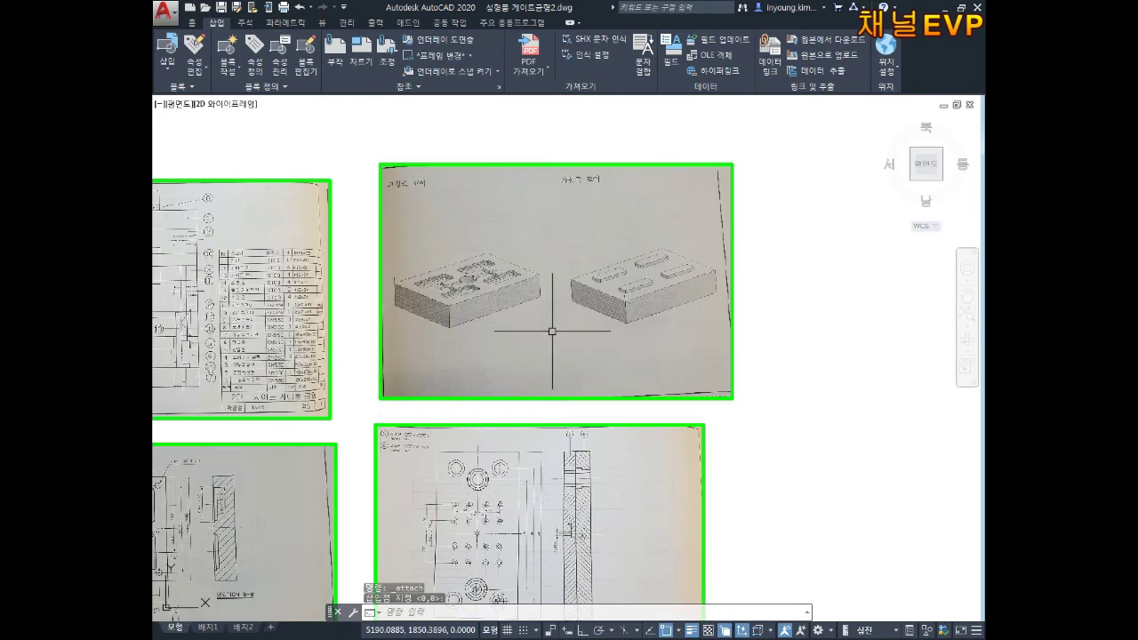
Attach the image 스페이서블록.jpg and place it to the right of the 상밀판 하밀판 image
middle_click_drag(663, 360, 583, 296)
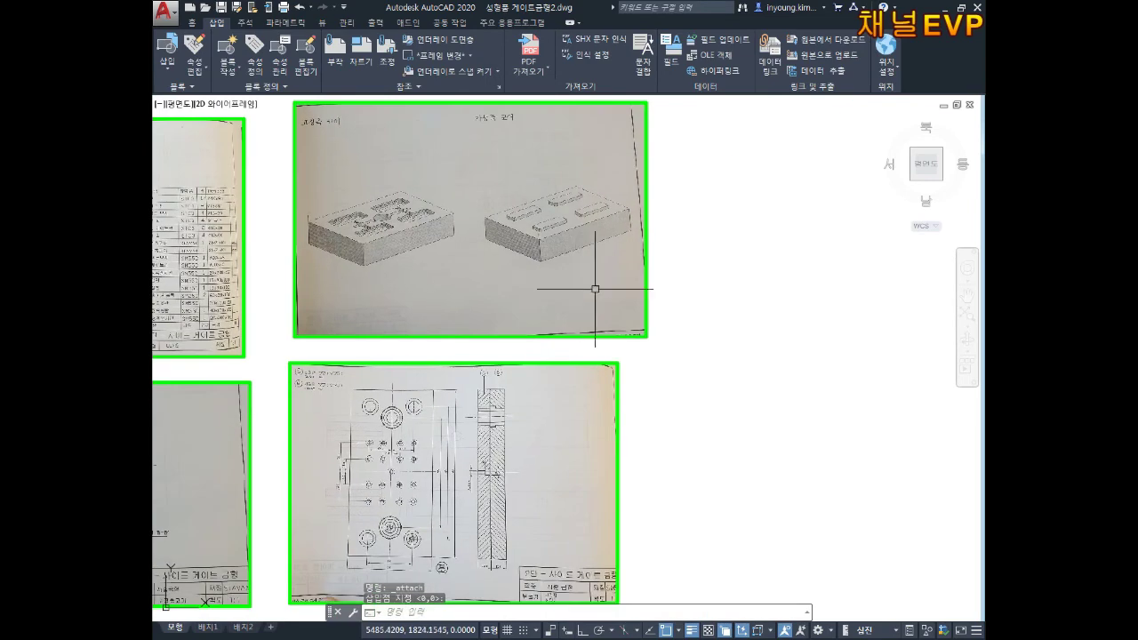
left_click(334, 52)
double_click(513, 310)
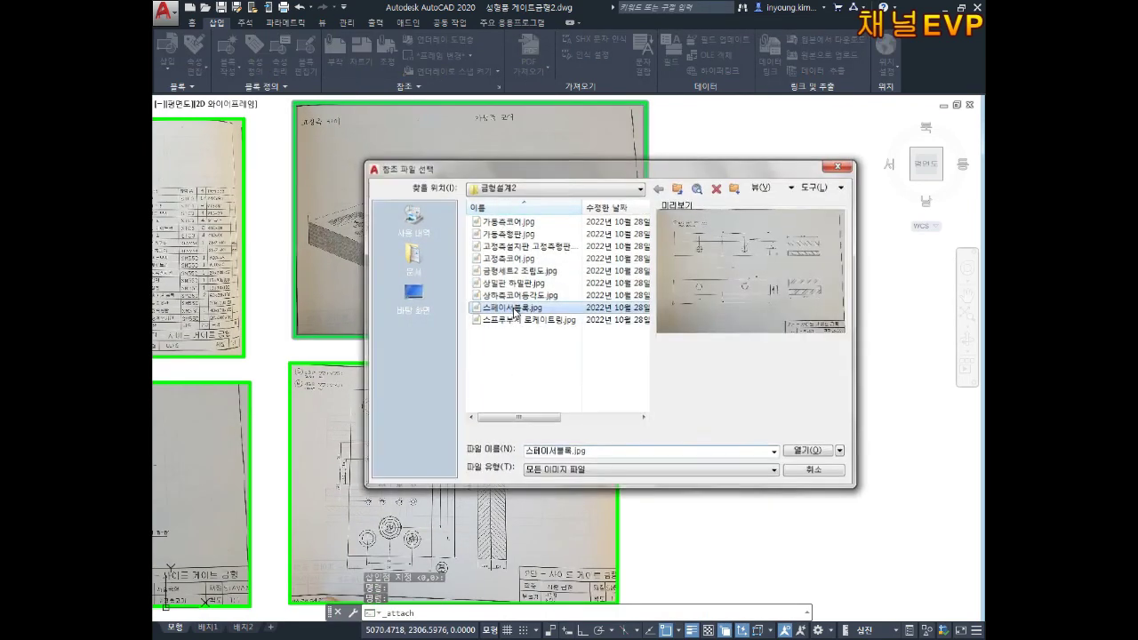
left_click(596, 418)
middle_click_drag(694, 550, 539, 437)
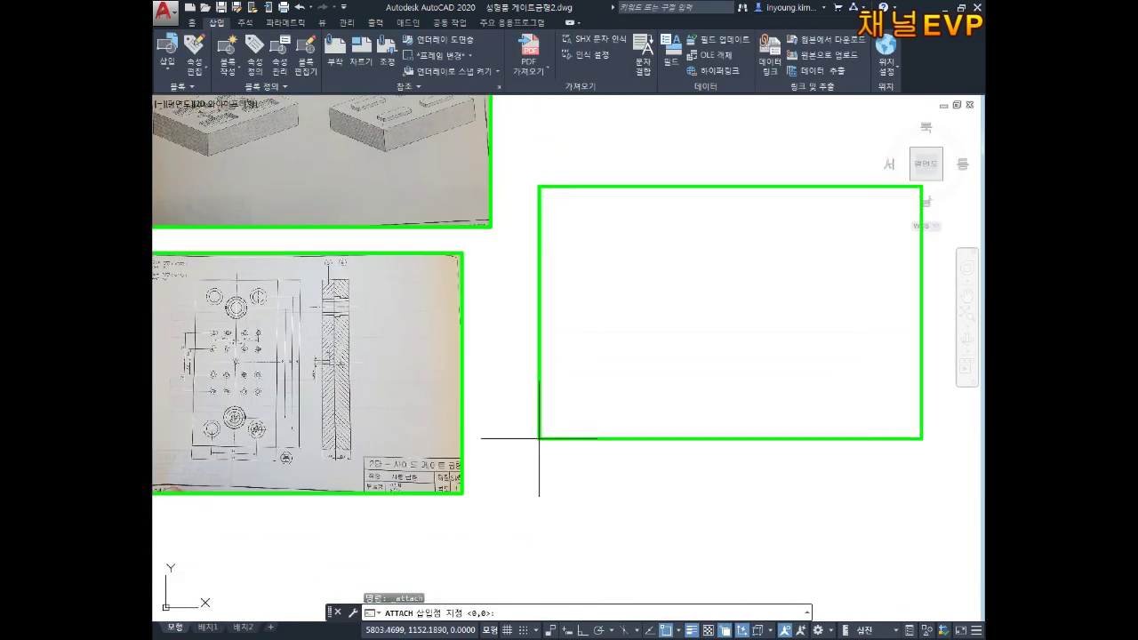
left_click(526, 495)
Attach the image 스프루부시 로케이트링.jpg and place it just to the right of the spacer block image
middle_click_drag(729, 374, 620, 351)
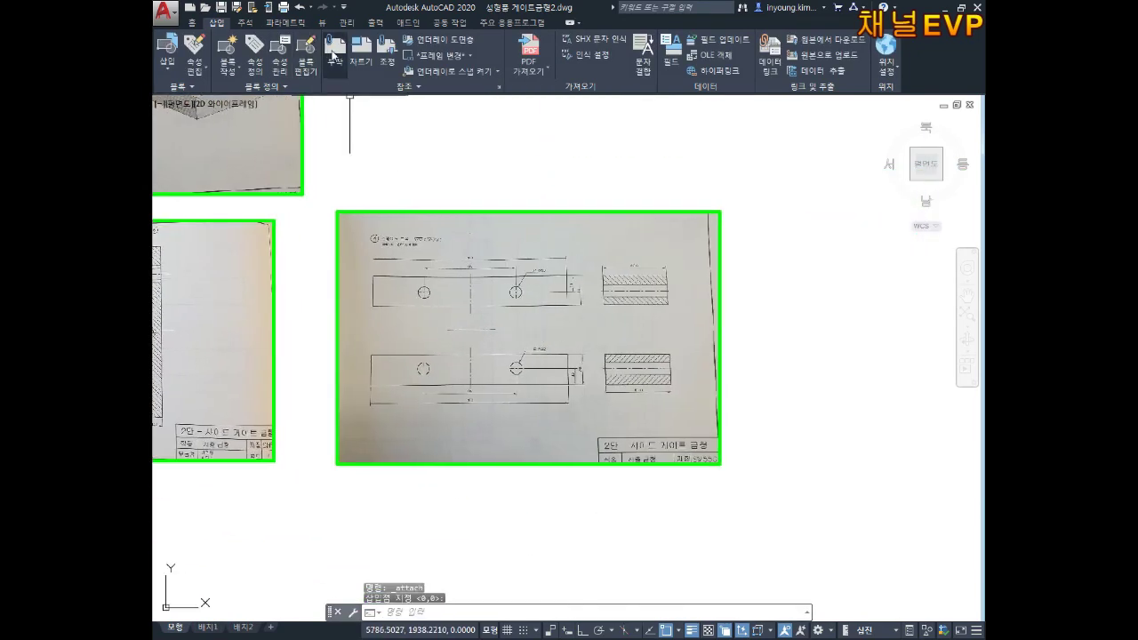
left_click(334, 52)
double_click(525, 320)
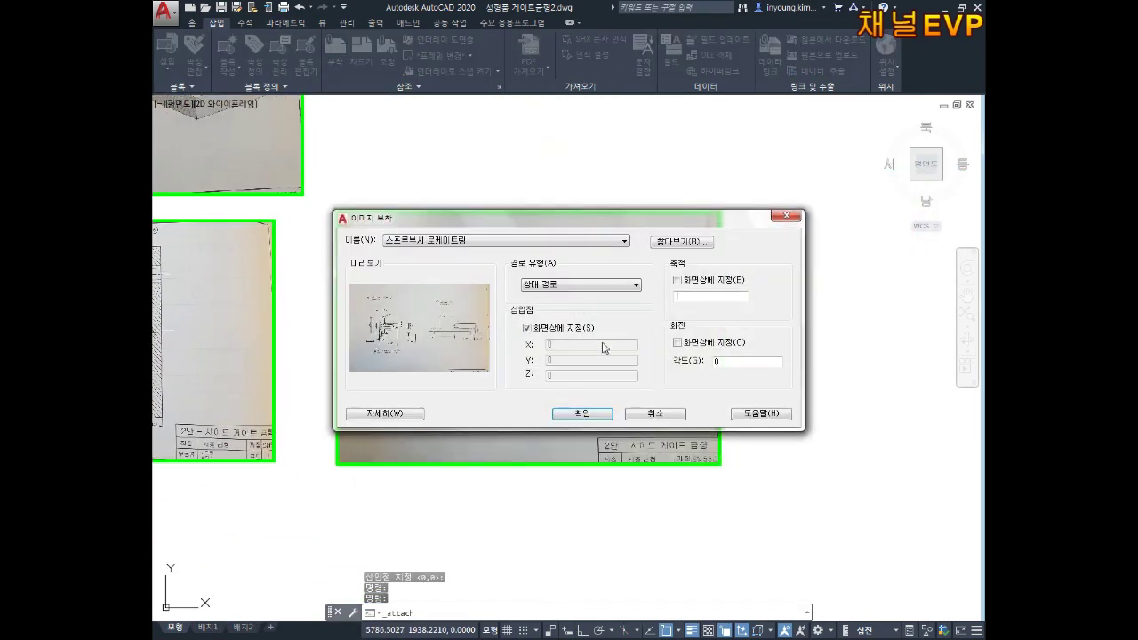
left_click(583, 412)
middle_click_drag(763, 345, 482, 343)
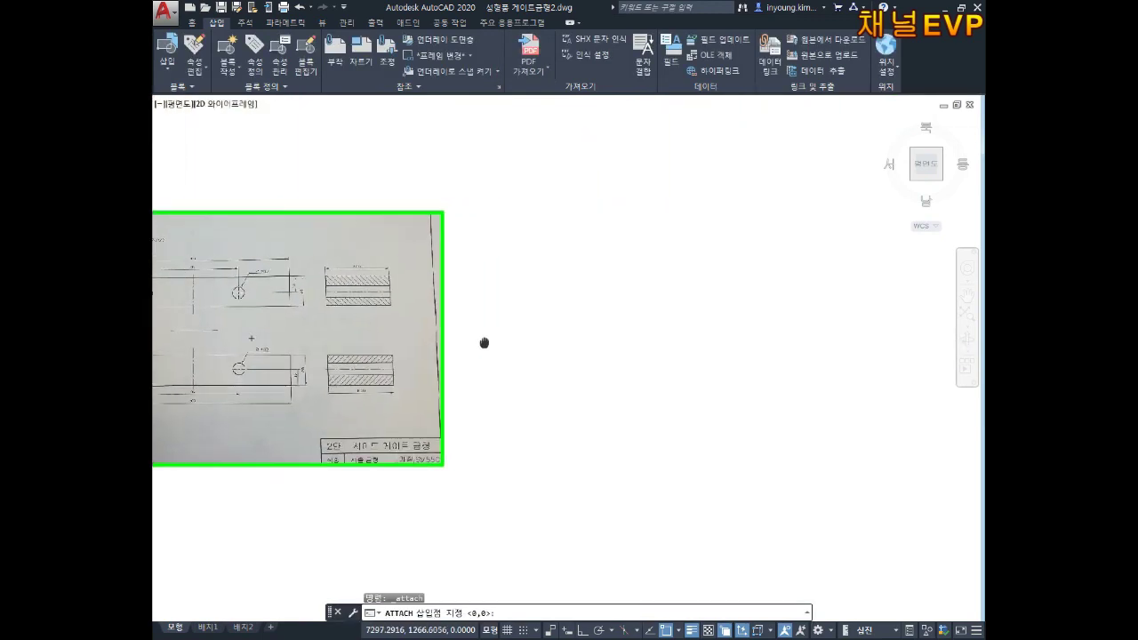
left_click(459, 465)
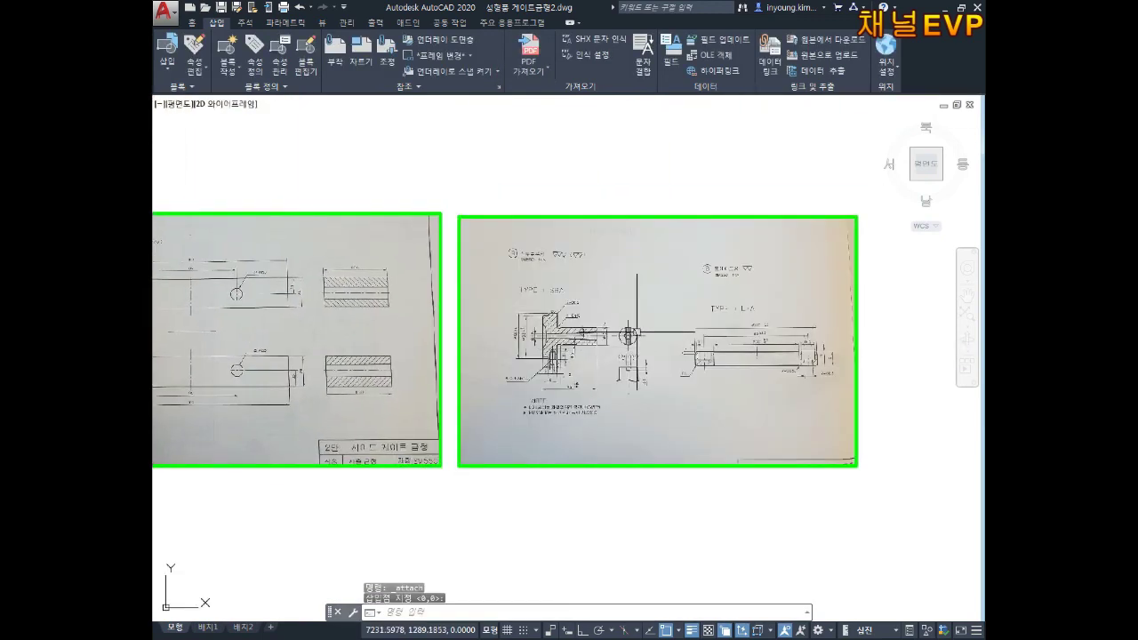
Examine the sprue bushing and locating ring drawing, and review the row of images back to the ejector plates
scroll(637, 332, "up", 2)
key("Escape")
key("Escape")
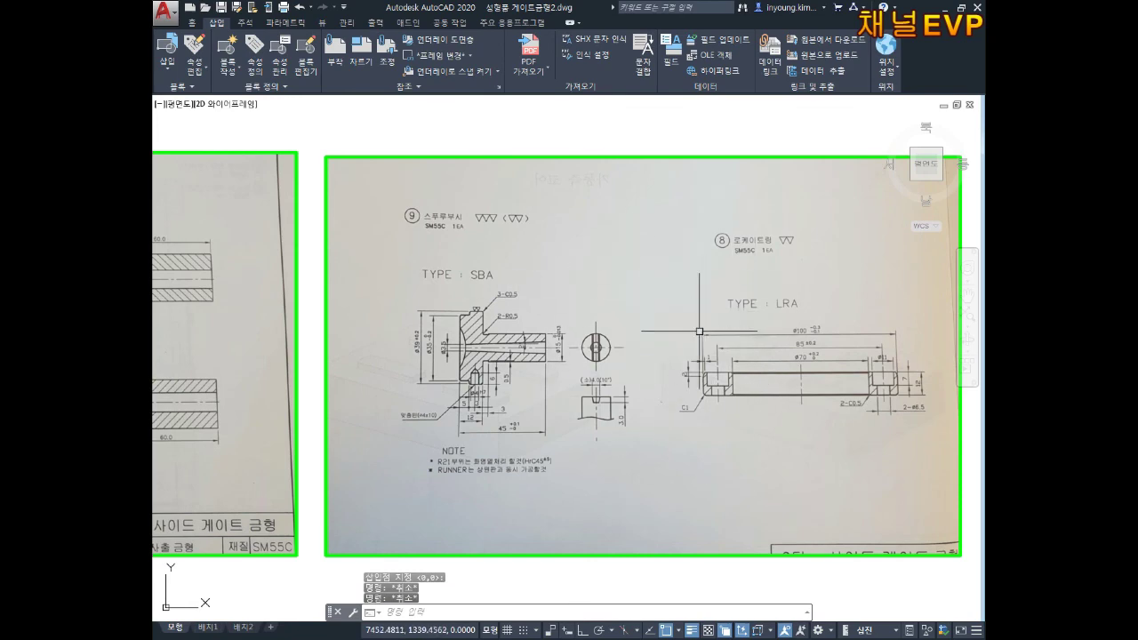
scroll(507, 342, "down", 2)
middle_click_drag(509, 347, 736, 327)
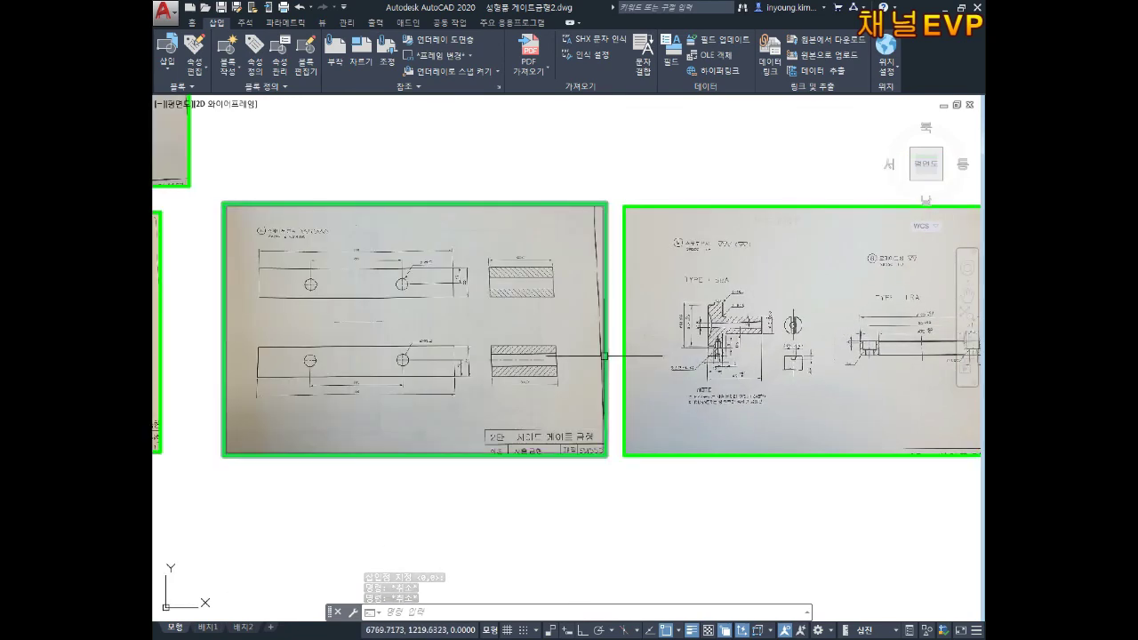
middle_click_drag(387, 342, 632, 347)
middle_click_drag(425, 354, 607, 353)
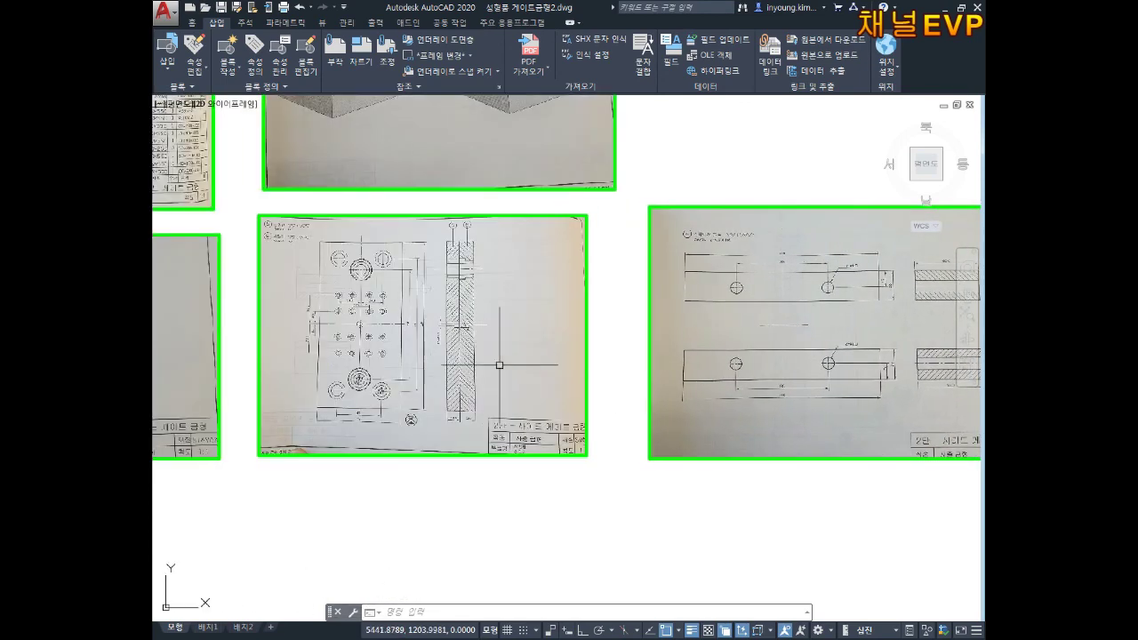
Review the attached mold reference images along the whole row, including the assembly and isometric core images above it
middle_click_drag(428, 322, 613, 322)
middle_click_drag(516, 340, 678, 335)
scroll(677, 335, "down", 4)
middle_click_drag(558, 369, 647, 366)
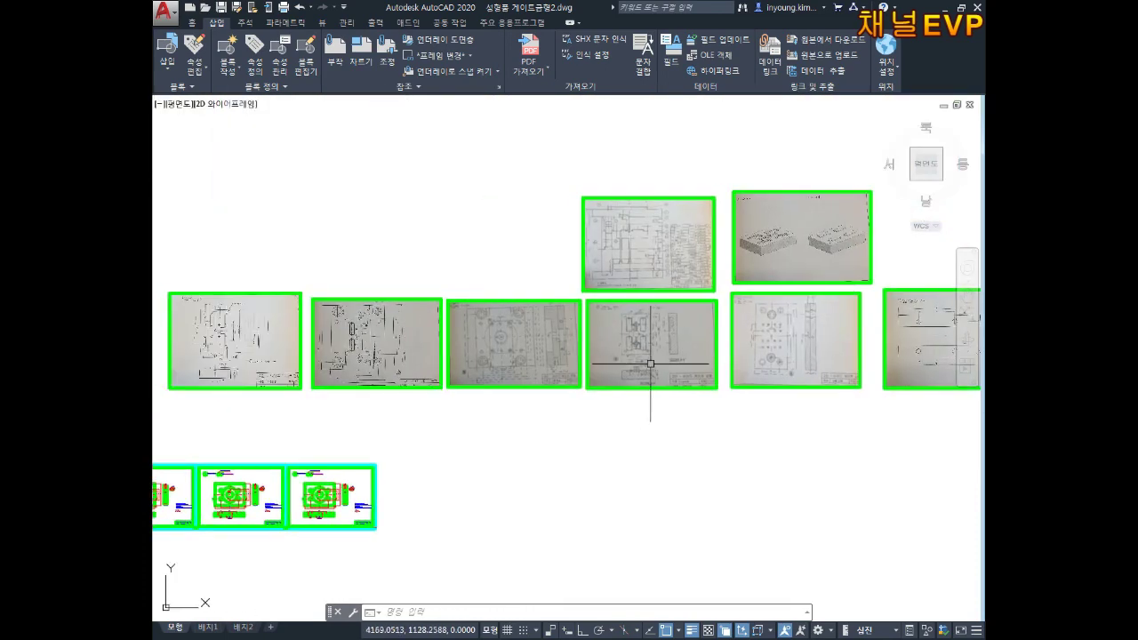
mouse_move(543, 358)
middle_mouse_down()
mouse_move(679, 363)
mouse_move(464, 353)
mouse_move(458, 312)
middle_mouse_up()
scroll(328, 279, "up", 2)
scroll(375, 287, "down", 2)
scroll(489, 327, "down", 2)
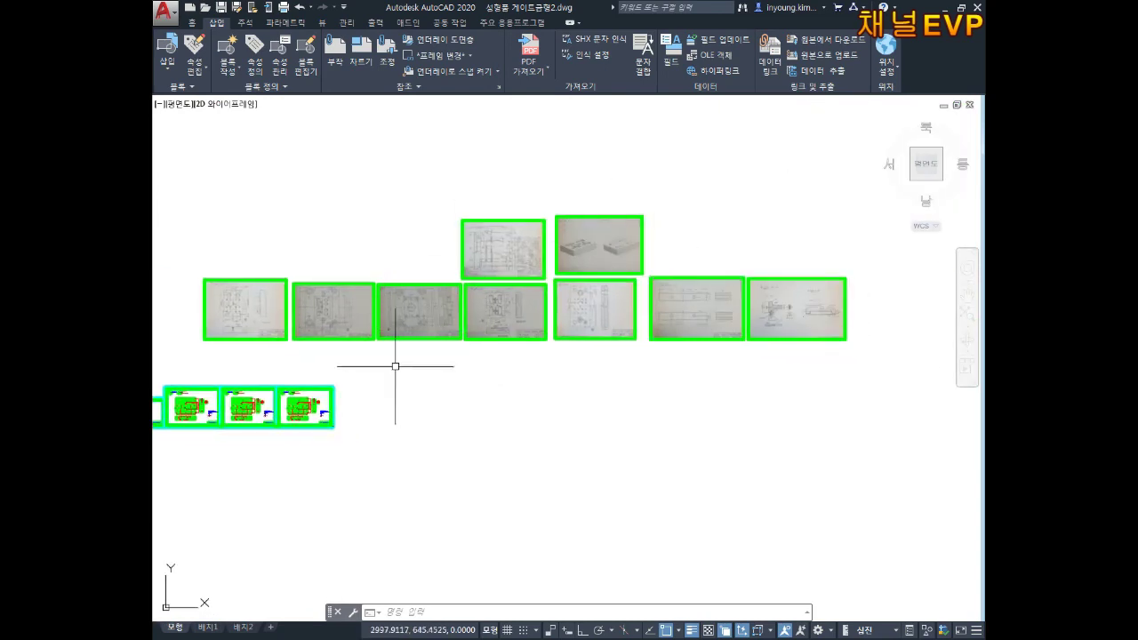
Examine the product sheet and the three copied template sheets, and compare their layout with the reference images above
scroll(254, 330, "up", 2)
middle_click_drag(254, 331, 396, 336)
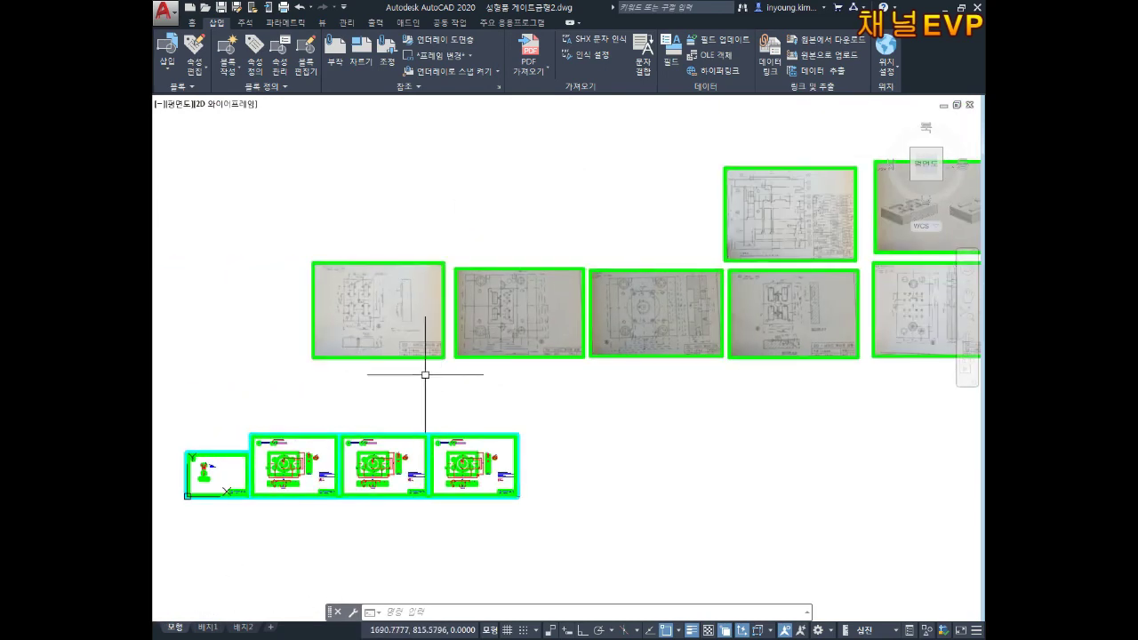
middle_click_drag(236, 447, 363, 385)
scroll(364, 391, "up", 2)
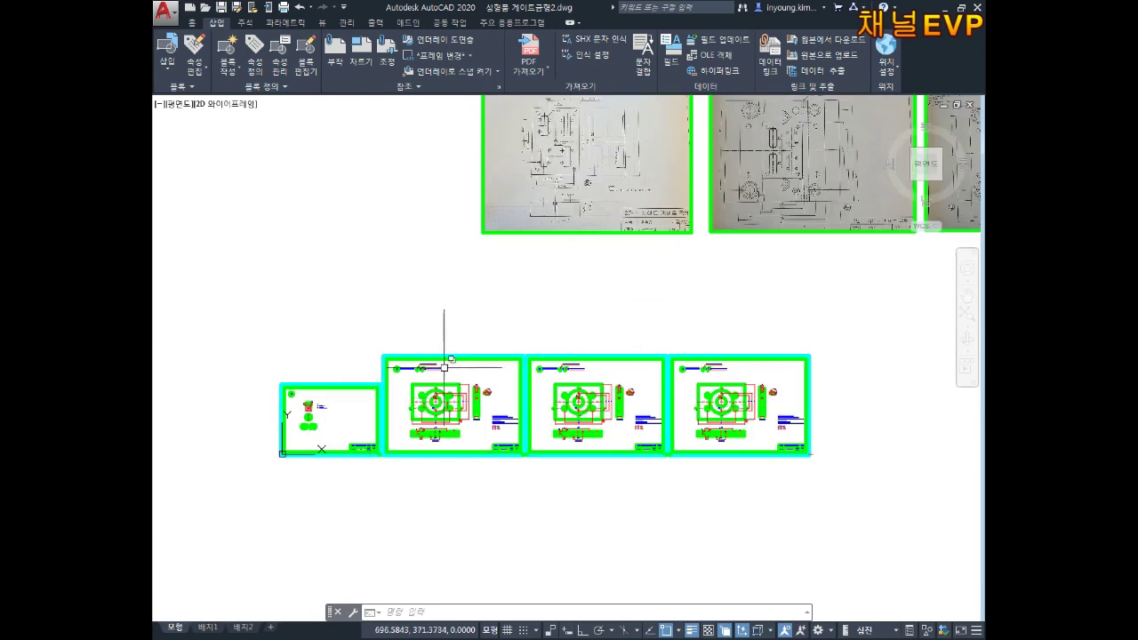
mouse_move(815, 285)
middle_mouse_down()
mouse_move(680, 323)
mouse_move(553, 341)
middle_mouse_up()
scroll(681, 323, "down", 4)
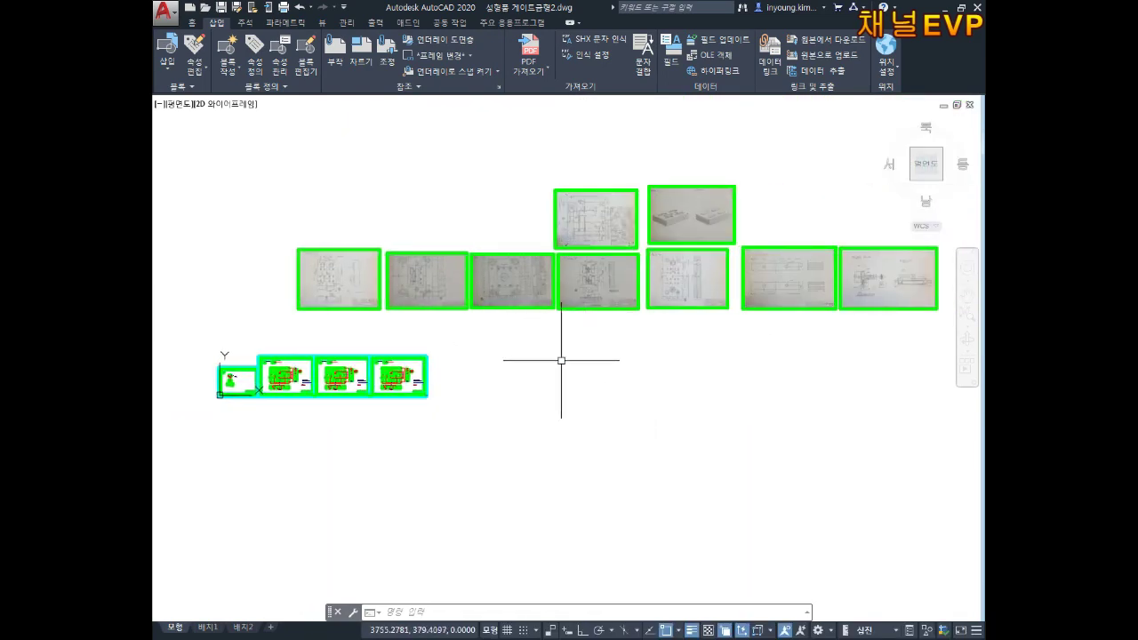
middle_click_drag(560, 360, 553, 394)
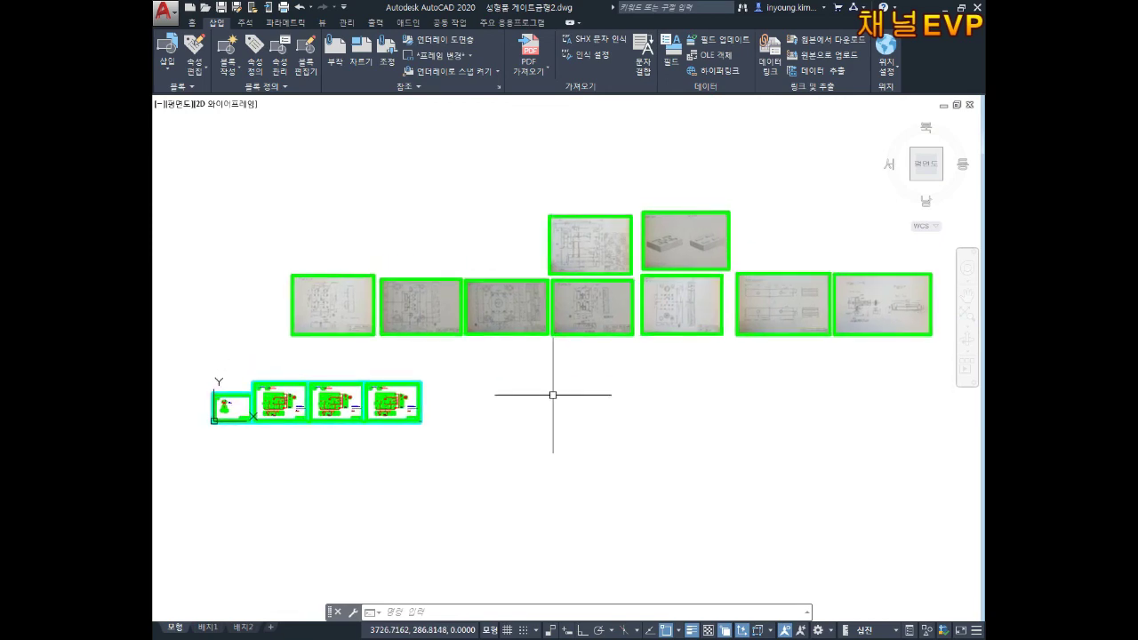